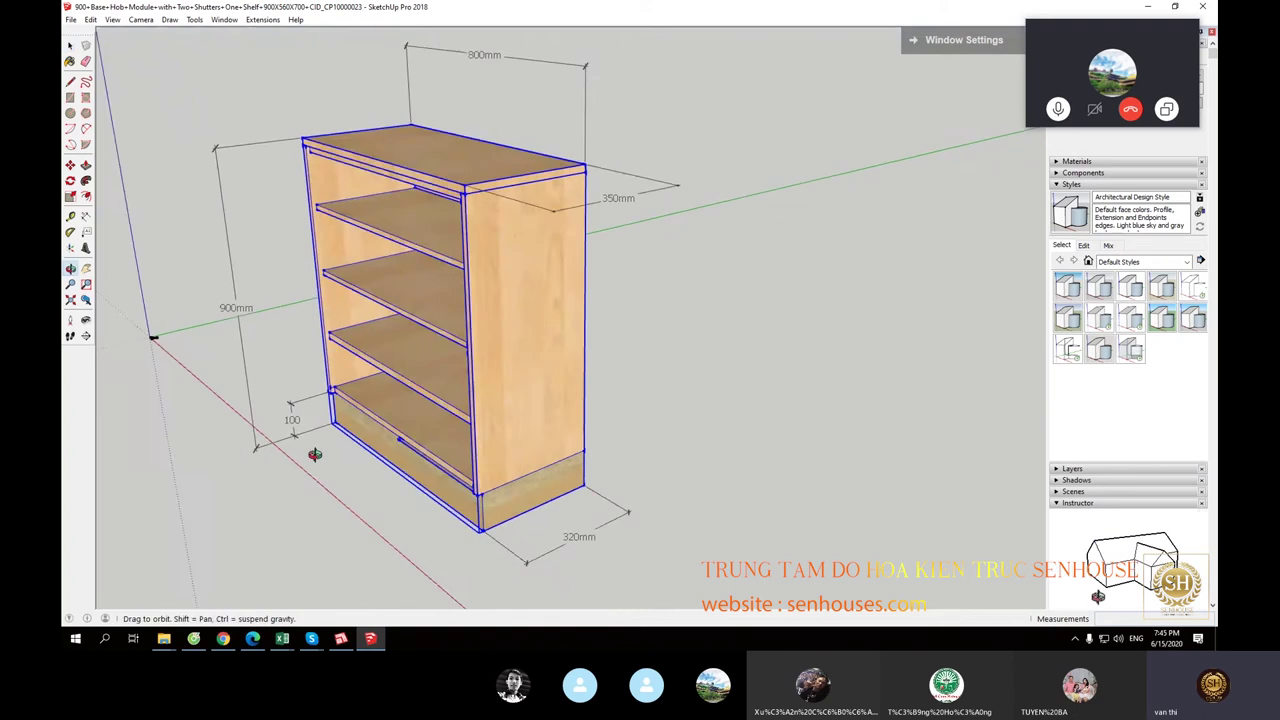
Step: Orbit and zoom so the cabinet front faces the camera
{"action": "middle_click_drag", "start_coordinate": [380, 415], "coordinate": [150, 255]}
{"action": "left_click", "coordinate": [168, 273]}
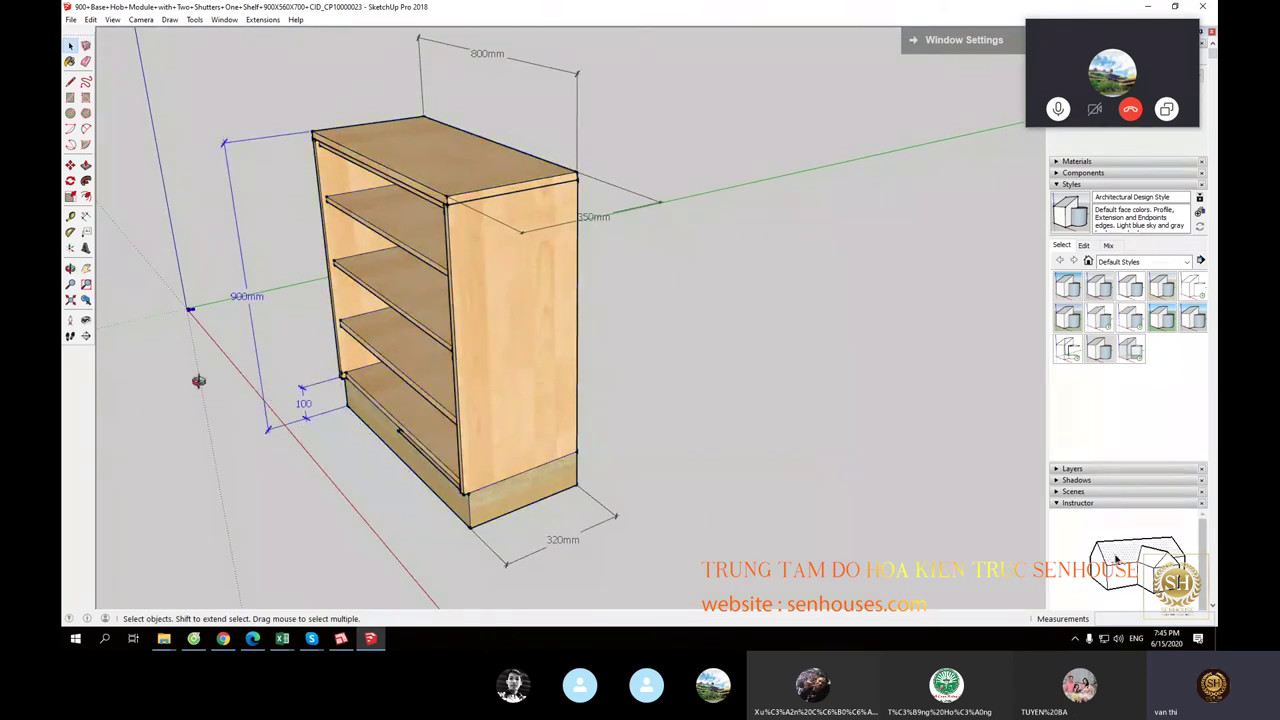
{"action": "middle_click_drag", "start_coordinate": [197, 374], "coordinate": [263, 434]}
{"action": "scroll", "coordinate": [300, 420], "scroll_direction": "up", "scroll_amount": 5}
{"action": "scroll", "coordinate": [365, 343], "scroll_direction": "up", "scroll_amount": 3}
{"action": "scroll", "coordinate": [365, 343], "scroll_direction": "up", "scroll_amount": 2}
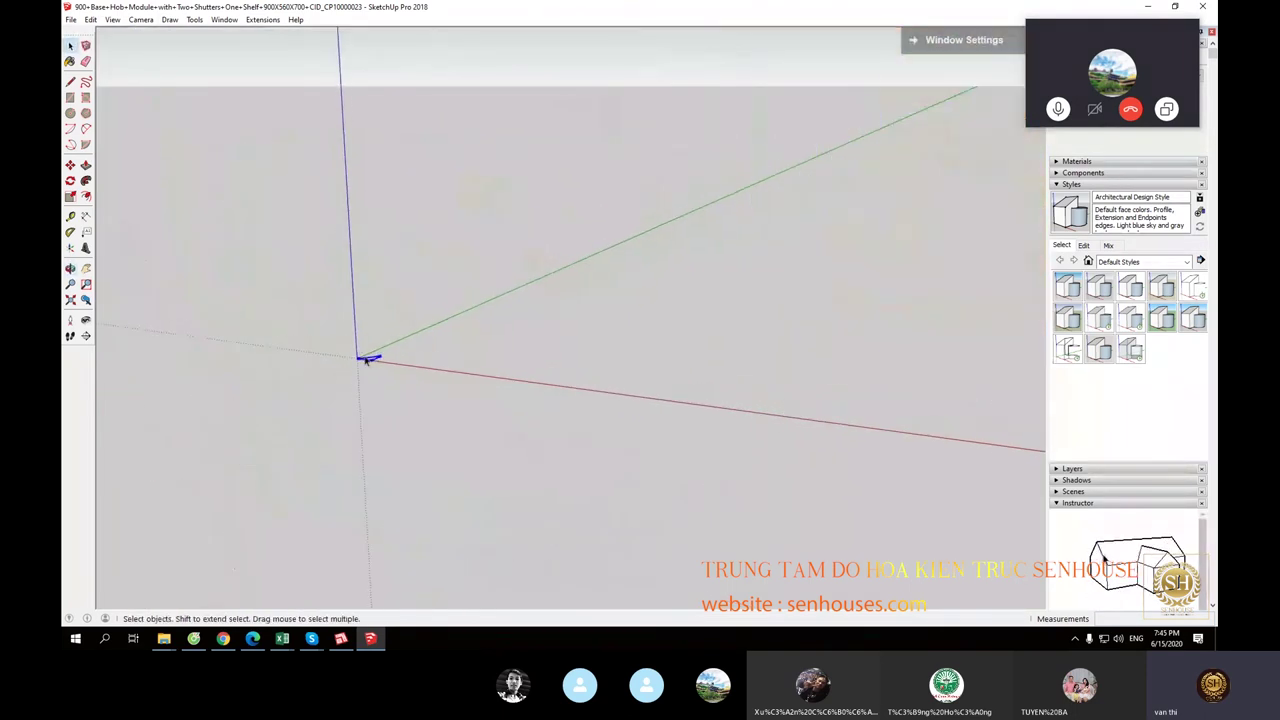
{"action": "scroll", "coordinate": [368, 352], "scroll_direction": "up", "scroll_amount": 2}
{"action": "scroll", "coordinate": [372, 367], "scroll_direction": "up", "scroll_amount": 1}
{"action": "scroll", "coordinate": [372, 367], "scroll_direction": "down", "scroll_amount": 1}
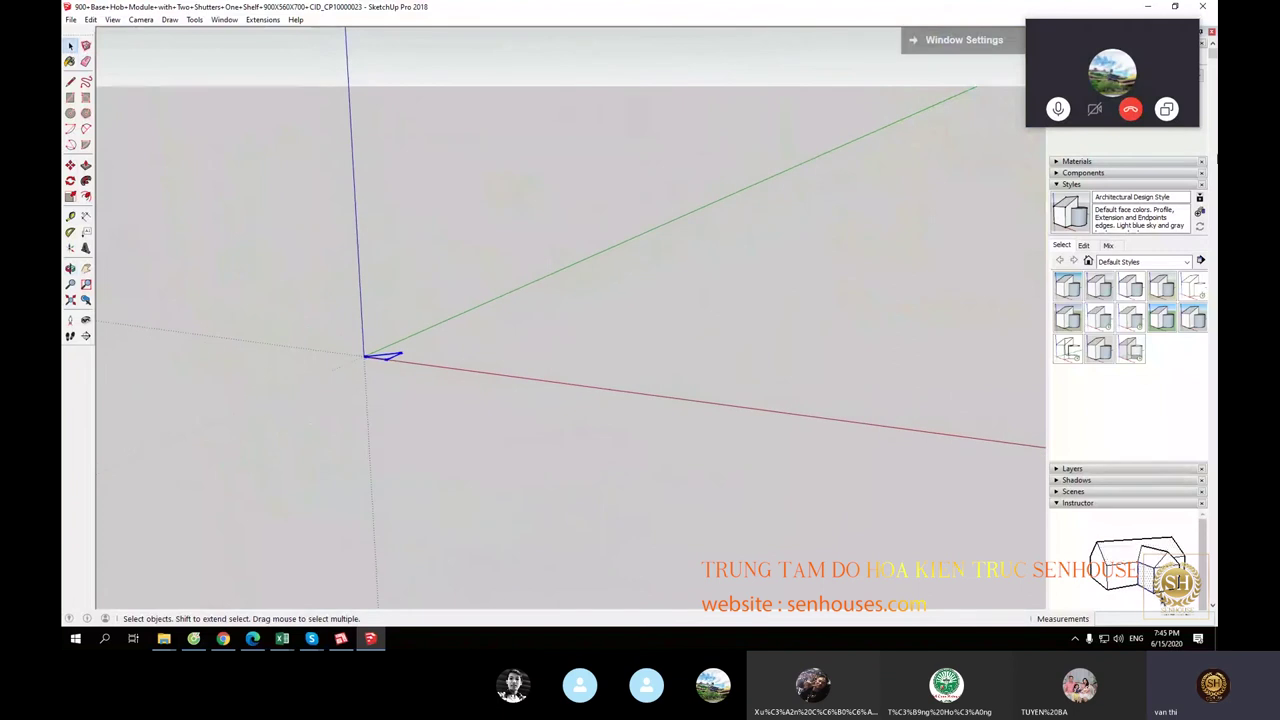
Step: List the In Model components in the Components panel, with the cabinet seen from above right
{"action": "left_click", "coordinate": [1058, 174]}
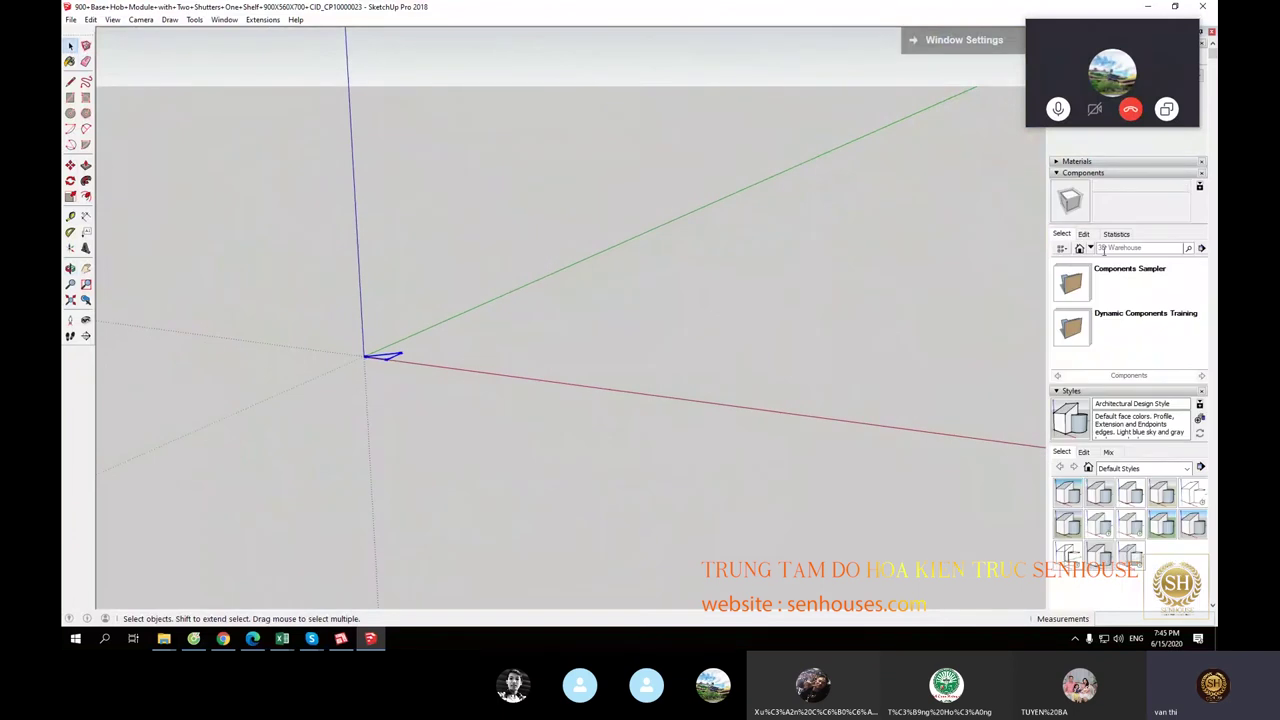
{"action": "left_click", "coordinate": [1079, 249]}
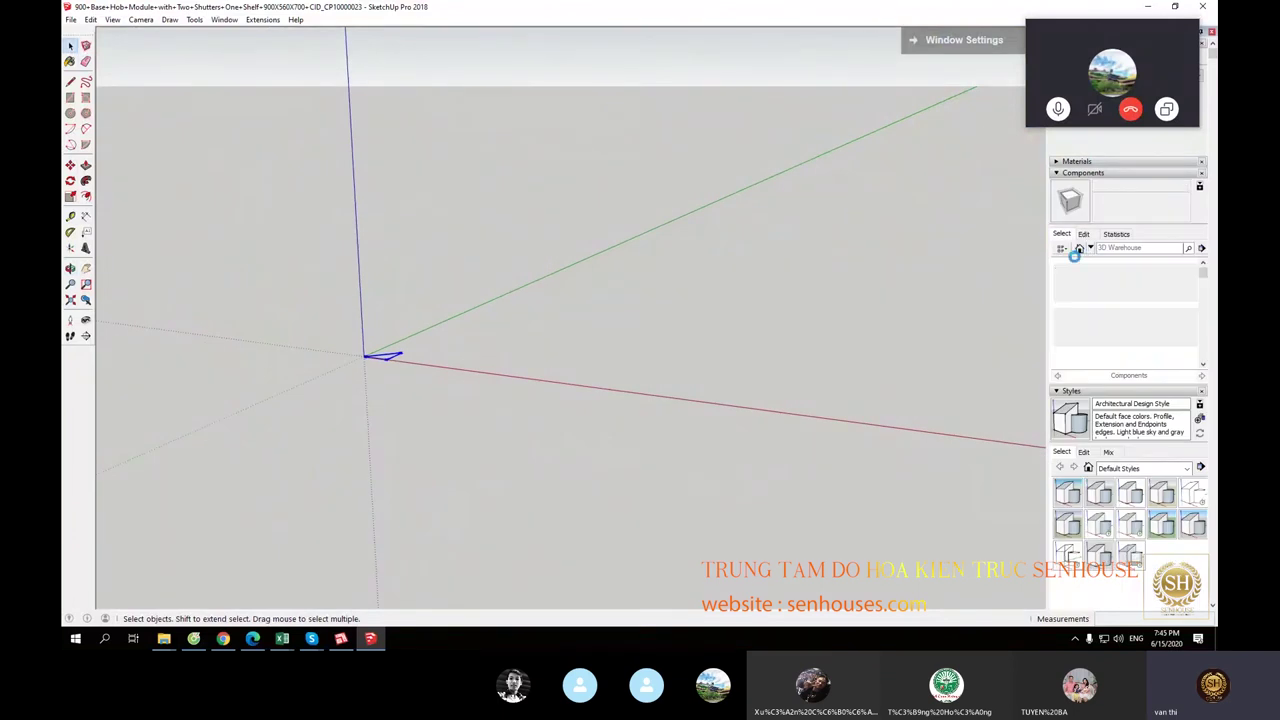
{"action": "scroll", "coordinate": [1170, 318], "scroll_direction": "down", "scroll_amount": 3}
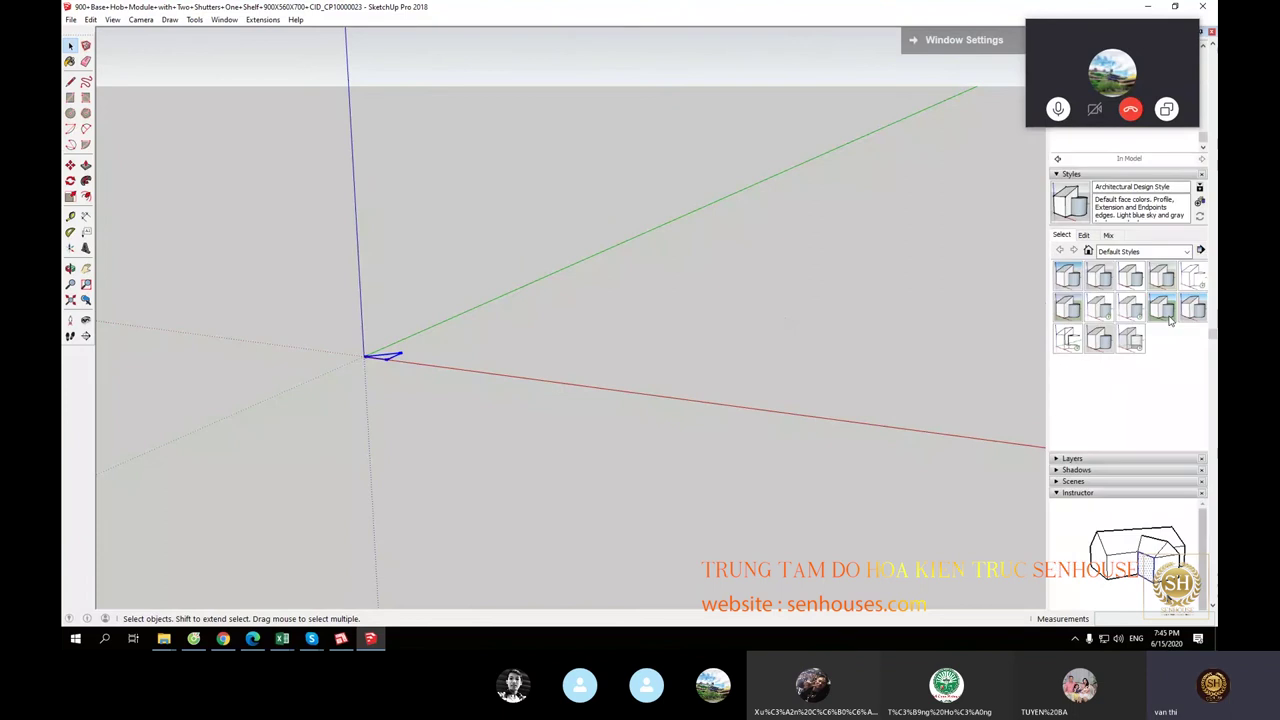
{"action": "scroll", "coordinate": [1170, 318], "scroll_direction": "up", "scroll_amount": 3}
{"action": "scroll", "coordinate": [825, 305], "scroll_direction": "down", "scroll_amount": 3}
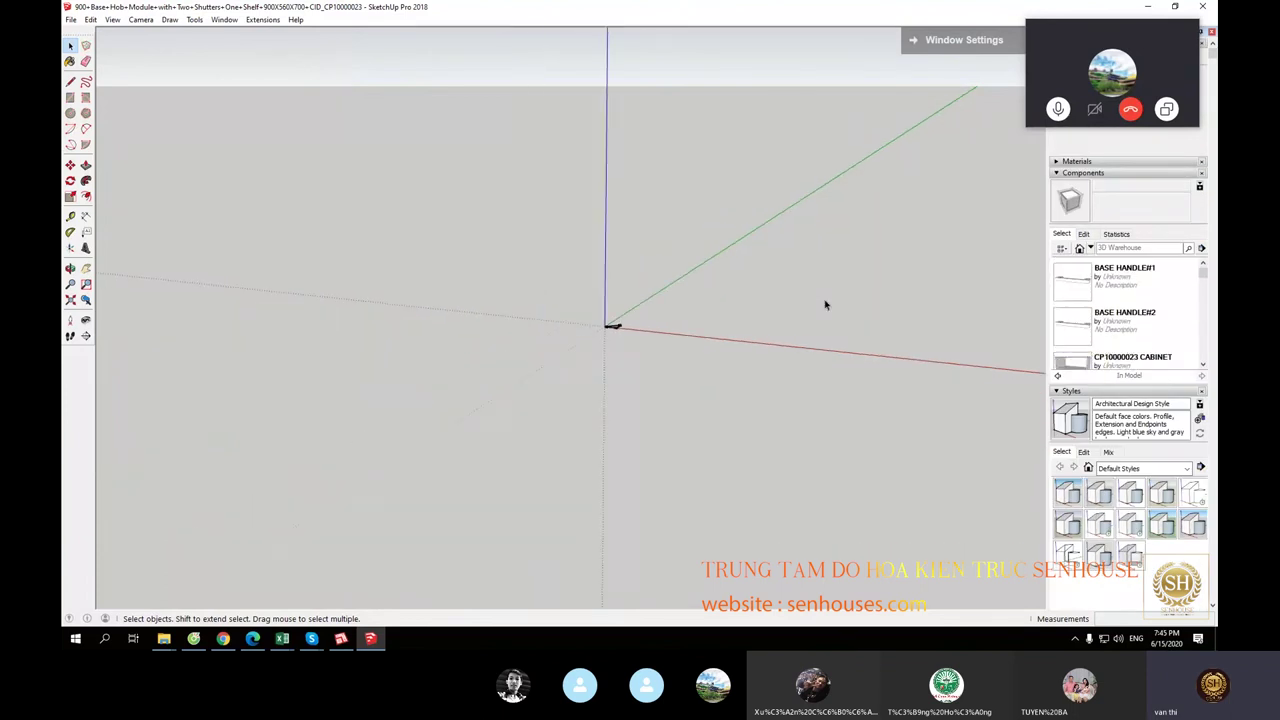
{"action": "mouse_move", "coordinate": [825, 305]}
{"action": "middle_mouse_down"}
{"action": "mouse_move", "coordinate": [515, 348]}
{"action": "mouse_move", "coordinate": [546, 363]}
{"action": "middle_mouse_up"}
{"action": "scroll", "coordinate": [515, 348], "scroll_direction": "down", "scroll_amount": 2}
{"action": "scroll", "coordinate": [515, 348], "scroll_direction": "up", "scroll_amount": 2}
{"action": "mouse_move", "coordinate": [780, 205]}
{"action": "middle_mouse_down"}
{"action": "mouse_move", "coordinate": [762, 287]}
{"action": "mouse_move", "coordinate": [598, 210]}
{"action": "middle_mouse_up"}
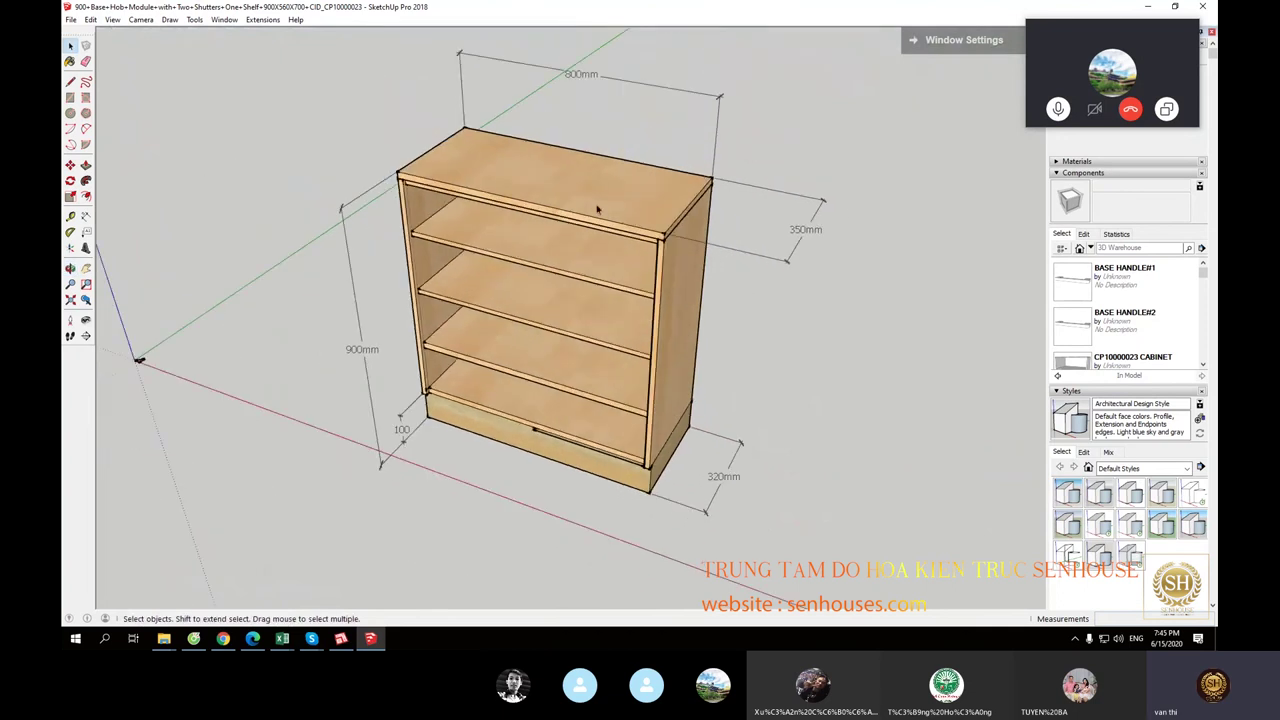
Step: Add a 354mm dimension along the depth of the cabinet top
{"action": "left_click", "coordinate": [86, 218]}
{"action": "left_click", "coordinate": [463, 130]}
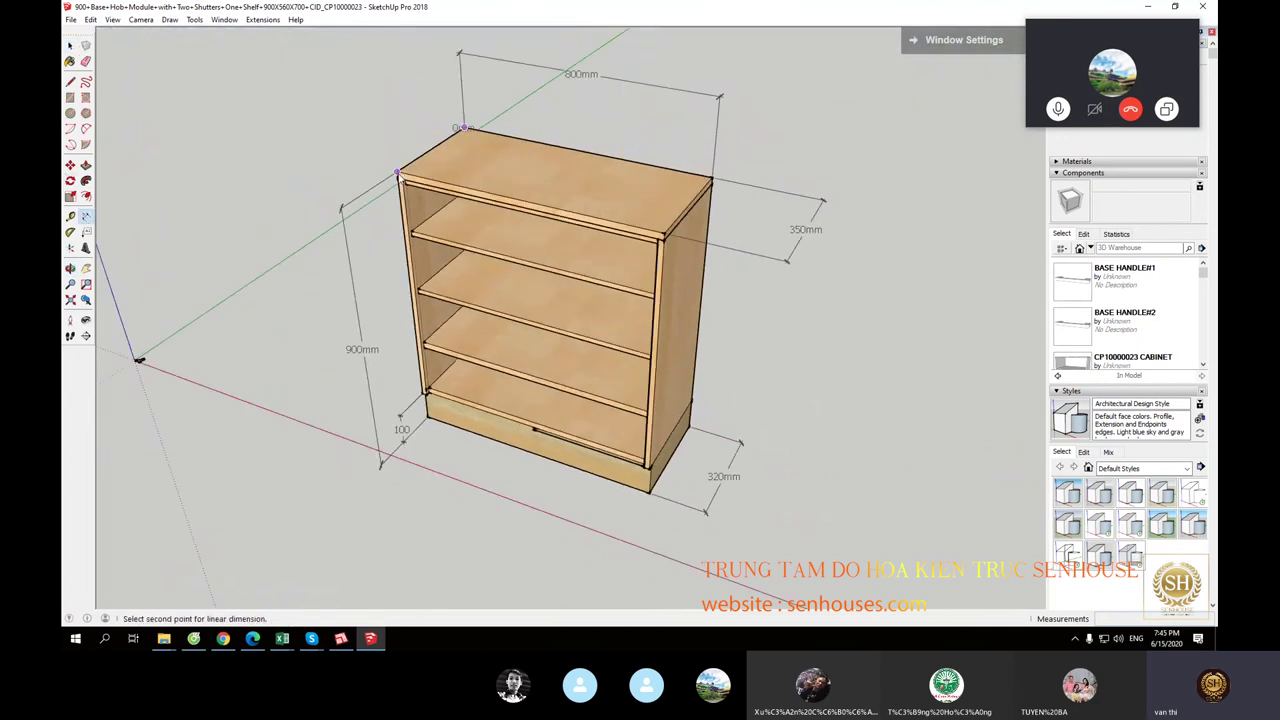
{"action": "left_click", "coordinate": [398, 175]}
{"action": "left_click", "coordinate": [425, 150]}
{"action": "key", "text": "space"}
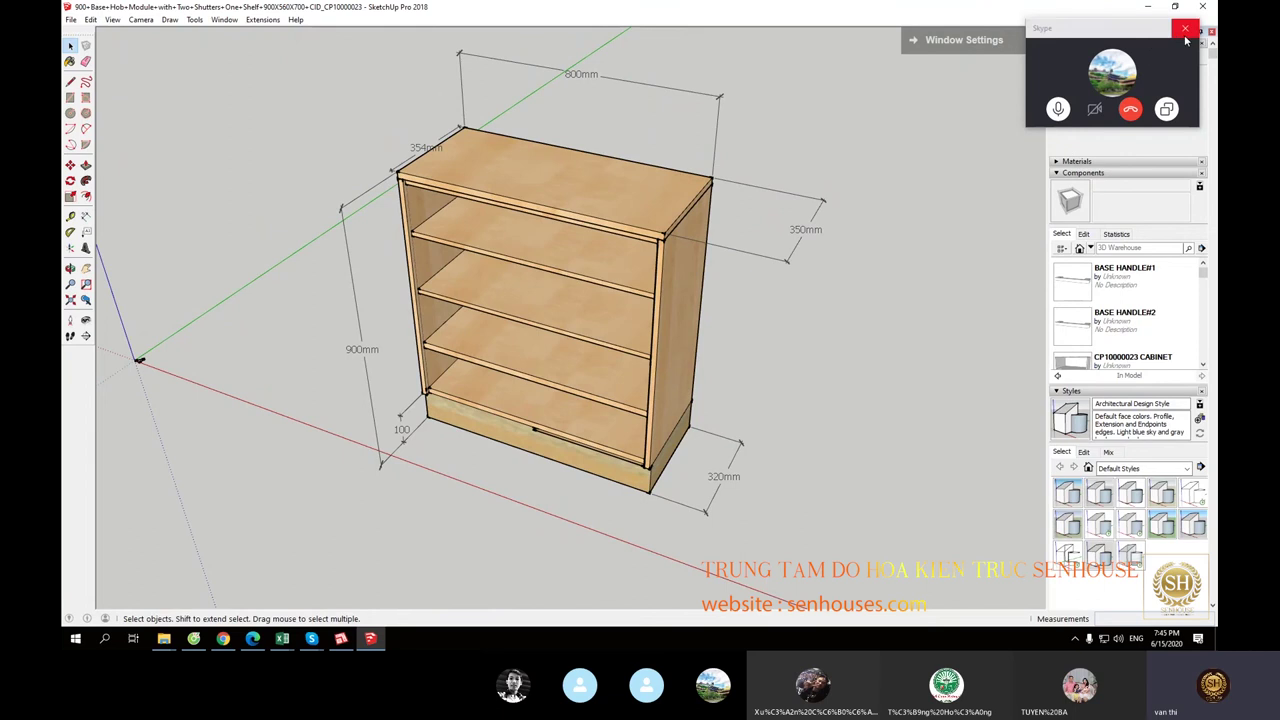
Step: Close the call overlay and apply the white-background HiddenLine style
{"action": "left_click", "coordinate": [1185, 34]}
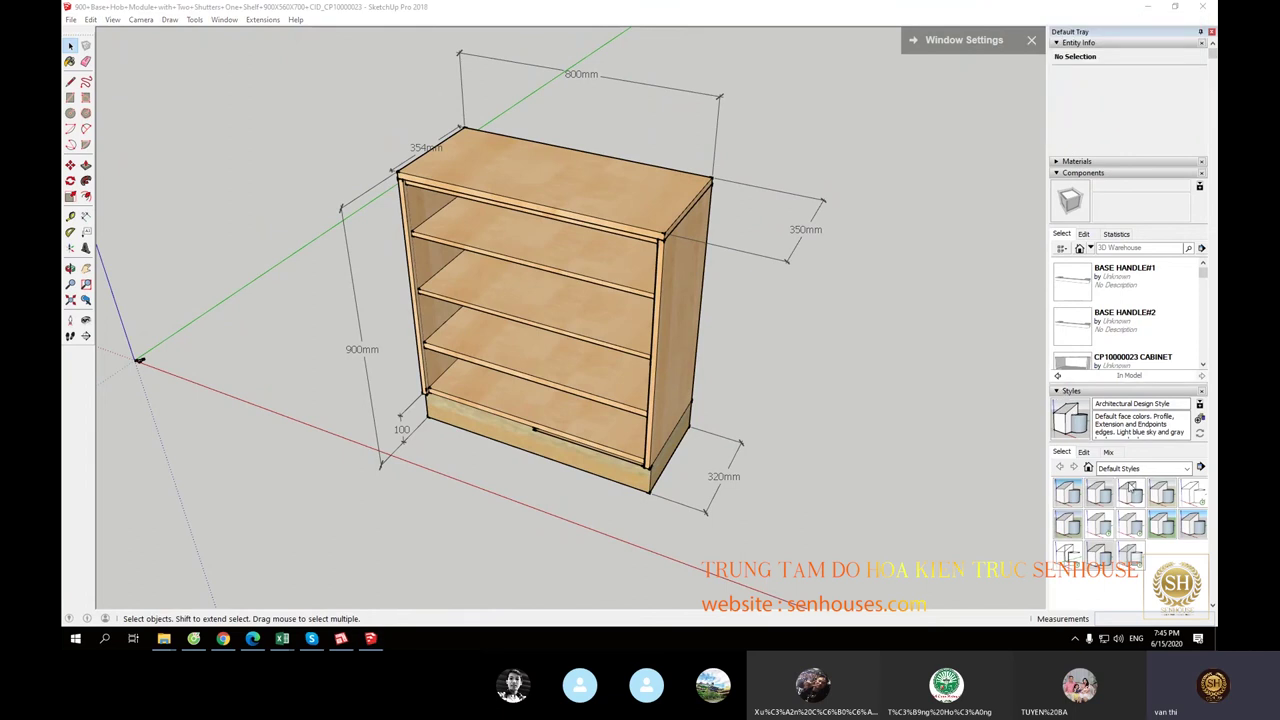
{"action": "left_click", "coordinate": [1193, 492]}
{"action": "scroll", "coordinate": [540, 345], "scroll_direction": "down", "scroll_amount": 3}
{"action": "scroll", "coordinate": [517, 340], "scroll_direction": "down", "scroll_amount": 1}
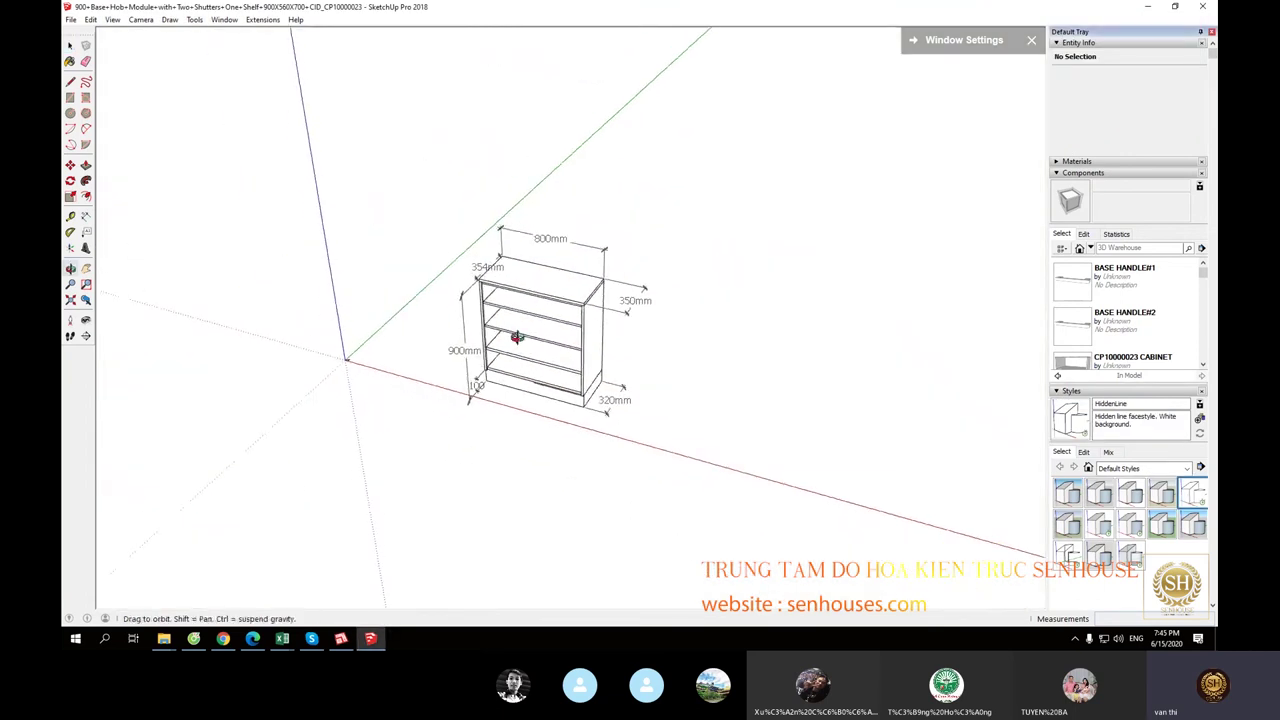
{"action": "scroll", "coordinate": [489, 333], "scroll_direction": "down", "scroll_amount": 1}
{"action": "scroll", "coordinate": [480, 310], "scroll_direction": "up", "scroll_amount": 2}
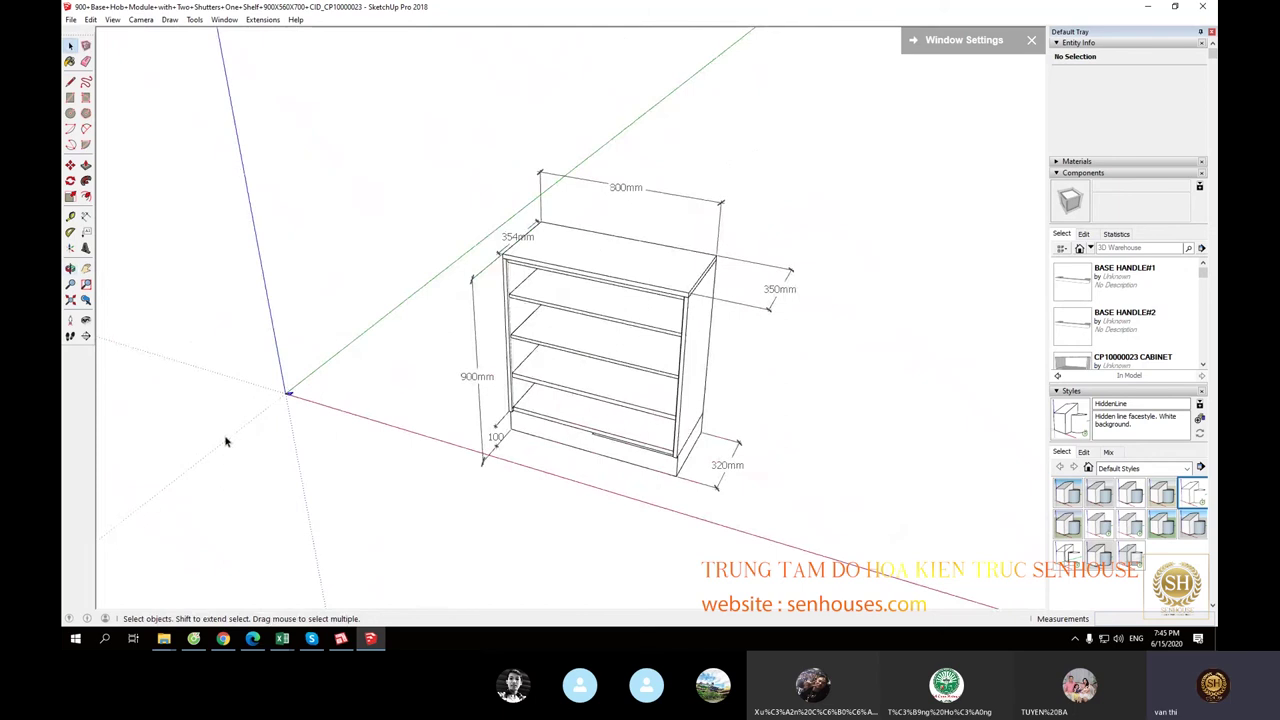
Step: Delete the 900mm, 100, 320mm, 350mm and top dimensions from the cabinet
{"action": "left_click_drag", "start_coordinate": [490, 366], "coordinate": [483, 477]}
{"action": "key", "text": "Delete"}
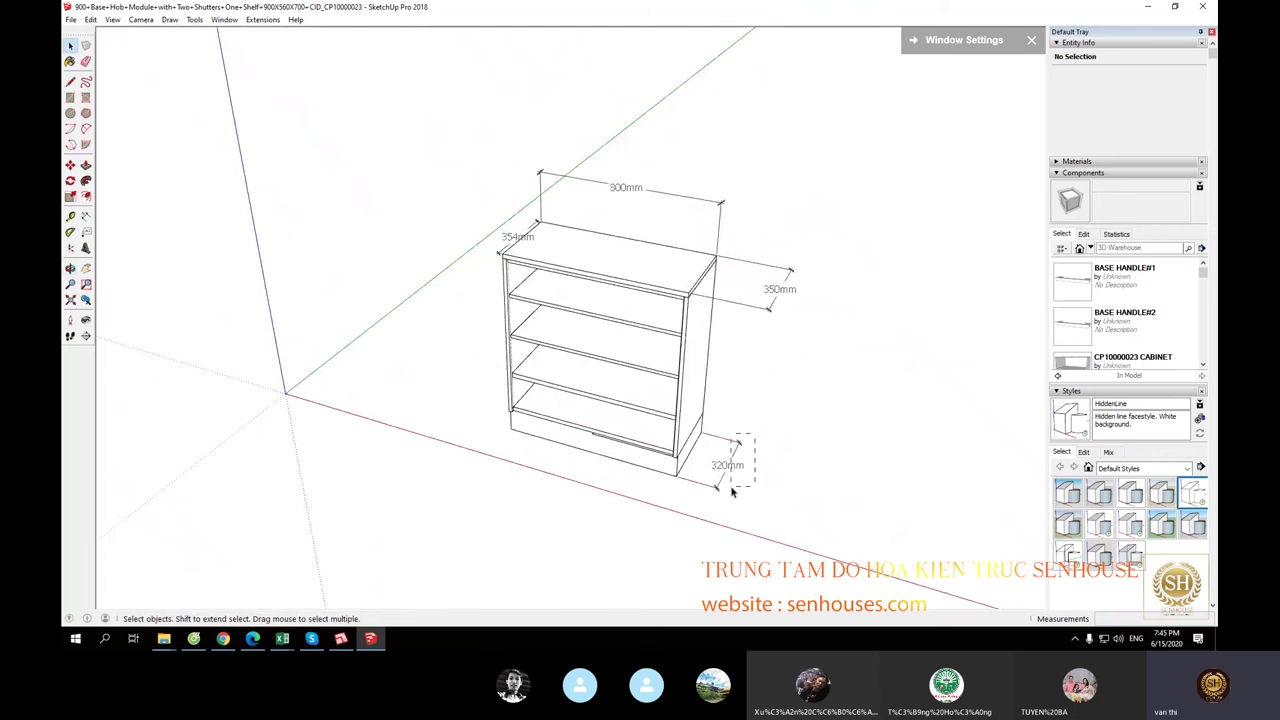
{"action": "key", "text": "Delete"}
{"action": "left_click_drag", "start_coordinate": [794, 286], "coordinate": [770, 226]}
{"action": "key", "text": "Delete"}
{"action": "left_click", "coordinate": [536, 222]}
{"action": "key", "text": "Delete"}
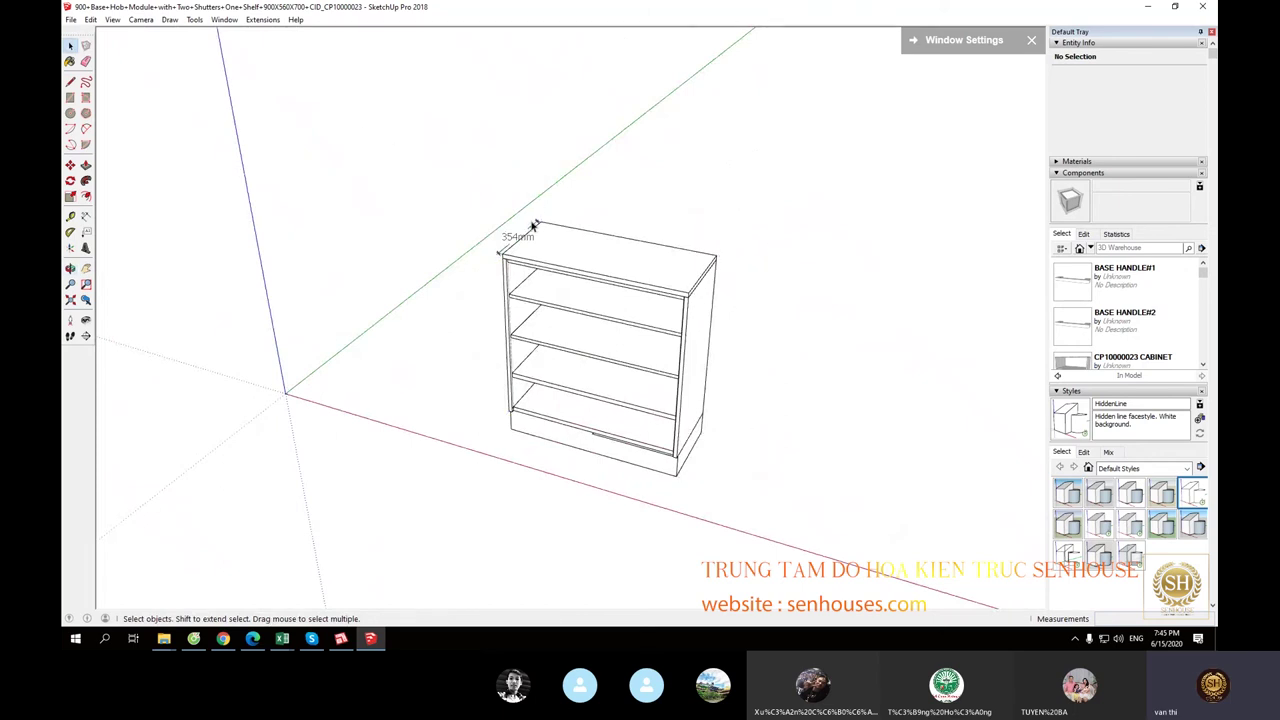
Step: Apply the Construction Documentation Style to the model
{"action": "scroll", "coordinate": [531, 230], "scroll_direction": "up", "scroll_amount": 2}
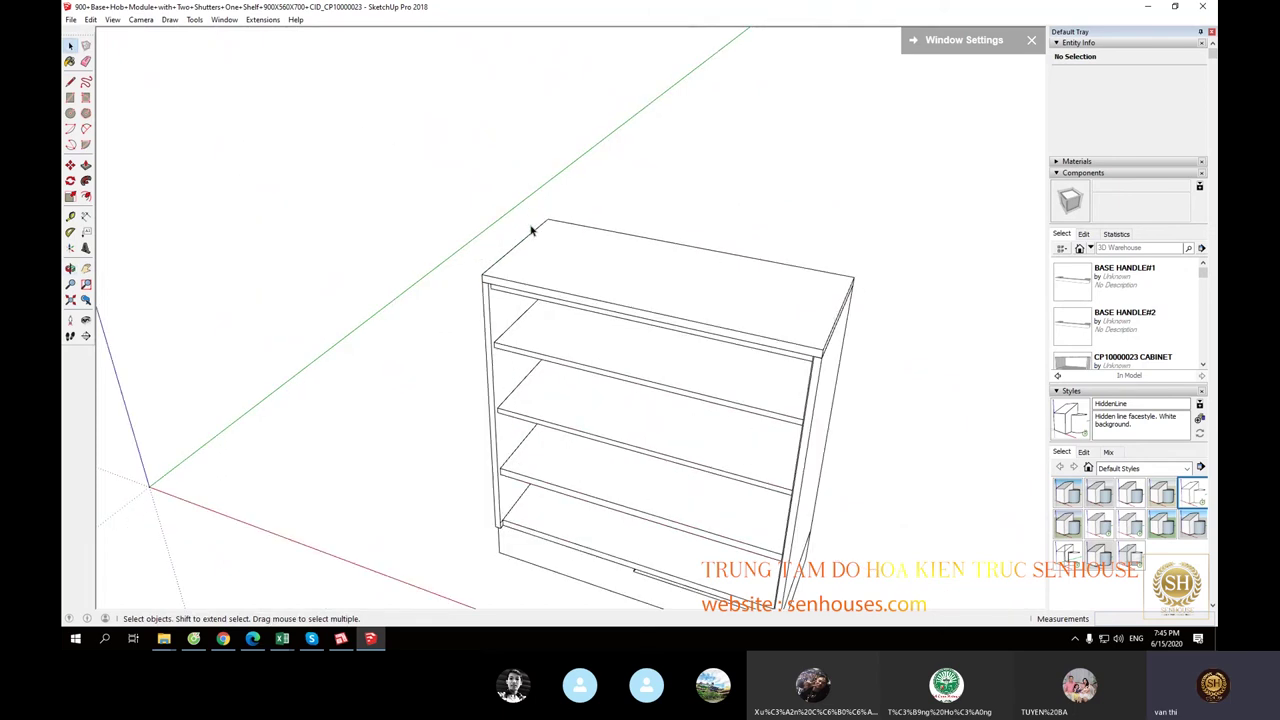
{"action": "left_click", "coordinate": [1130, 490]}
{"action": "scroll", "coordinate": [727, 460], "scroll_direction": "down", "scroll_amount": 2}
Step: Move the cabinet group to the left with Move (M)
{"action": "left_click", "coordinate": [667, 487]}
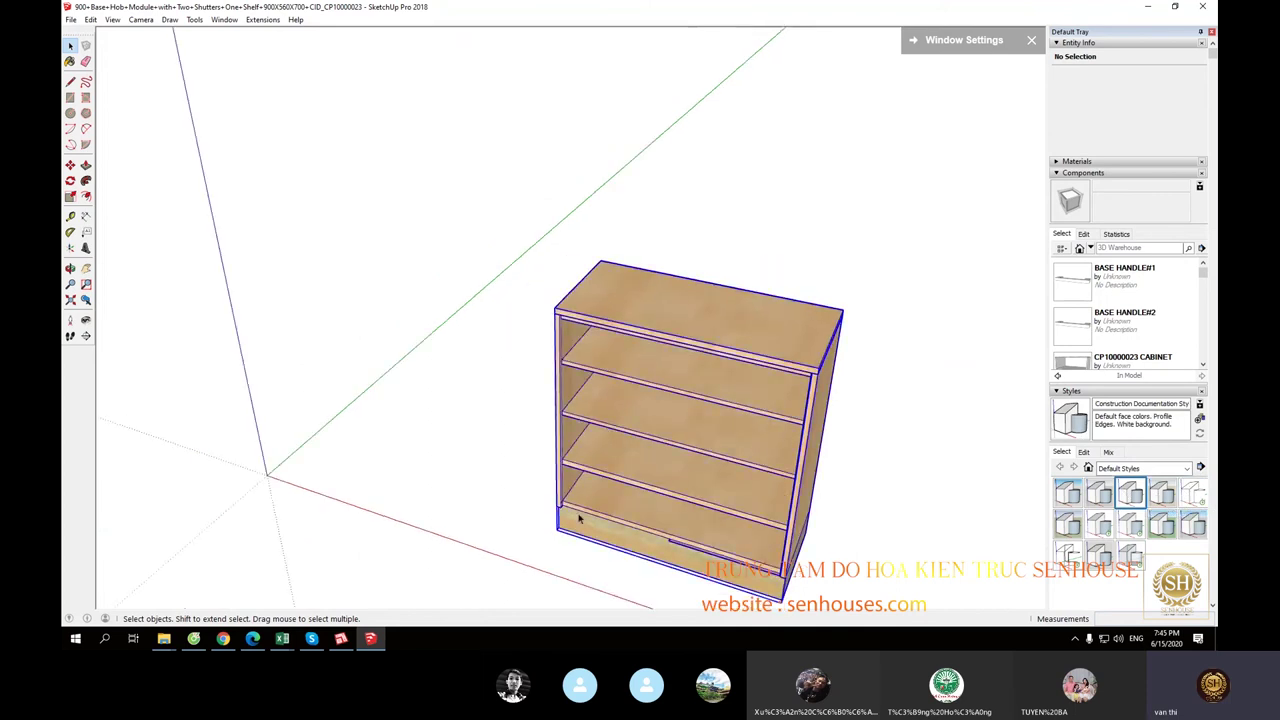
{"action": "key", "text": "m"}
{"action": "left_click", "coordinate": [552, 536]}
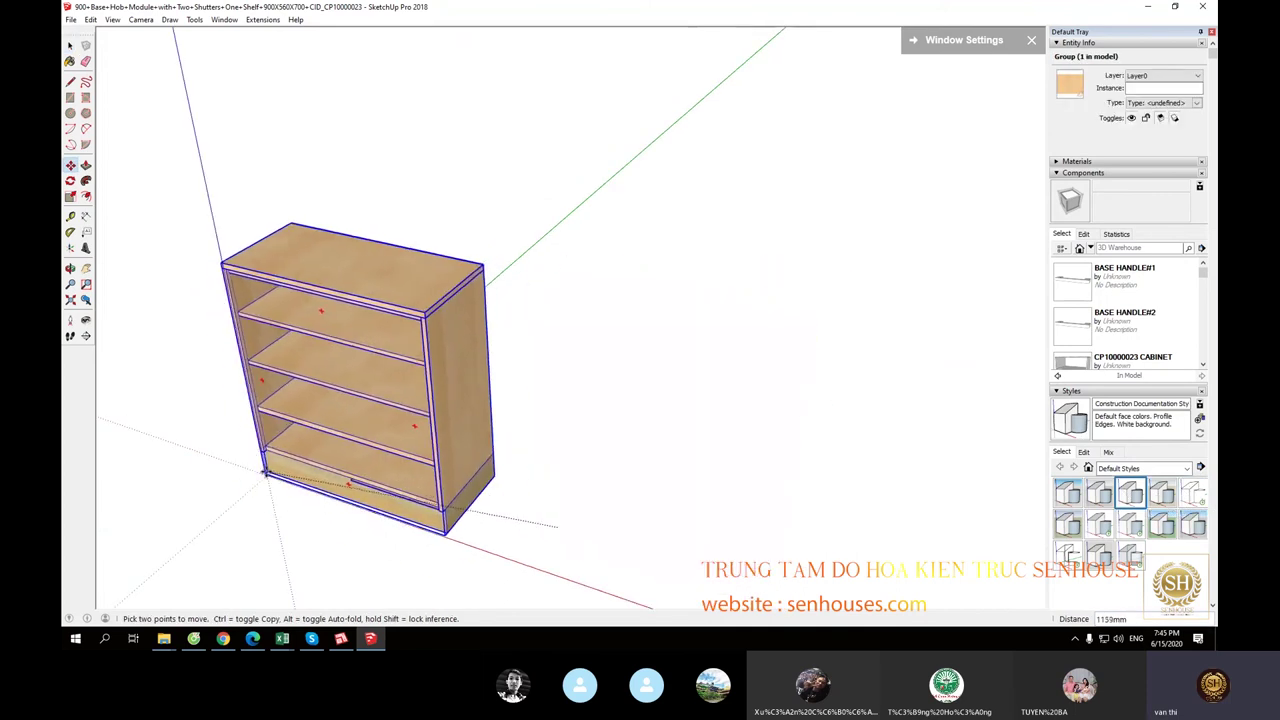
{"action": "left_click", "coordinate": [245, 500]}
{"action": "key", "text": "space"}
Step: Orbit and zoom from a front view to an overall view of the cabinet
{"action": "middle_click_drag", "start_coordinate": [400, 497], "coordinate": [814, 463]}
{"action": "scroll", "coordinate": [554, 497], "scroll_direction": "up", "scroll_amount": 2}
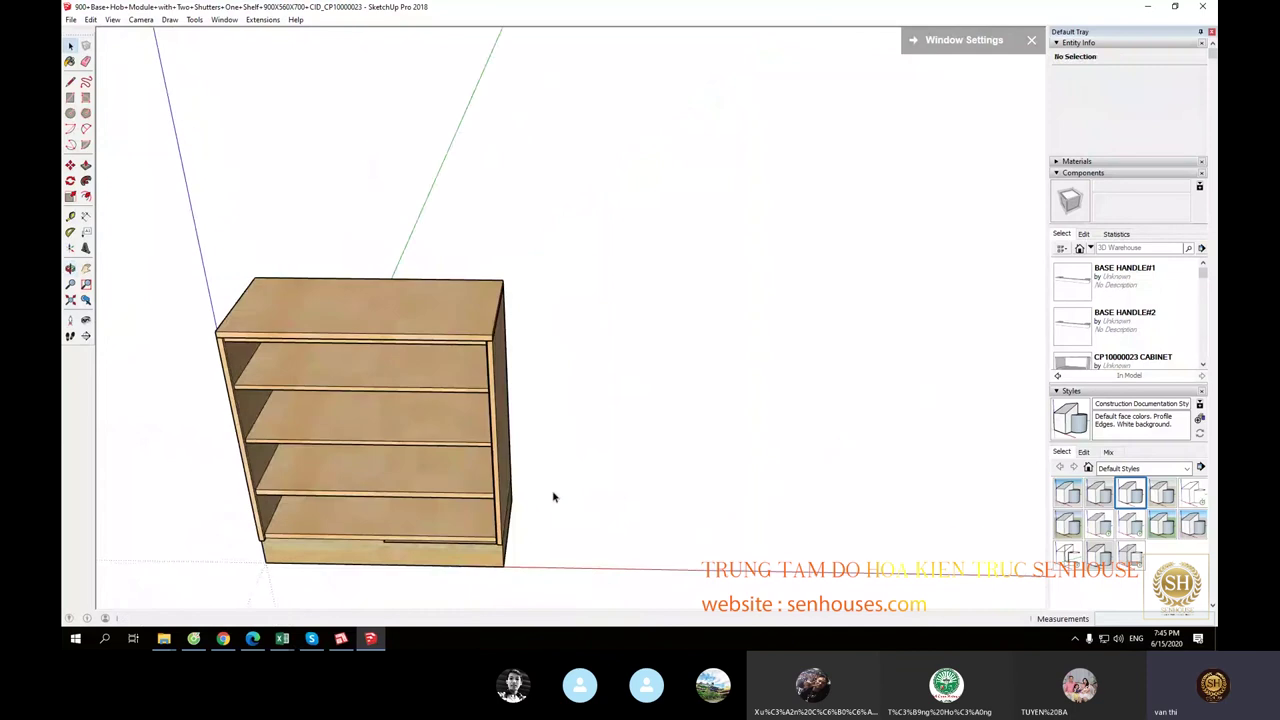
{"action": "scroll", "coordinate": [437, 554], "scroll_direction": "up", "scroll_amount": 2}
{"action": "scroll", "coordinate": [463, 541], "scroll_direction": "up", "scroll_amount": 3}
{"action": "scroll", "coordinate": [651, 366], "scroll_direction": "down", "scroll_amount": 3}
{"action": "scroll", "coordinate": [737, 417], "scroll_direction": "down", "scroll_amount": 2}
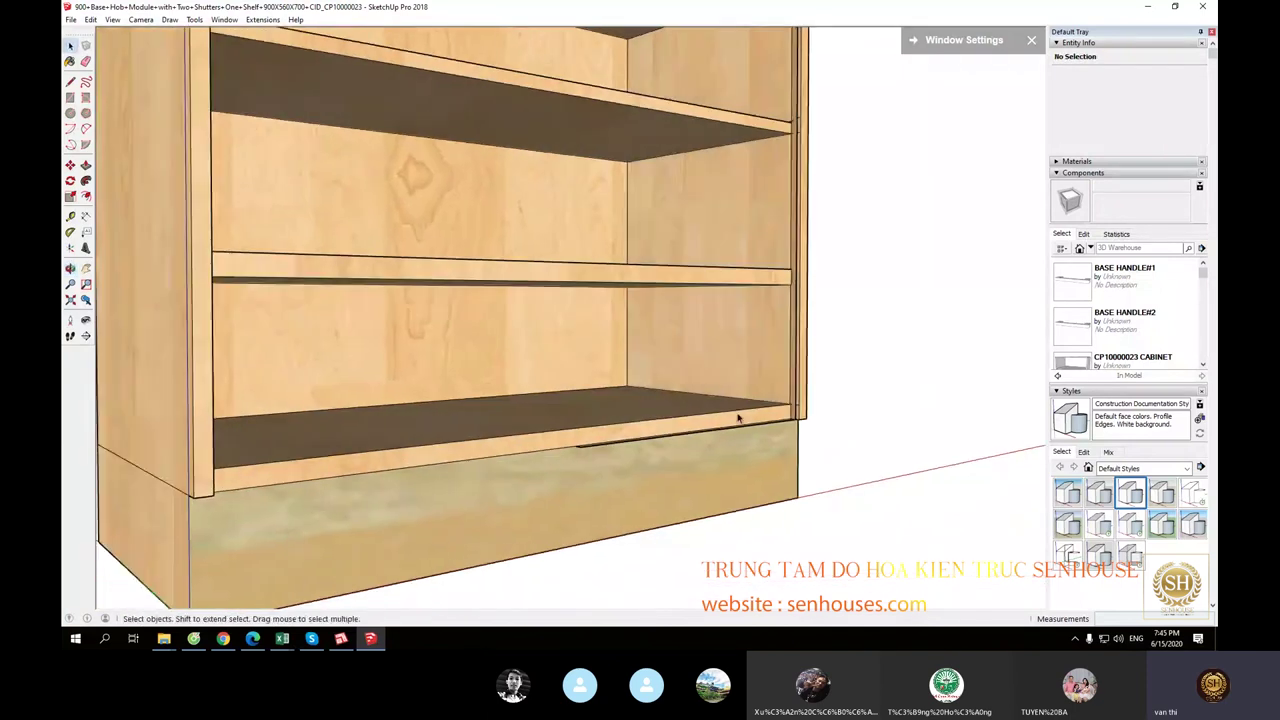
{"action": "left_click", "coordinate": [745, 423]}
{"action": "scroll", "coordinate": [757, 427], "scroll_direction": "down", "scroll_amount": 3}
{"action": "left_click", "coordinate": [906, 414]}
{"action": "mouse_move", "coordinate": [880, 403]}
{"action": "middle_mouse_down"}
{"action": "mouse_move", "coordinate": [646, 551]}
{"action": "mouse_move", "coordinate": [663, 509]}
{"action": "mouse_move", "coordinate": [1006, 429]}
{"action": "mouse_move", "coordinate": [708, 454]}
{"action": "mouse_move", "coordinate": [443, 500]}
{"action": "middle_mouse_up"}
{"action": "scroll", "coordinate": [648, 540], "scroll_direction": "down", "scroll_amount": 2}
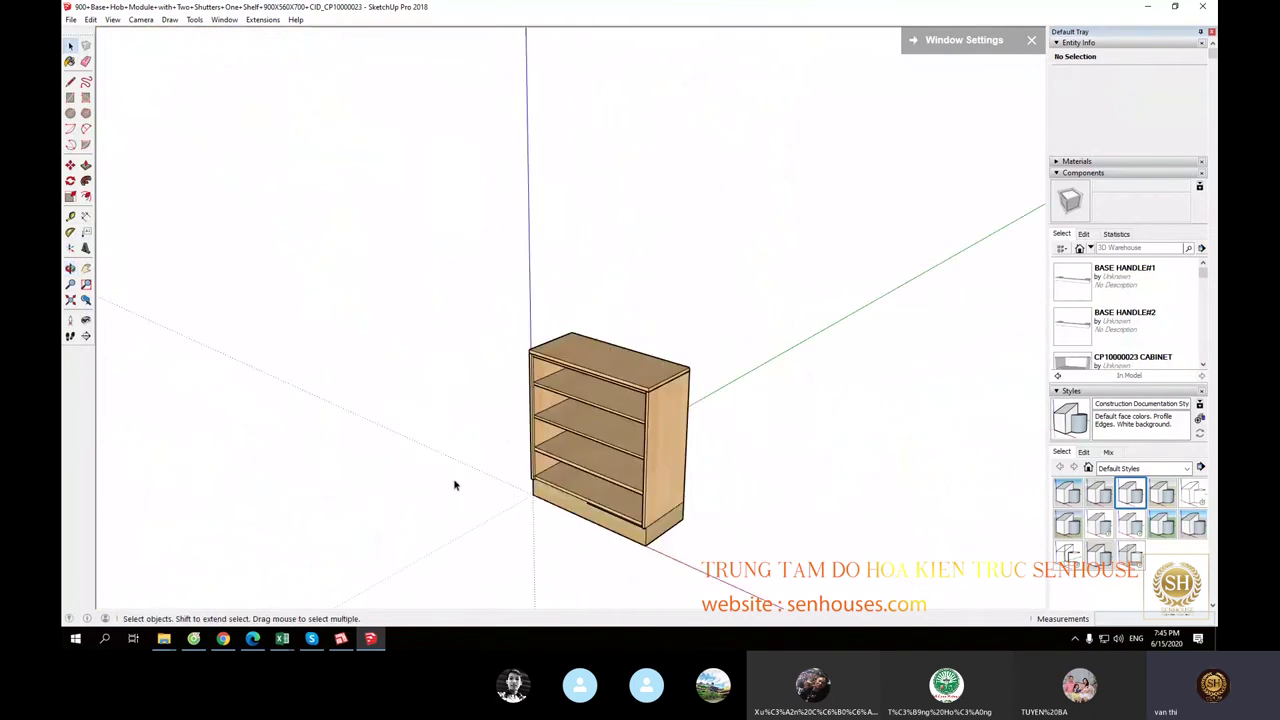
Step: Send the model to LayOut from the File menu, saving it first and dismissing the repair prompt
{"action": "left_click", "coordinate": [70, 20]}
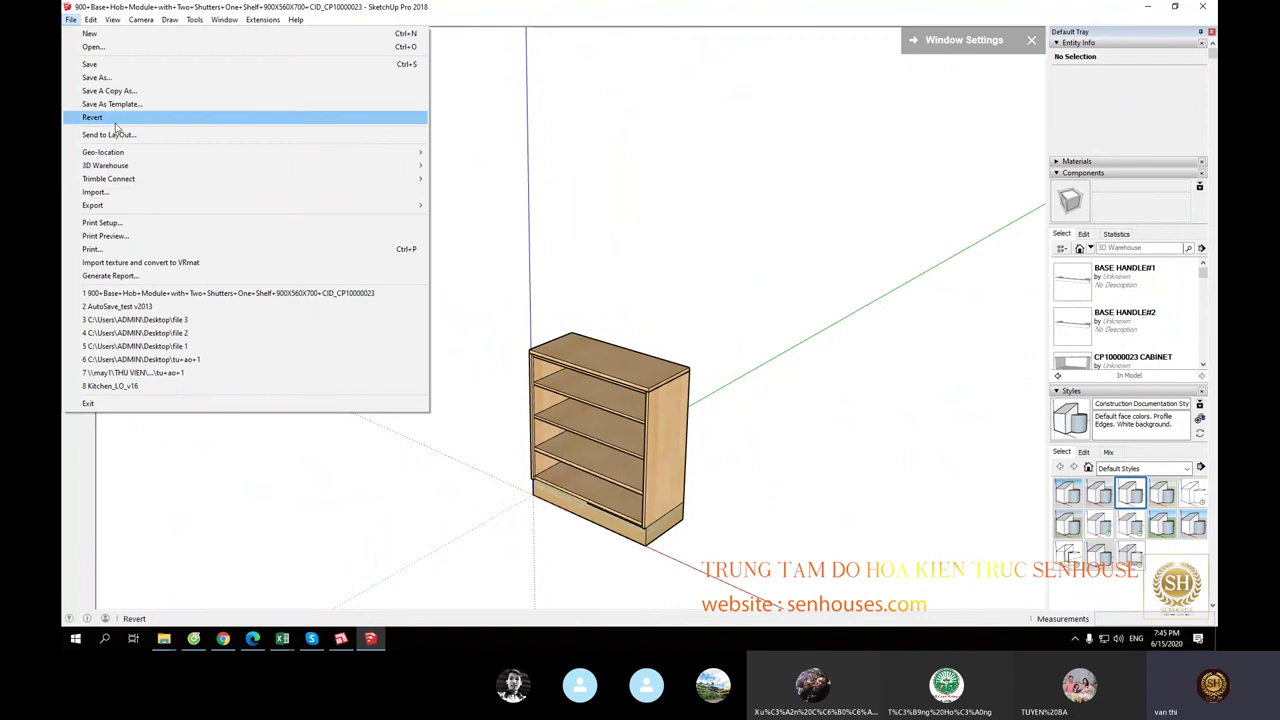
{"action": "left_click", "coordinate": [108, 134]}
{"action": "left_click", "coordinate": [679, 346]}
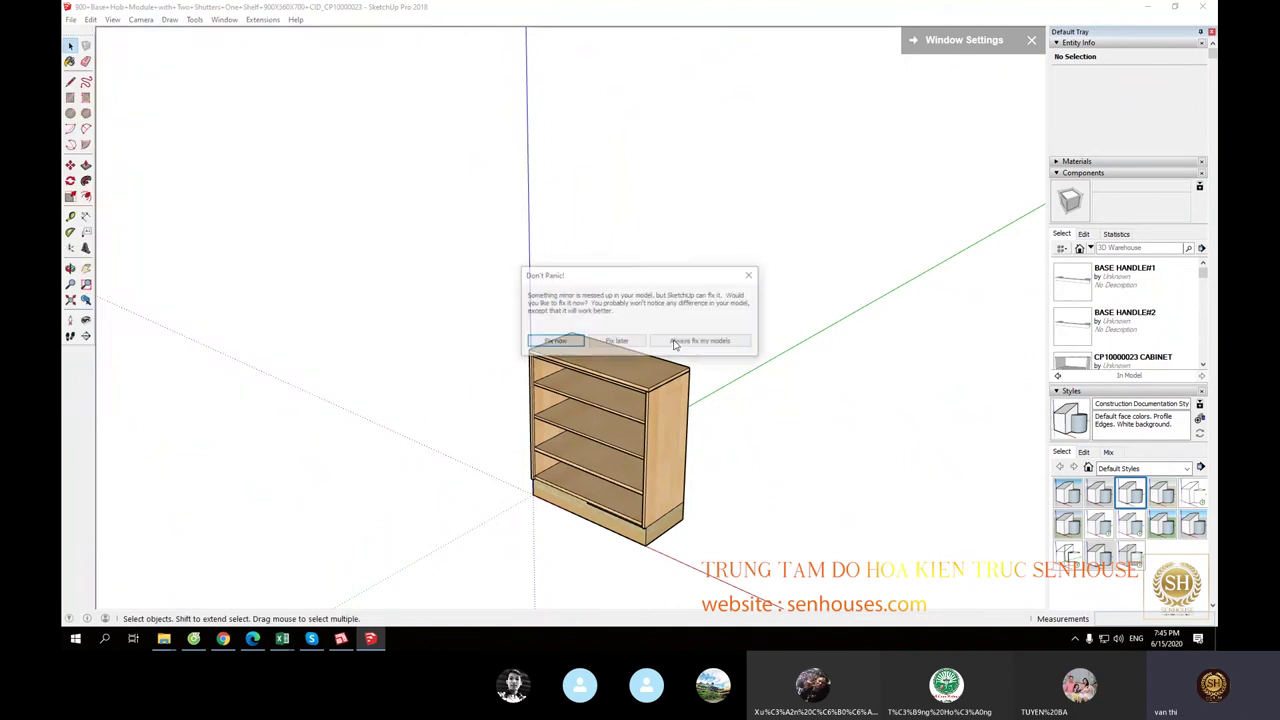
{"action": "left_click", "coordinate": [700, 341]}
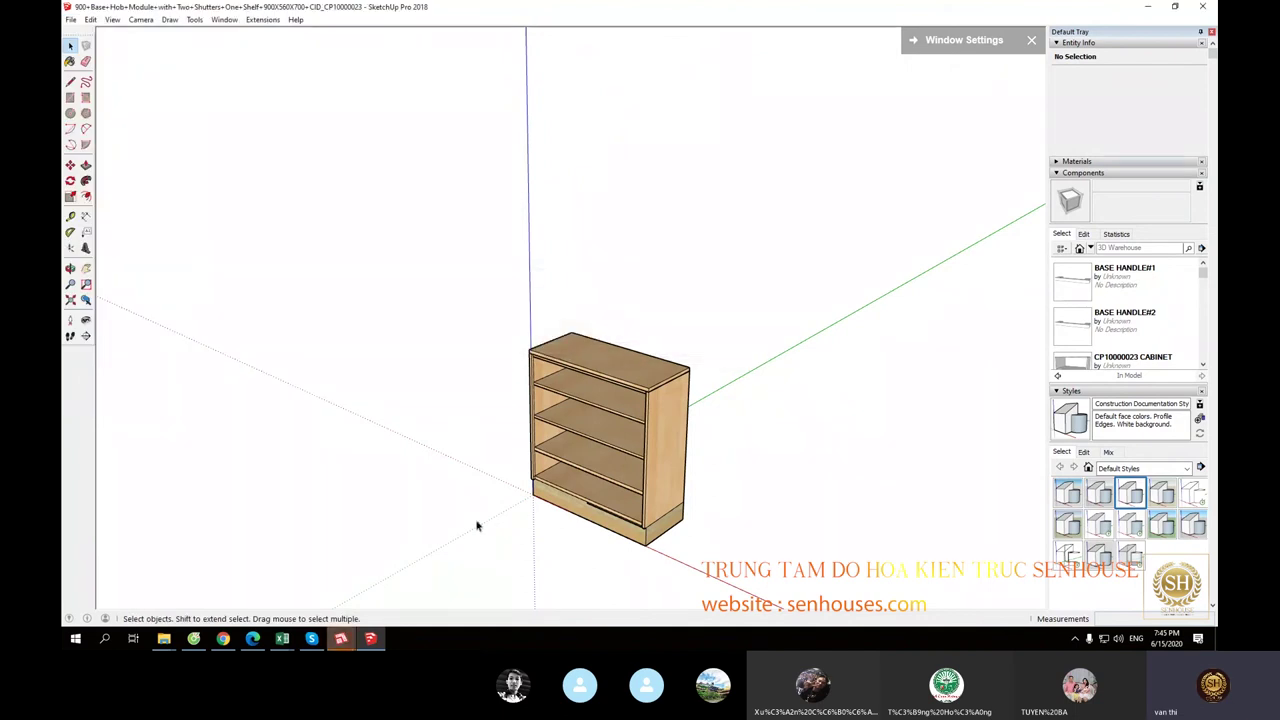
{"action": "mouse_move", "coordinate": [341, 638]}
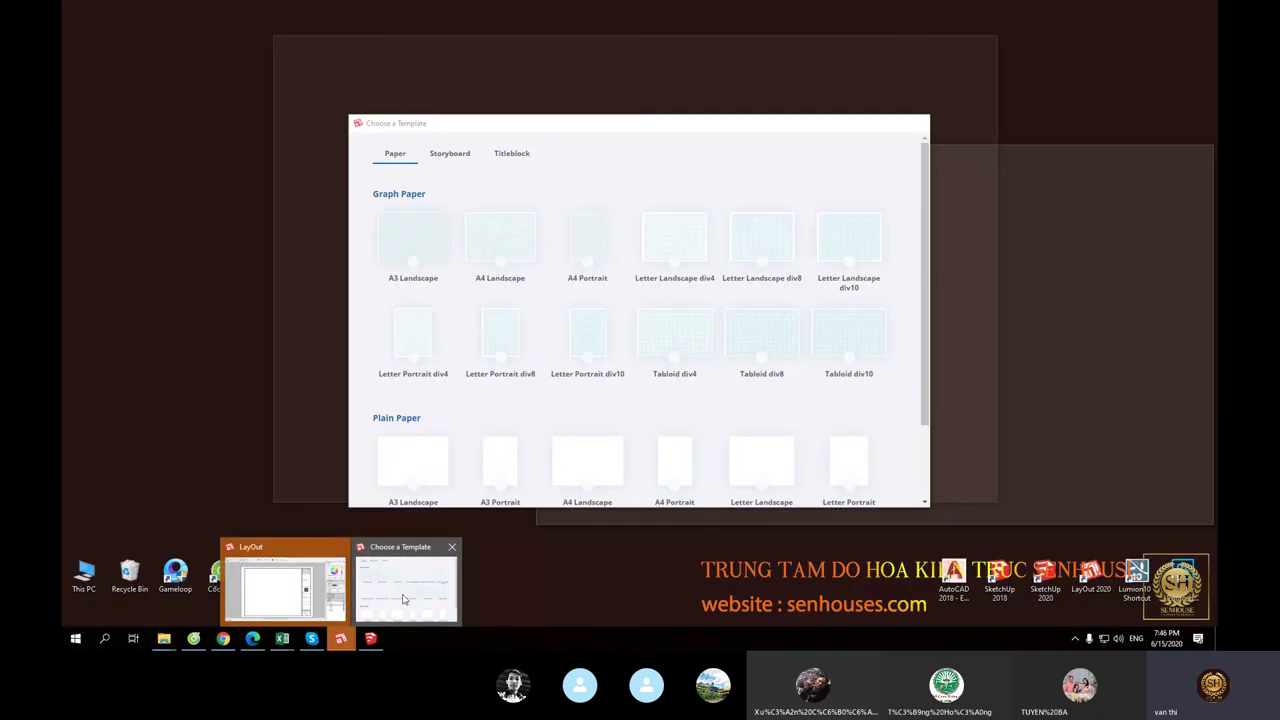
Step: Start a LayOut document from a Titleblock template, then move the cabinet viewport to bang ten's Page 21
{"action": "left_click", "coordinate": [367, 605]}
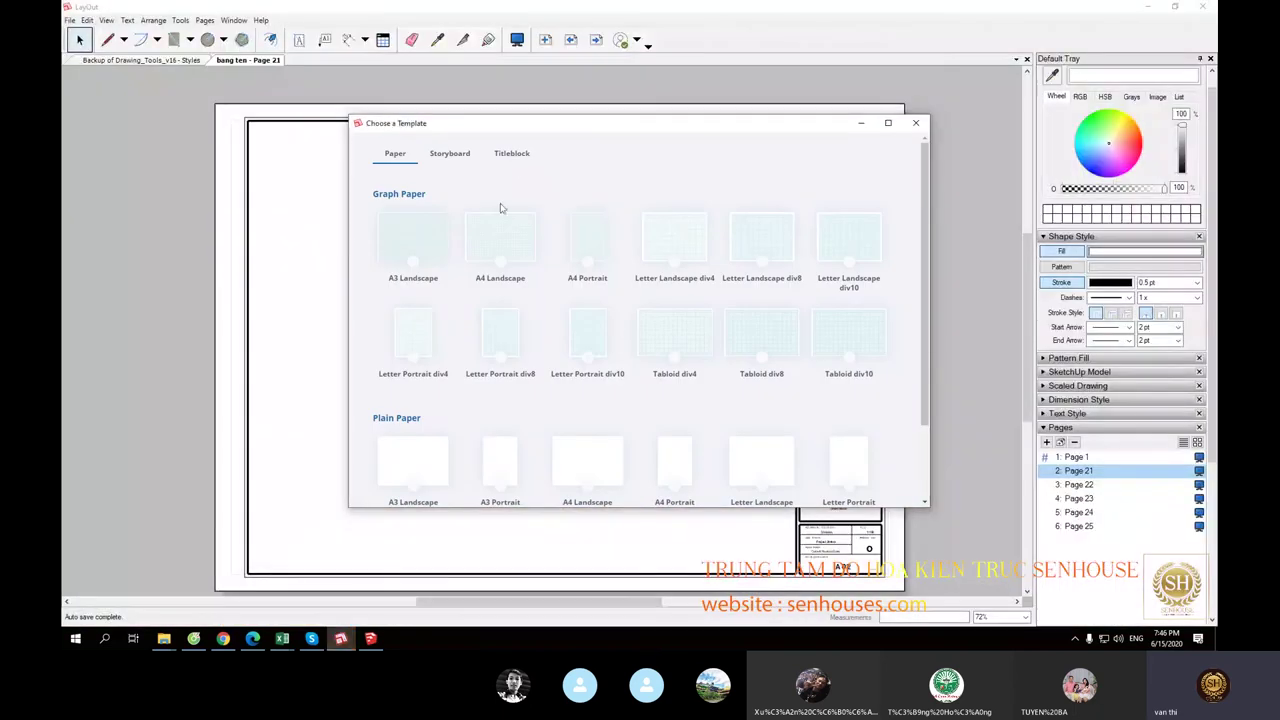
{"action": "left_click", "coordinate": [511, 153]}
{"action": "scroll", "coordinate": [611, 377], "scroll_direction": "down", "scroll_amount": 3}
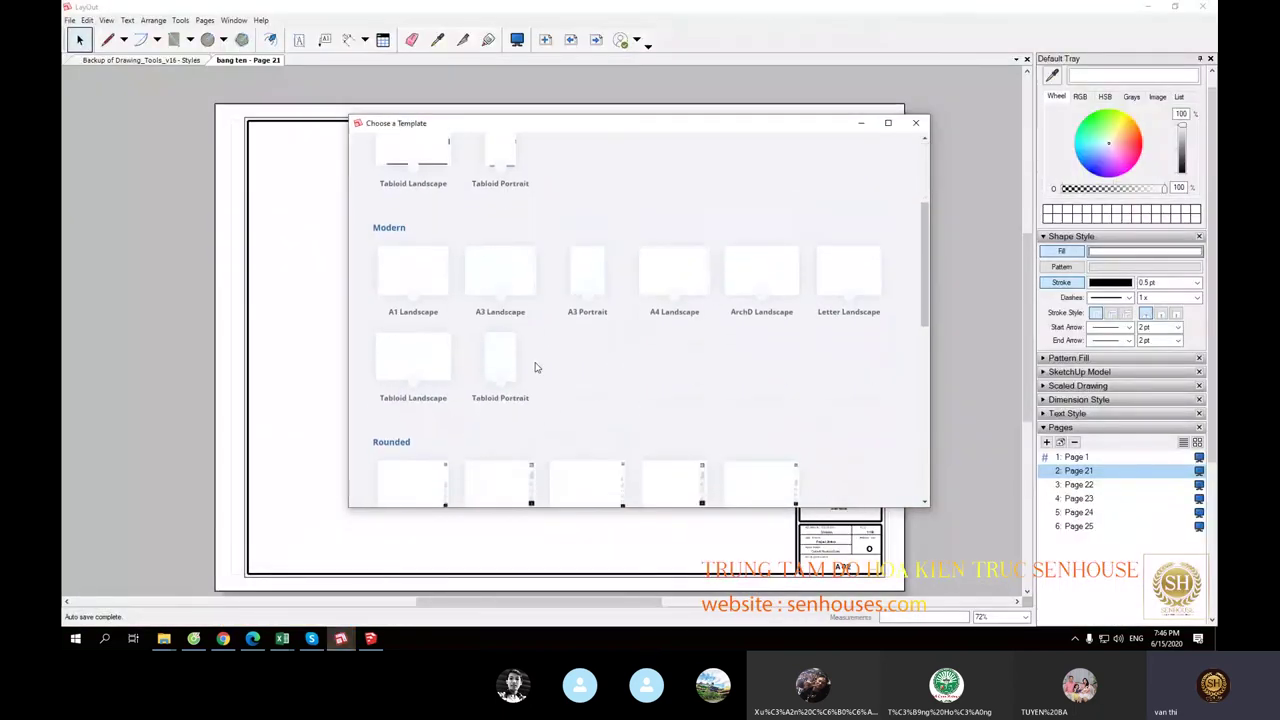
{"action": "double_click", "coordinate": [424, 367]}
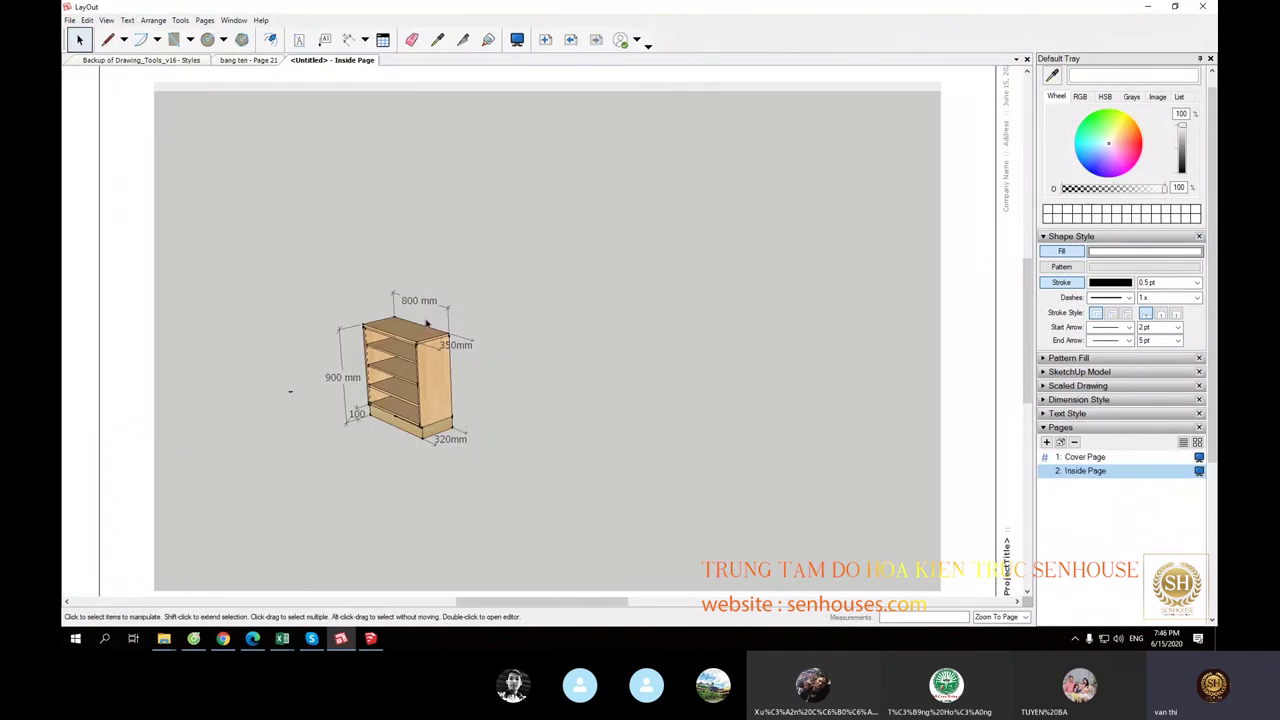
{"action": "scroll", "coordinate": [462, 410], "scroll_direction": "down", "scroll_amount": 2}
{"action": "left_click", "coordinate": [462, 405]}
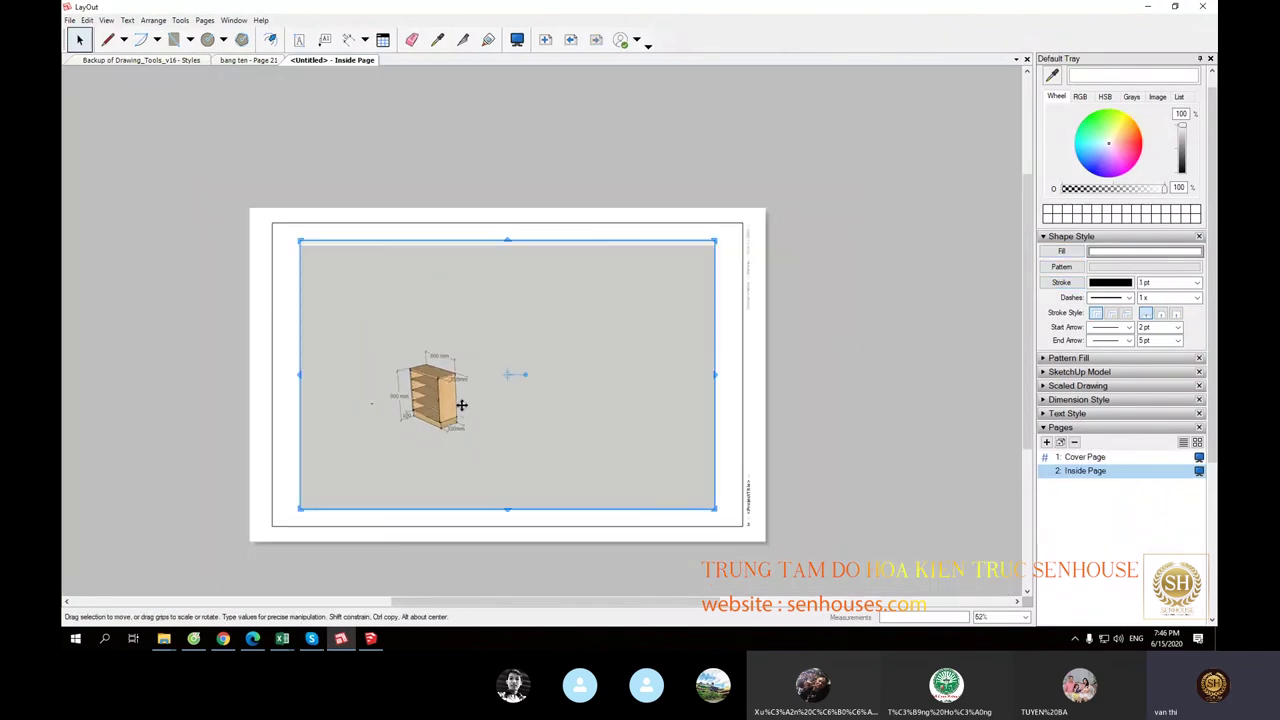
{"action": "left_click", "coordinate": [248, 60]}
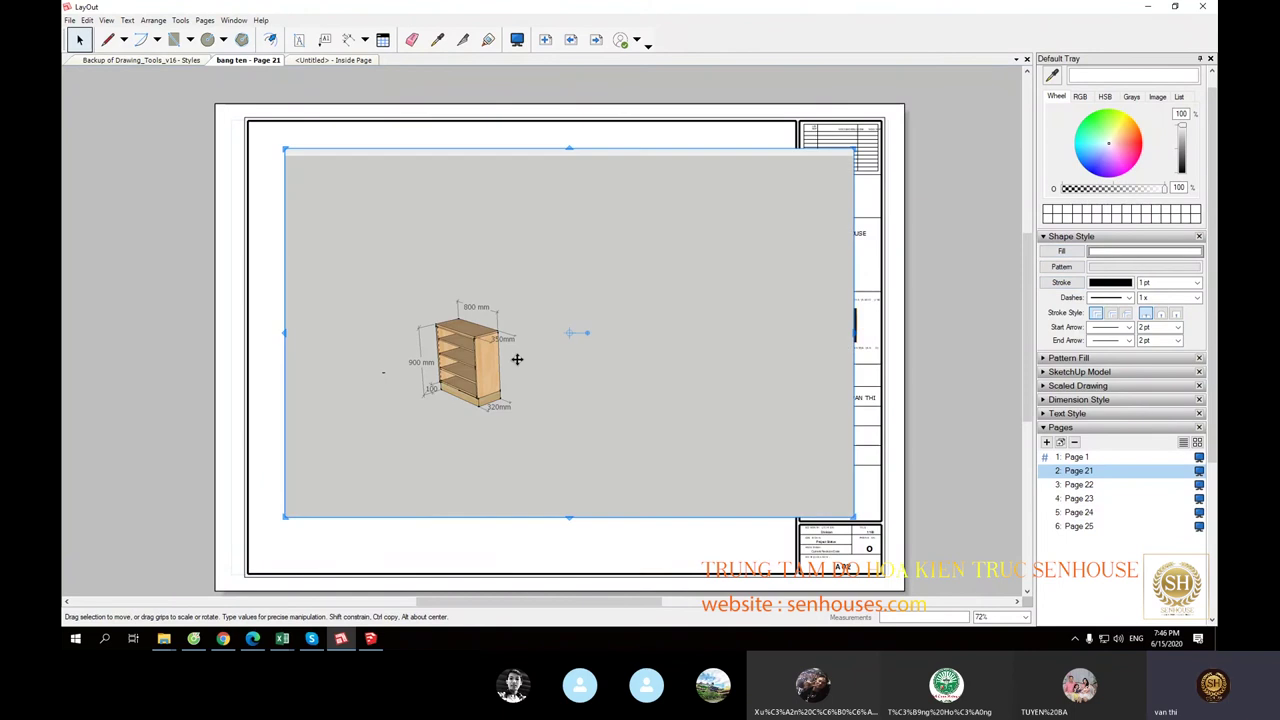
Step: Position the cabinet viewport inside Page 21's title-block drawing frame
{"action": "scroll", "coordinate": [491, 303], "scroll_direction": "down", "scroll_amount": 3}
{"action": "mouse_move", "coordinate": [491, 303]}
{"action": "left_mouse_down"}
{"action": "mouse_move", "coordinate": [536, 302]}
{"action": "mouse_move", "coordinate": [480, 332]}
{"action": "left_mouse_up"}
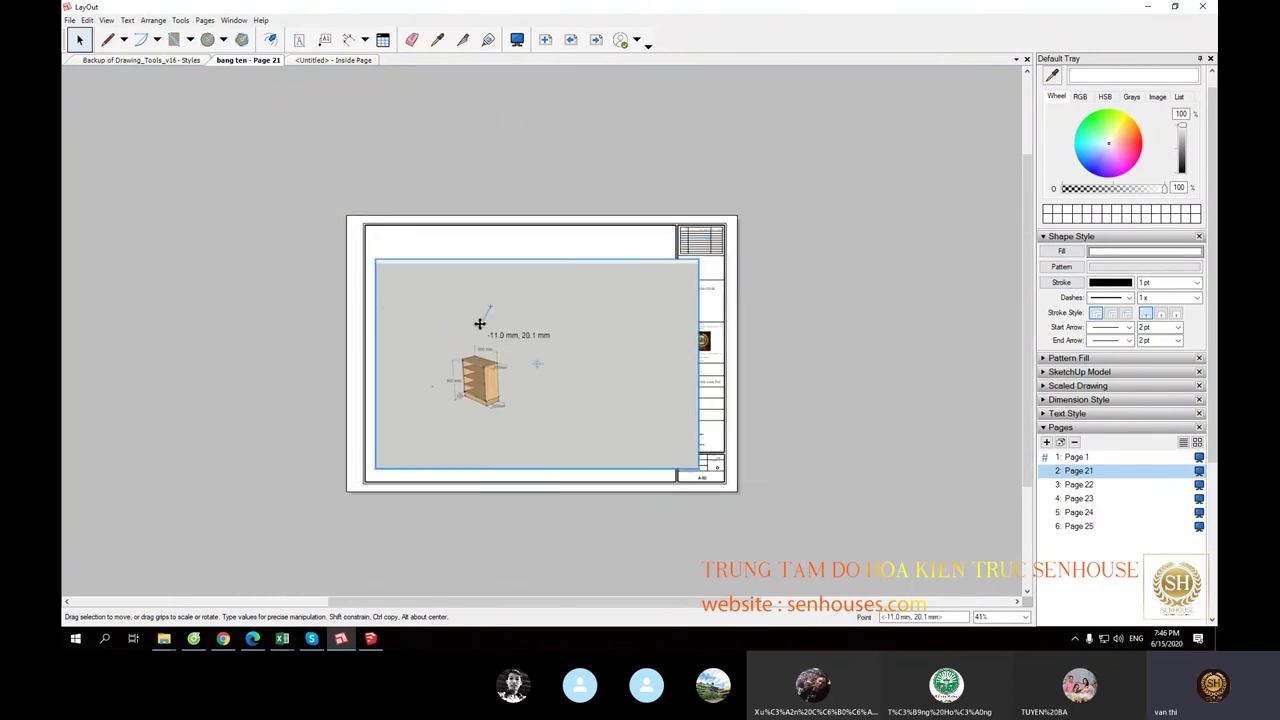
{"action": "scroll", "coordinate": [480, 332], "scroll_direction": "up", "scroll_amount": 1}
{"action": "scroll", "coordinate": [480, 332], "scroll_direction": "up", "scroll_amount": 2}
{"action": "scroll", "coordinate": [480, 332], "scroll_direction": "up", "scroll_amount": 2}
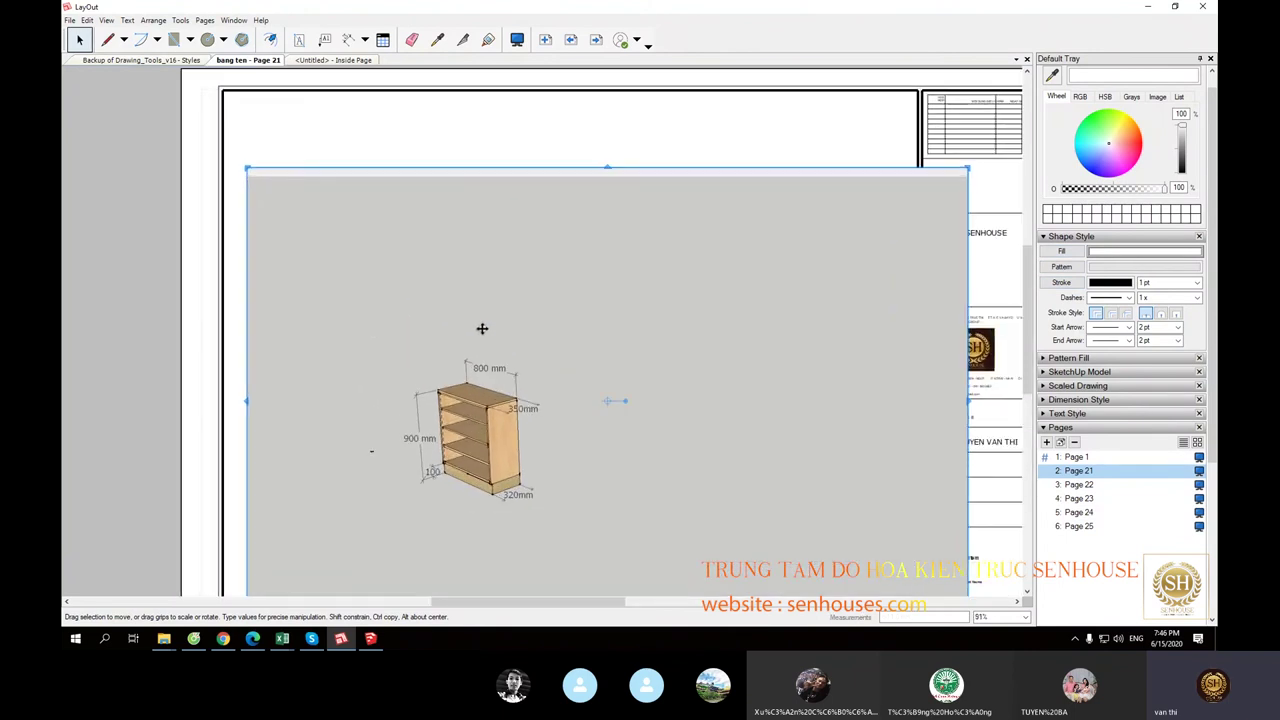
{"action": "scroll", "coordinate": [482, 328], "scroll_direction": "down", "scroll_amount": 4}
{"action": "scroll", "coordinate": [1070, 150], "scroll_direction": "up", "scroll_amount": 1}
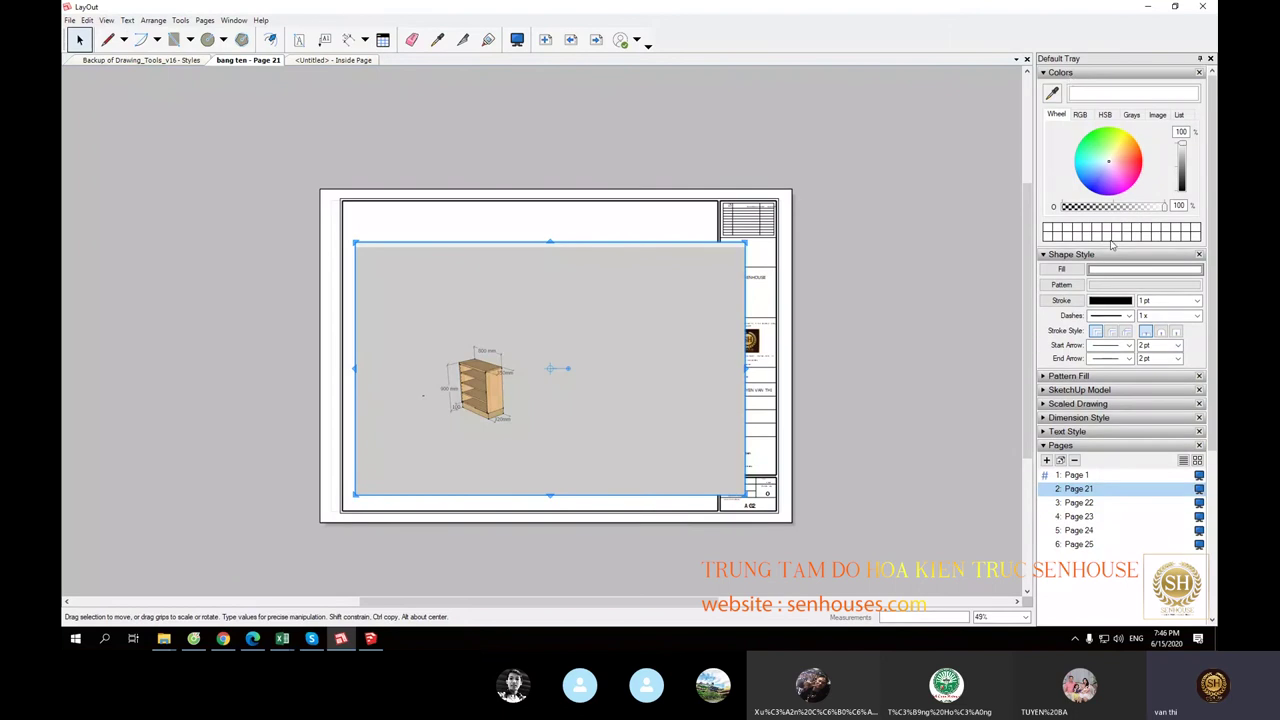
Step: Collapse the Colors and Shape Style panels and expand the SketchUp Model panel
{"action": "left_click", "coordinate": [1051, 78]}
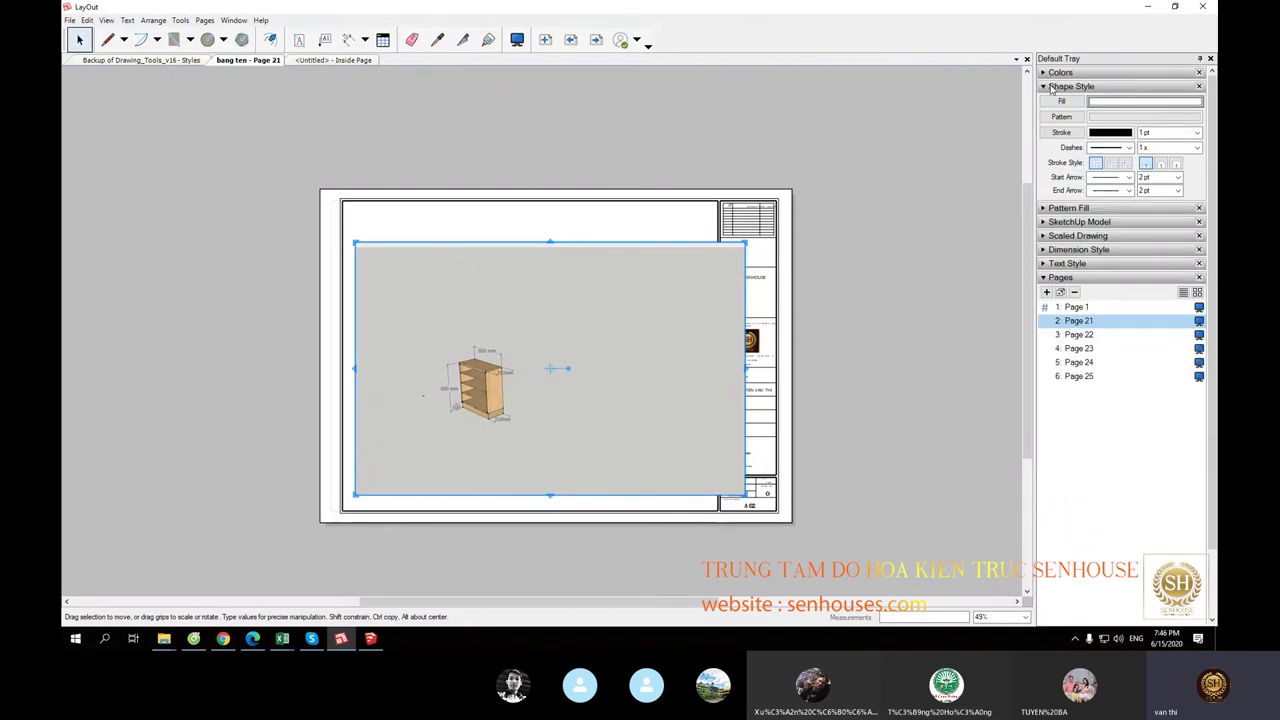
{"action": "left_click", "coordinate": [1051, 87]}
{"action": "left_click", "coordinate": [1046, 114]}
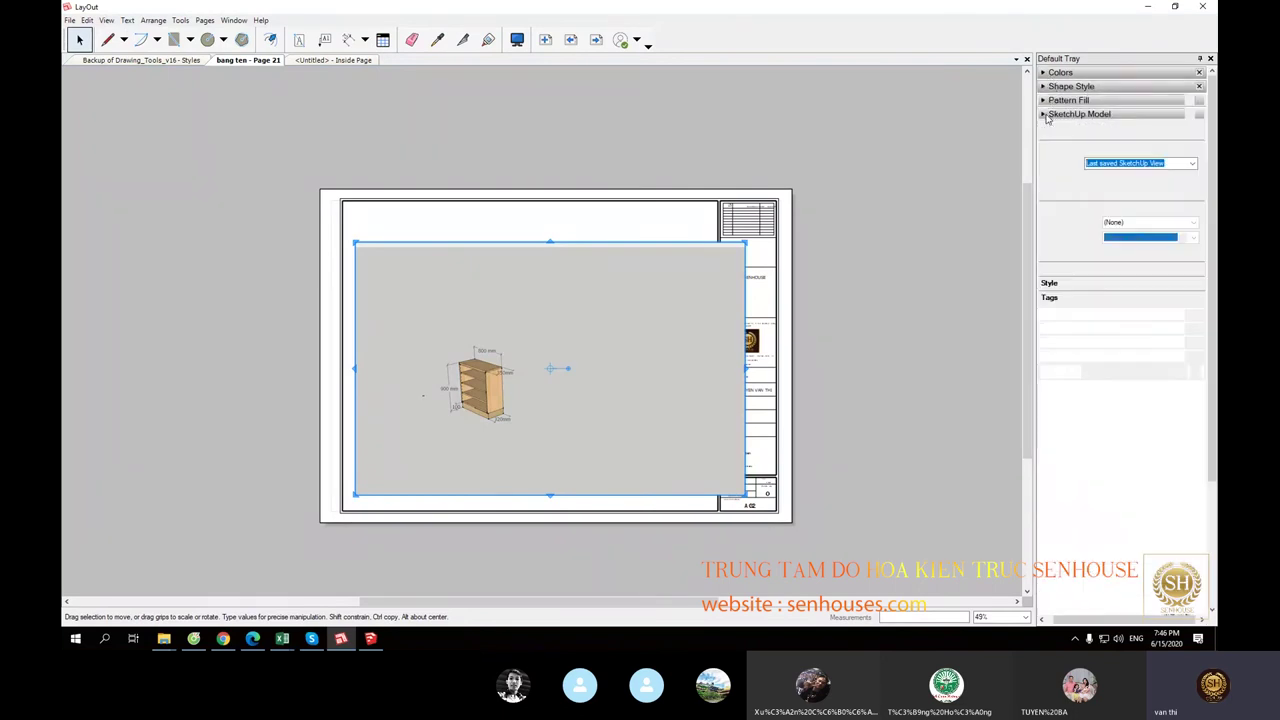
Step: Reselect the cabinet viewport, inspect its Tags, Style and Effects sections, then collapse them and Camera
{"action": "left_click", "coordinate": [843, 336]}
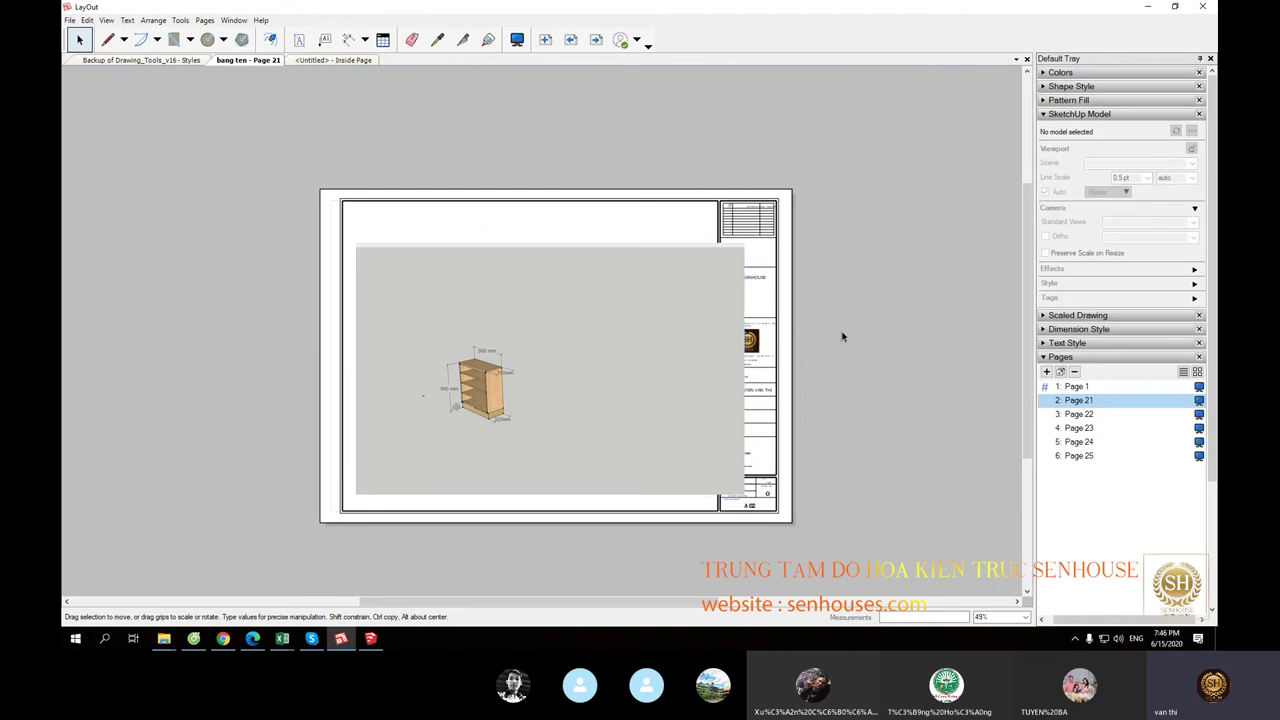
{"action": "scroll", "coordinate": [584, 361], "scroll_direction": "up", "scroll_amount": 2}
{"action": "scroll", "coordinate": [584, 361], "scroll_direction": "up", "scroll_amount": 1}
{"action": "scroll", "coordinate": [584, 361], "scroll_direction": "down", "scroll_amount": 2}
{"action": "left_click", "coordinate": [583, 355]}
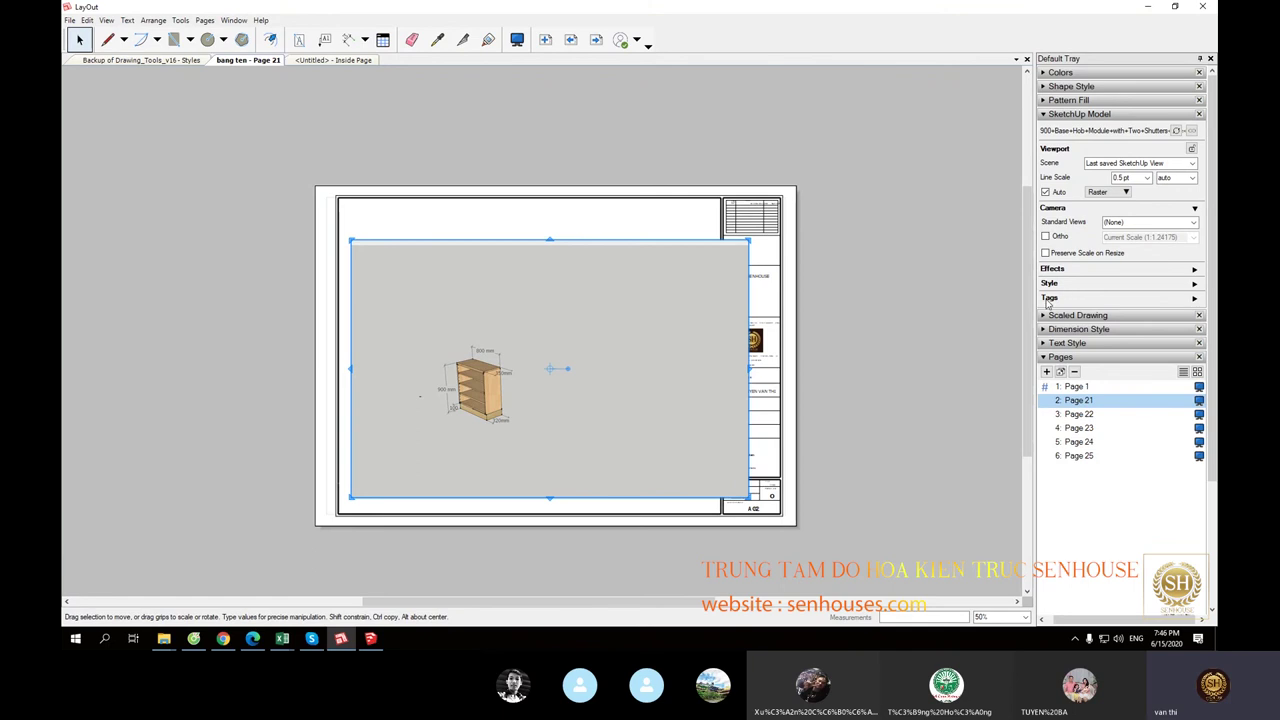
{"action": "left_click", "coordinate": [1193, 300]}
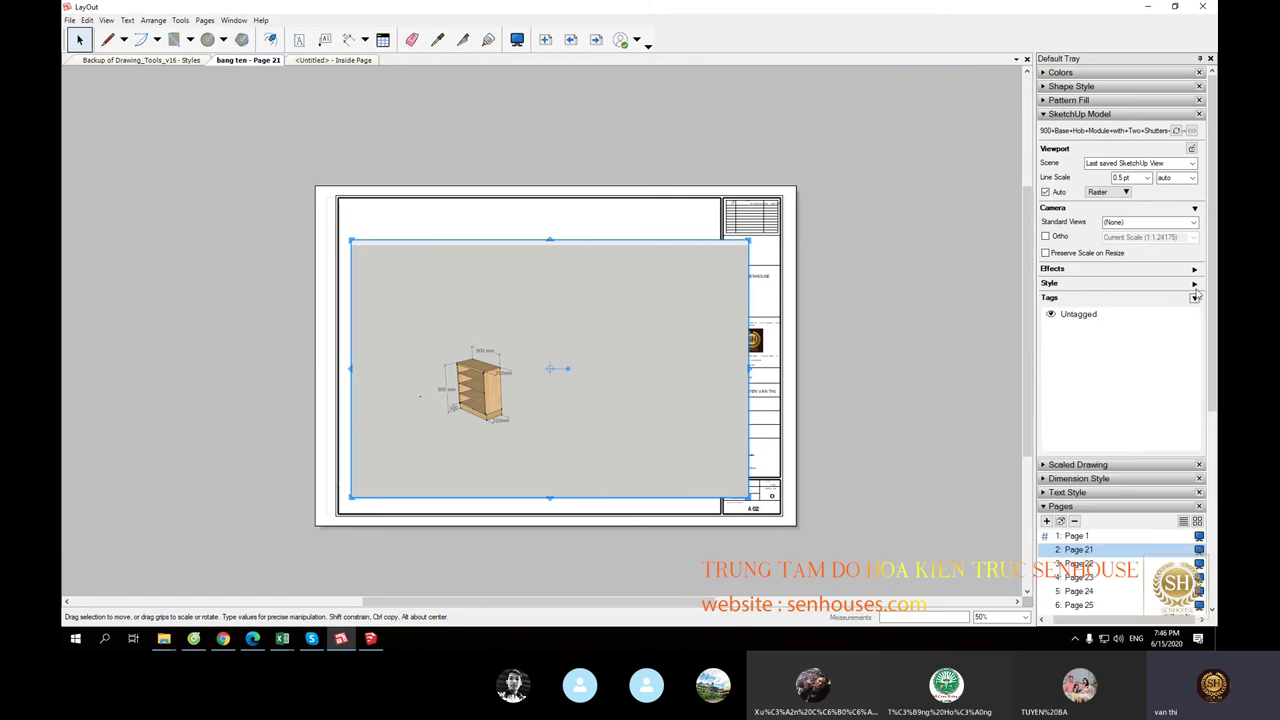
{"action": "left_click", "coordinate": [1194, 284]}
{"action": "left_click", "coordinate": [1194, 270]}
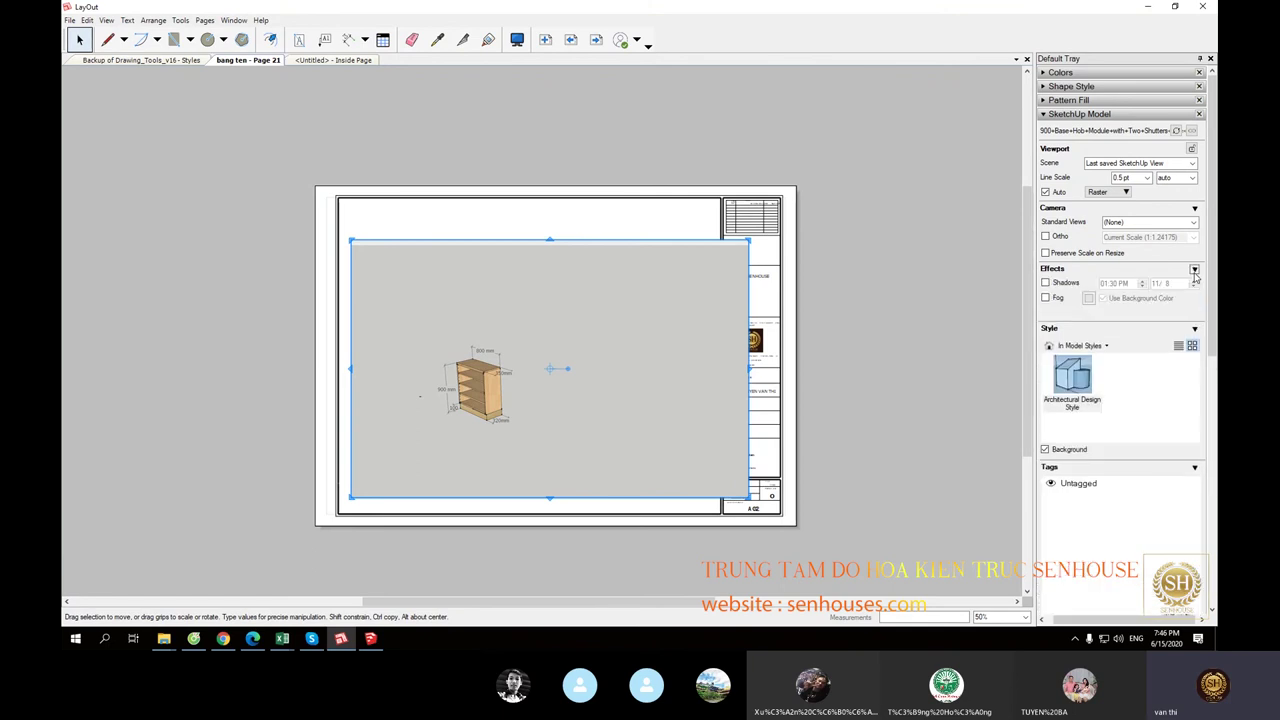
{"action": "left_click", "coordinate": [1194, 270]}
{"action": "left_click", "coordinate": [1194, 284]}
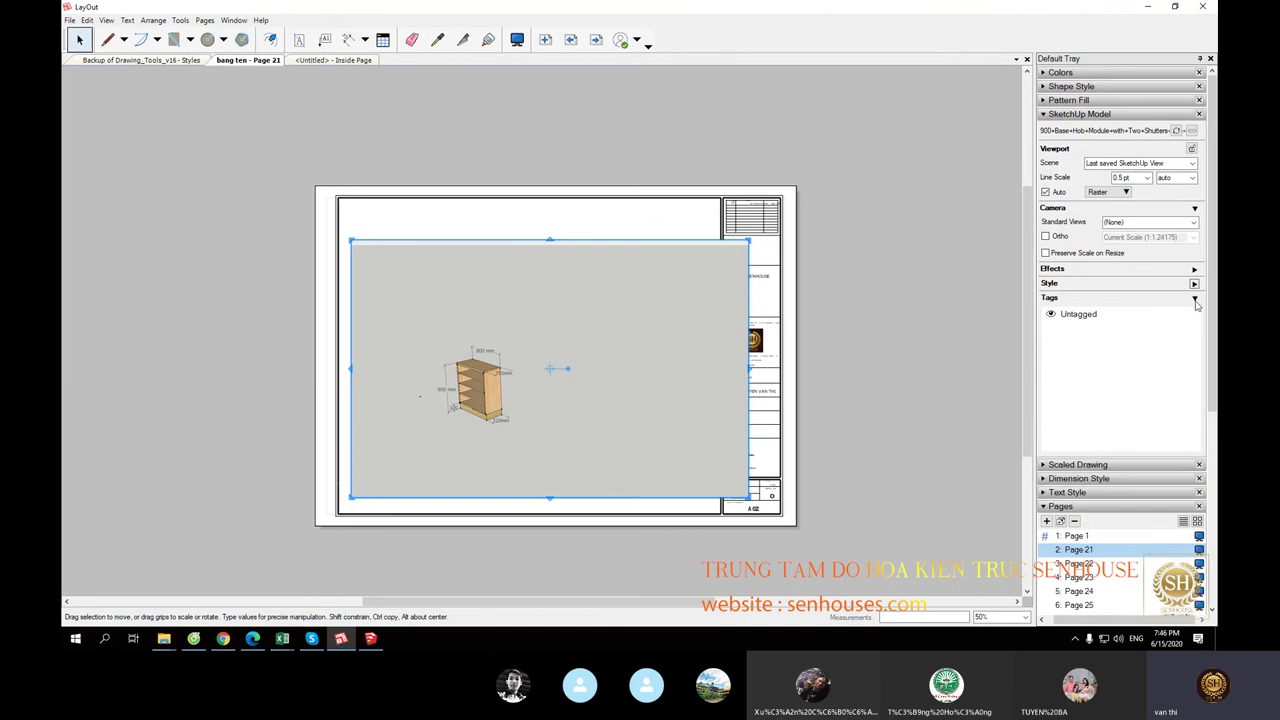
{"action": "left_click", "coordinate": [1194, 298]}
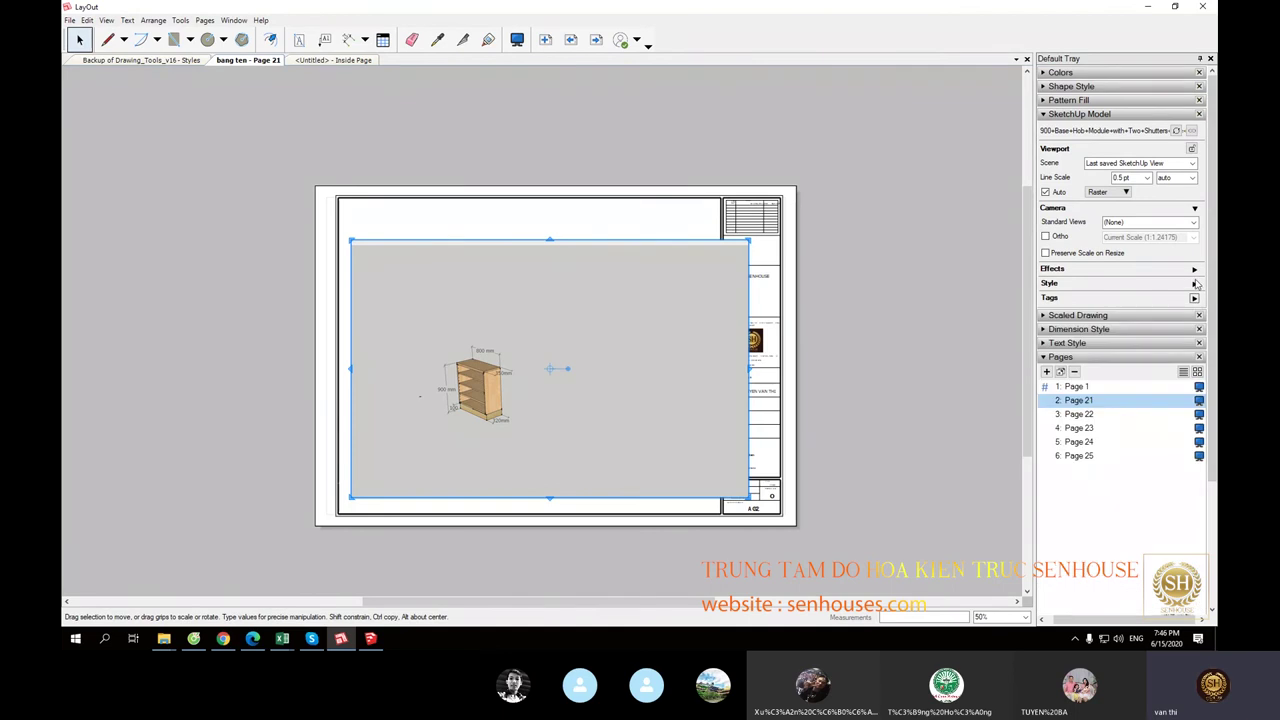
{"action": "left_click", "coordinate": [1195, 208]}
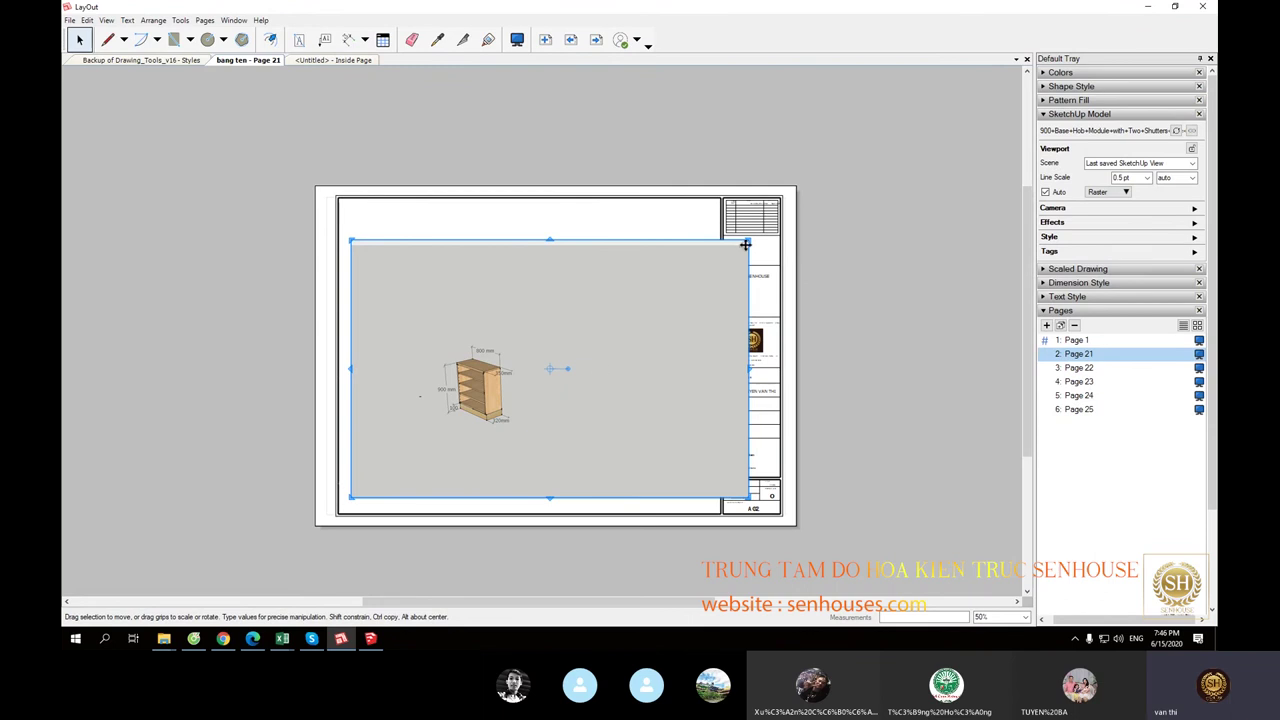
Step: Scale the cabinet viewport down into the sheet's lower-left area using its corner grip
{"action": "mouse_move", "coordinate": [731, 250]}
{"action": "left_mouse_down"}
{"action": "mouse_move", "coordinate": [481, 356]}
{"action": "mouse_move", "coordinate": [831, 185]}
{"action": "left_mouse_up"}
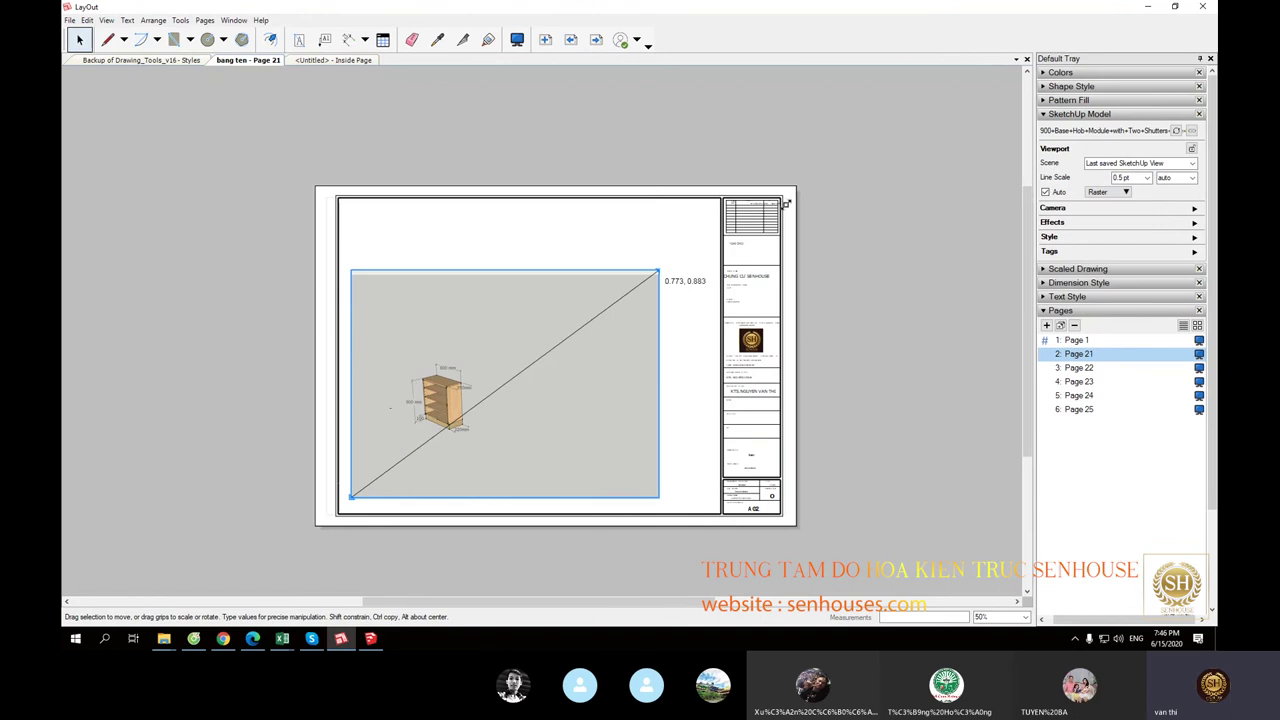
{"action": "left_click_drag", "start_coordinate": [678, 256], "coordinate": [591, 326]}
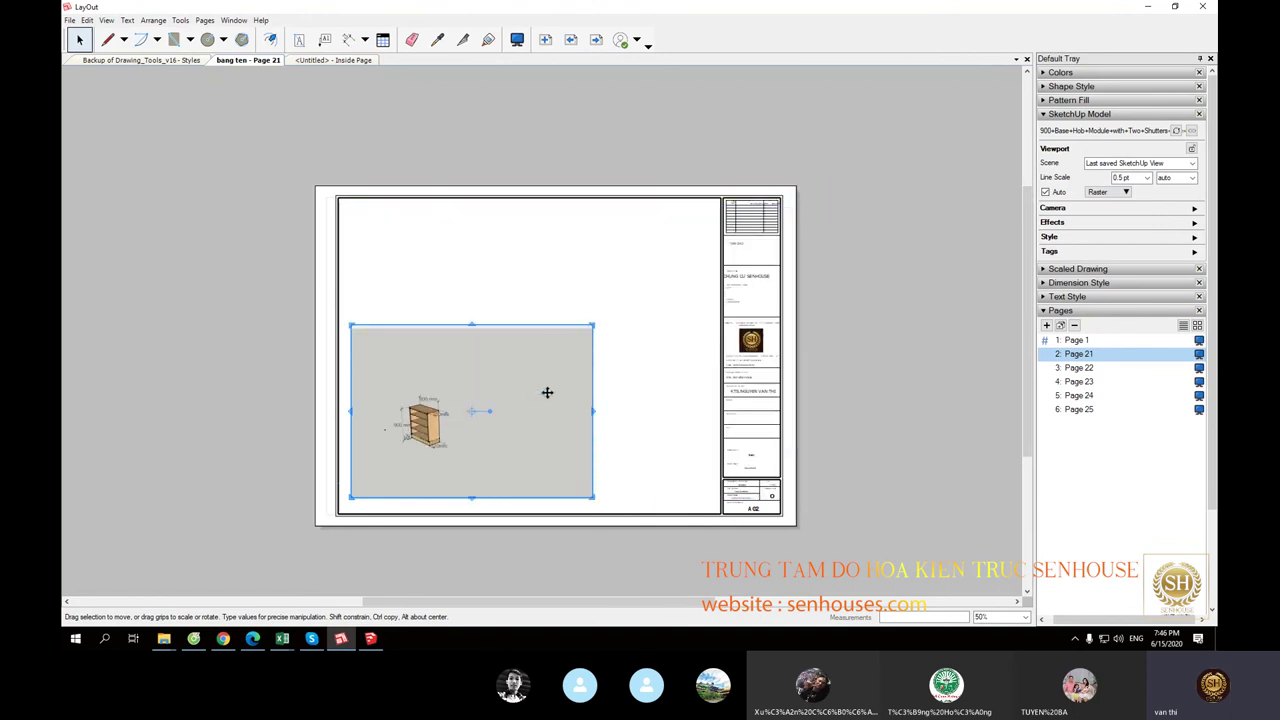
{"action": "scroll", "coordinate": [361, 399], "scroll_direction": "up", "scroll_amount": 3}
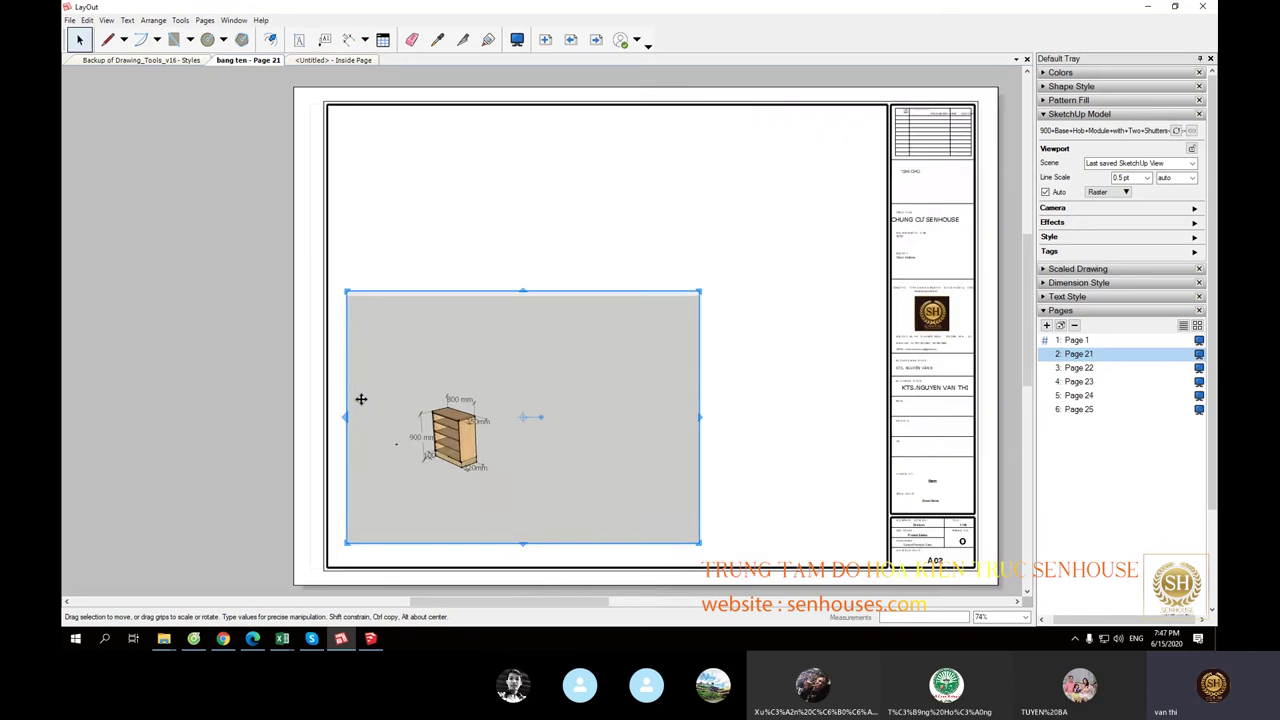
{"action": "scroll", "coordinate": [508, 417], "scroll_direction": "down", "scroll_amount": 4}
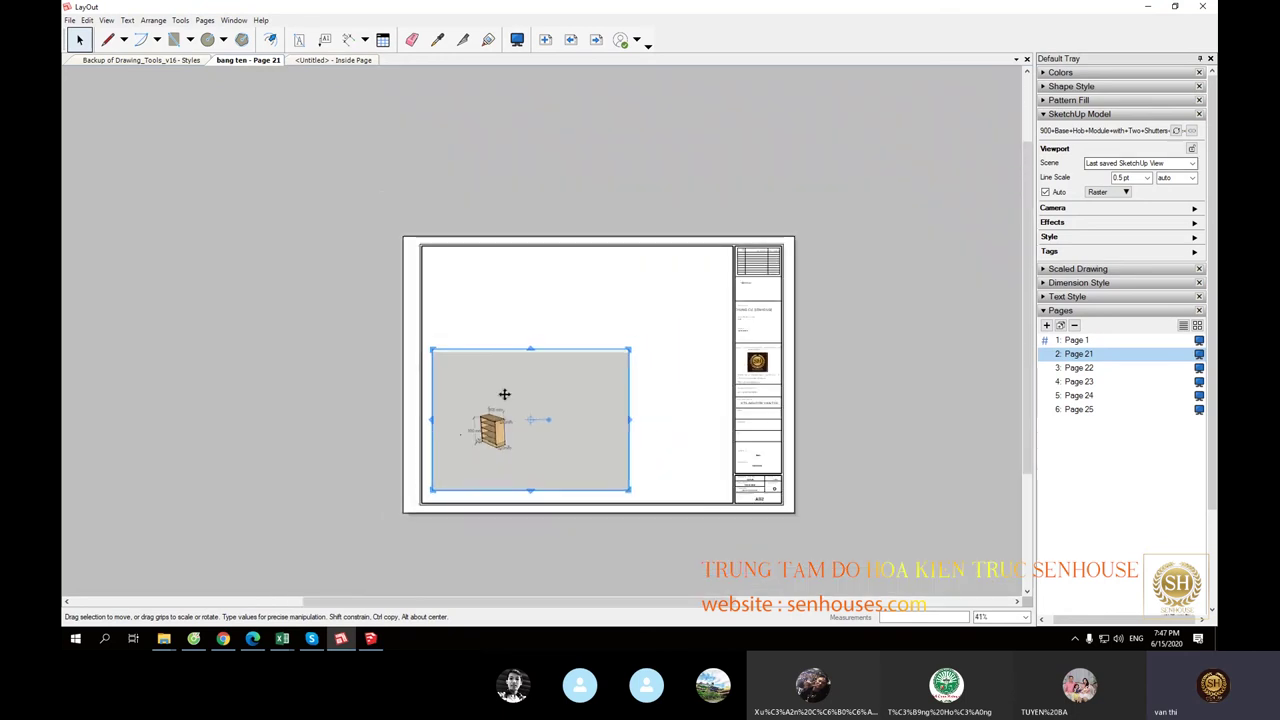
{"action": "scroll", "coordinate": [504, 394], "scroll_direction": "up", "scroll_amount": 2}
{"action": "scroll", "coordinate": [504, 394], "scroll_direction": "up", "scroll_amount": 2}
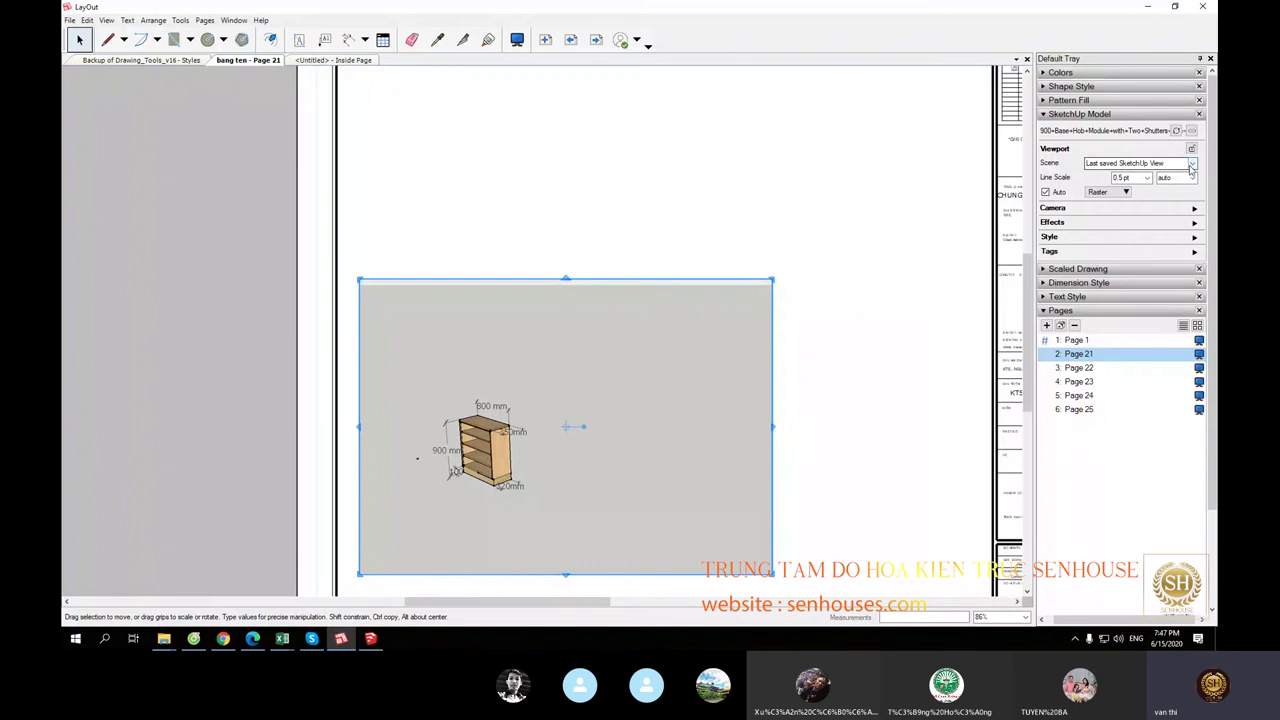
Step: Switch back to SketchUp and orbit the cabinet to a near-front view
{"action": "left_click", "coordinate": [850, 380]}
{"action": "left_click", "coordinate": [371, 640]}
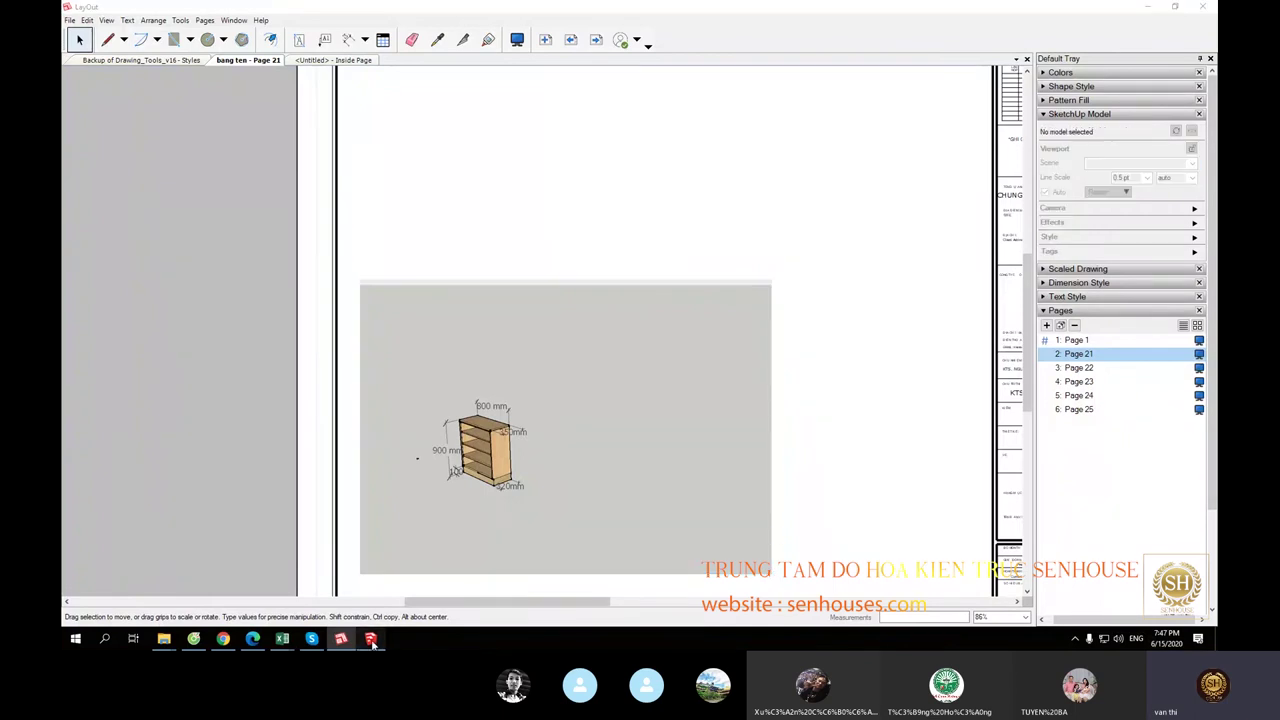
{"action": "mouse_move", "coordinate": [700, 420]}
{"action": "middle_mouse_down"}
{"action": "mouse_move", "coordinate": [828, 393]}
{"action": "mouse_move", "coordinate": [666, 414]}
{"action": "mouse_move", "coordinate": [346, 277]}
{"action": "mouse_move", "coordinate": [614, 77]}
{"action": "mouse_move", "coordinate": [926, 347]}
{"action": "mouse_move", "coordinate": [270, 608]}
{"action": "mouse_move", "coordinate": [683, 554]}
{"action": "middle_mouse_up"}
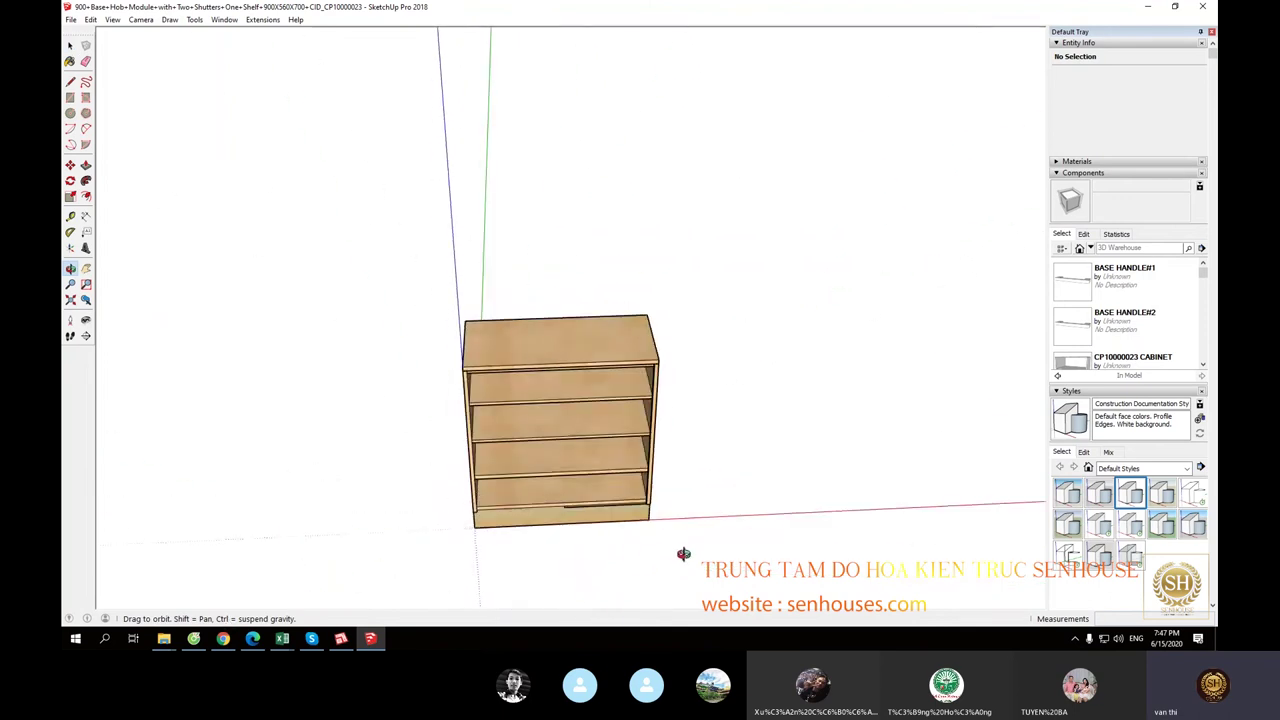
Step: Collapse the Entity Info, Components, Instructor and Styles panels and expand Scenes
{"action": "left_click", "coordinate": [1057, 45]}
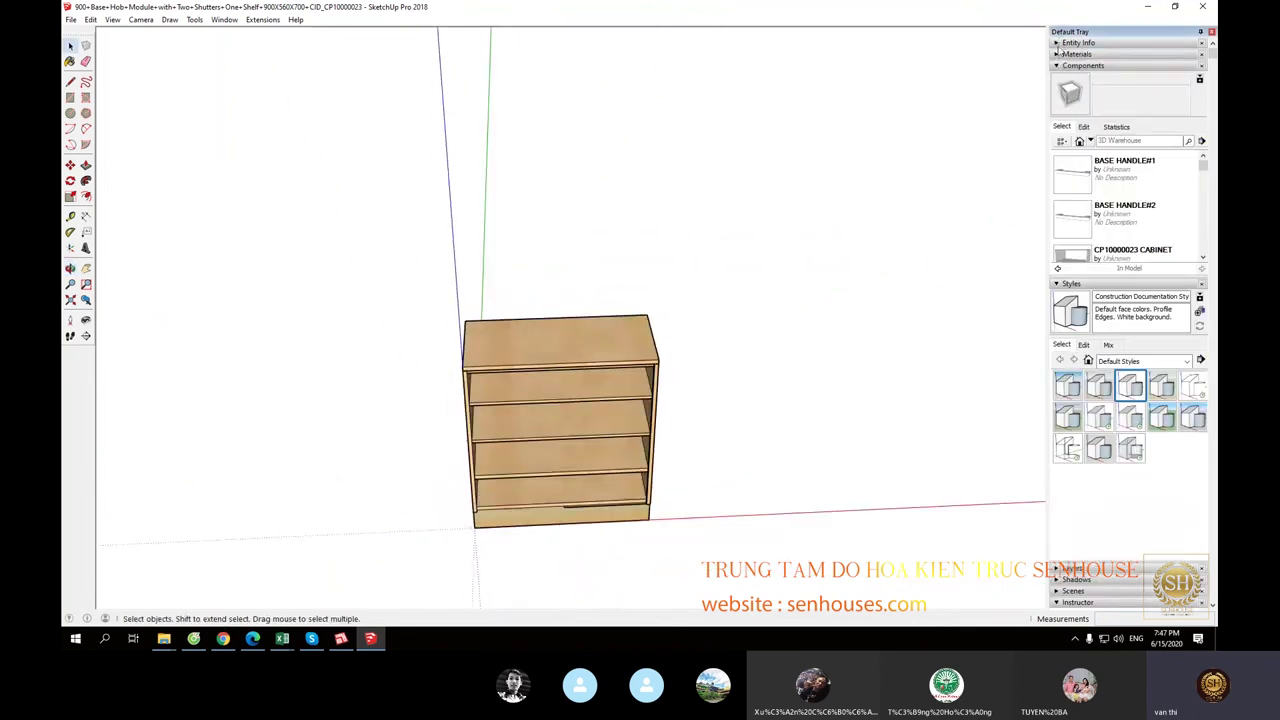
{"action": "left_click", "coordinate": [1060, 65]}
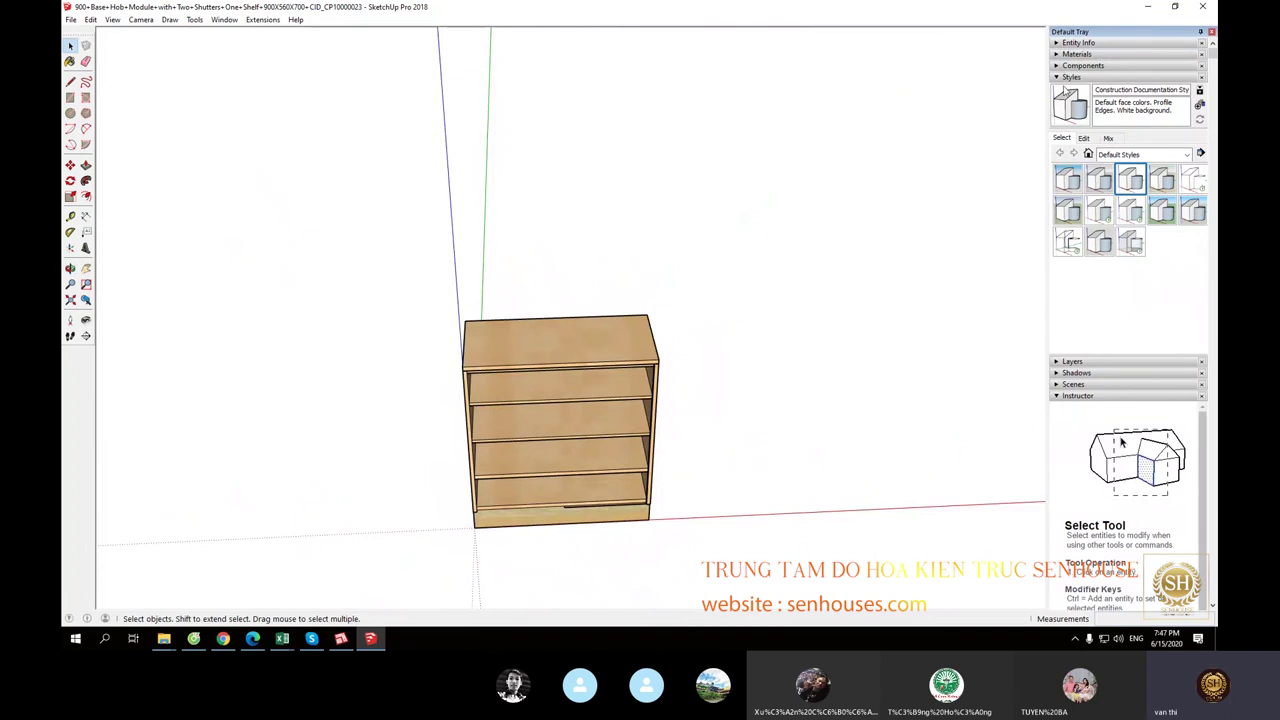
{"action": "left_click", "coordinate": [1070, 396]}
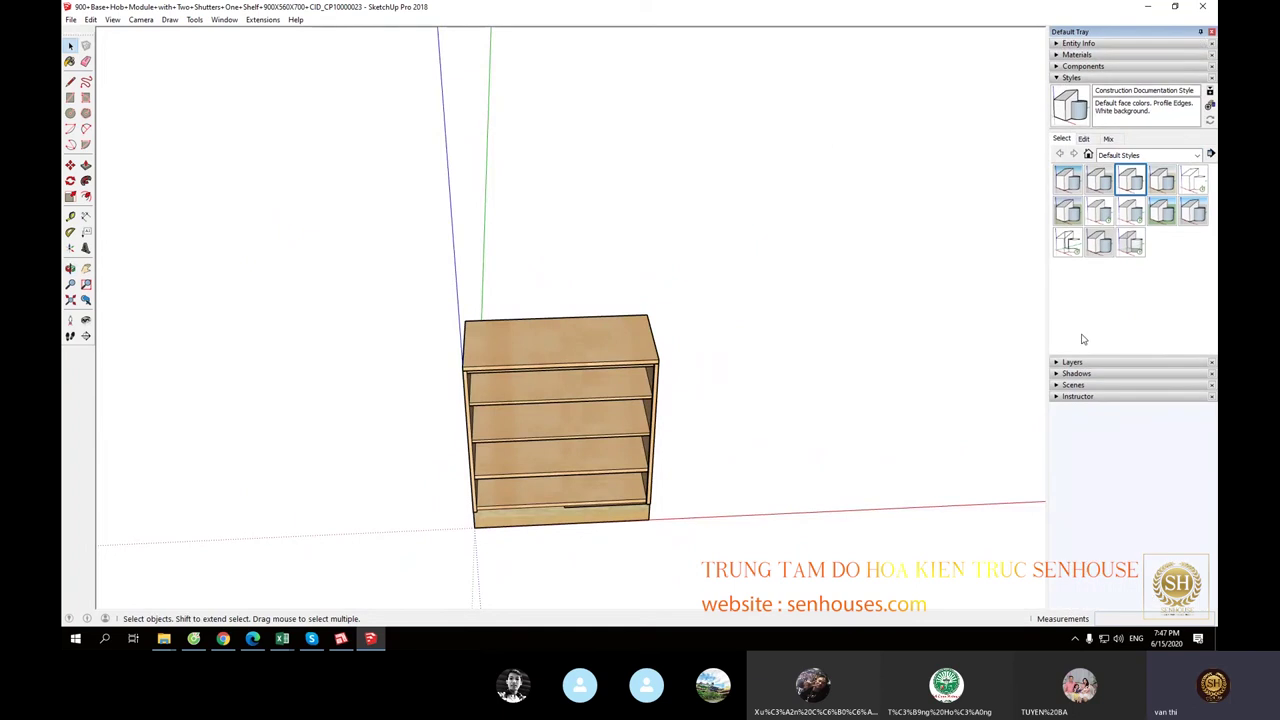
{"action": "left_click", "coordinate": [1059, 79]}
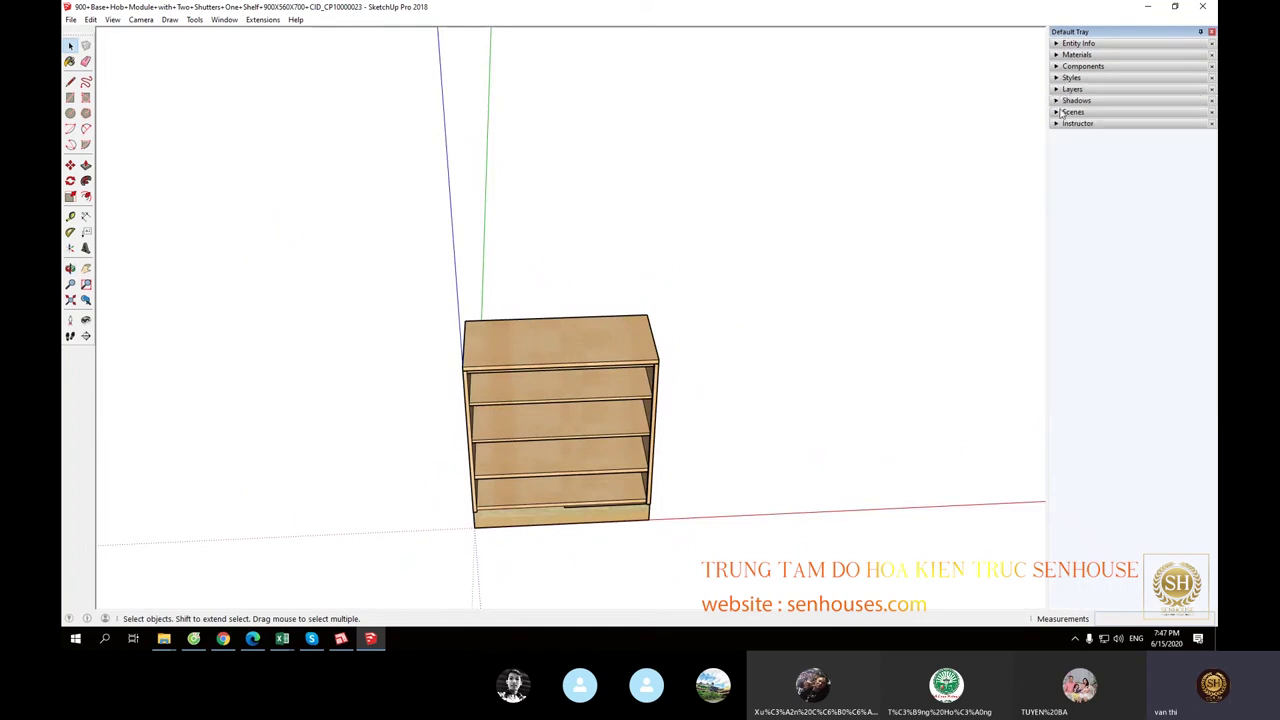
{"action": "left_click", "coordinate": [224, 20]}
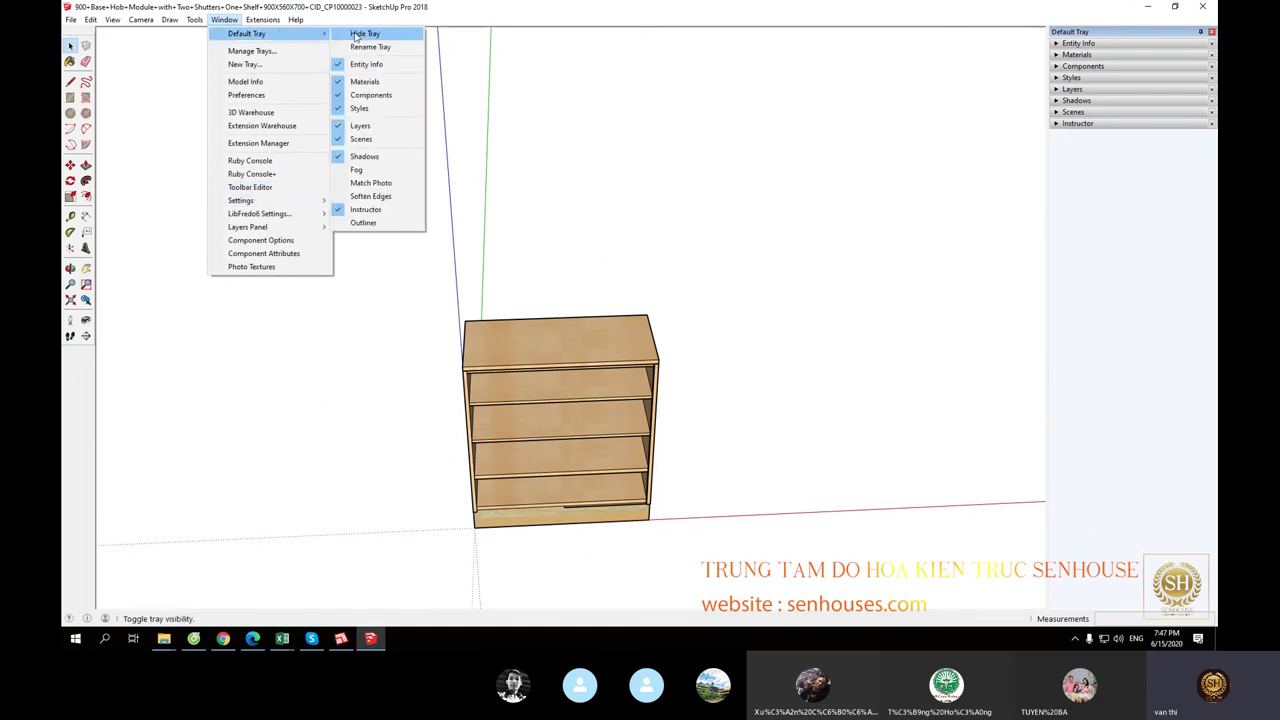
{"action": "mouse_move", "coordinate": [247, 33]}
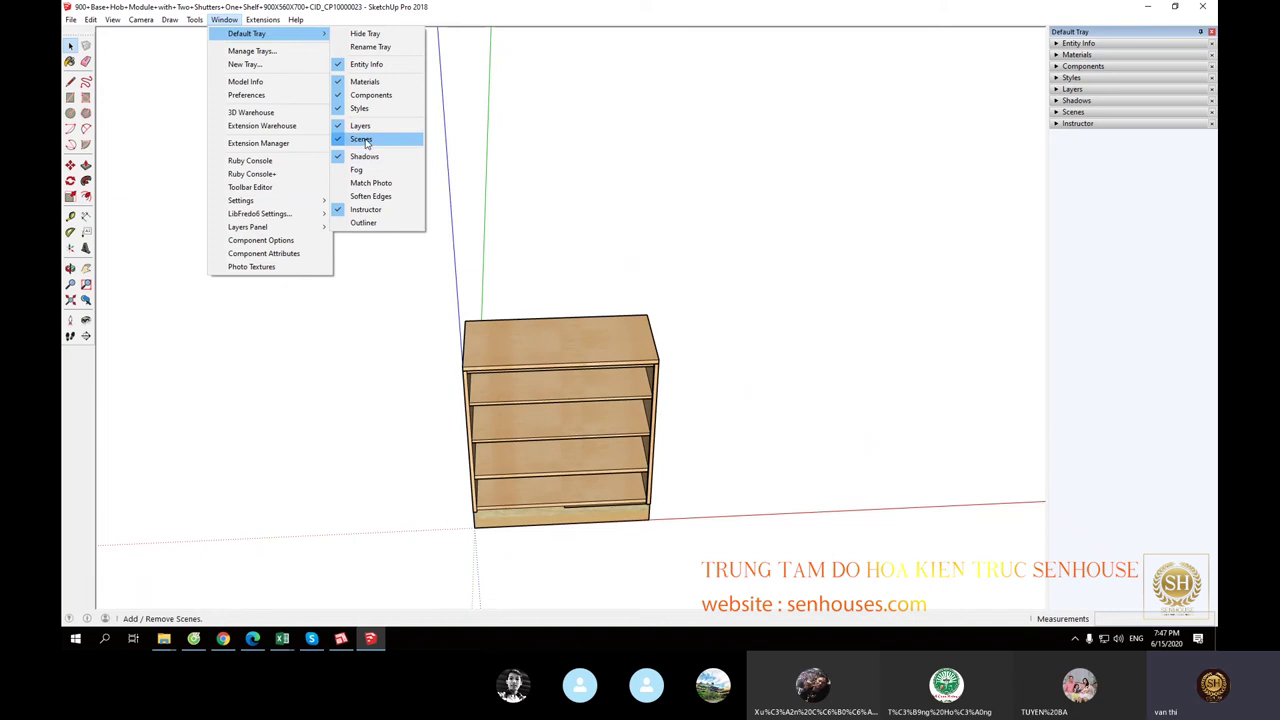
{"action": "key", "text": "Escape"}
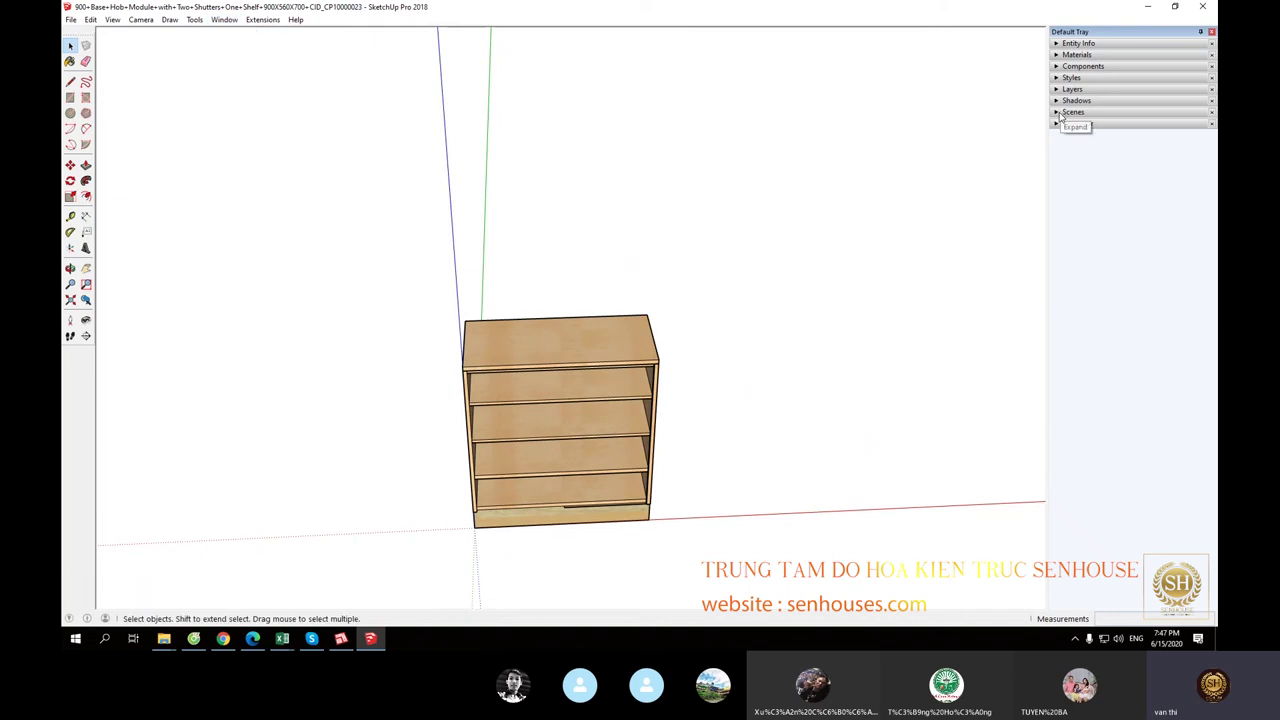
{"action": "left_click", "coordinate": [1058, 112]}
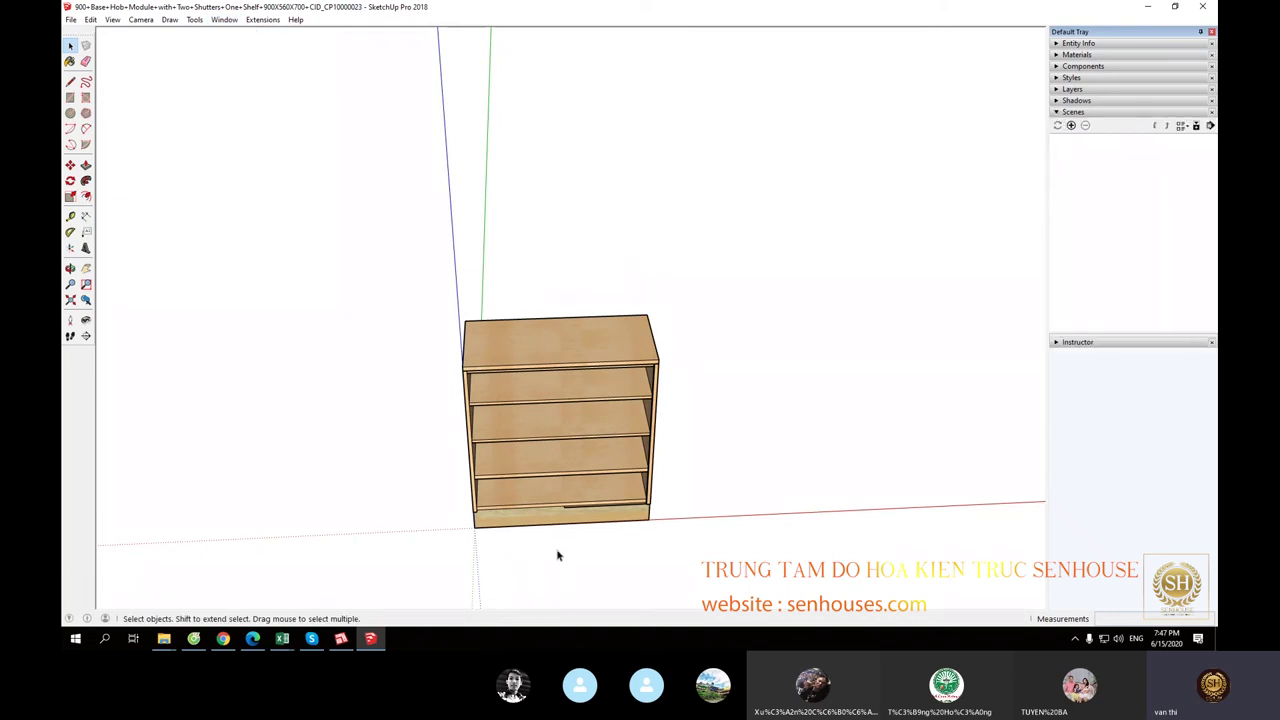
{"action": "scroll", "coordinate": [558, 556], "scroll_direction": "up", "scroll_amount": 3}
Step: Enable the Views toolbar from the toolbar context list
{"action": "right_click", "coordinate": [72, 468]}
{"action": "scroll", "coordinate": [87, 503], "scroll_direction": "down", "scroll_amount": 1}
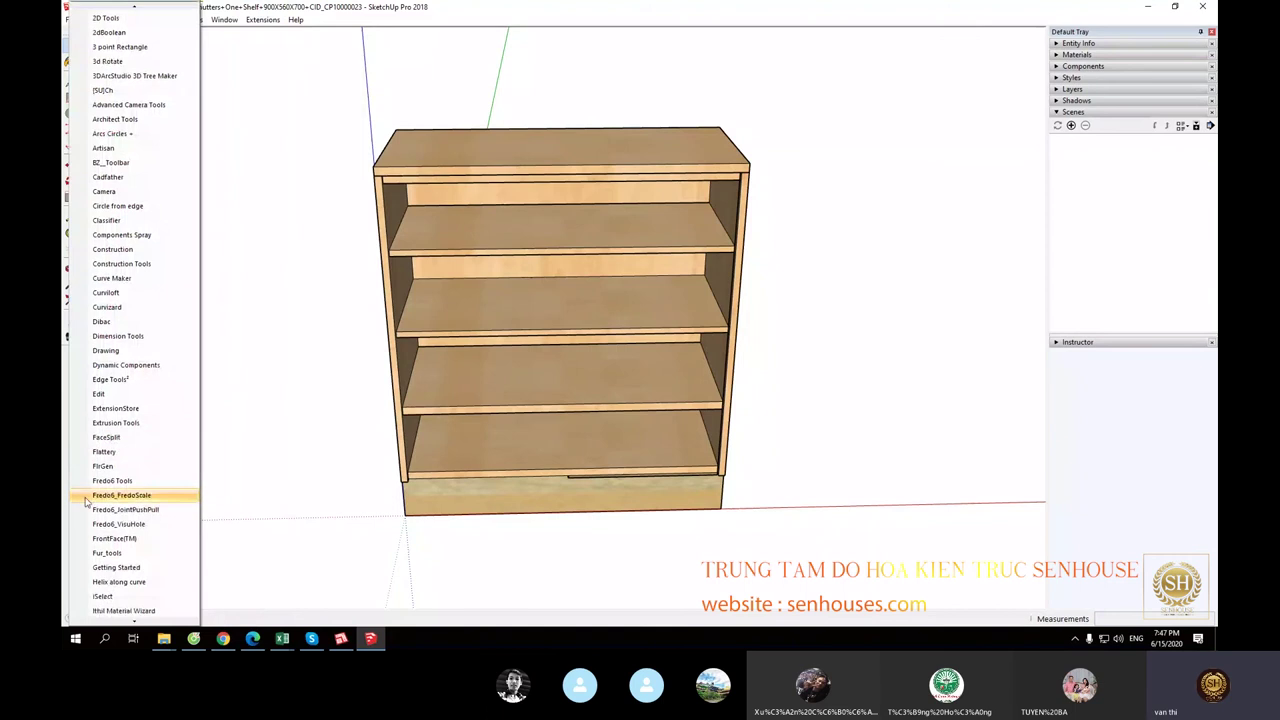
{"action": "scroll", "coordinate": [87, 503], "scroll_direction": "down", "scroll_amount": 3}
{"action": "scroll", "coordinate": [87, 503], "scroll_direction": "down", "scroll_amount": 3}
{"action": "scroll", "coordinate": [87, 503], "scroll_direction": "down", "scroll_amount": 3}
{"action": "scroll", "coordinate": [87, 503], "scroll_direction": "down", "scroll_amount": 3}
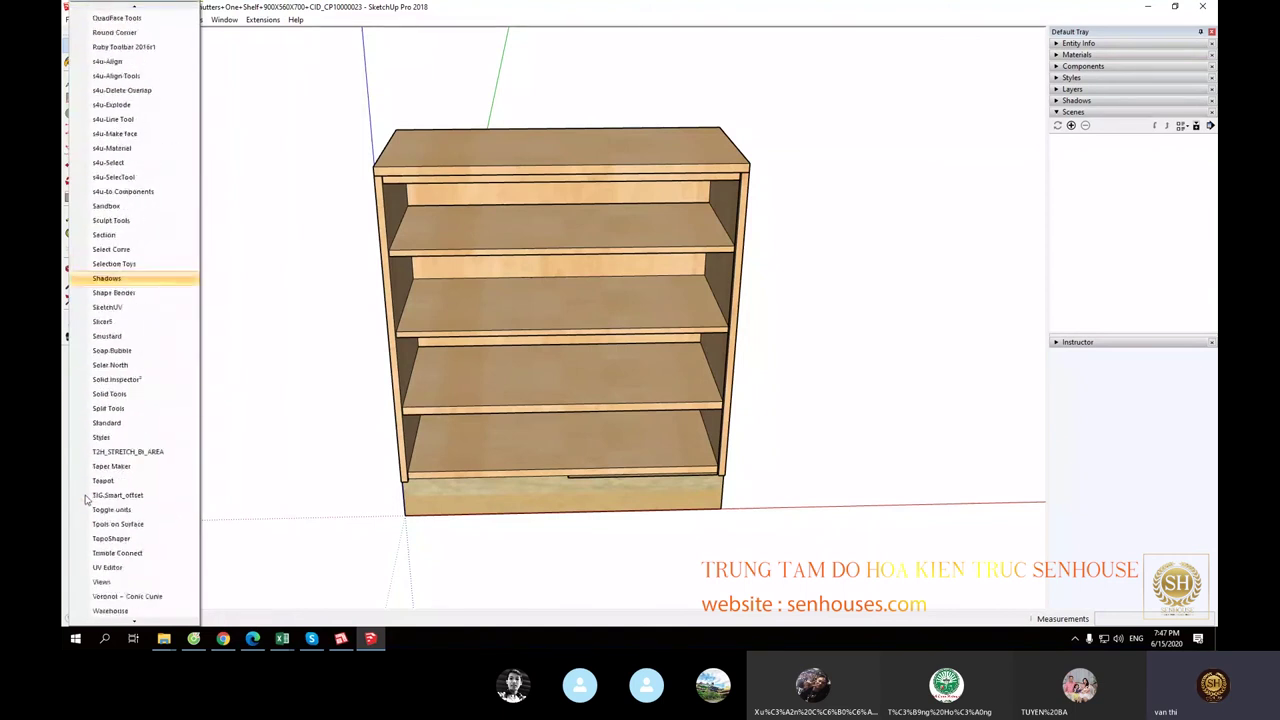
{"action": "scroll", "coordinate": [87, 500], "scroll_direction": "down", "scroll_amount": 1}
{"action": "left_click", "coordinate": [100, 523]}
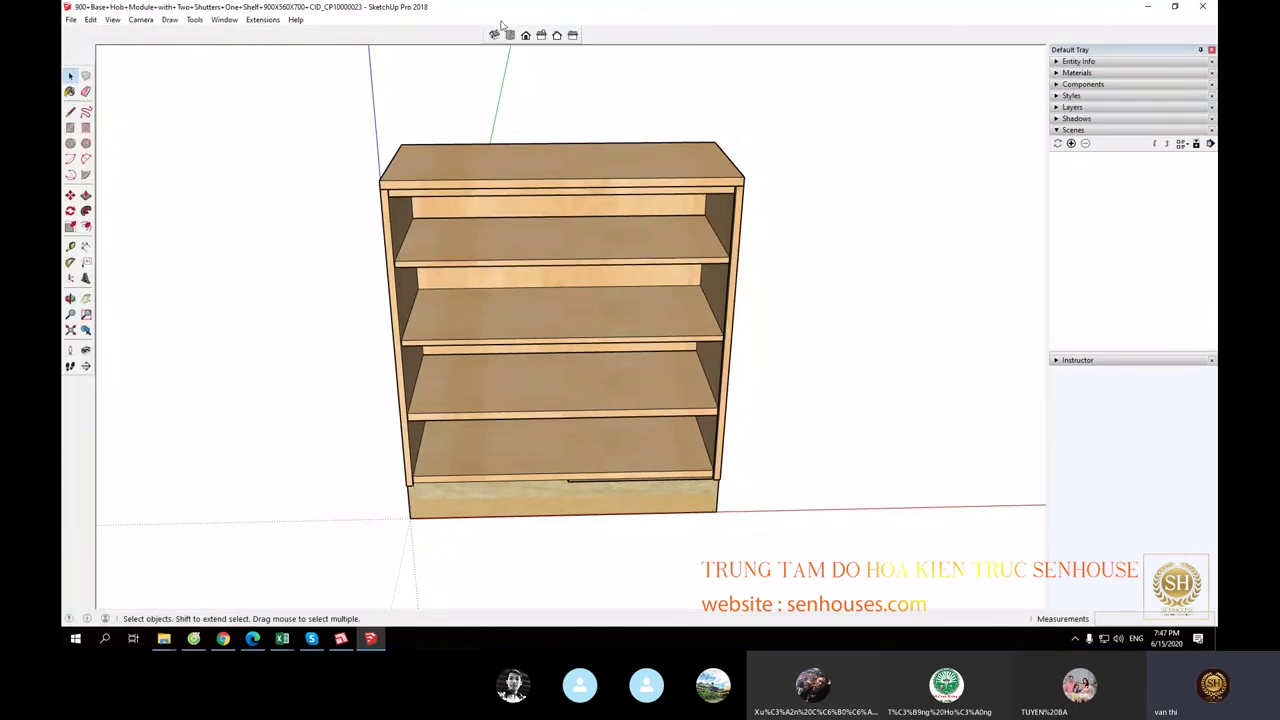
Step: Float the Views toolbar, set a parallel-projection top view, and save it as a scene
{"action": "left_click_drag", "start_coordinate": [494, 34], "coordinate": [949, 134]}
{"action": "left_click", "coordinate": [984, 135]}
{"action": "left_click", "coordinate": [1016, 135]}
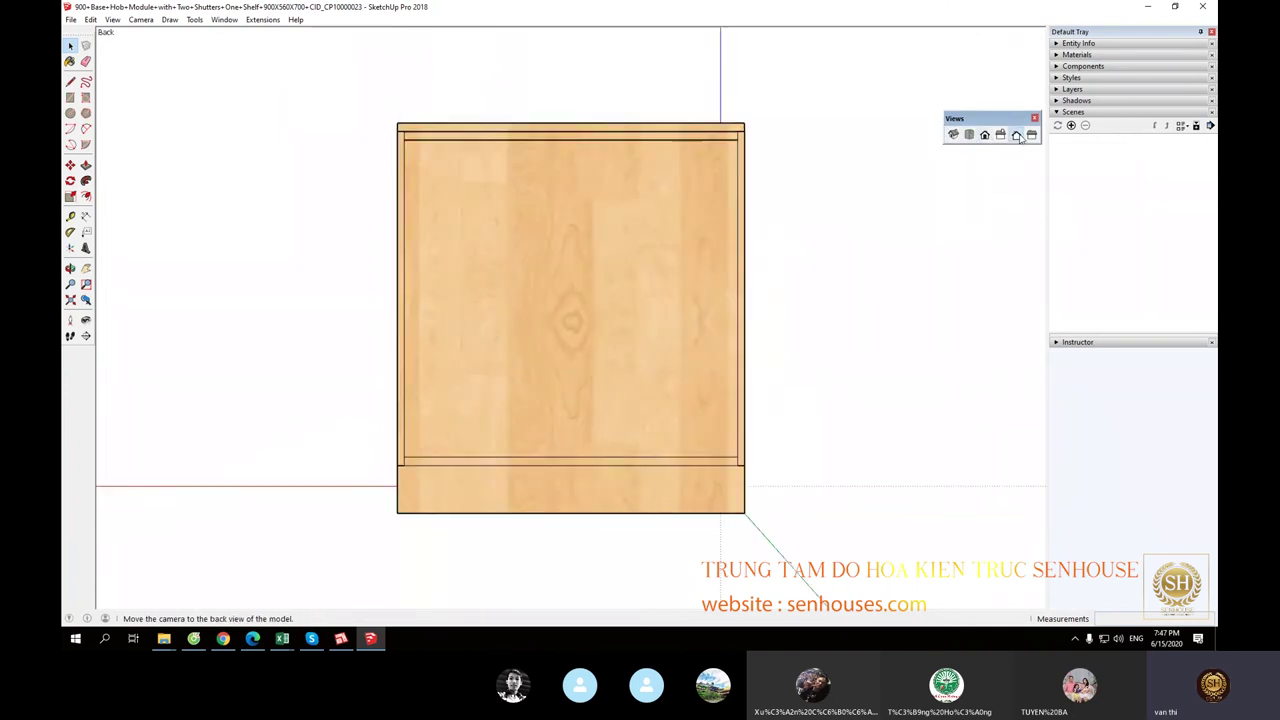
{"action": "left_click", "coordinate": [953, 135]}
{"action": "left_click", "coordinate": [984, 135]}
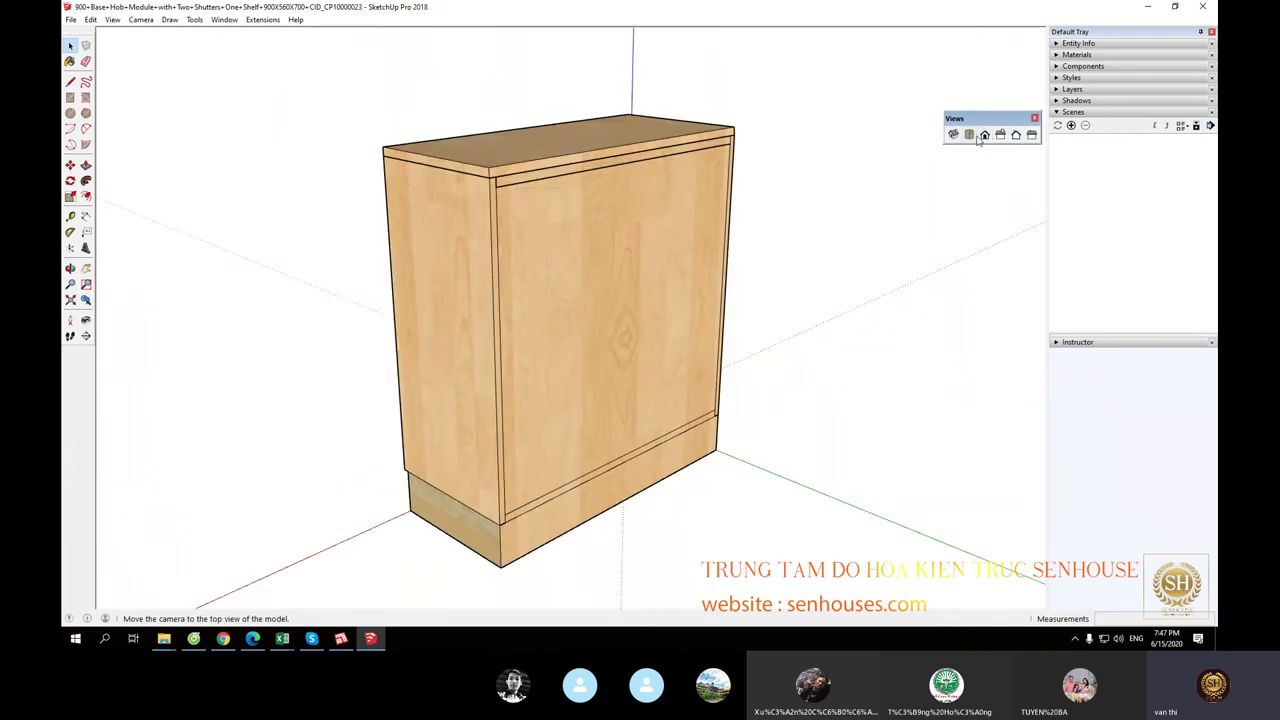
{"action": "left_click", "coordinate": [113, 20]}
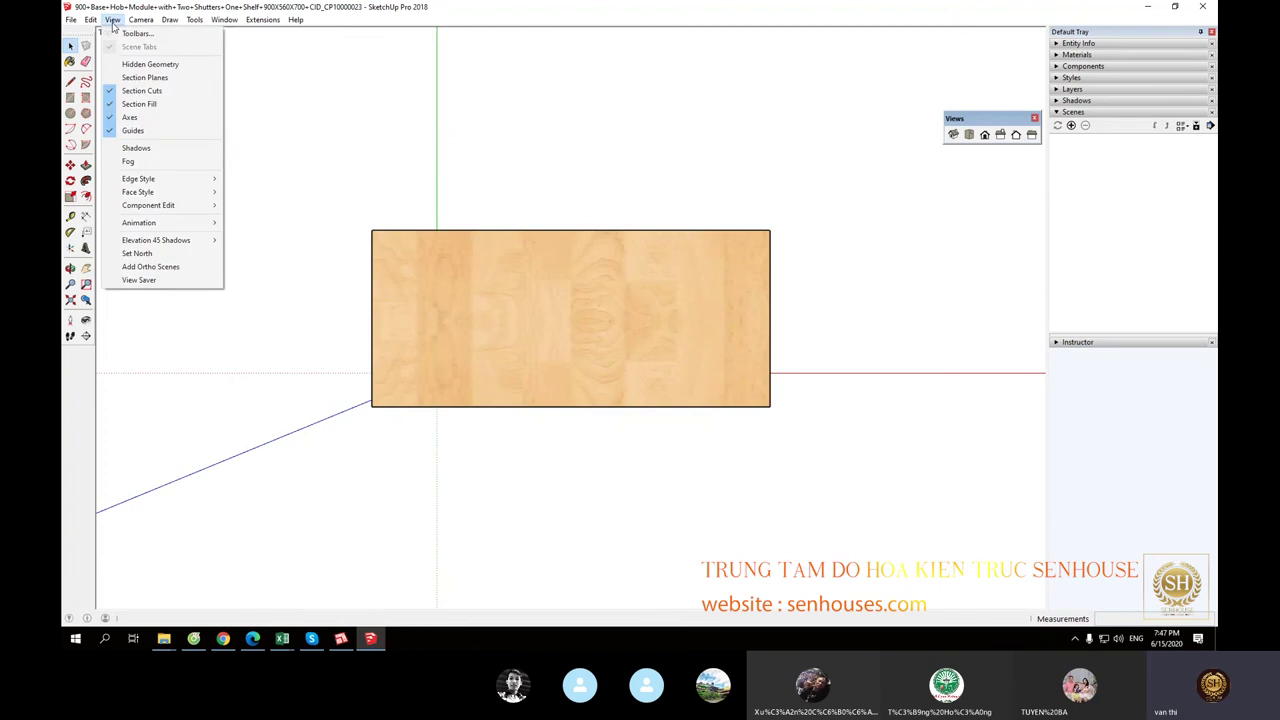
{"action": "mouse_move", "coordinate": [140, 20]}
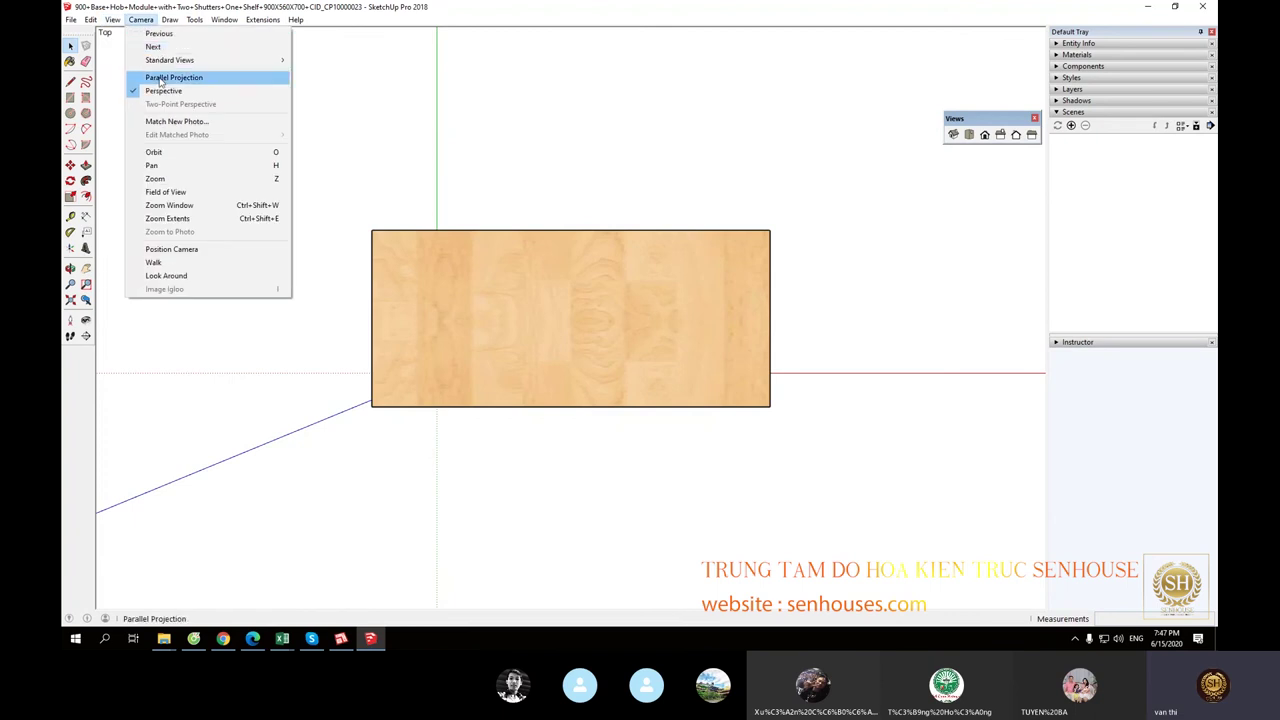
{"action": "left_click", "coordinate": [160, 78]}
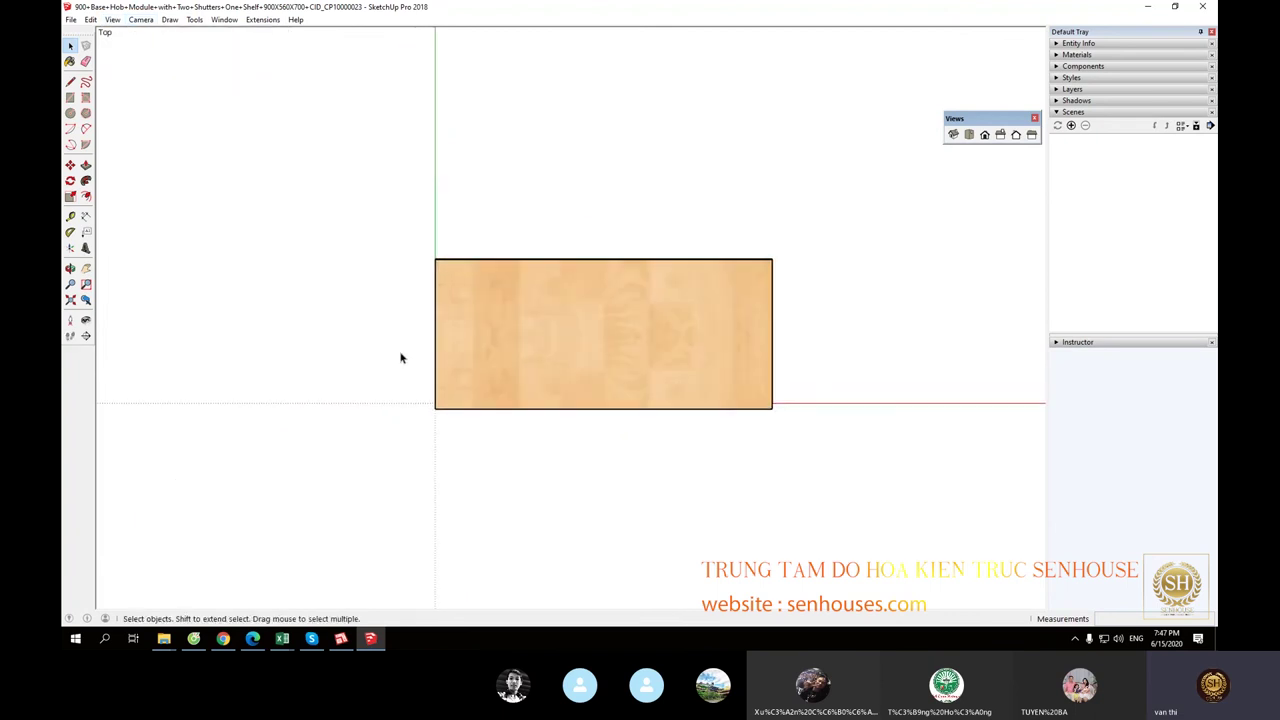
{"action": "left_click", "coordinate": [1071, 125]}
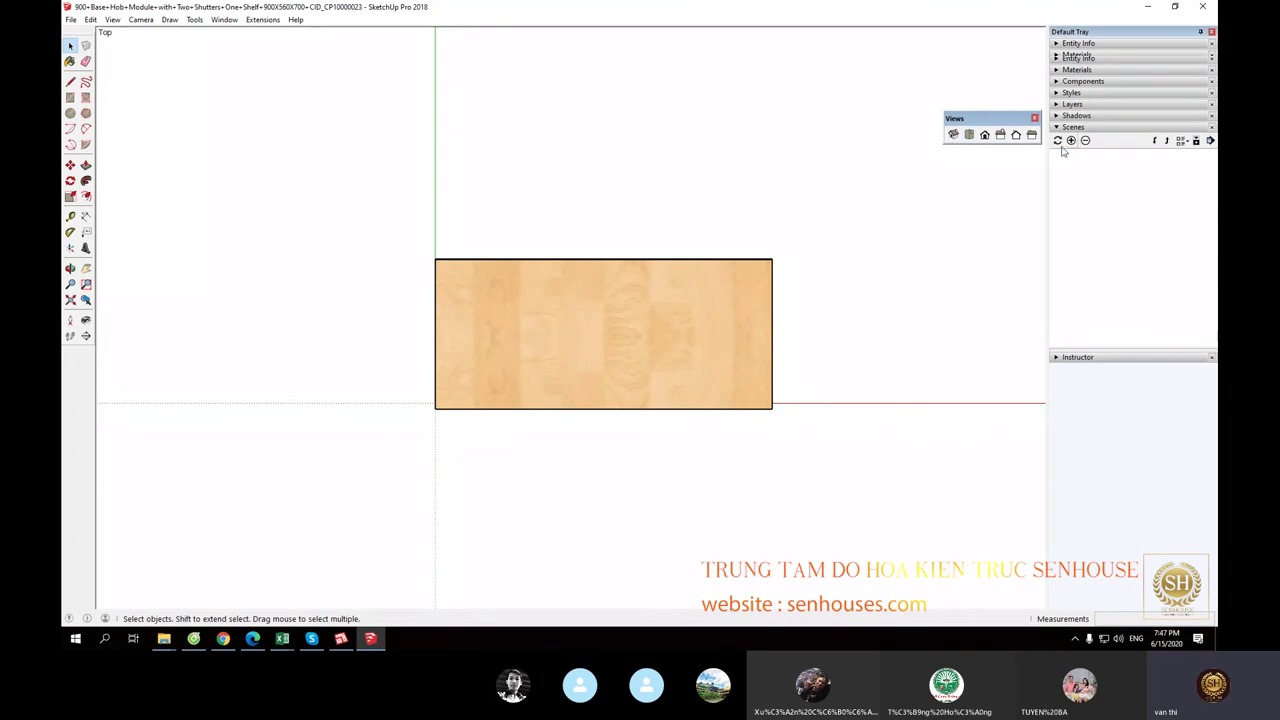
Step: Save the front view as Scene 2 and the right view as Scene 3
{"action": "left_click", "coordinate": [987, 136]}
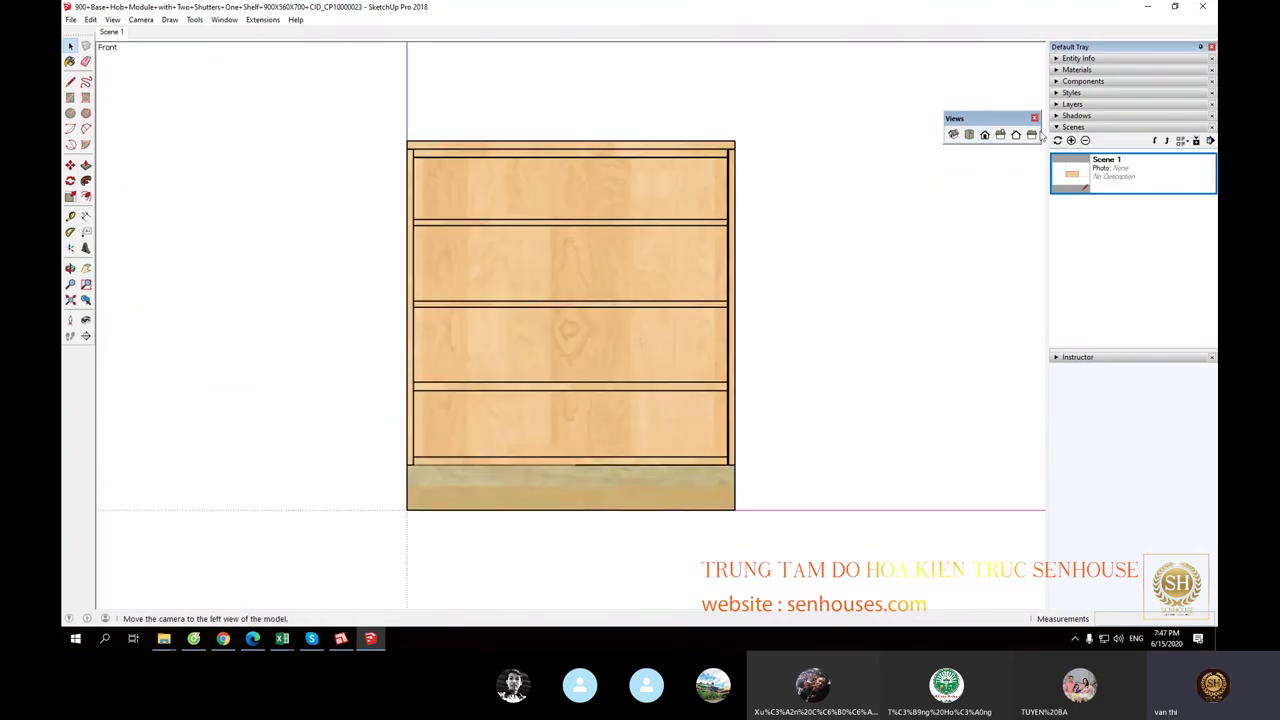
{"action": "left_click", "coordinate": [1071, 140]}
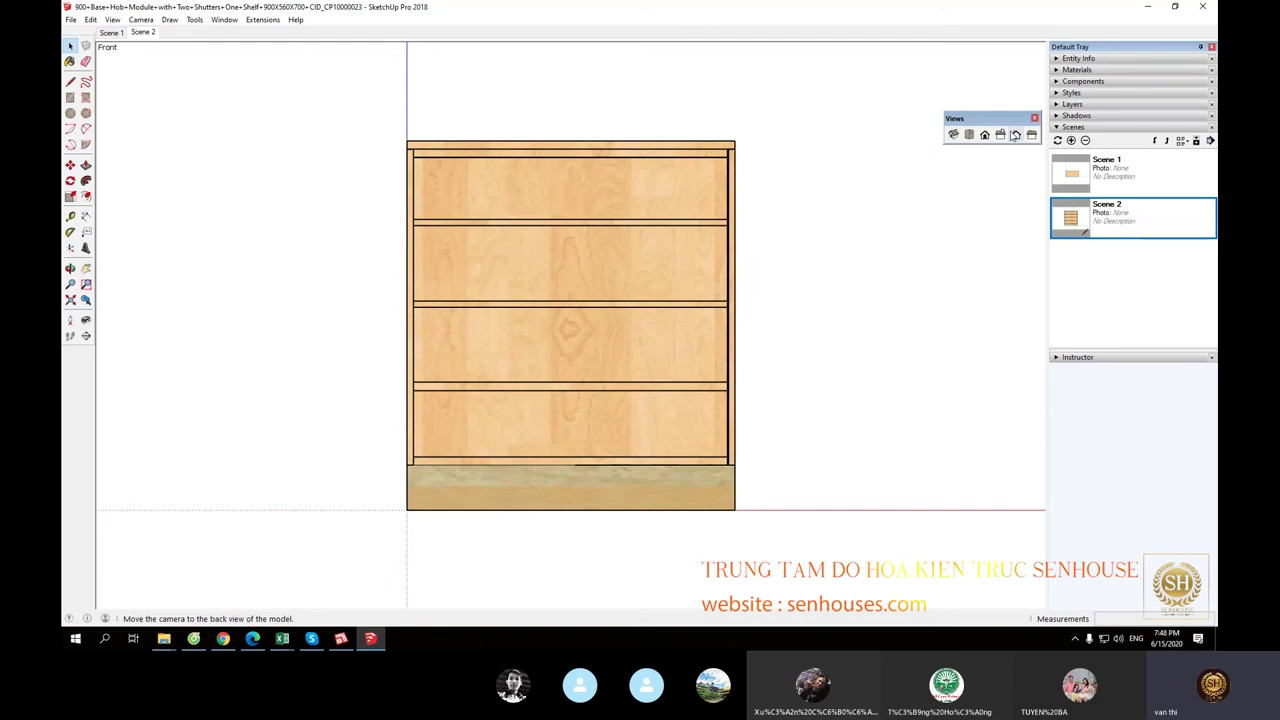
{"action": "left_click", "coordinate": [1000, 135]}
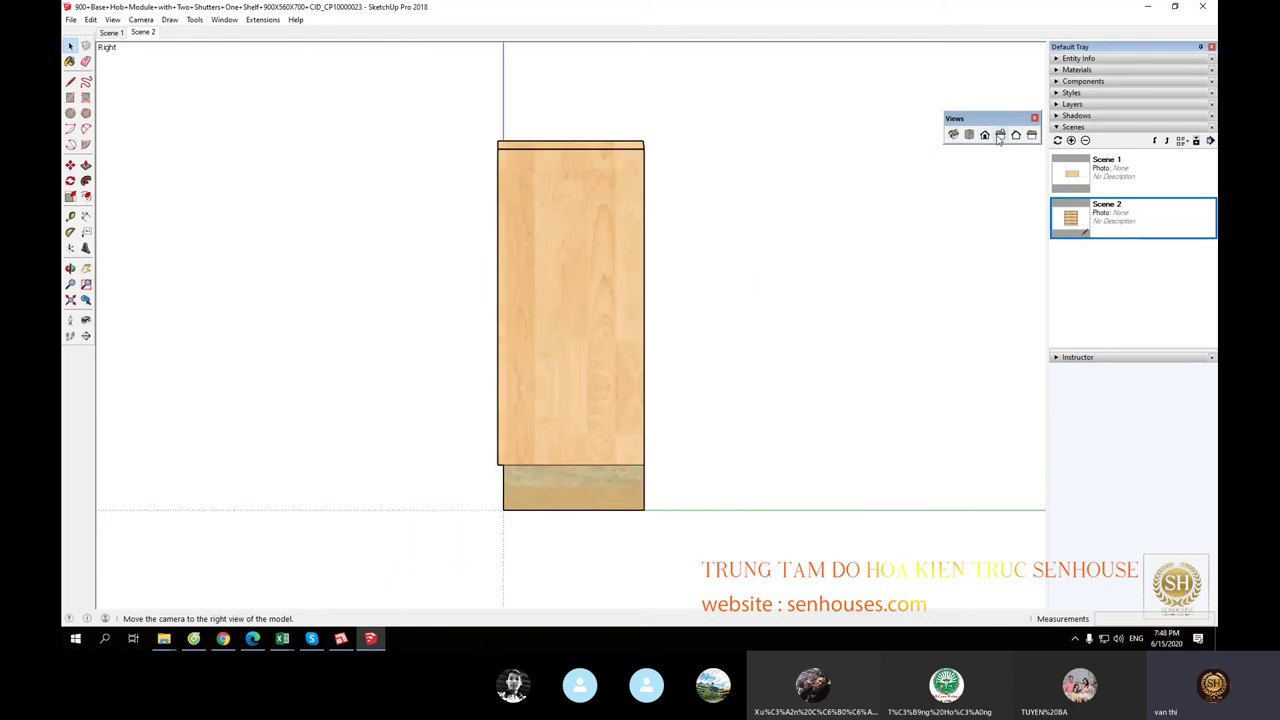
{"action": "left_click", "coordinate": [1071, 141]}
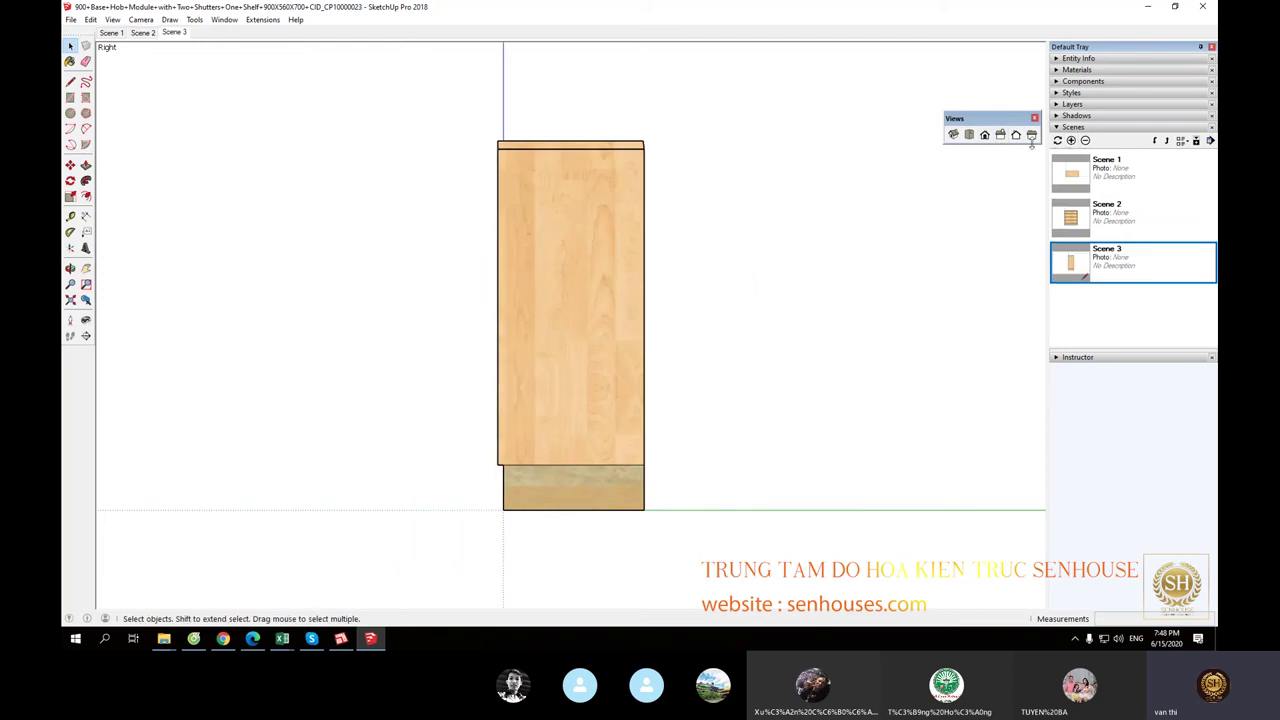
Step: Save an orbited isometric perspective view of the cabinet as Scene 4
{"action": "left_click", "coordinate": [953, 135]}
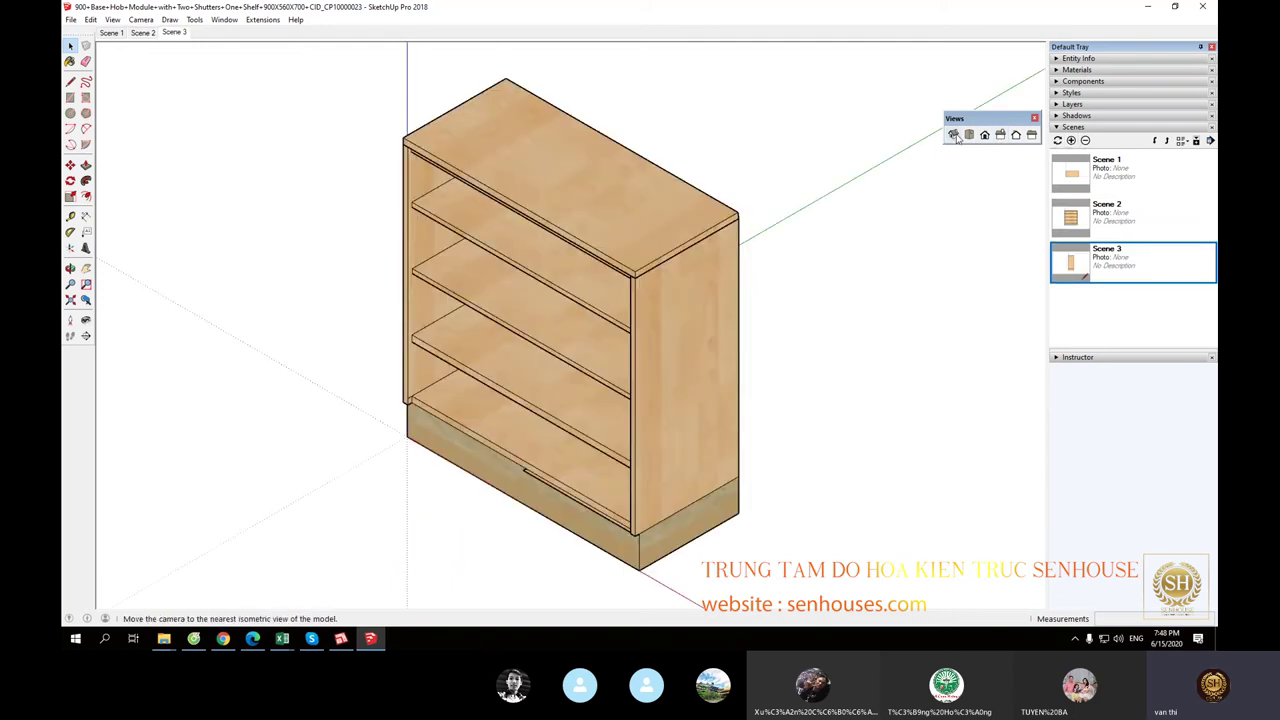
{"action": "left_click", "coordinate": [139, 20]}
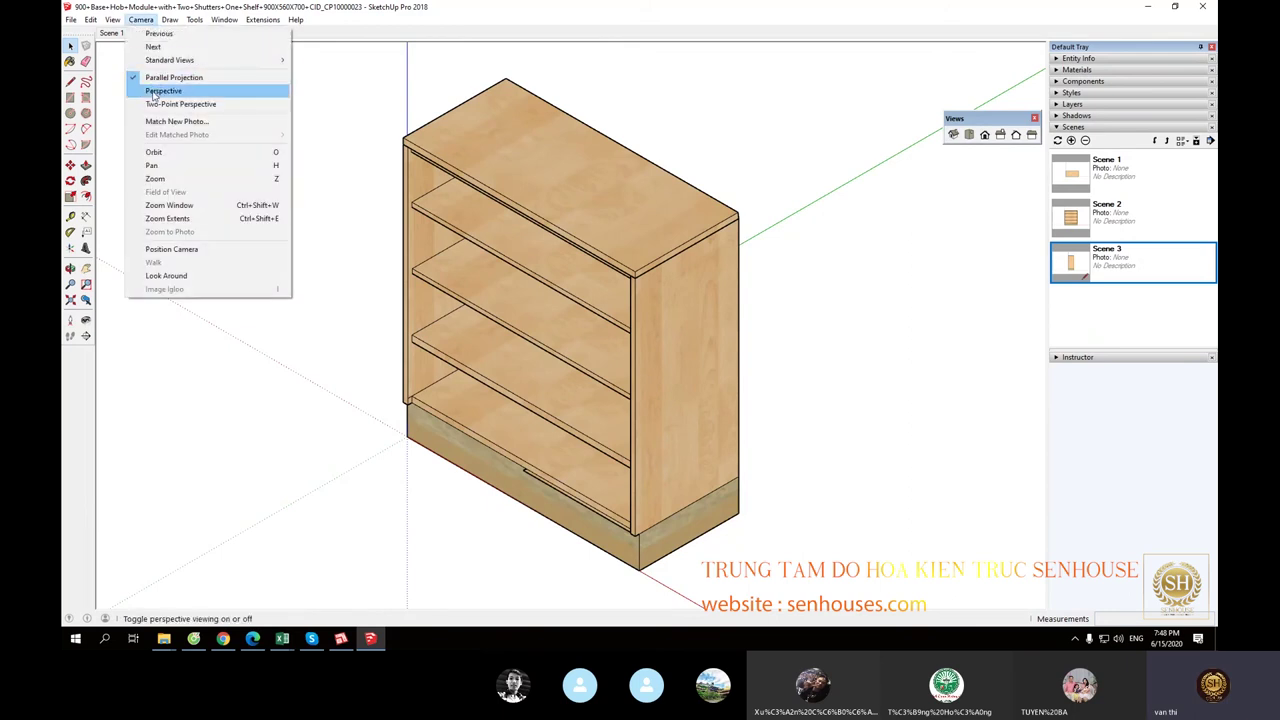
{"action": "left_click", "coordinate": [158, 91]}
{"action": "middle_click_drag", "start_coordinate": [779, 284], "coordinate": [814, 251]}
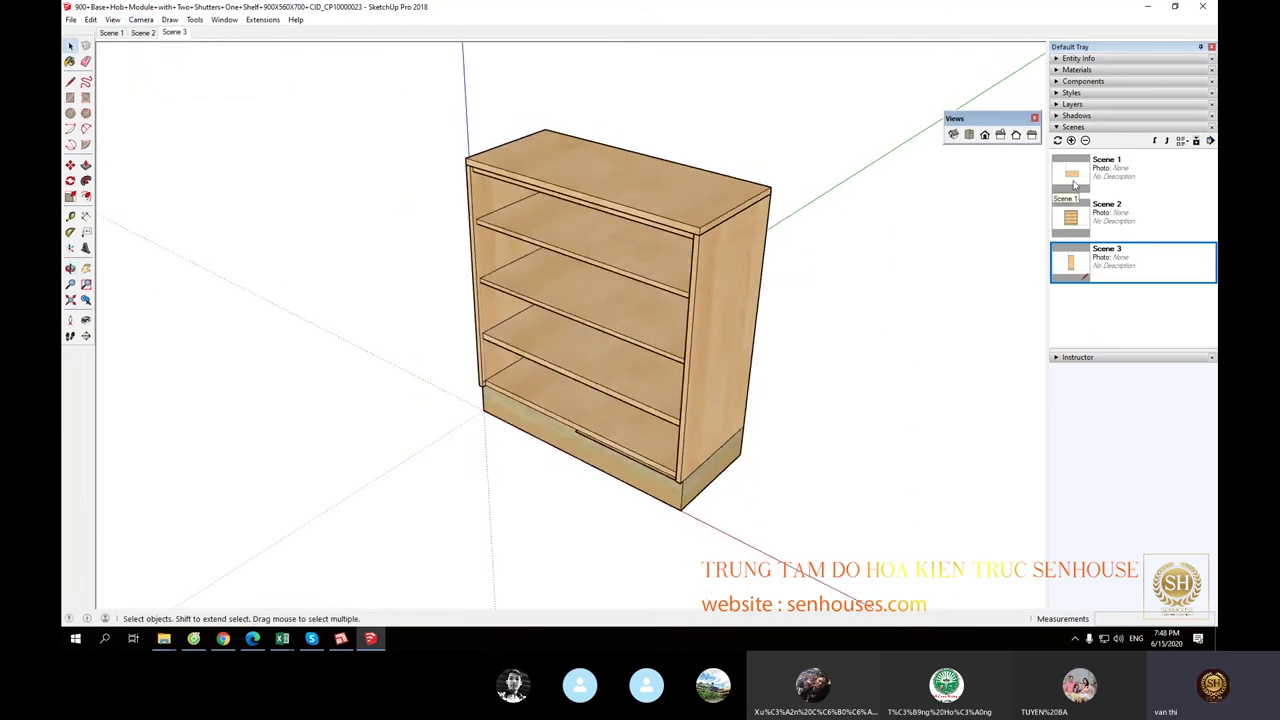
{"action": "left_click", "coordinate": [1071, 140]}
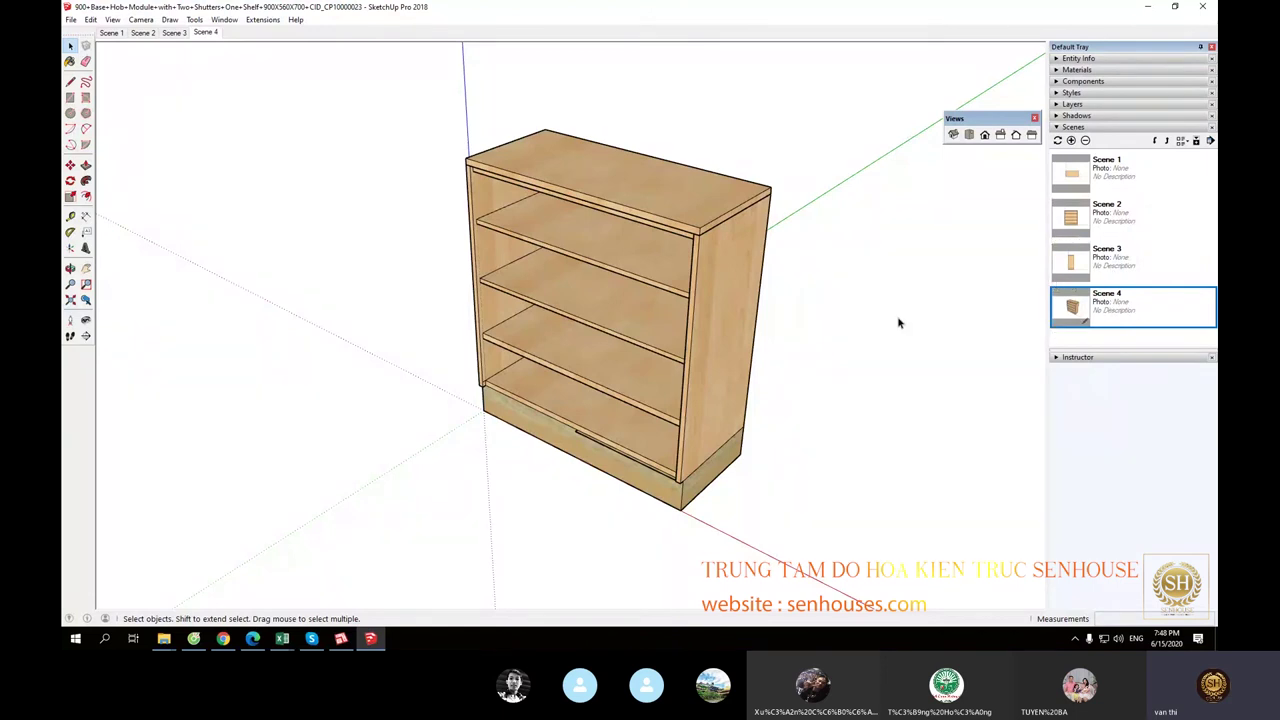
Step: Review the scene entries and display Scene 2's front view
{"action": "left_click", "coordinate": [1107, 167]}
{"action": "left_click", "coordinate": [1099, 214]}
{"action": "left_click", "coordinate": [1103, 258]}
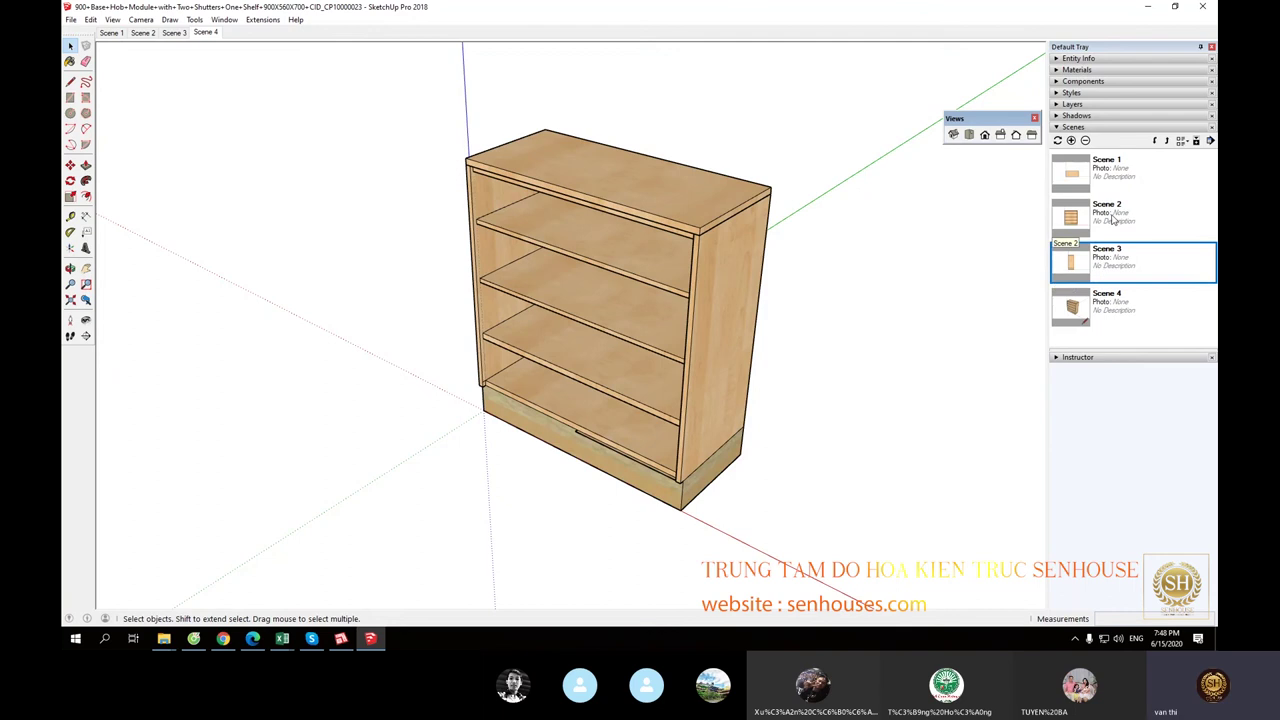
{"action": "double_click", "coordinate": [1110, 216]}
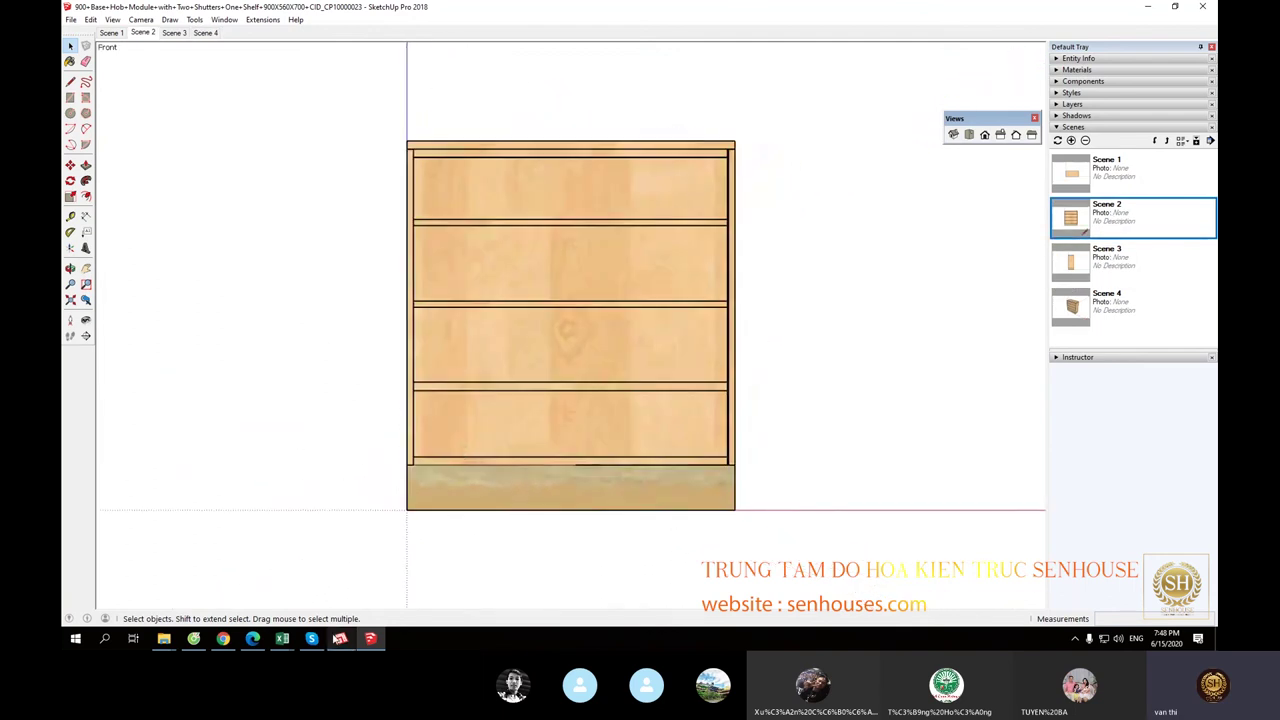
{"action": "mouse_move", "coordinate": [341, 638]}
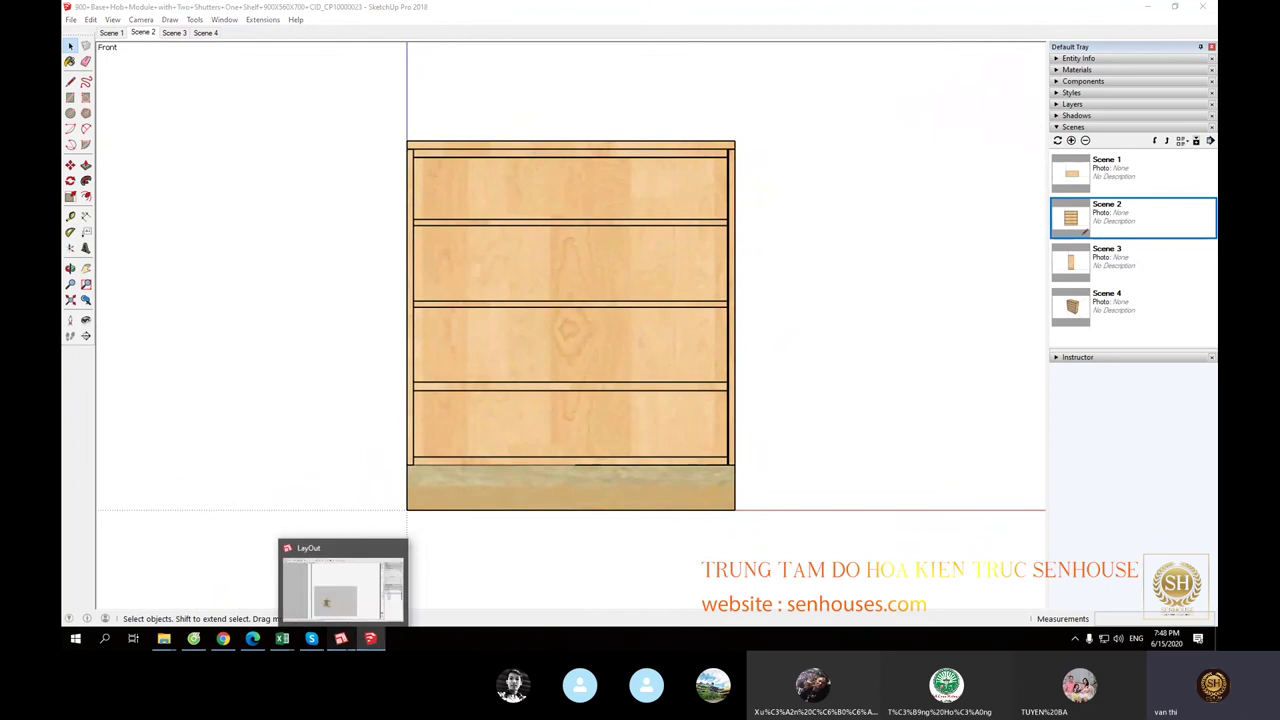
Step: Open Page 21's cabinet viewport in SketchUp with the Open with SketchUp command
{"action": "left_click", "coordinate": [370, 638]}
{"action": "left_click", "coordinate": [651, 403]}
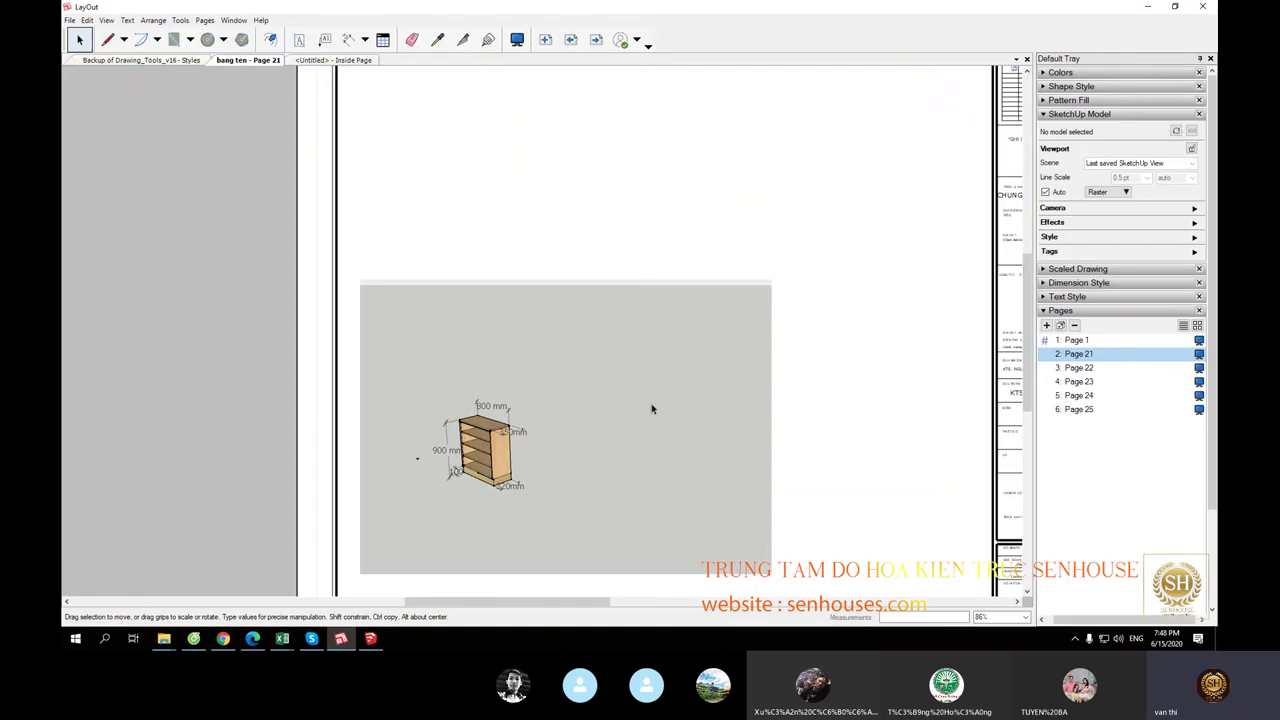
{"action": "right_click", "coordinate": [654, 347]}
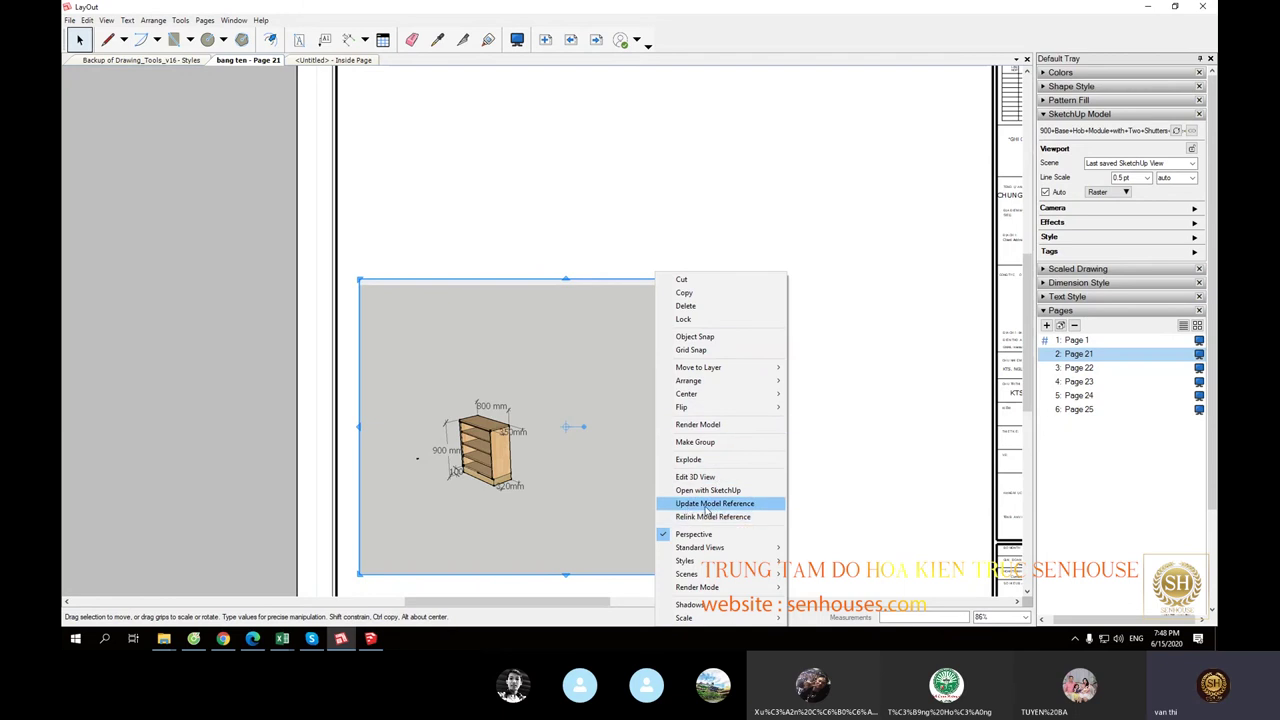
{"action": "left_click", "coordinate": [707, 490]}
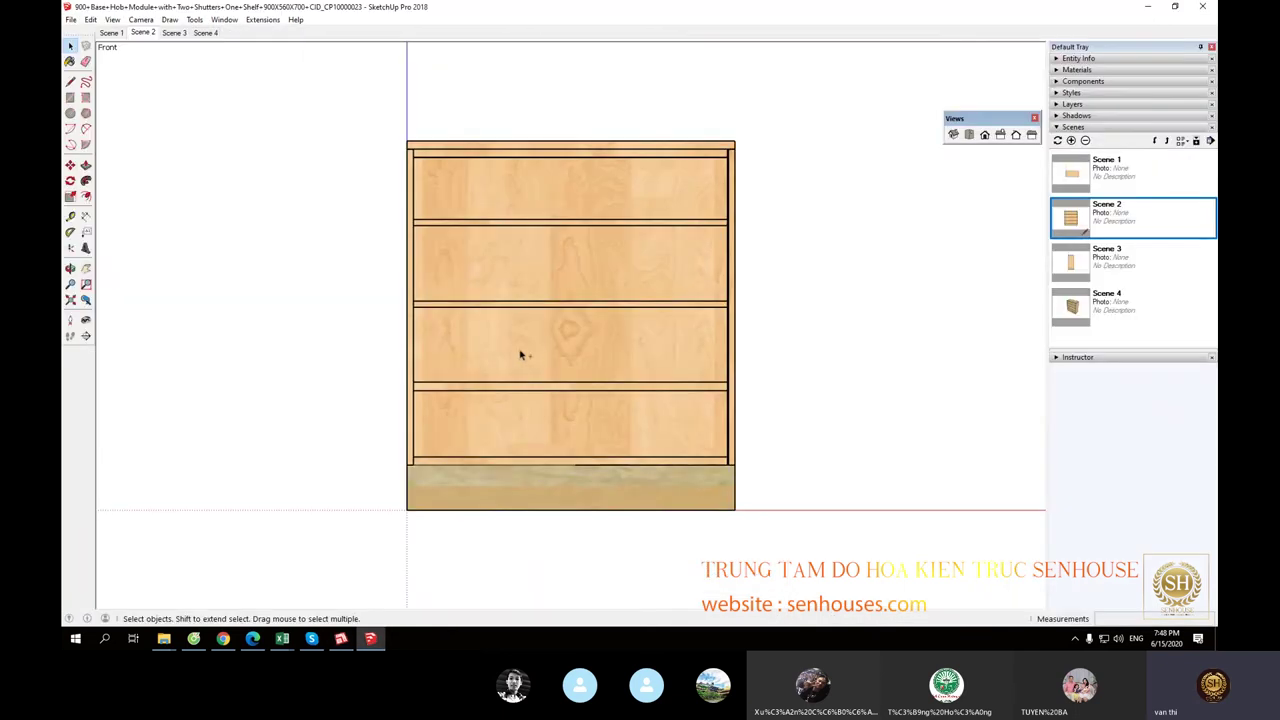
Step: Update the LayOut cabinet viewport's model reference to the latest saved SketchUp model
{"action": "left_click", "coordinate": [617, 342]}
{"action": "left_click", "coordinate": [341, 638]}
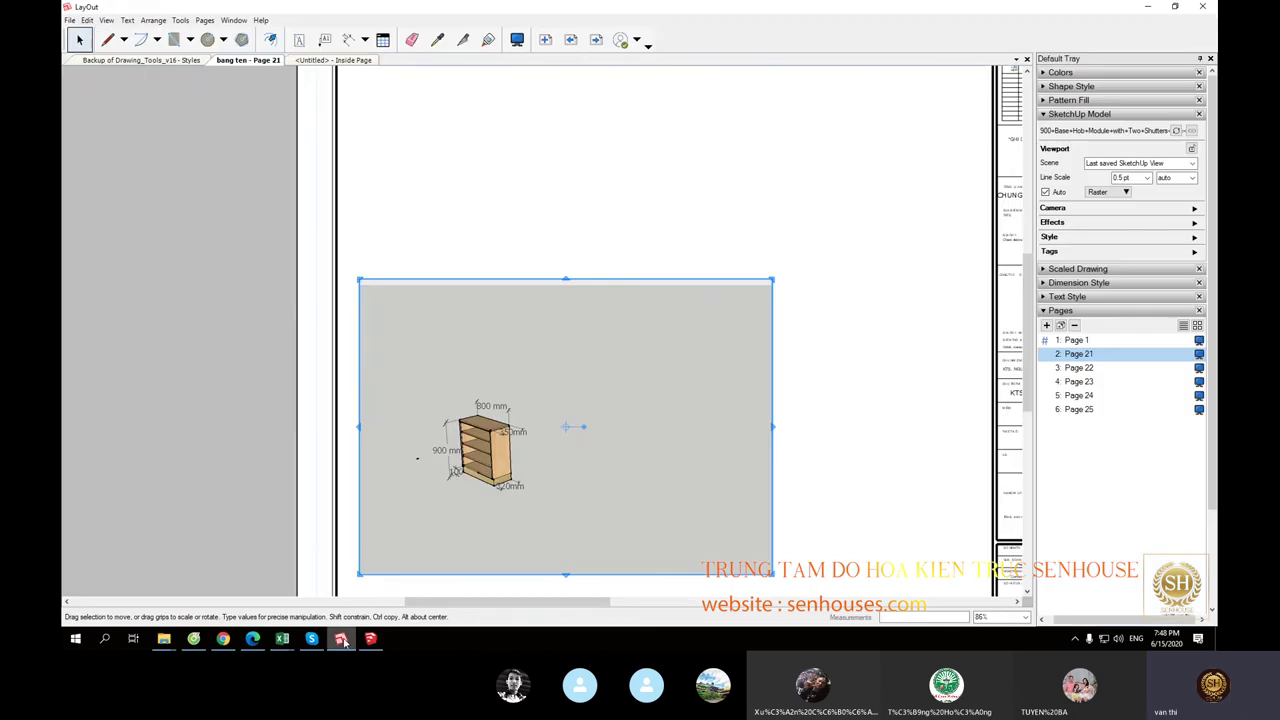
{"action": "right_click", "coordinate": [578, 382]}
{"action": "left_click", "coordinate": [638, 256]}
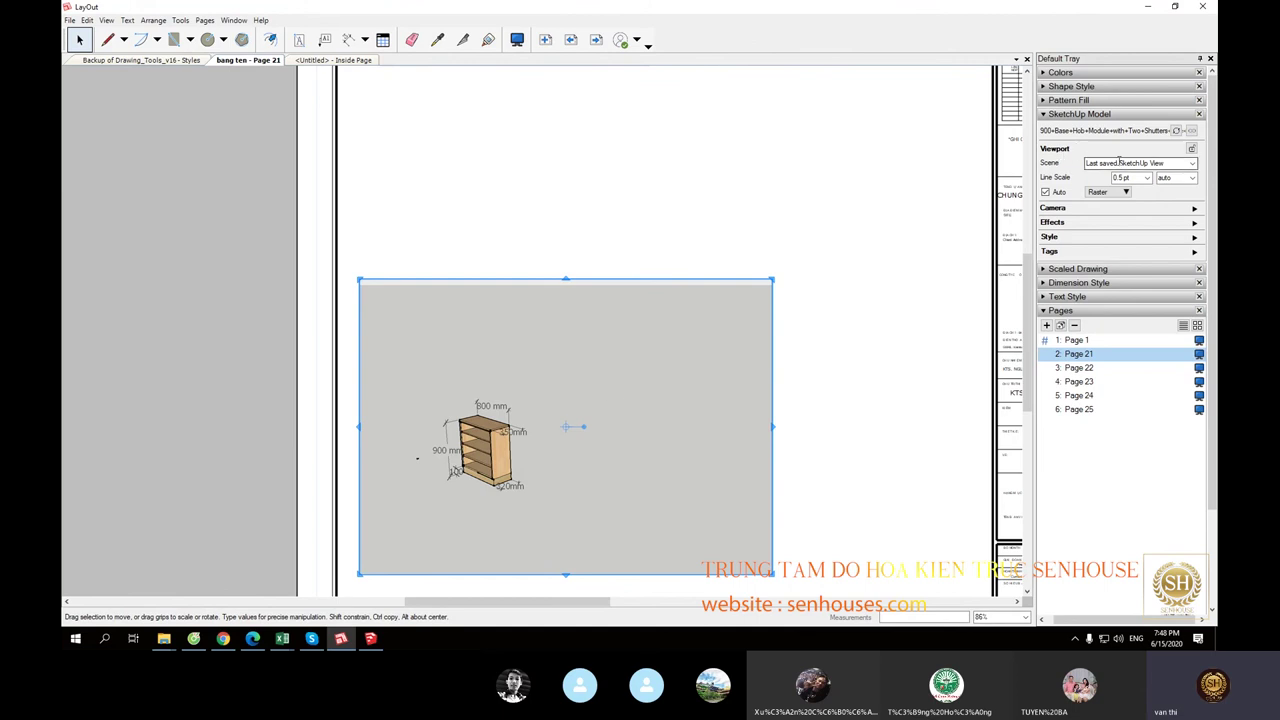
{"action": "left_click", "coordinate": [1193, 164]}
{"action": "left_click", "coordinate": [1195, 166]}
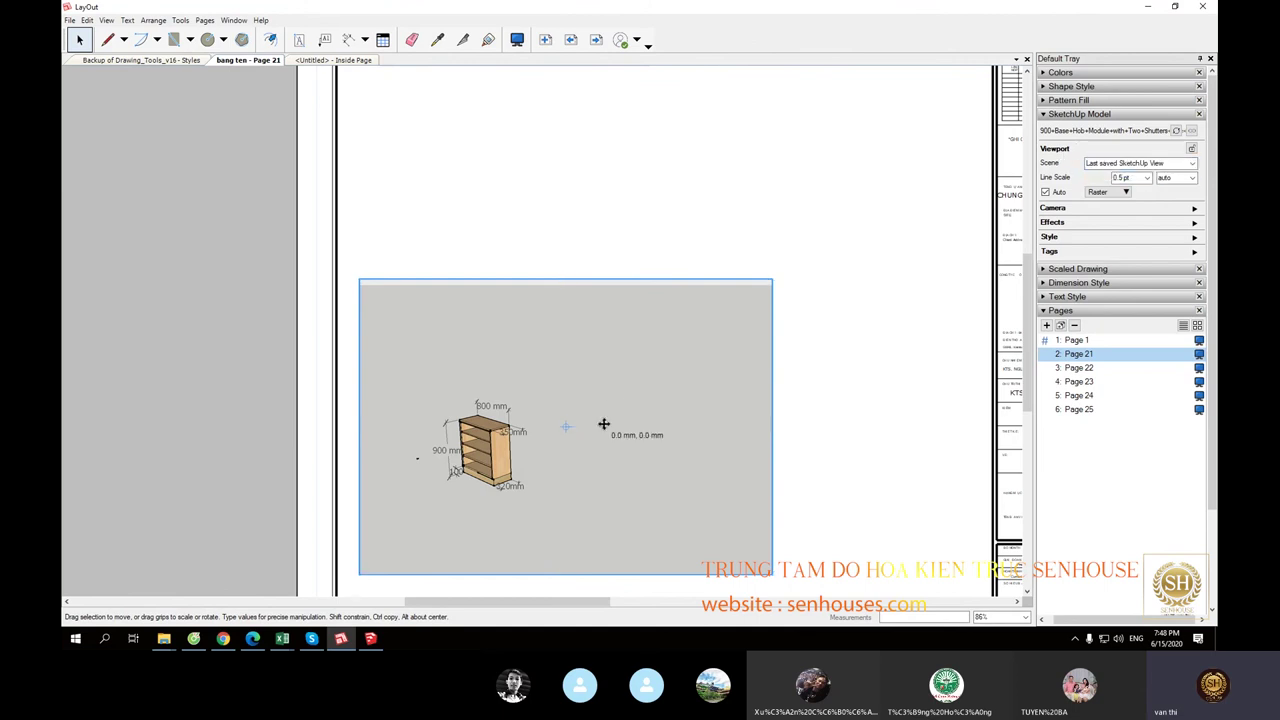
Step: Postpone SketchUp's model-repair warning with Fix later, then return to LayOut
{"action": "left_click", "coordinate": [370, 638]}
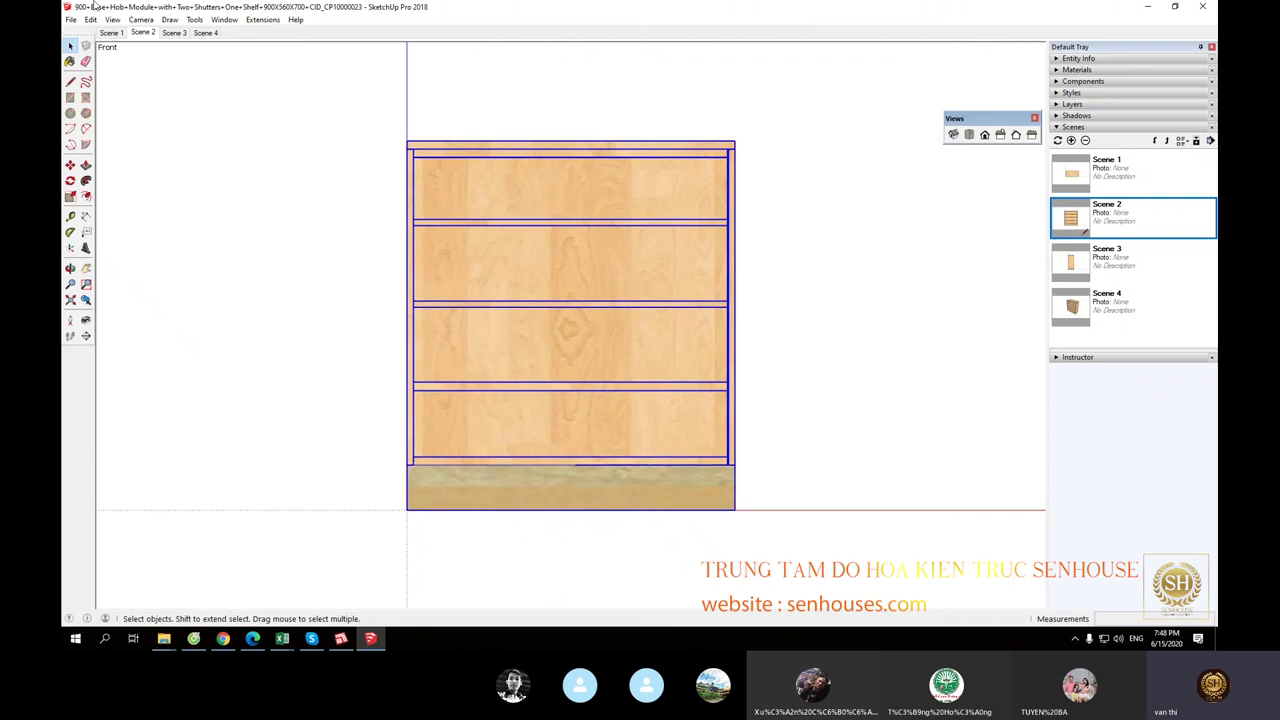
{"action": "left_click", "coordinate": [285, 223]}
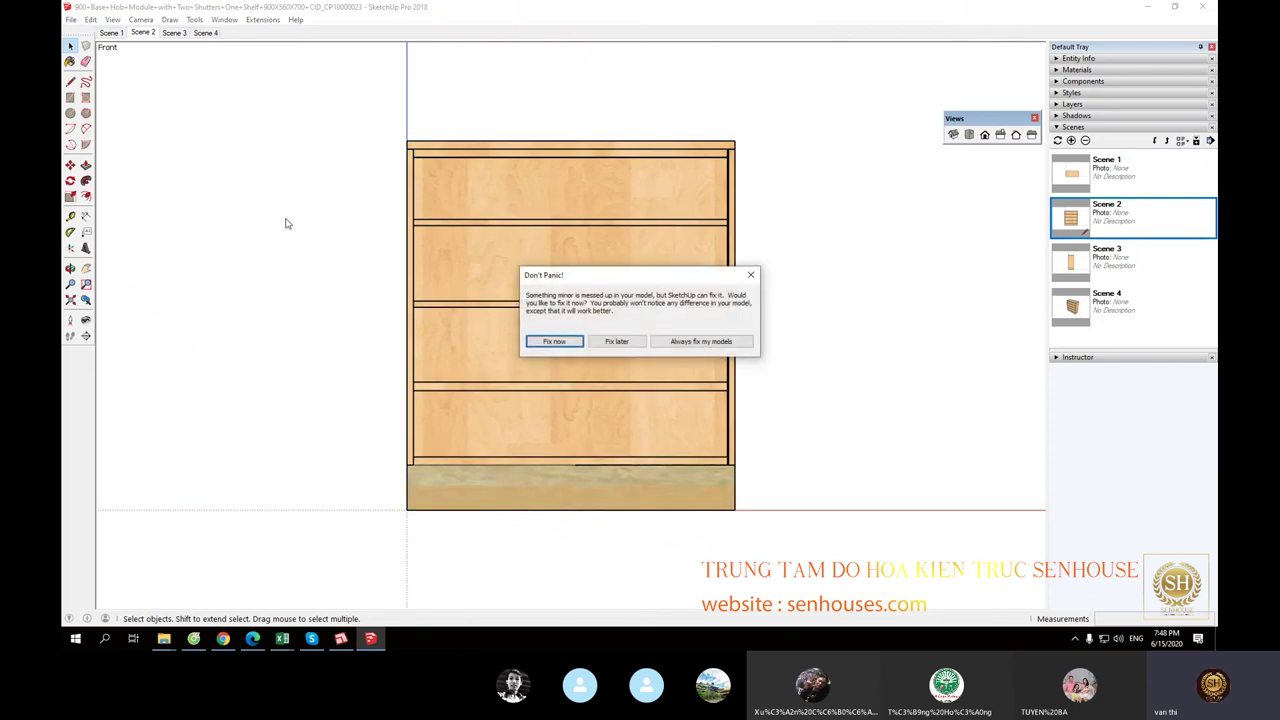
{"action": "left_click", "coordinate": [613, 343]}
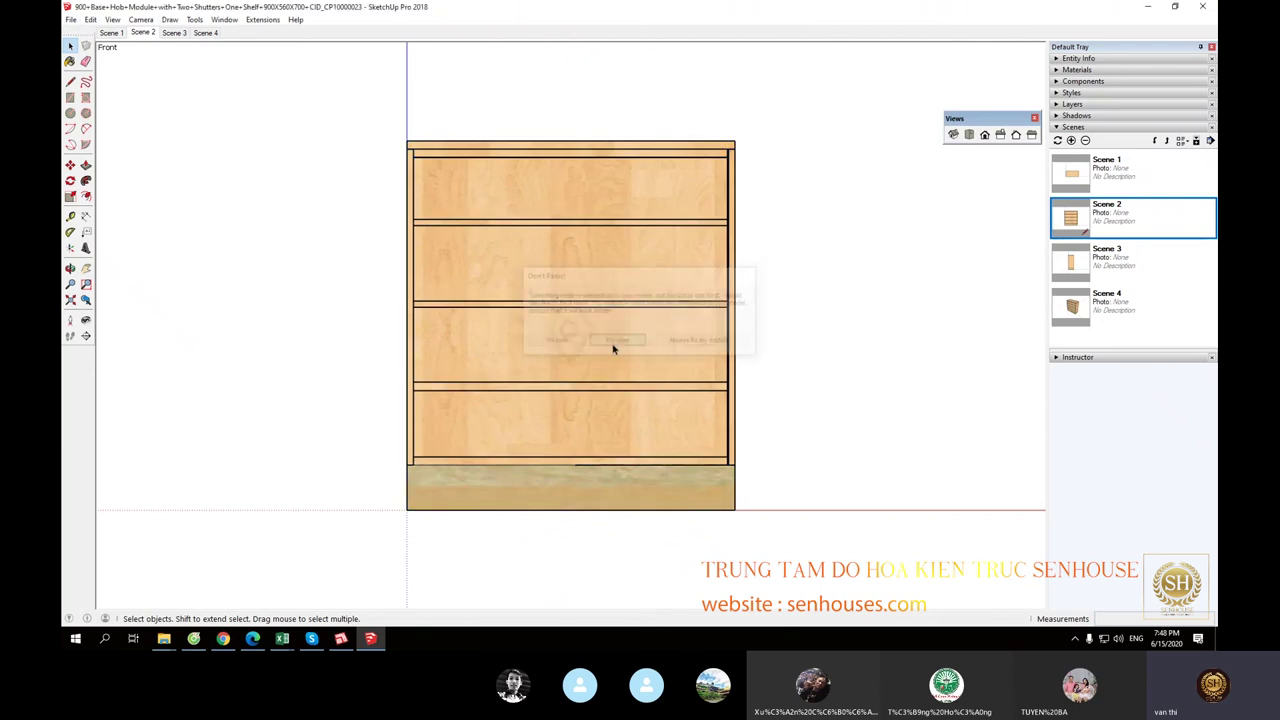
{"action": "left_click", "coordinate": [340, 638]}
Step: Keep the cabinet viewport's scene on Last saved SketchUp View, then go back to SketchUp
{"action": "right_click", "coordinate": [573, 391]}
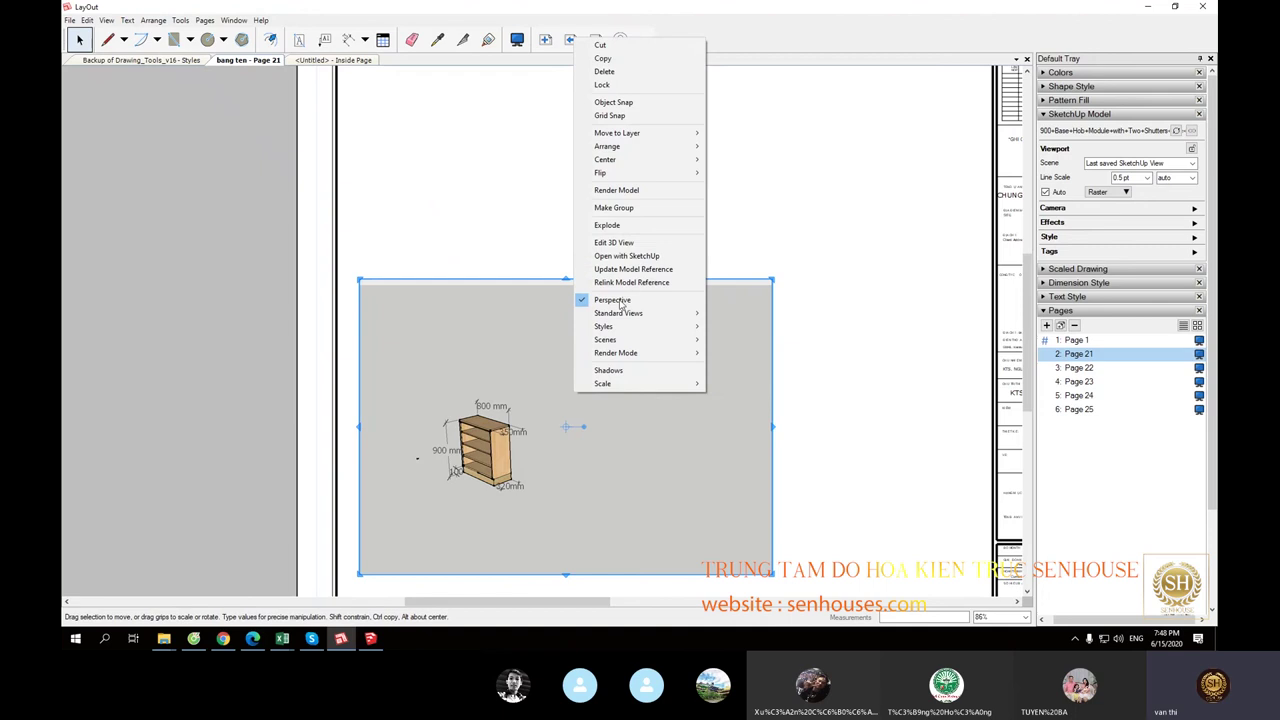
{"action": "left_click", "coordinate": [655, 262]}
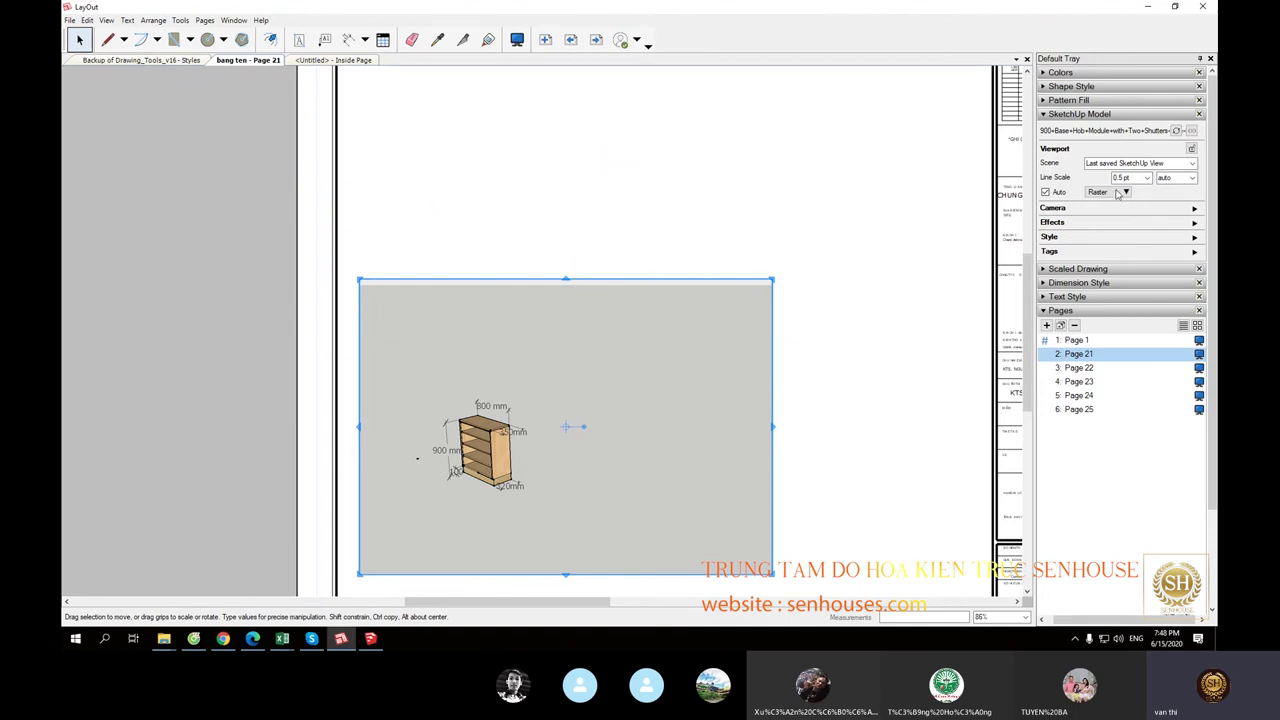
{"action": "left_click", "coordinate": [1193, 163]}
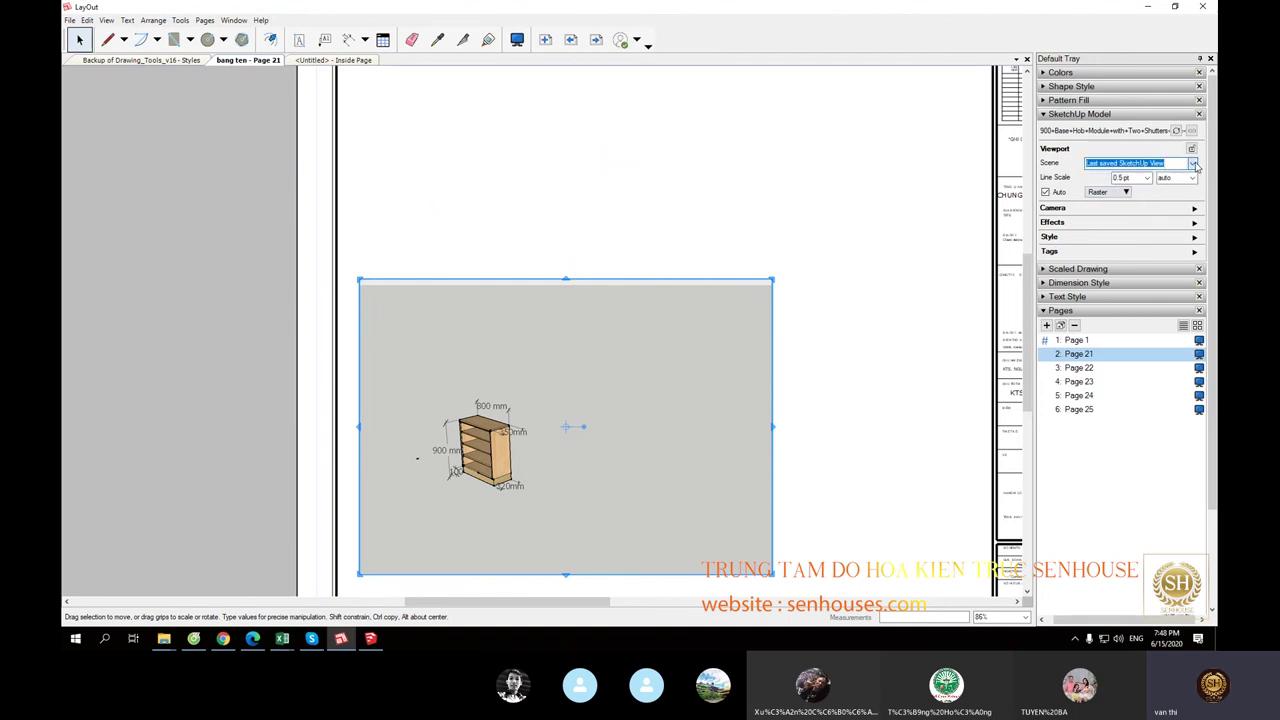
{"action": "left_click", "coordinate": [1180, 170]}
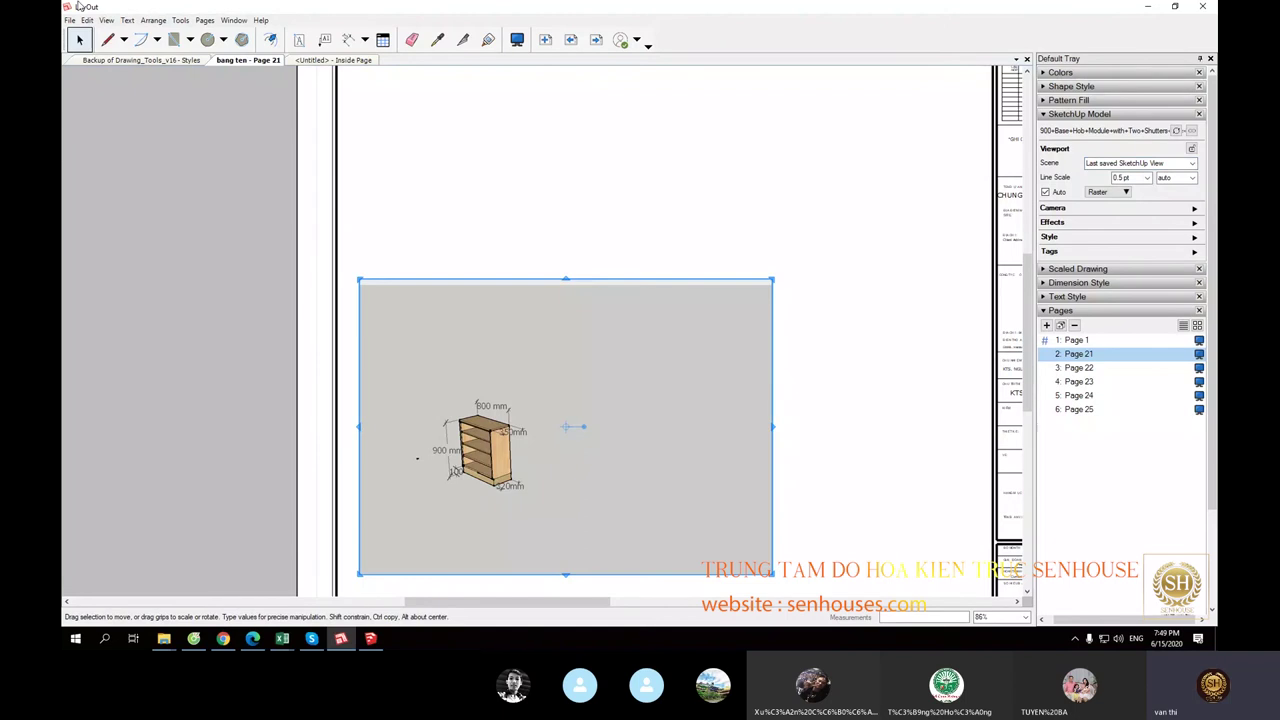
{"action": "left_click", "coordinate": [370, 639]}
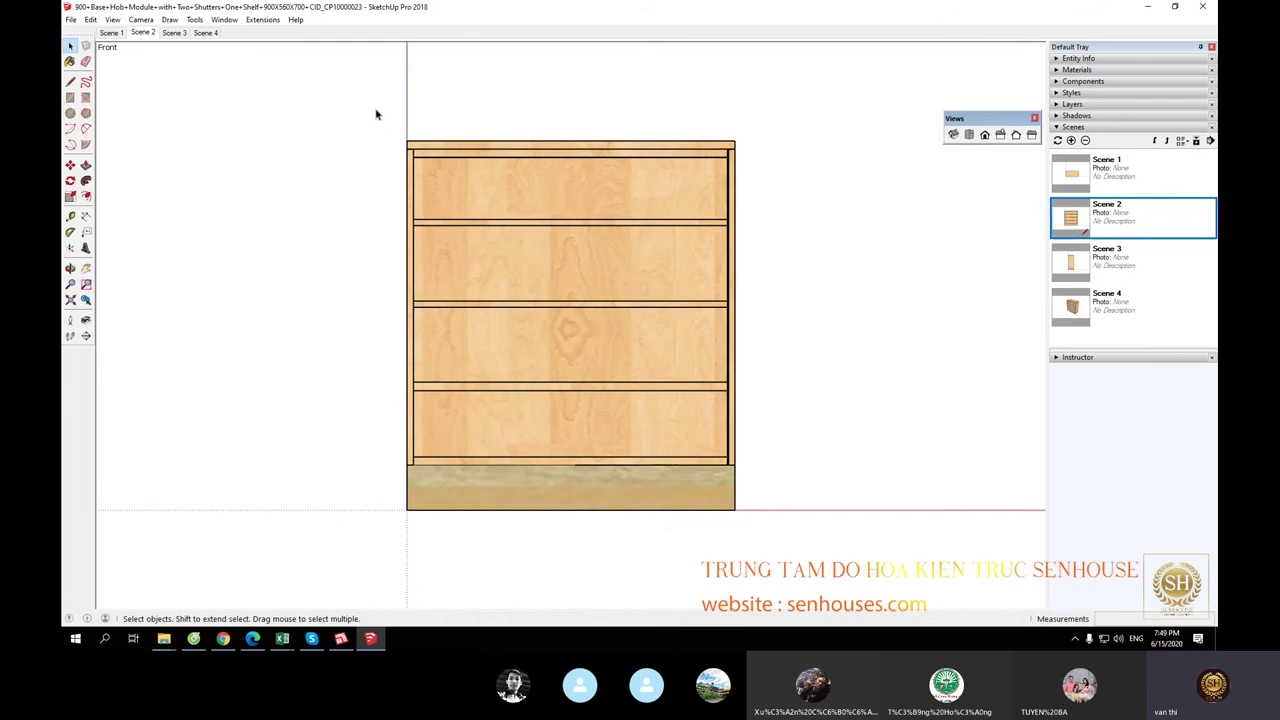
Step: Close SketchUp Pro 2018 and its cabinet model
{"action": "left_click_drag", "start_coordinate": [276, 62], "coordinate": [736, 600]}
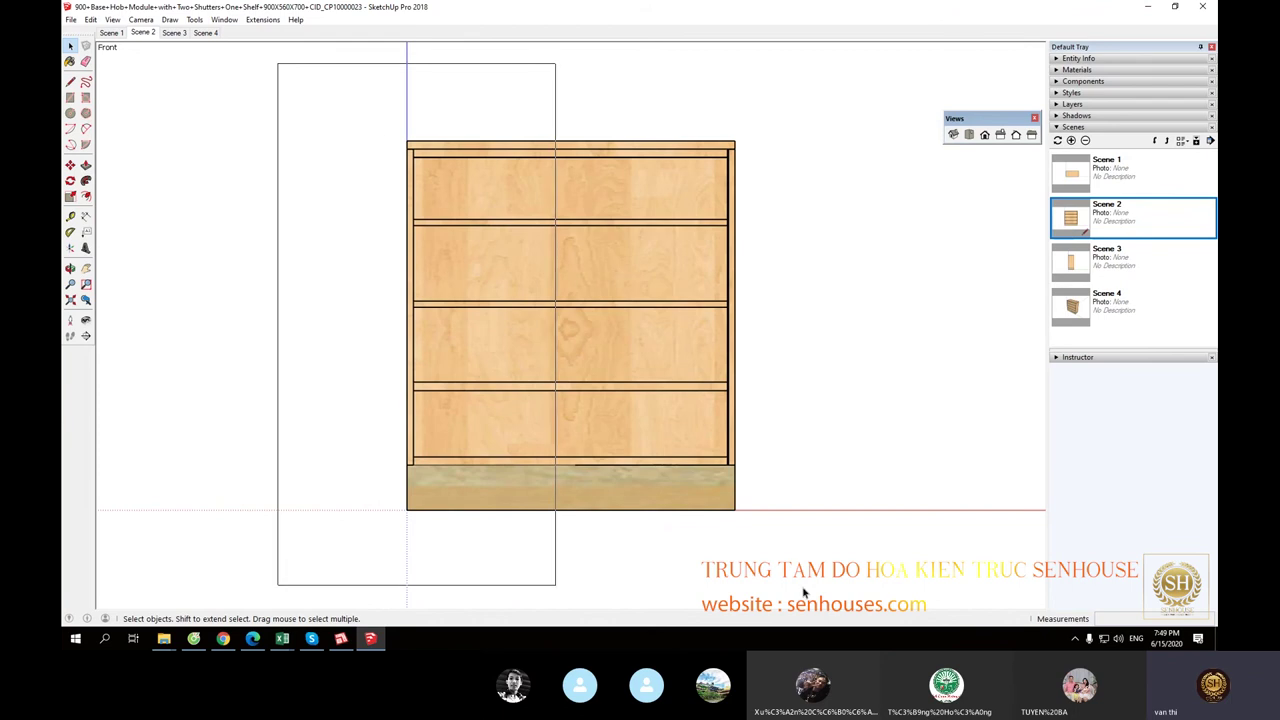
{"action": "left_click", "coordinate": [320, 149]}
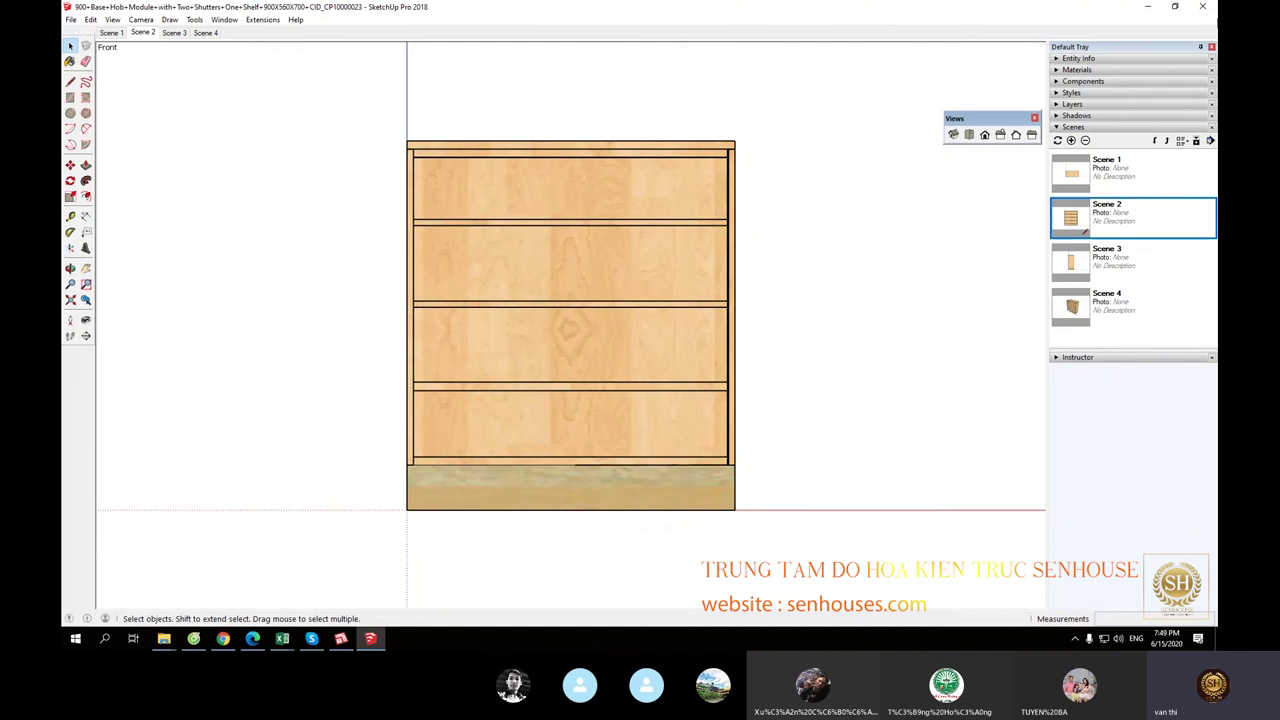
{"action": "left_click", "coordinate": [1203, 7]}
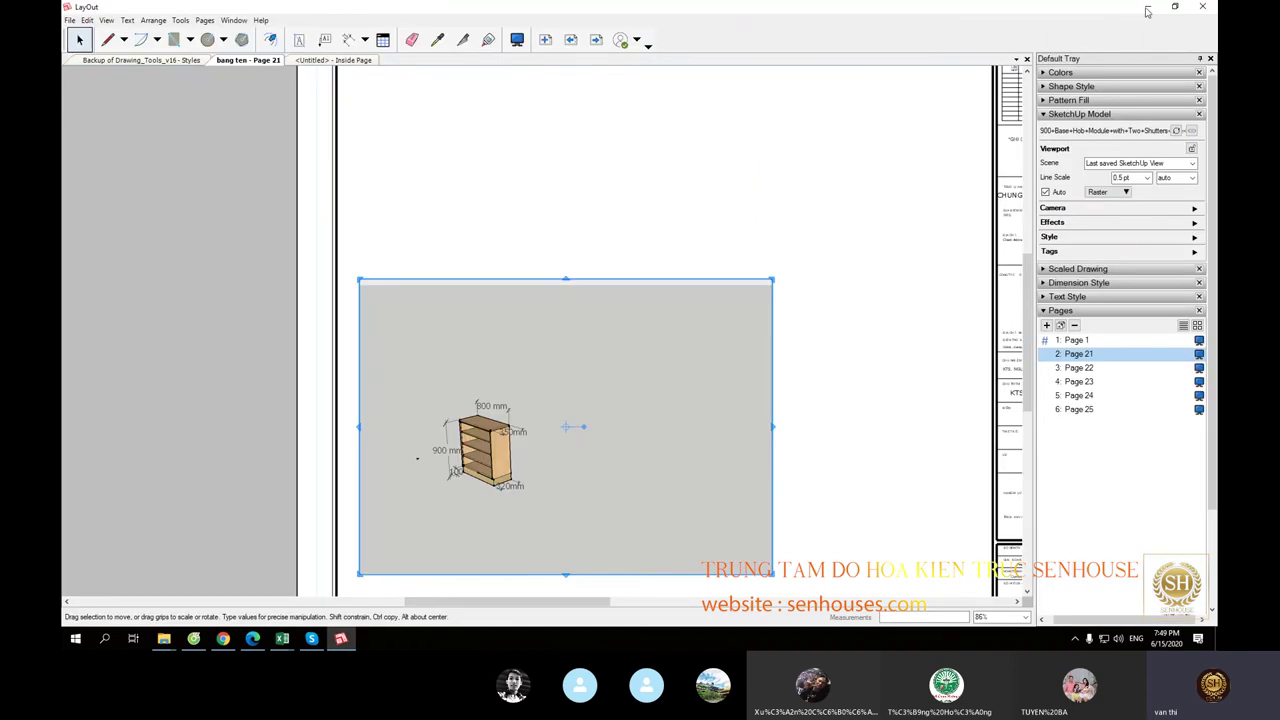
Step: Minimize LayOut and launch SketchUp 2020 from the desktop shortcut
{"action": "left_click", "coordinate": [1147, 11]}
{"action": "left_click", "coordinate": [1147, 156]}
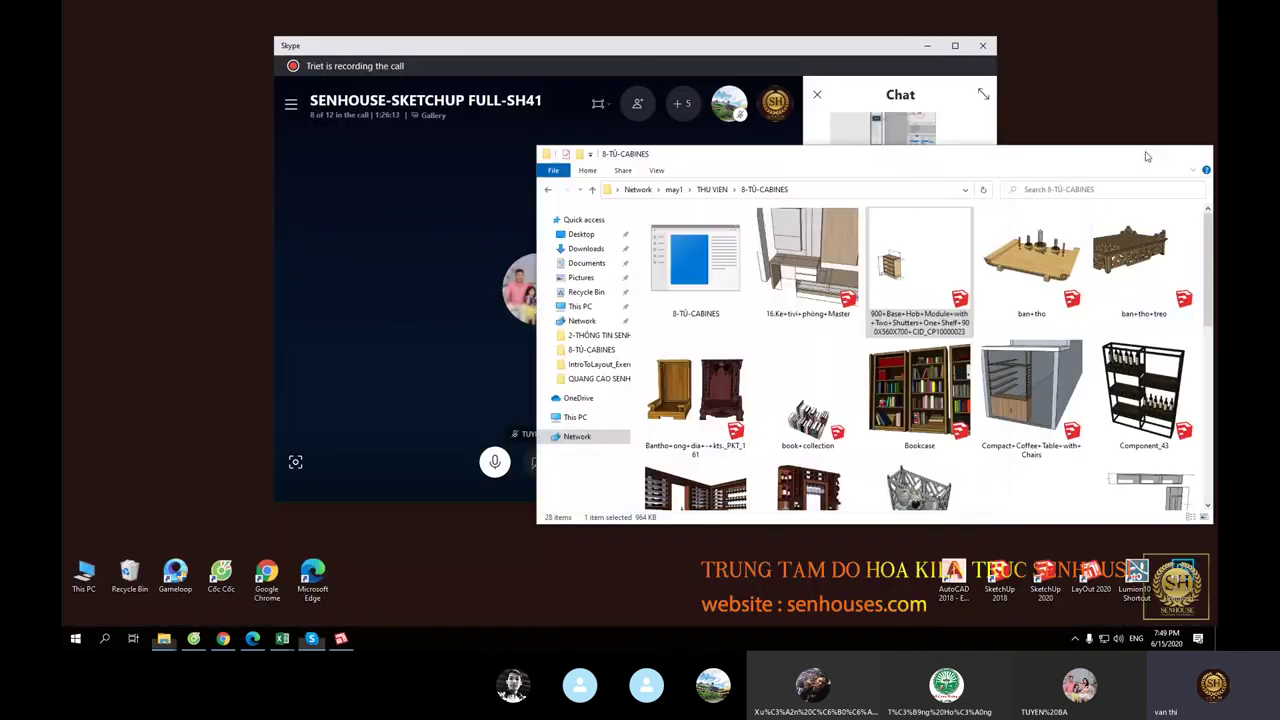
{"action": "double_click", "coordinate": [1063, 579]}
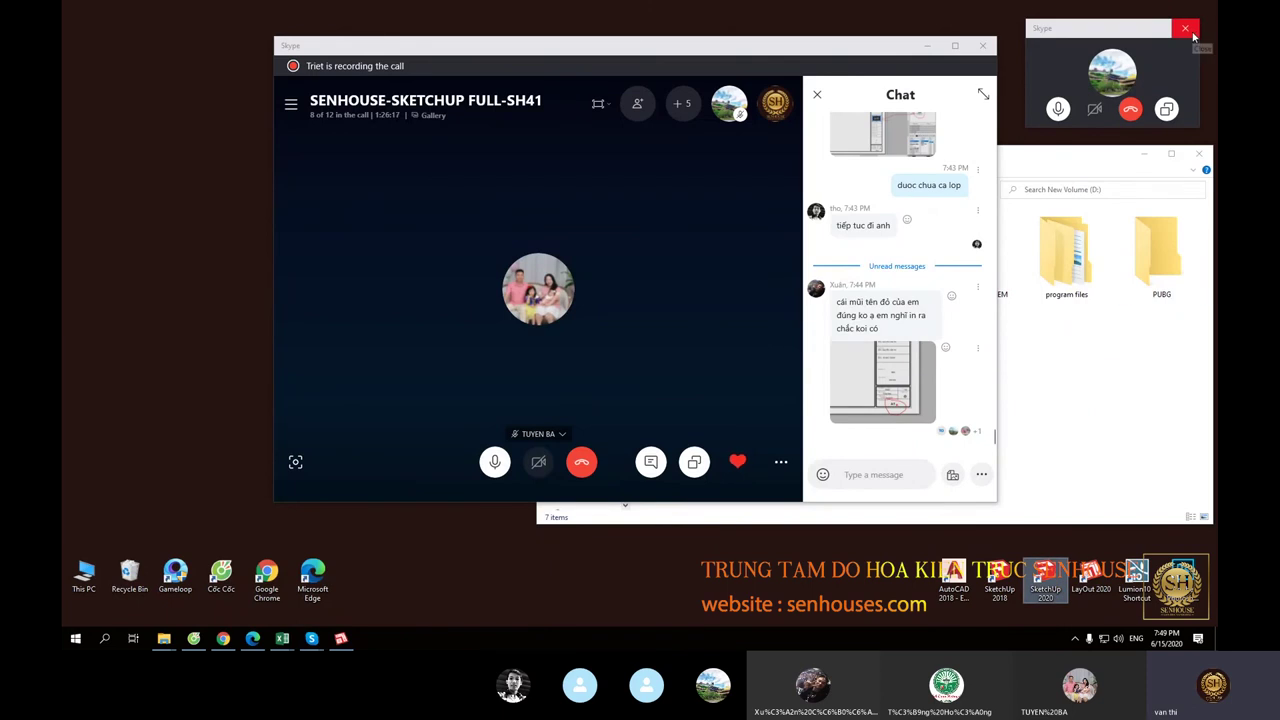
Step: Clear away the Skype call and File Explorer, close SketchUp's welcome window, and minimize LayOut
{"action": "left_click", "coordinate": [1185, 28]}
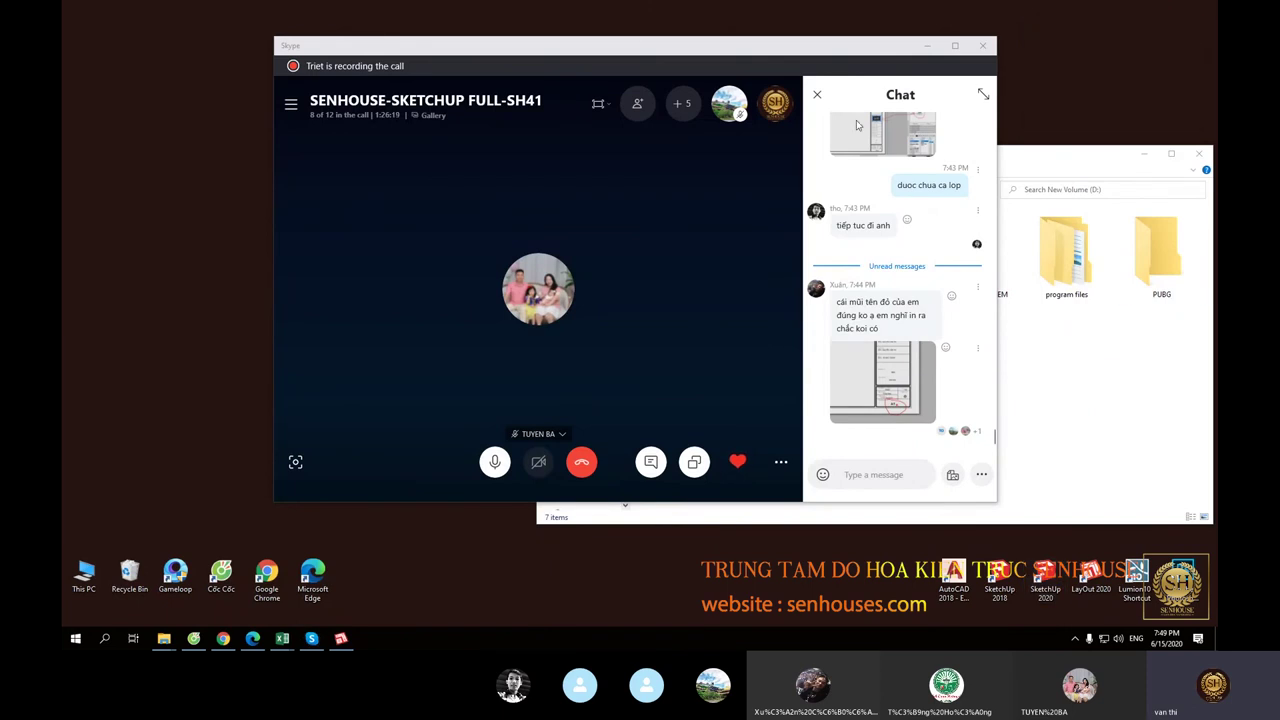
{"action": "left_click", "coordinate": [928, 47]}
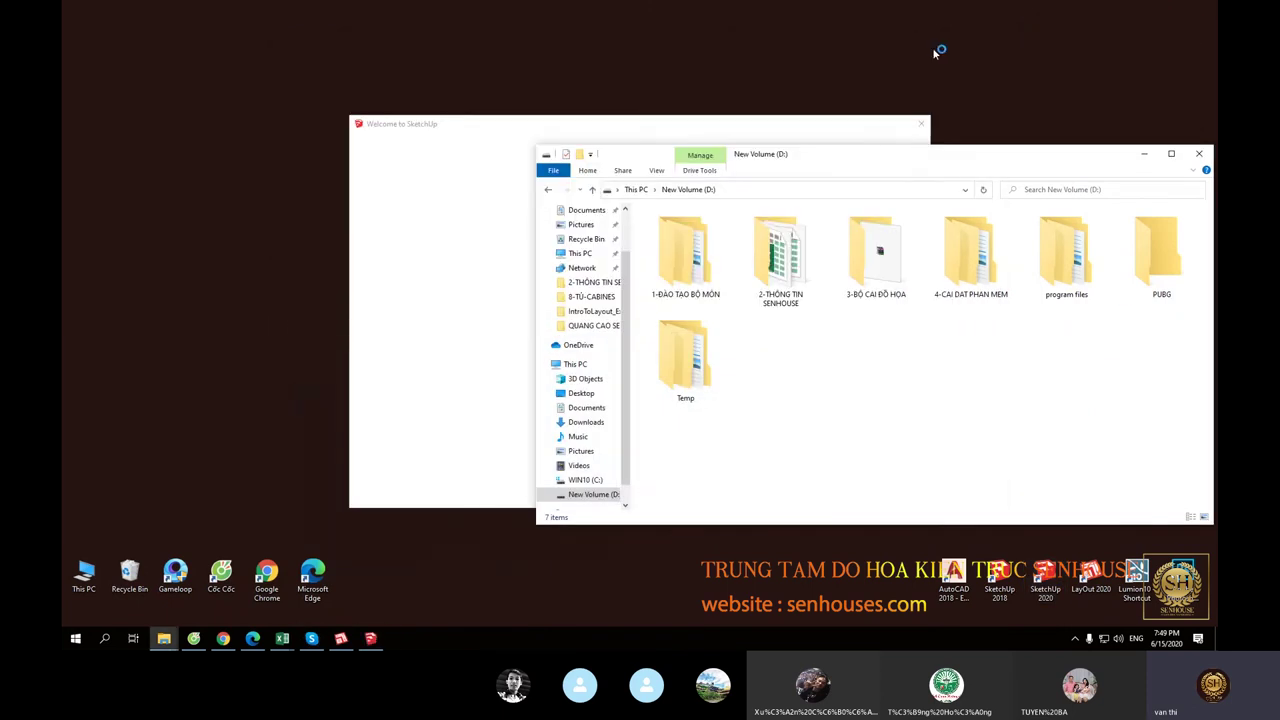
{"action": "left_click", "coordinate": [1146, 155]}
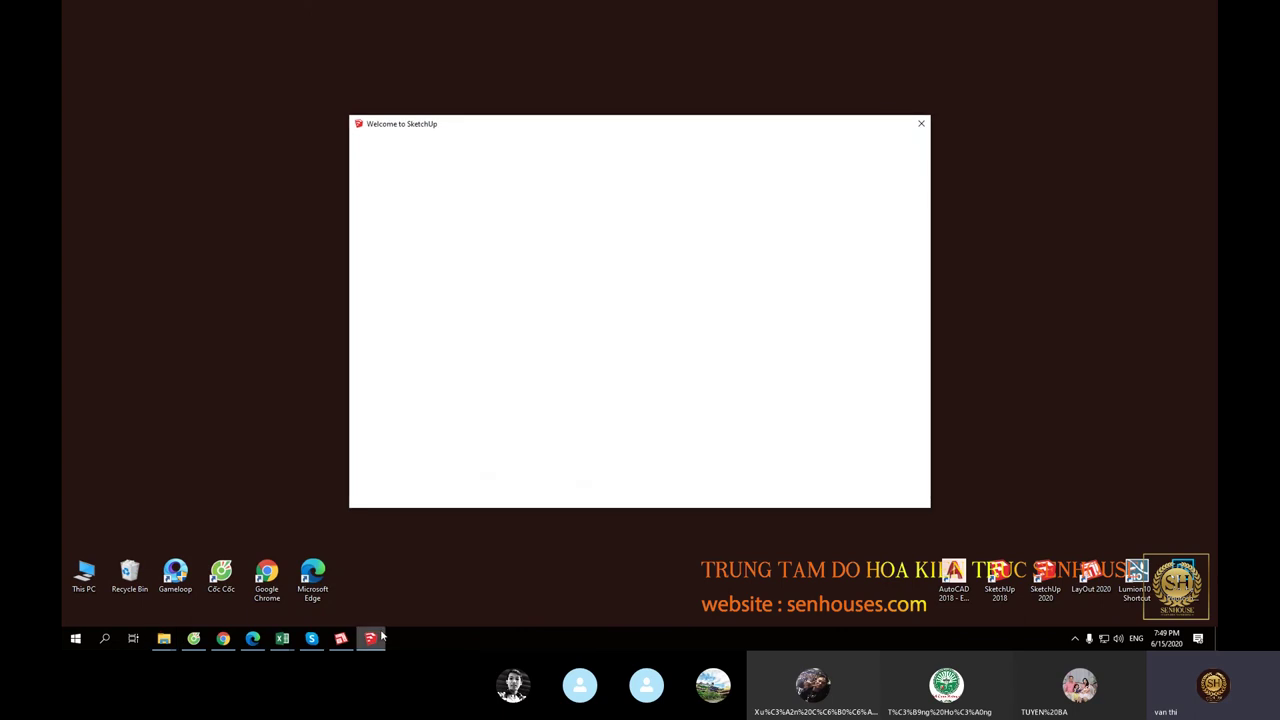
{"action": "mouse_move", "coordinate": [341, 638]}
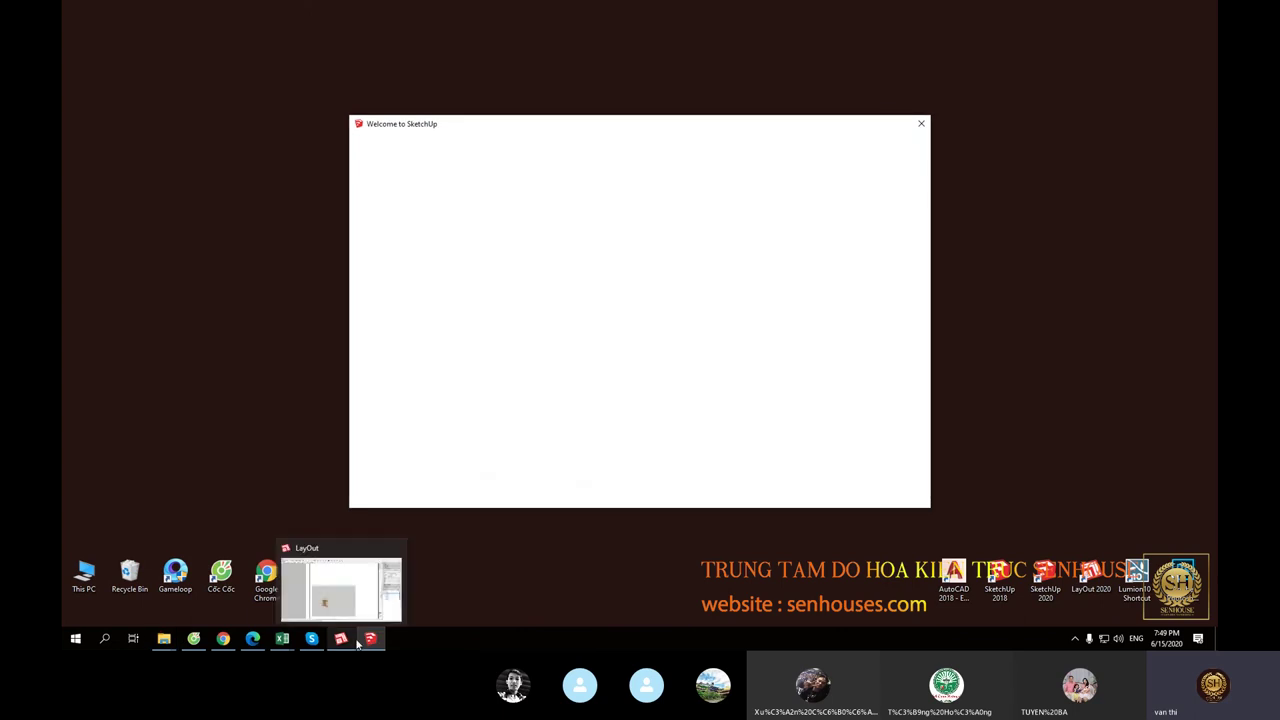
{"action": "left_click", "coordinate": [357, 643]}
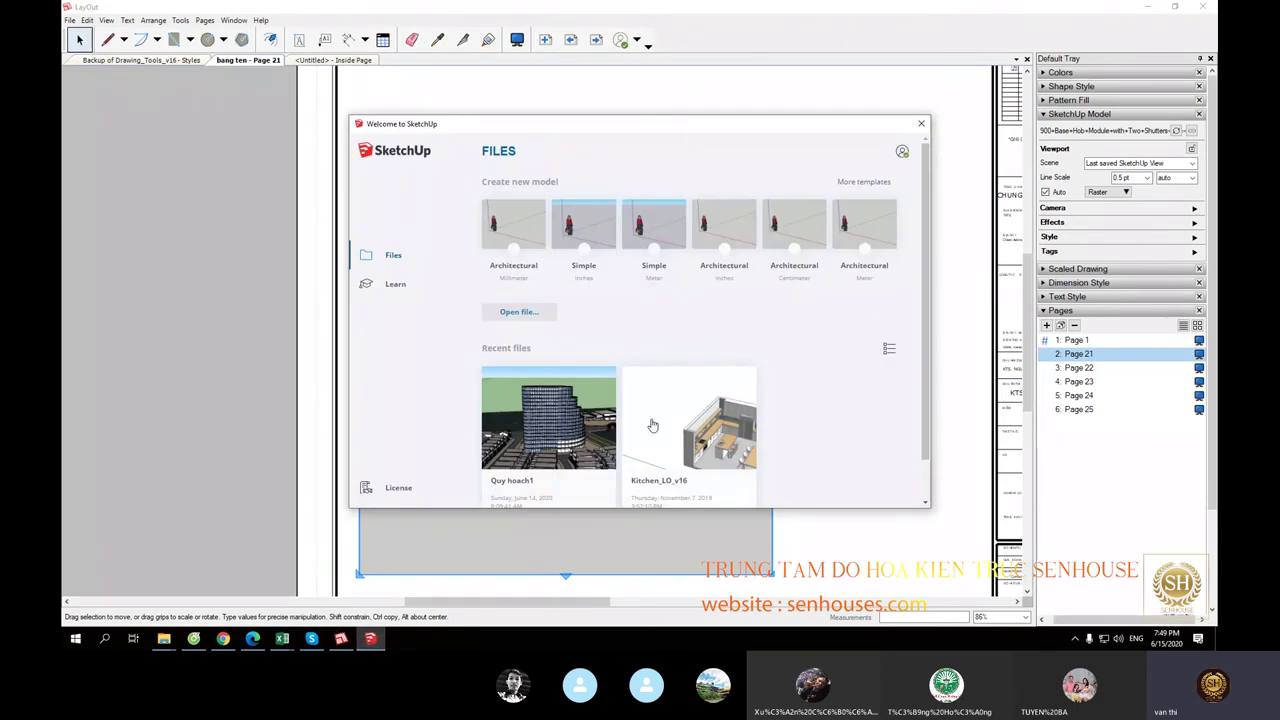
{"action": "left_click", "coordinate": [518, 247]}
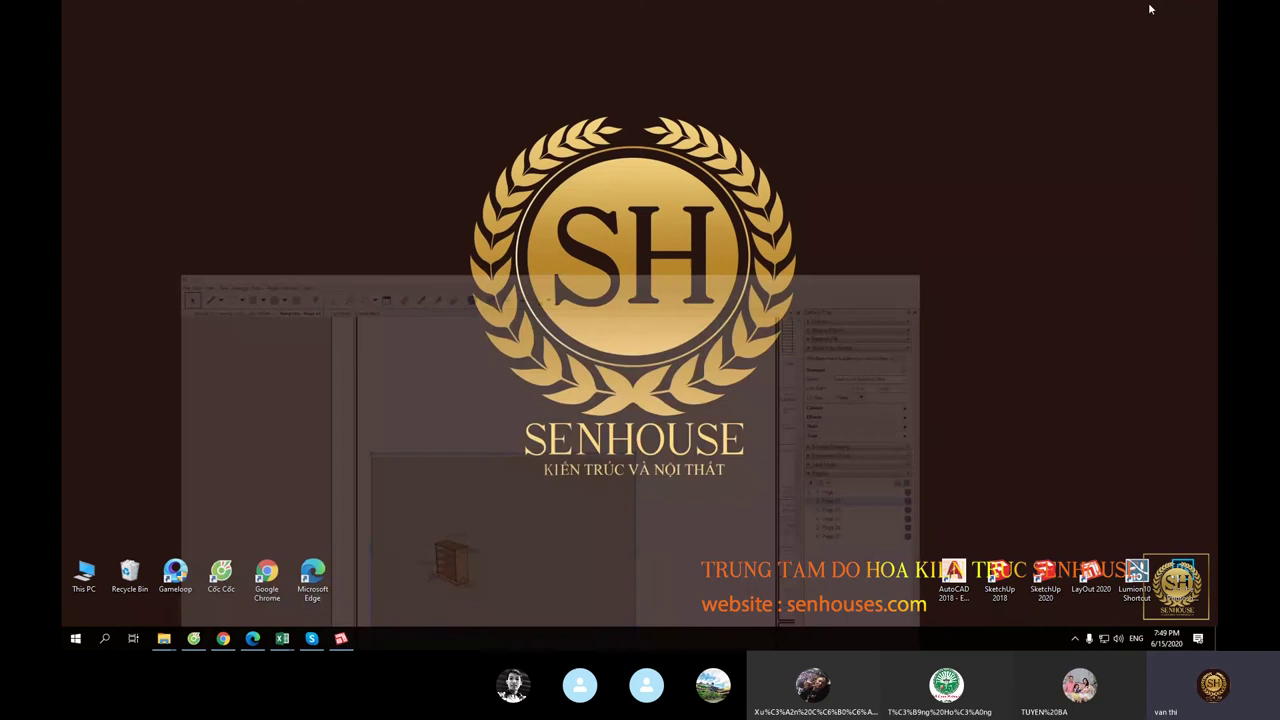
{"action": "left_click", "coordinate": [1147, 6]}
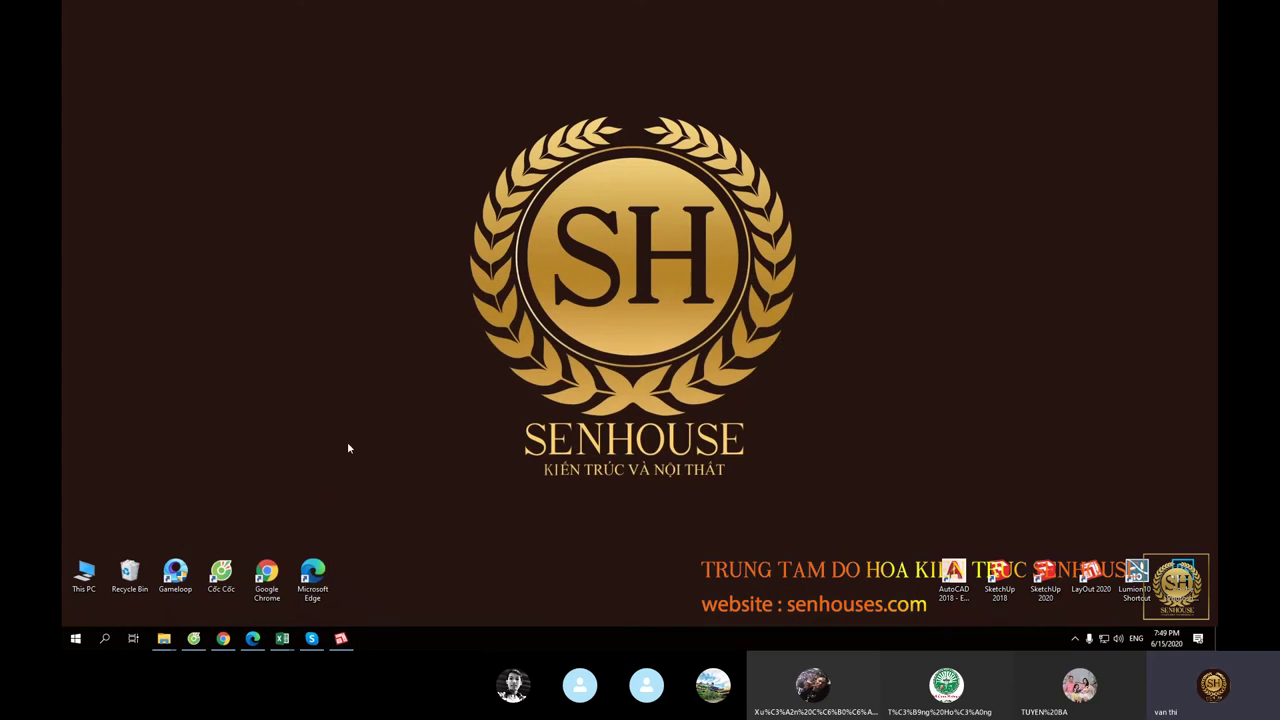
{"action": "right_click", "coordinate": [301, 366]}
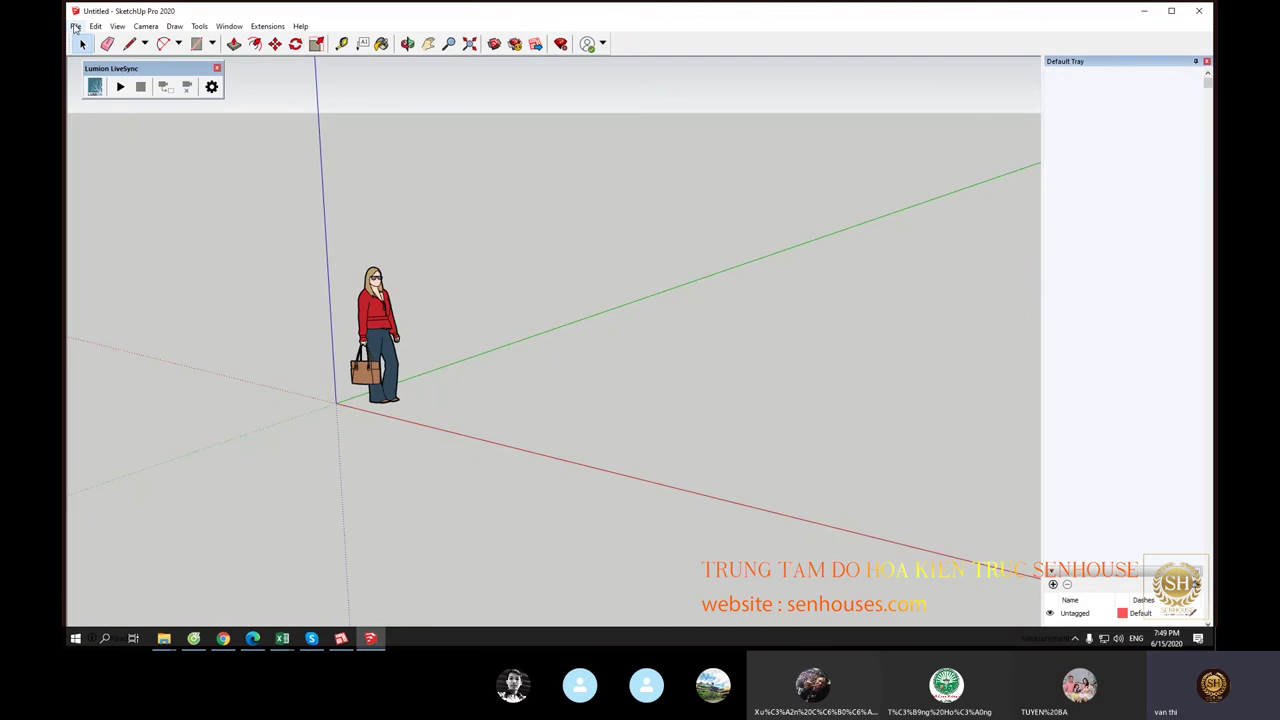
Step: Open the 900+Base+Hob+Module cabinet file by pasting the 8-TU-CABINES network path into File > Open
{"action": "left_click", "coordinate": [75, 26]}
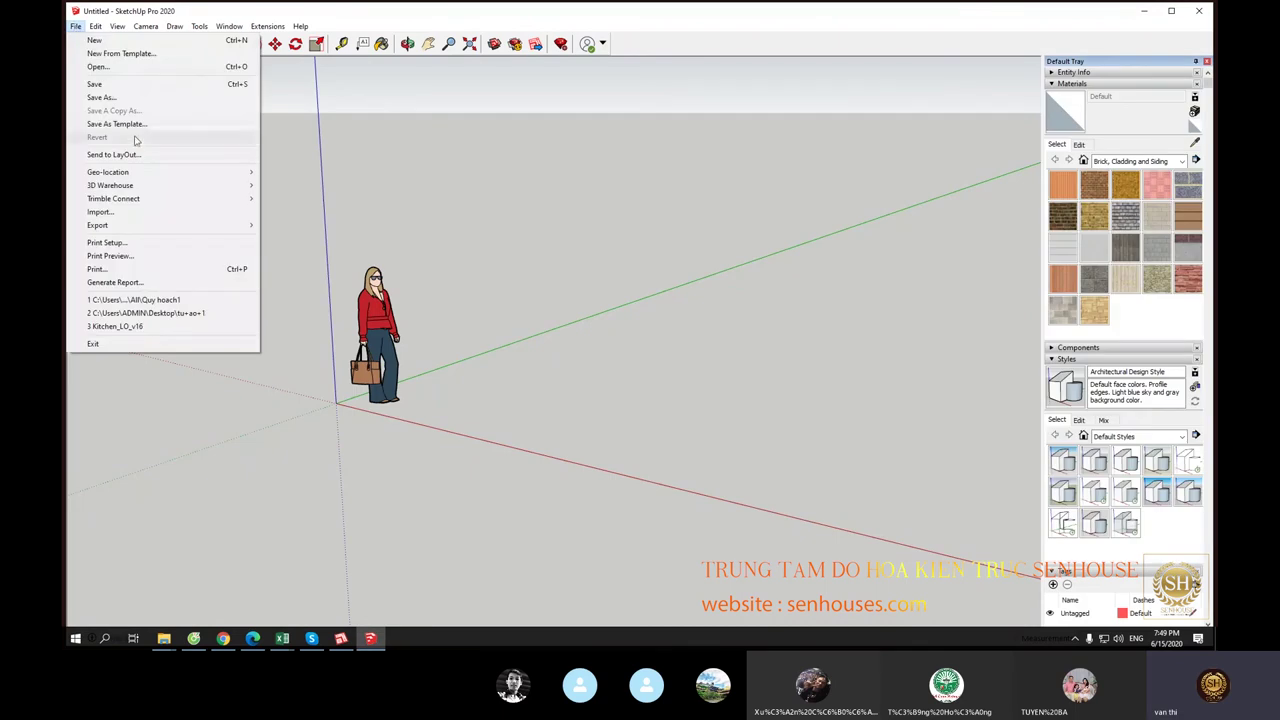
{"action": "left_click", "coordinate": [75, 26]}
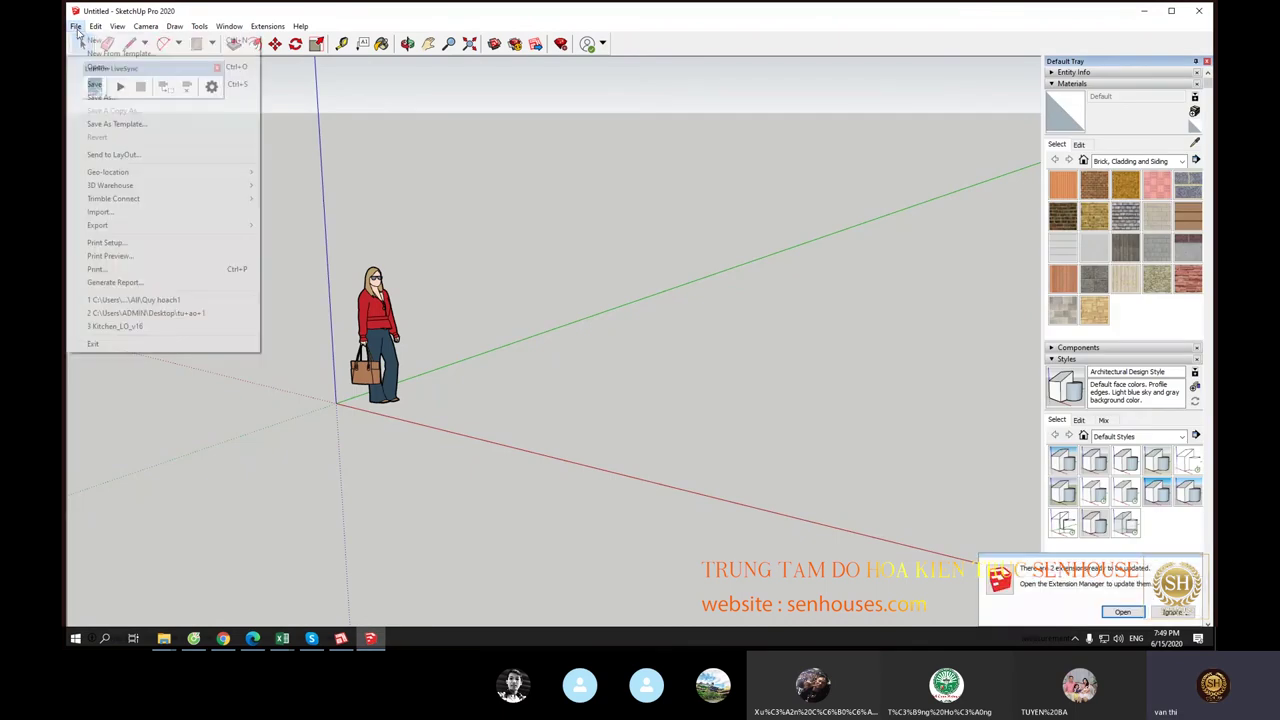
{"action": "left_click", "coordinate": [97, 67]}
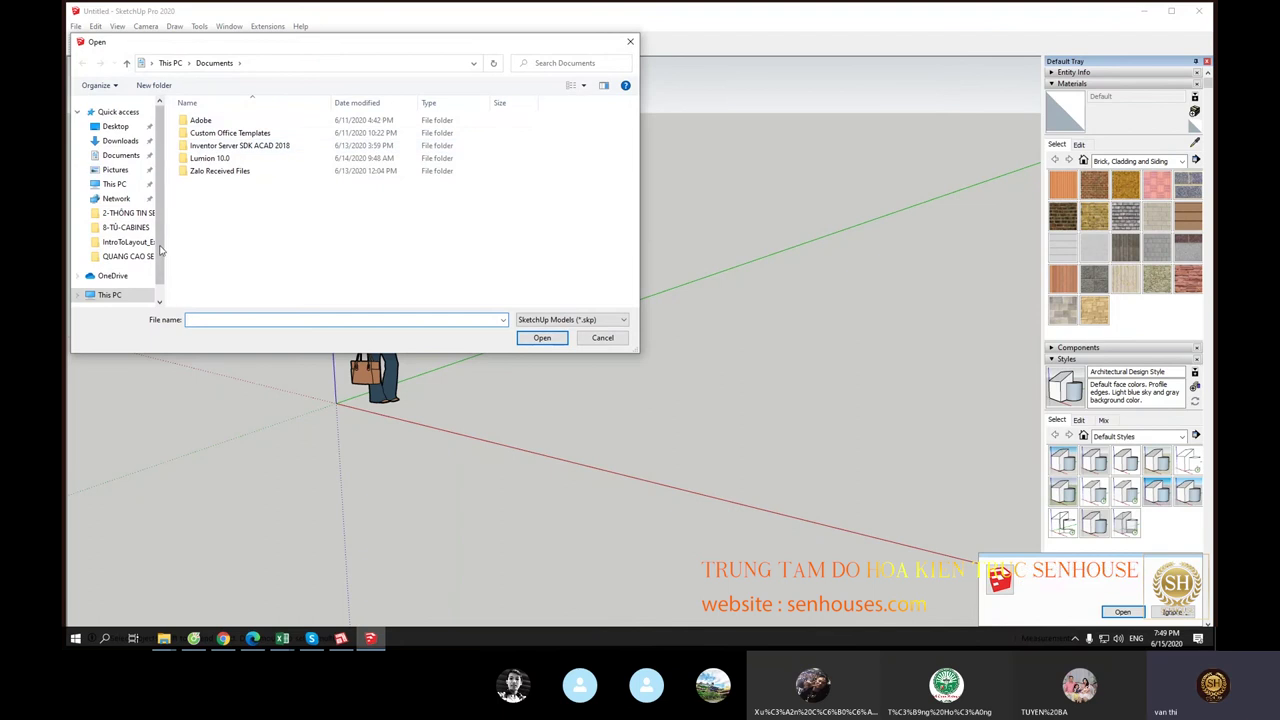
{"action": "left_click", "coordinate": [164, 638]}
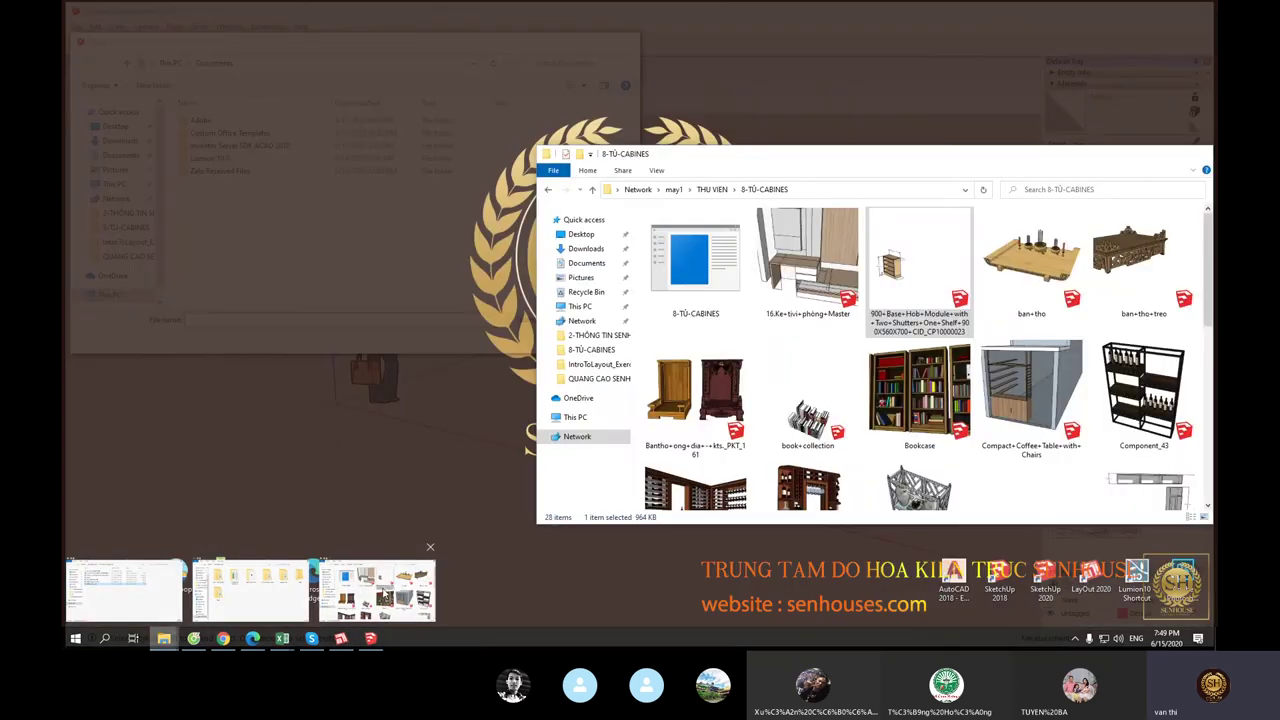
{"action": "left_click", "coordinate": [380, 592]}
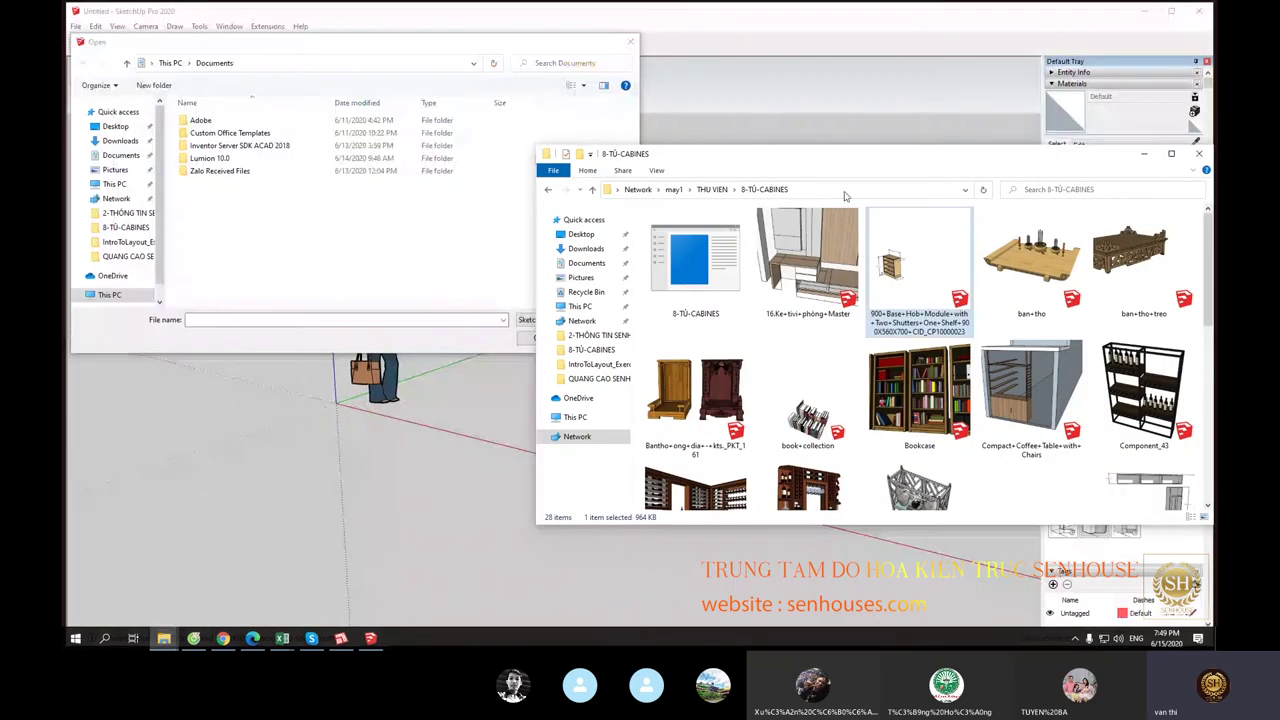
{"action": "left_click", "coordinate": [845, 189]}
{"action": "key", "text": "ctrl+c"}
{"action": "left_click", "coordinate": [374, 66]}
{"action": "left_click", "coordinate": [374, 63]}
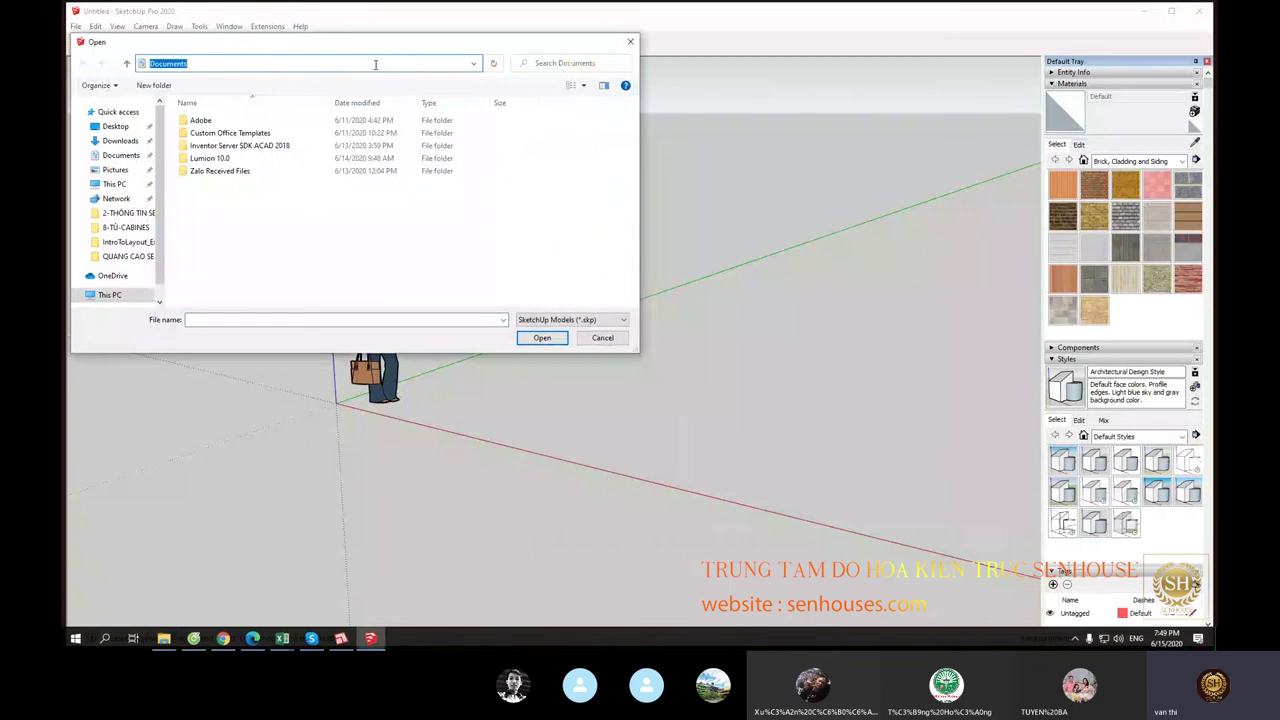
{"action": "key", "text": "ctrl+v"}
{"action": "left_click", "coordinate": [490, 63]}
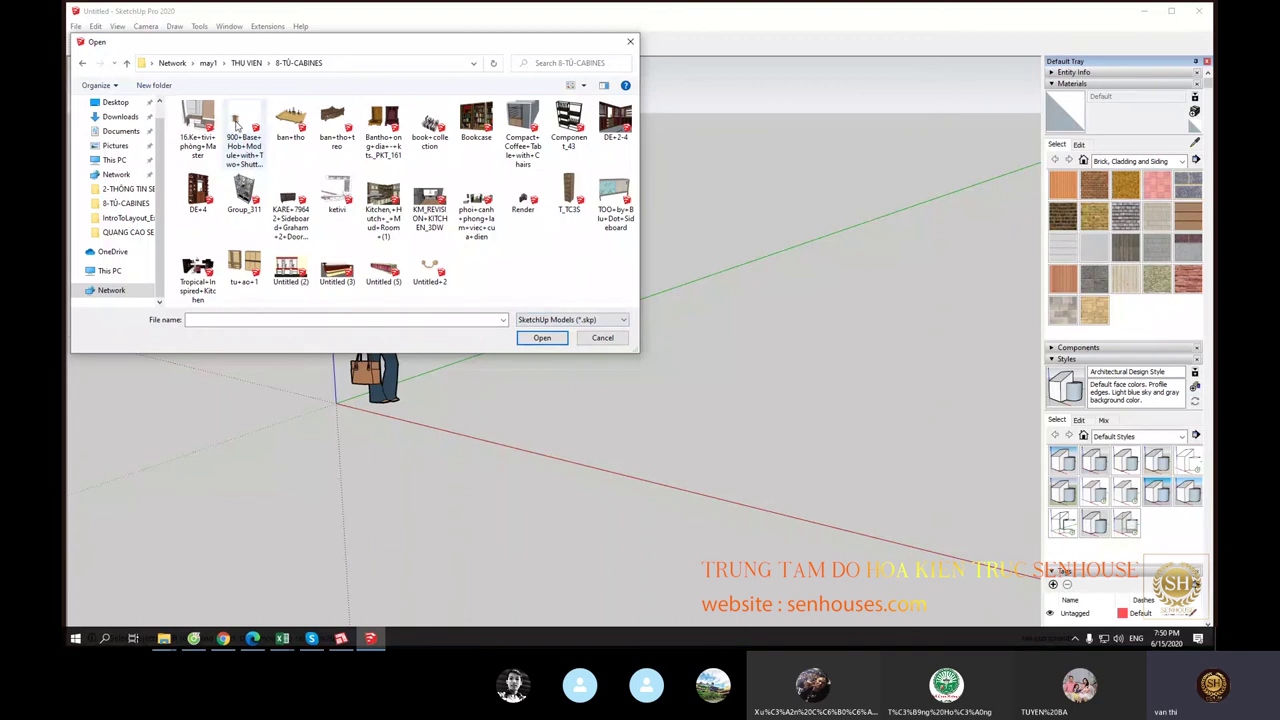
{"action": "double_click", "coordinate": [237, 124]}
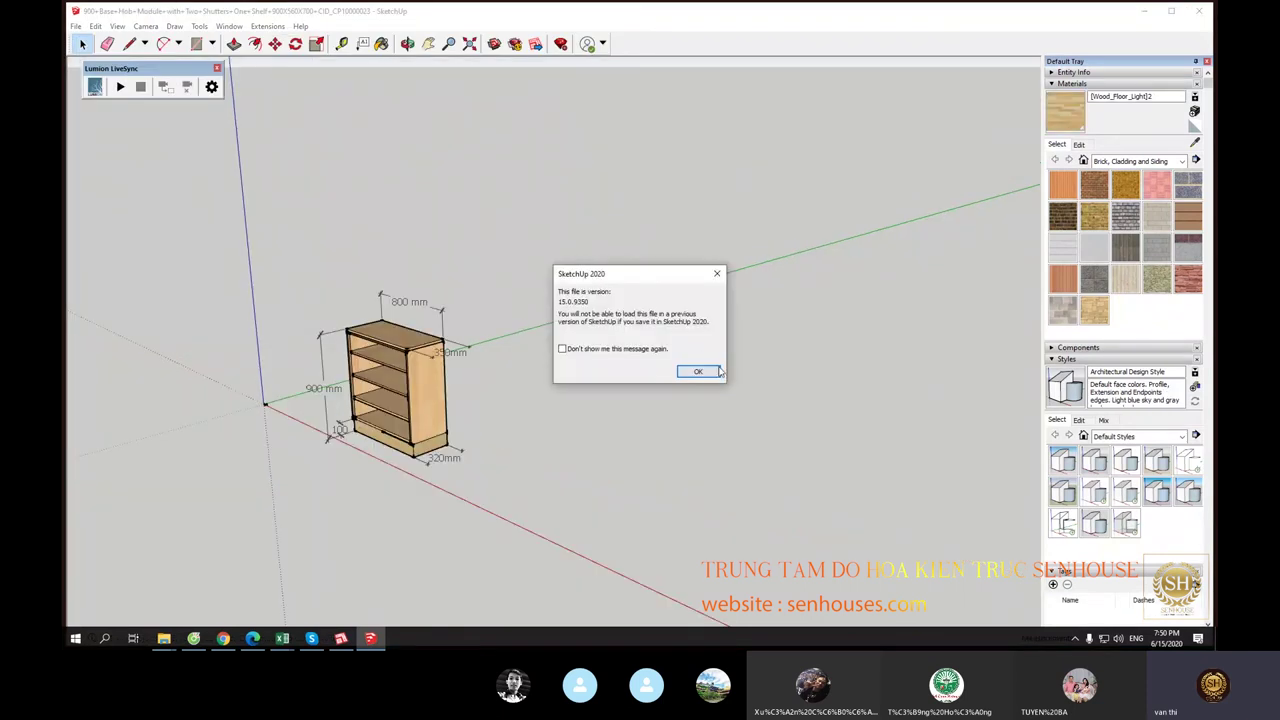
Step: Delete the cabinet's 900 mm, 100, 320mm, 350mm and 800 mm dimensions
{"action": "left_click", "coordinate": [698, 371]}
{"action": "left_click_drag", "start_coordinate": [287, 355], "coordinate": [143, 486]}
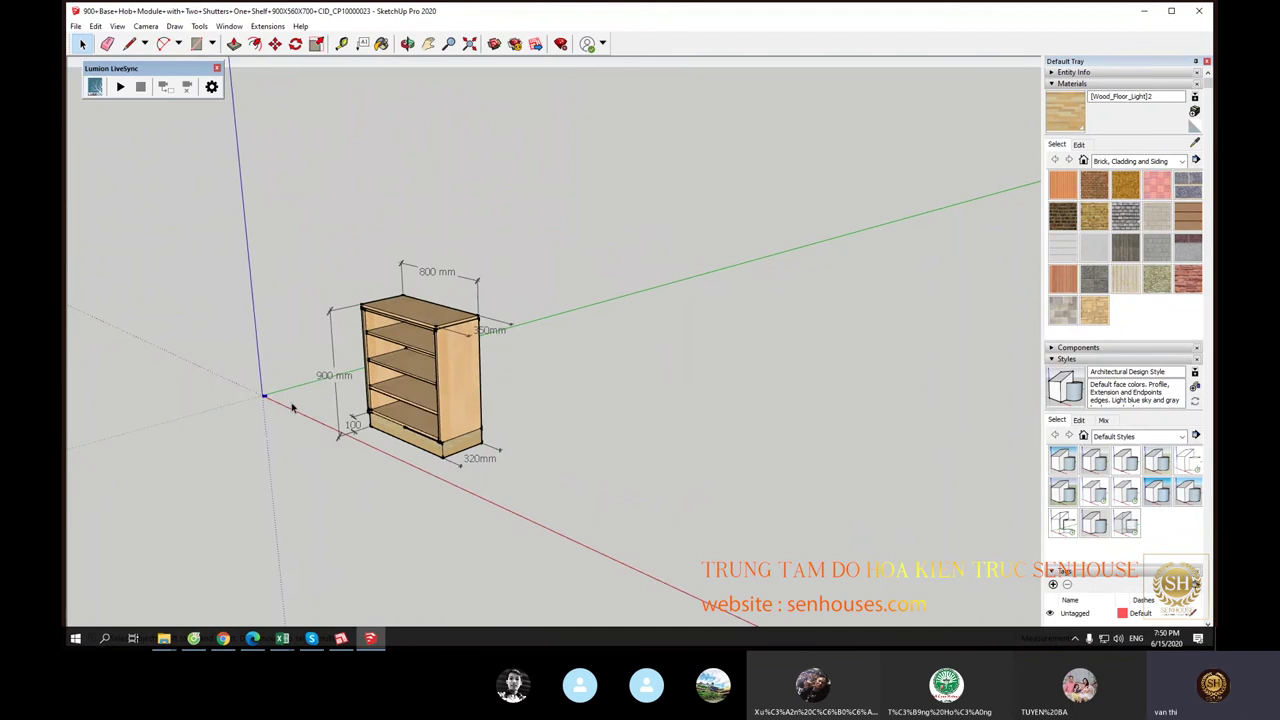
{"action": "scroll", "coordinate": [325, 438], "scroll_direction": "up", "scroll_amount": 2}
{"action": "key", "text": "Delete"}
{"action": "left_click_drag", "start_coordinate": [566, 476], "coordinate": [553, 510]}
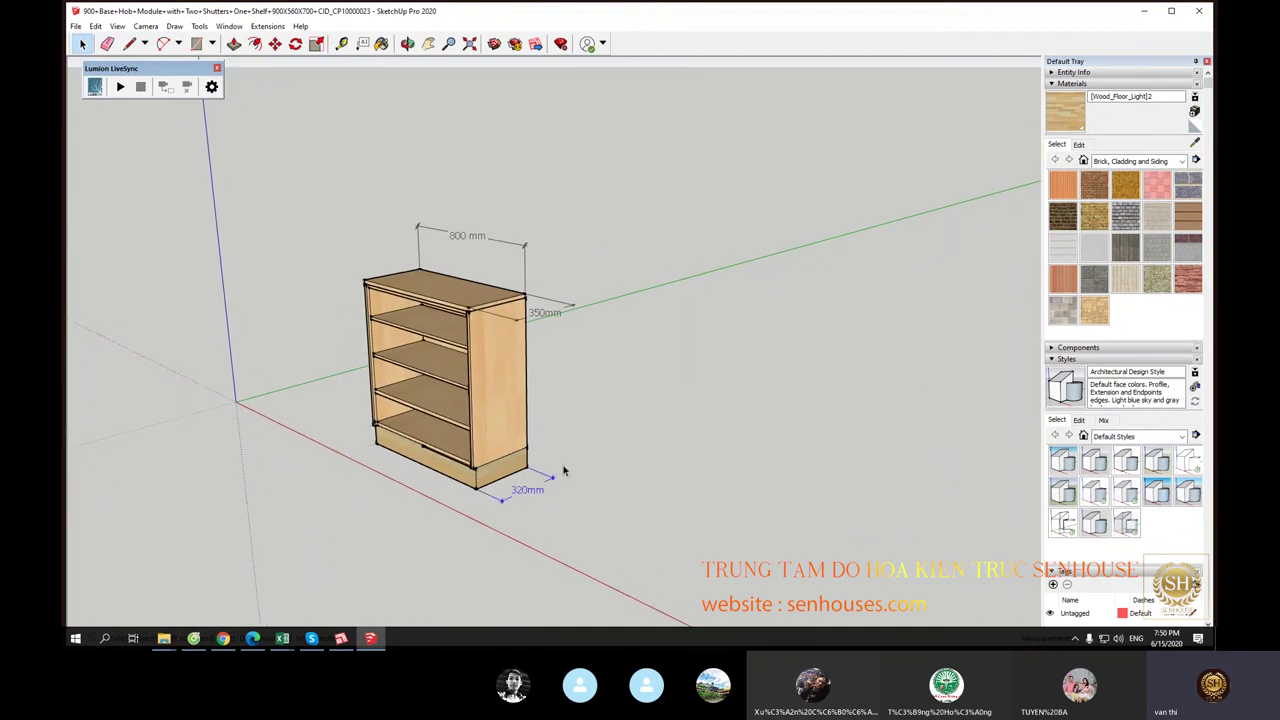
{"action": "key", "text": "Delete"}
{"action": "left_click", "coordinate": [552, 304]}
{"action": "key", "text": "Delete"}
{"action": "left_click", "coordinate": [465, 232]}
{"action": "key", "text": "Delete"}
Step: Move the cabinet so its bottom corner sits on the origin, and zoom to extents
{"action": "mouse_move", "coordinate": [388, 329]}
{"action": "middle_mouse_down"}
{"action": "mouse_move", "coordinate": [370, 518]}
{"action": "mouse_move", "coordinate": [483, 453]}
{"action": "middle_mouse_up"}
{"action": "left_click", "coordinate": [497, 430]}
{"action": "key", "text": "m"}
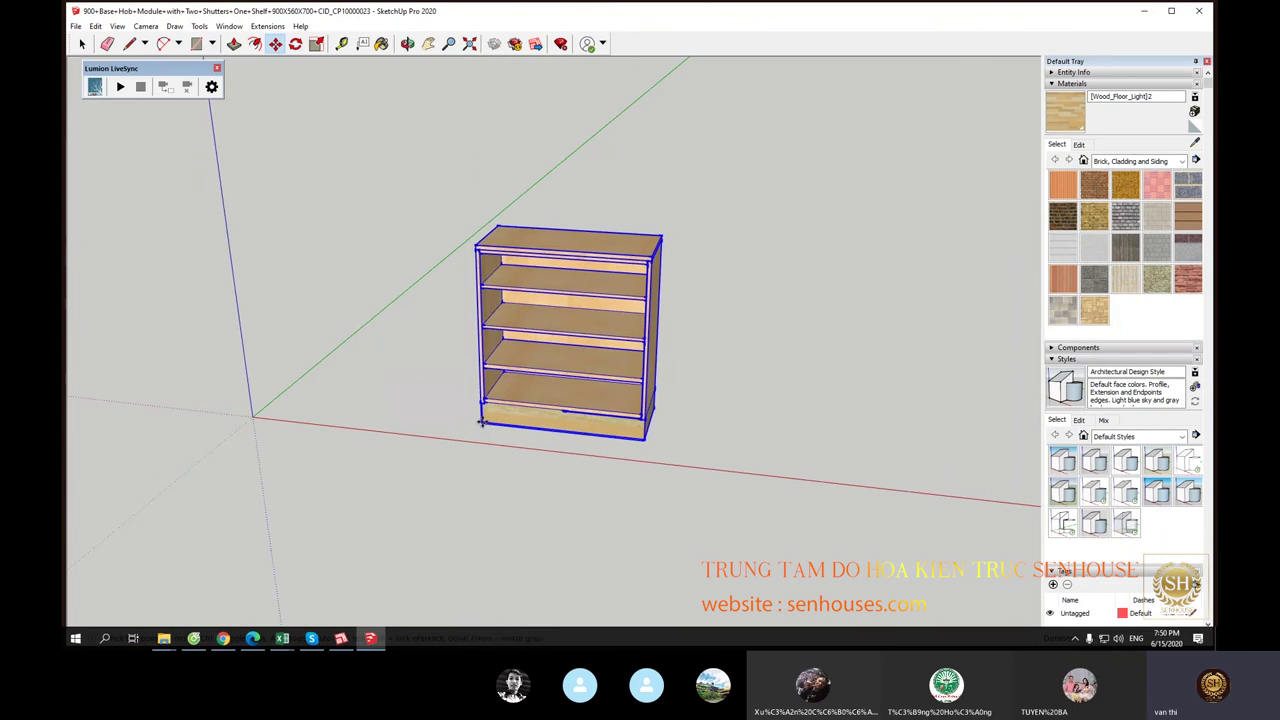
{"action": "left_click_drag", "start_coordinate": [481, 422], "coordinate": [253, 415]}
{"action": "key", "text": "space"}
{"action": "key", "text": "shift+z"}
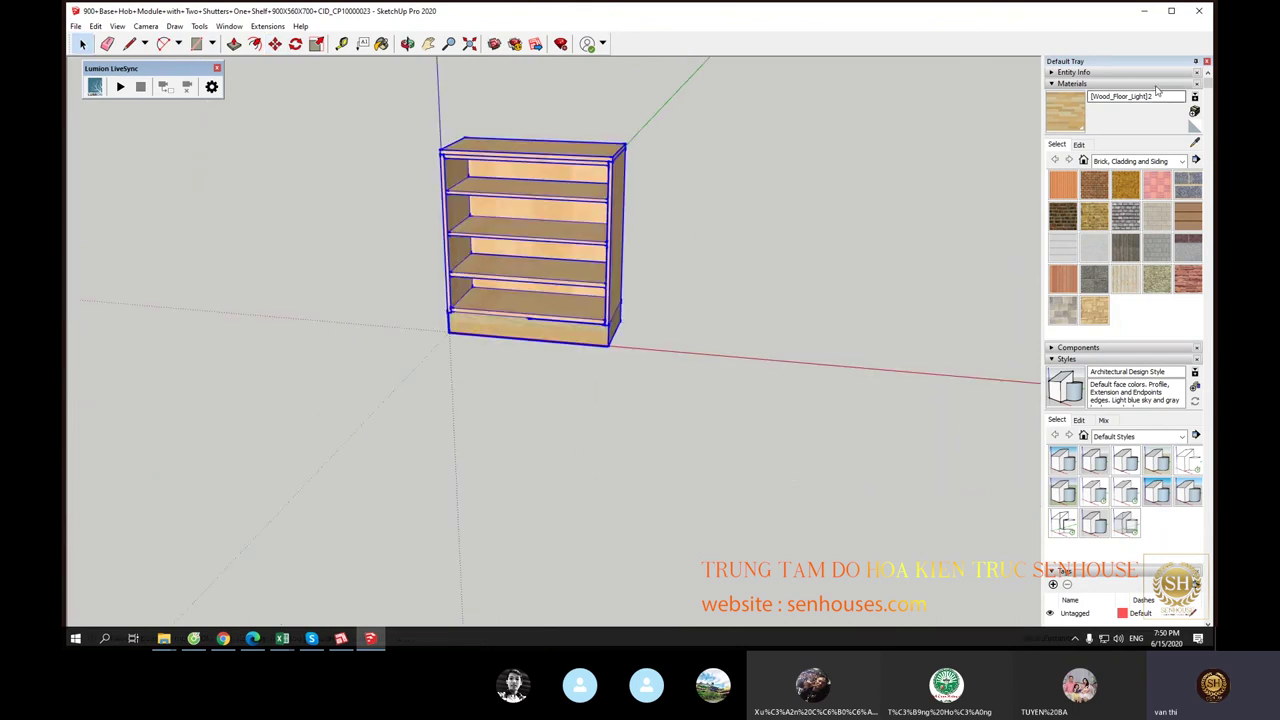
{"action": "left_click", "coordinate": [1069, 85]}
{"action": "left_click", "coordinate": [1058, 107]}
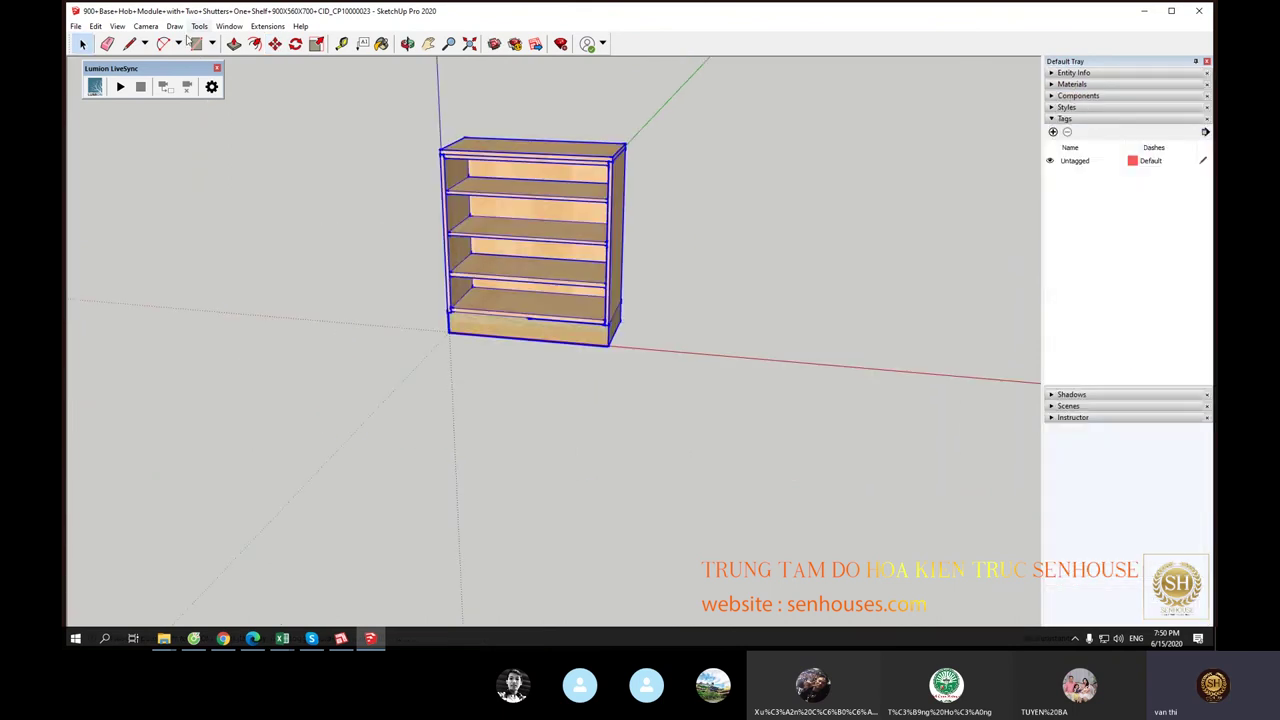
Step: Set the camera to Parallel Projection and show the Views toolbar as a floating set
{"action": "left_click", "coordinate": [118, 26]}
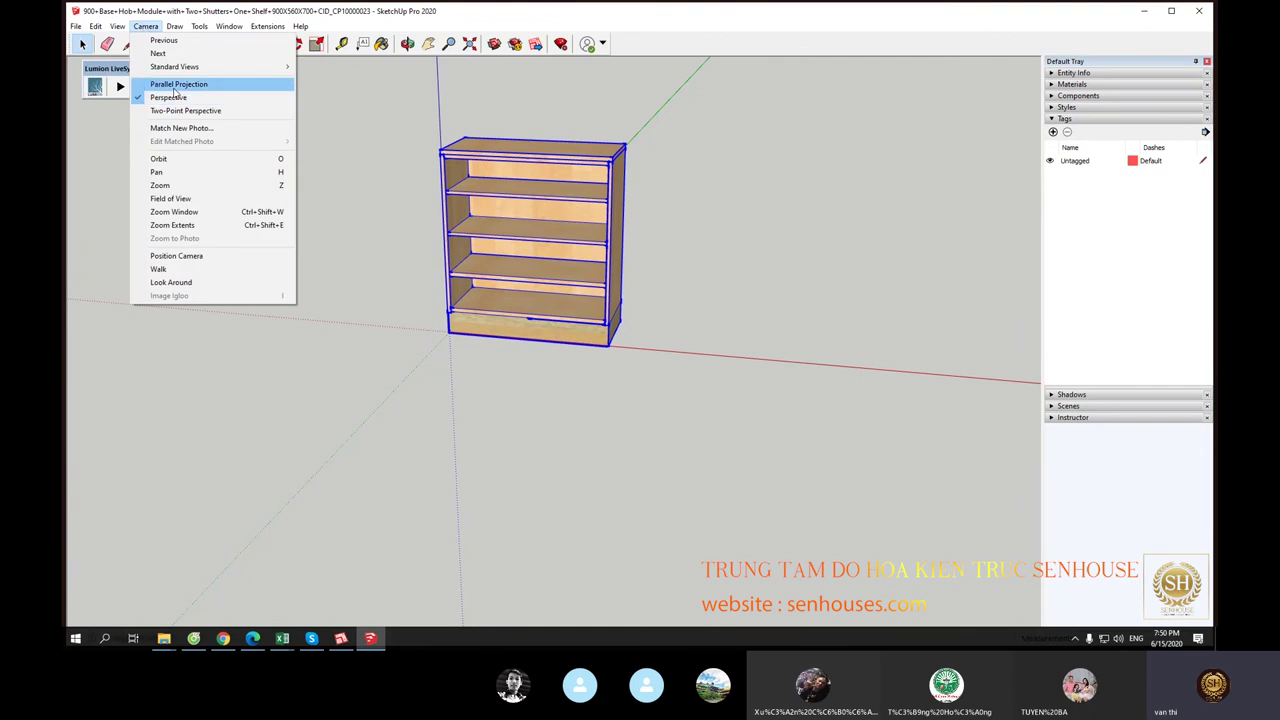
{"action": "left_click", "coordinate": [174, 87]}
{"action": "right_click", "coordinate": [668, 46]}
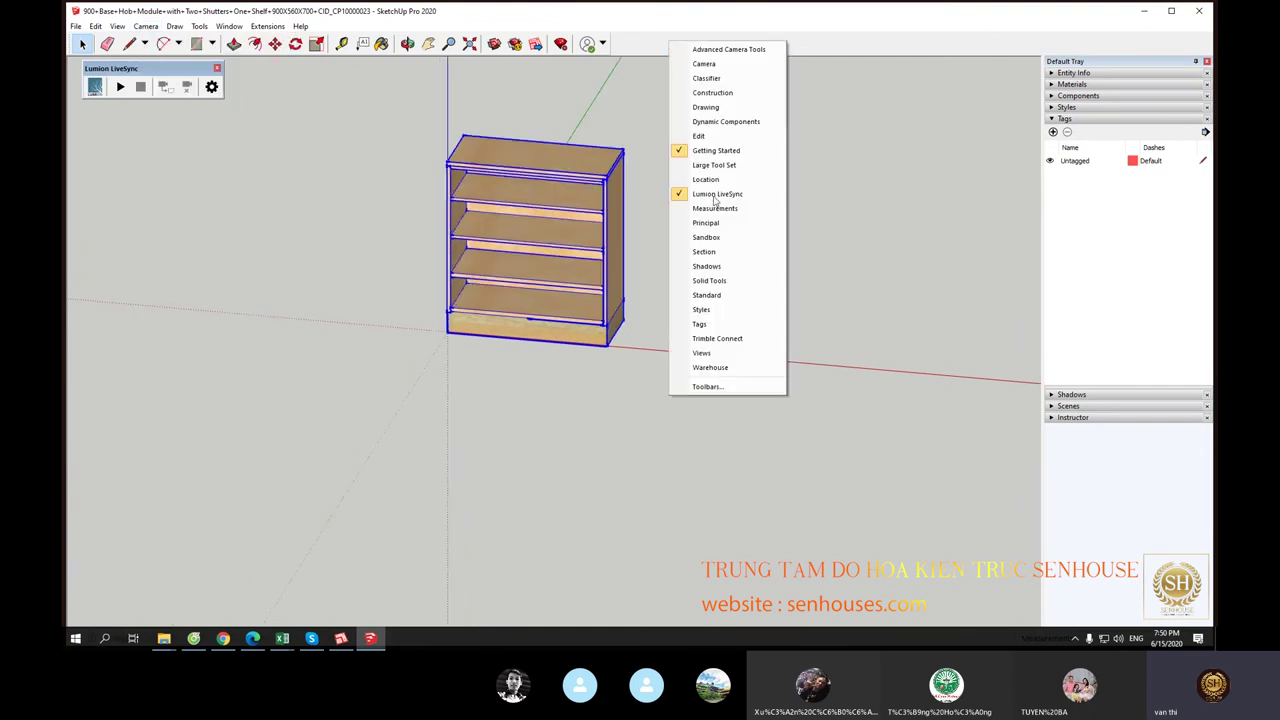
{"action": "left_click", "coordinate": [702, 353]}
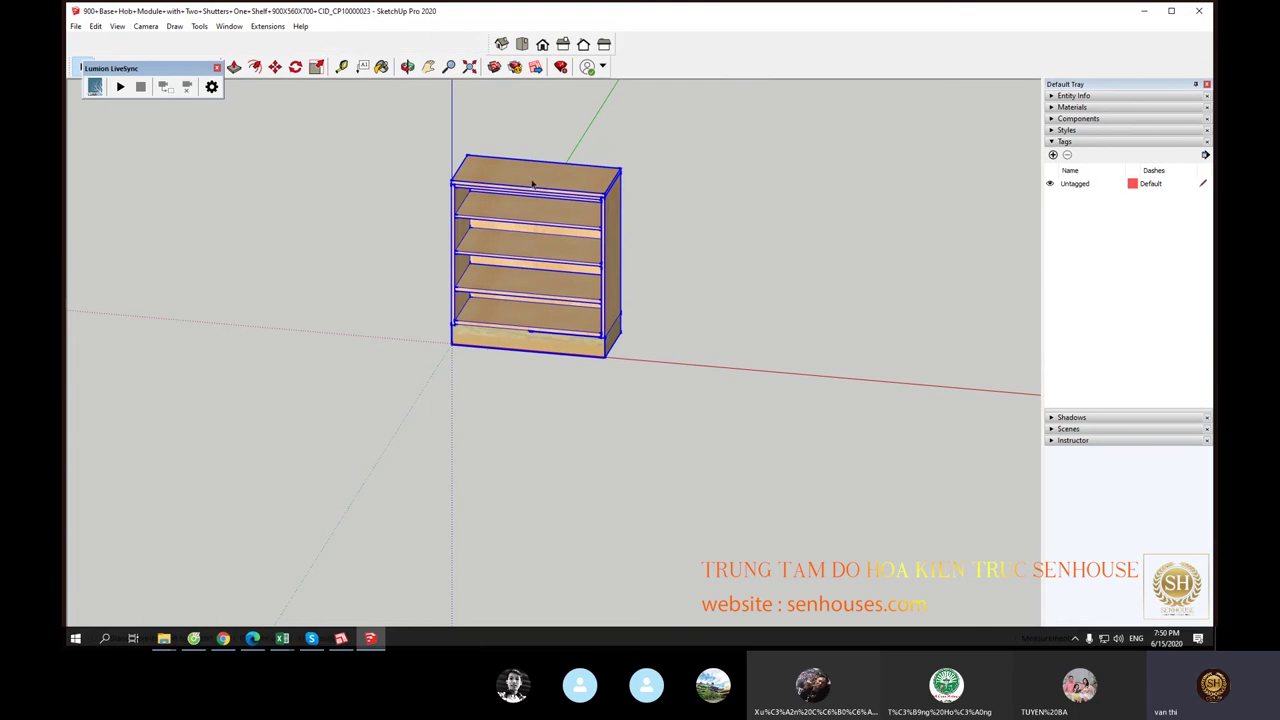
{"action": "left_click_drag", "start_coordinate": [485, 44], "coordinate": [700, 207]}
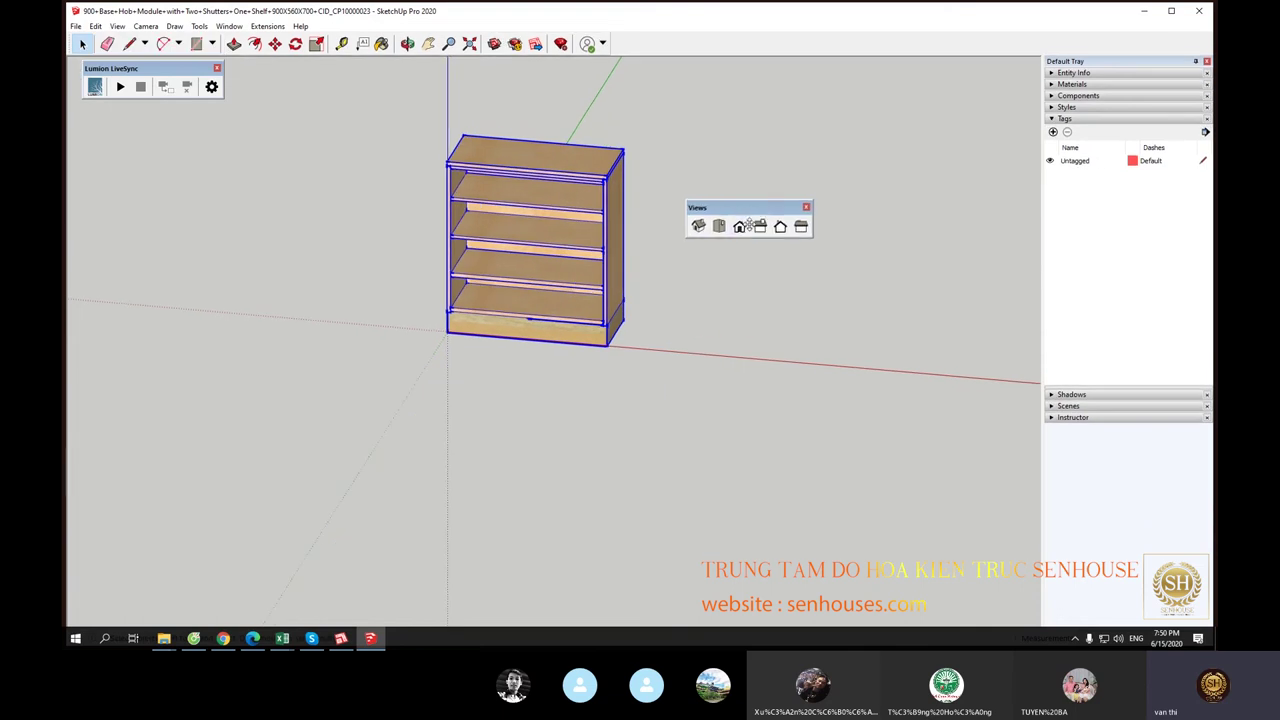
Step: Add four new tags, Tag1 through Tag4, while stepping through the standard views
{"action": "left_click", "coordinate": [699, 225]}
{"action": "left_click", "coordinate": [1053, 133]}
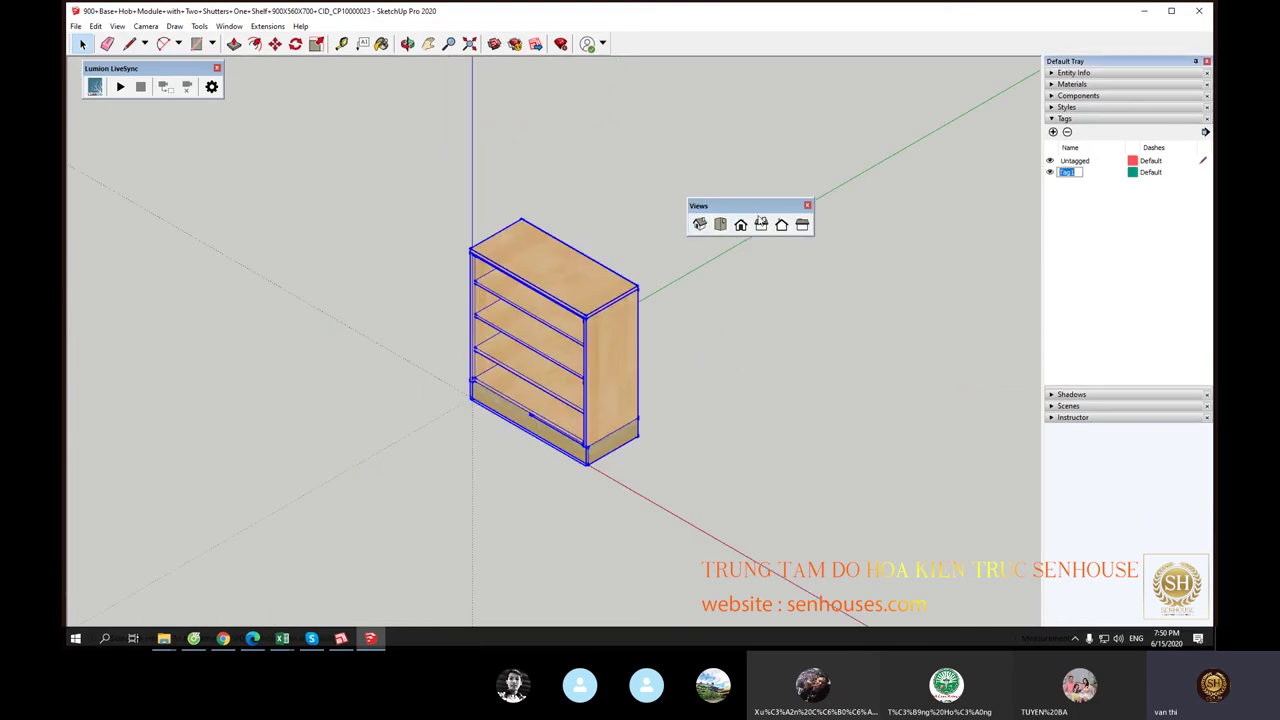
{"action": "left_click", "coordinate": [741, 225]}
{"action": "left_click", "coordinate": [1053, 133]}
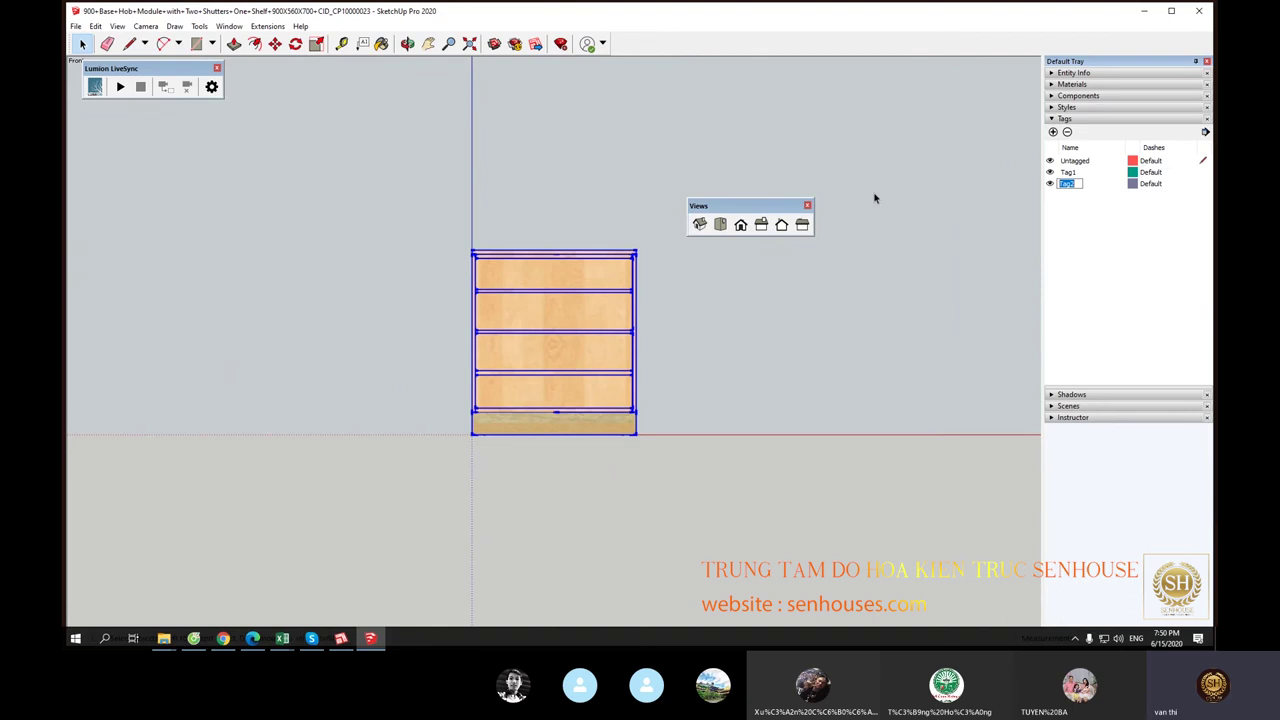
{"action": "left_click", "coordinate": [761, 225]}
{"action": "left_click", "coordinate": [1053, 133]}
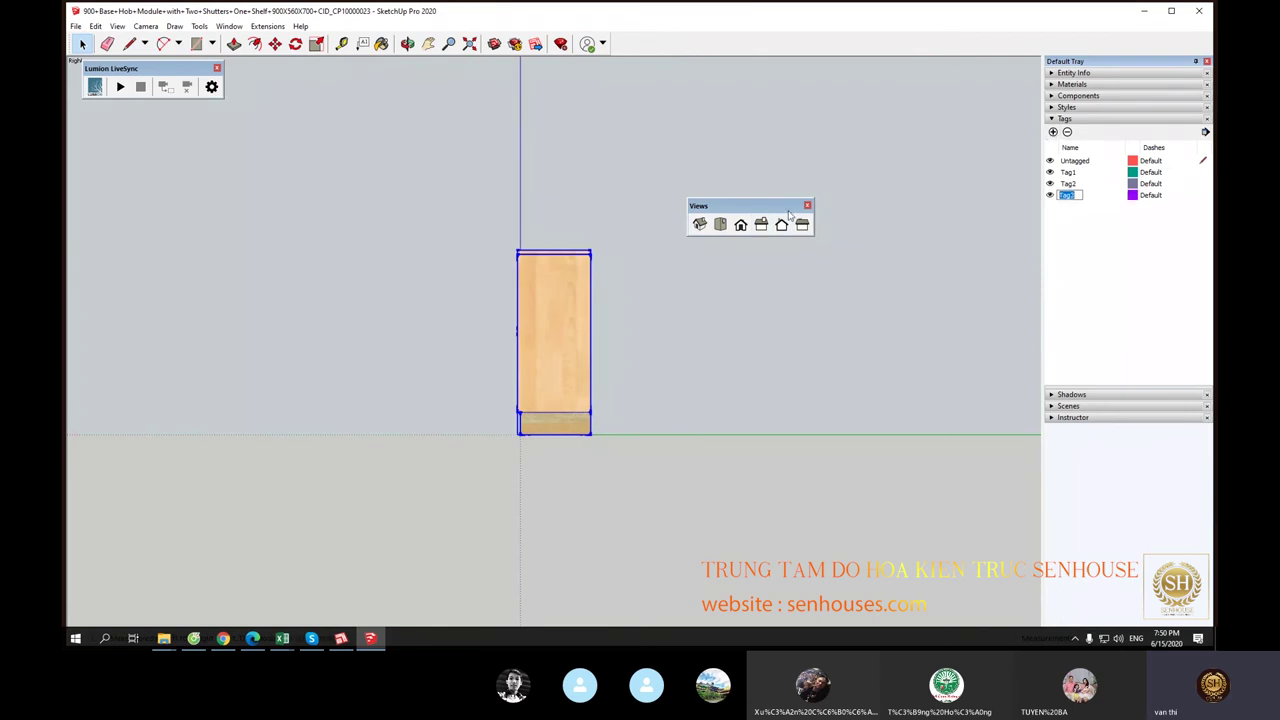
{"action": "left_click", "coordinate": [720, 225]}
{"action": "left_click", "coordinate": [1053, 133]}
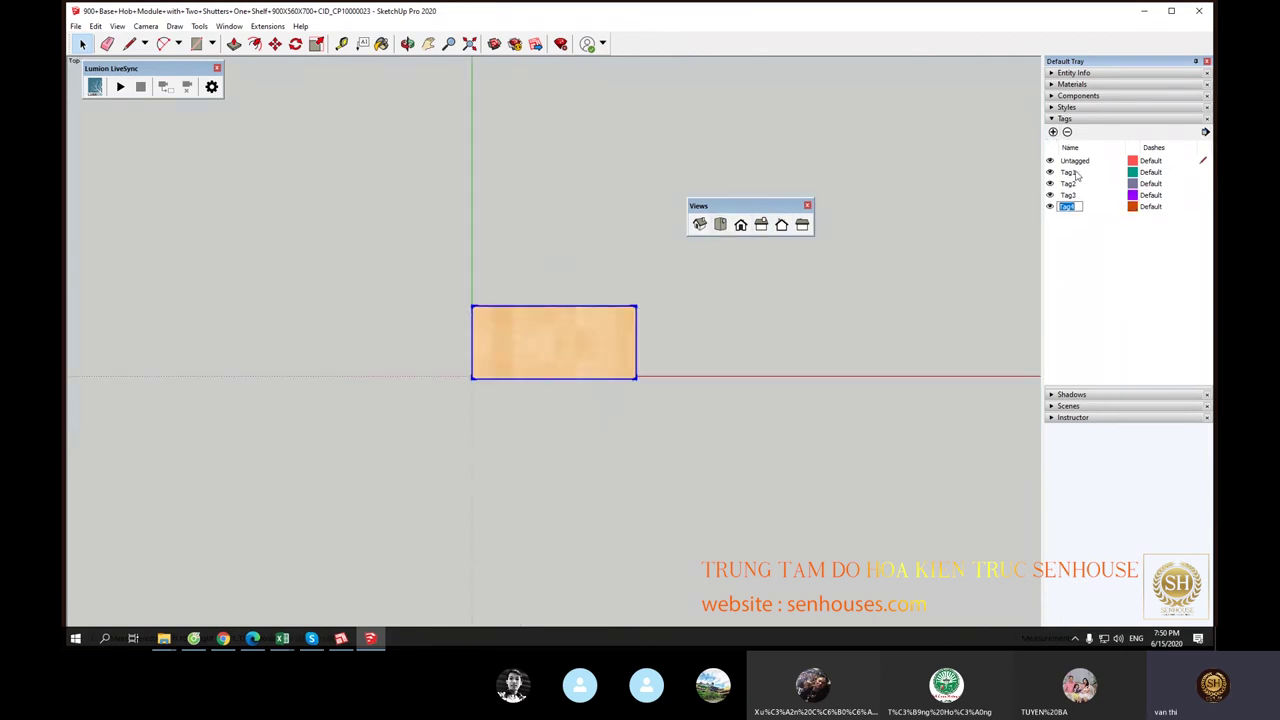
{"action": "left_click", "coordinate": [1076, 175]}
{"action": "left_click", "coordinate": [1062, 119]}
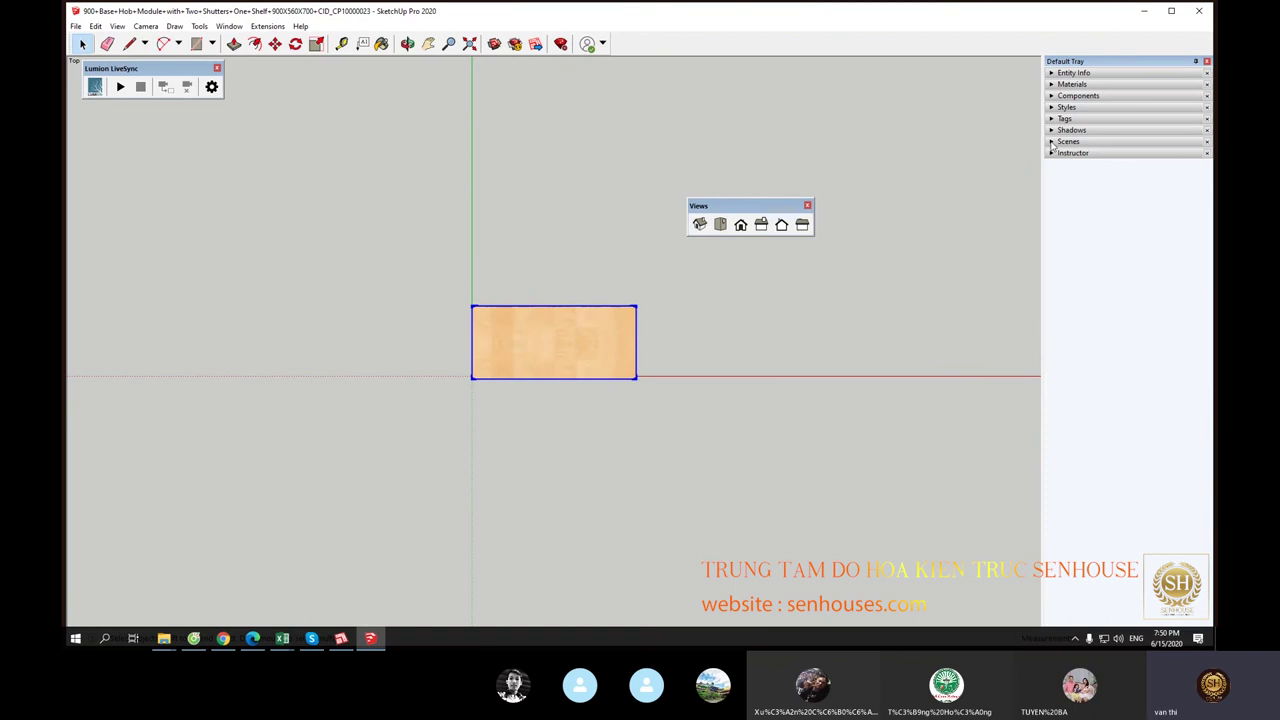
{"action": "left_click", "coordinate": [1054, 141]}
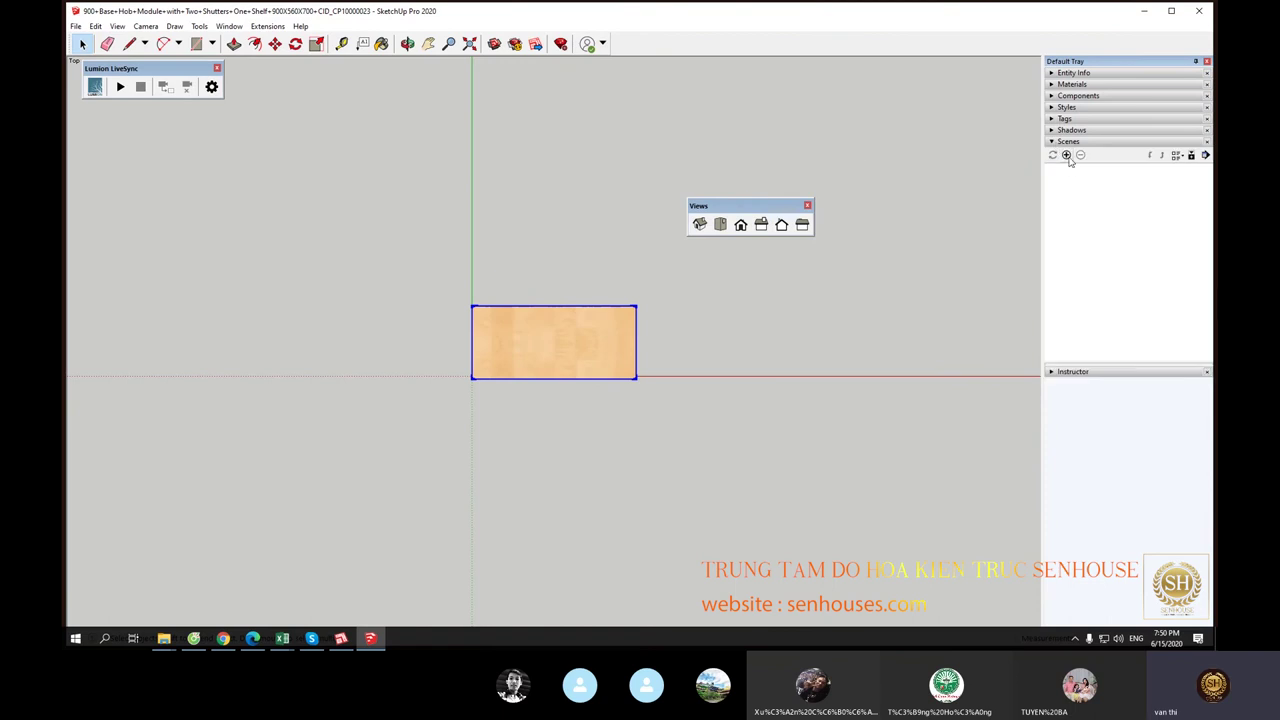
Step: Save the top, front and right side views as scenes
{"action": "left_click", "coordinate": [1066, 170]}
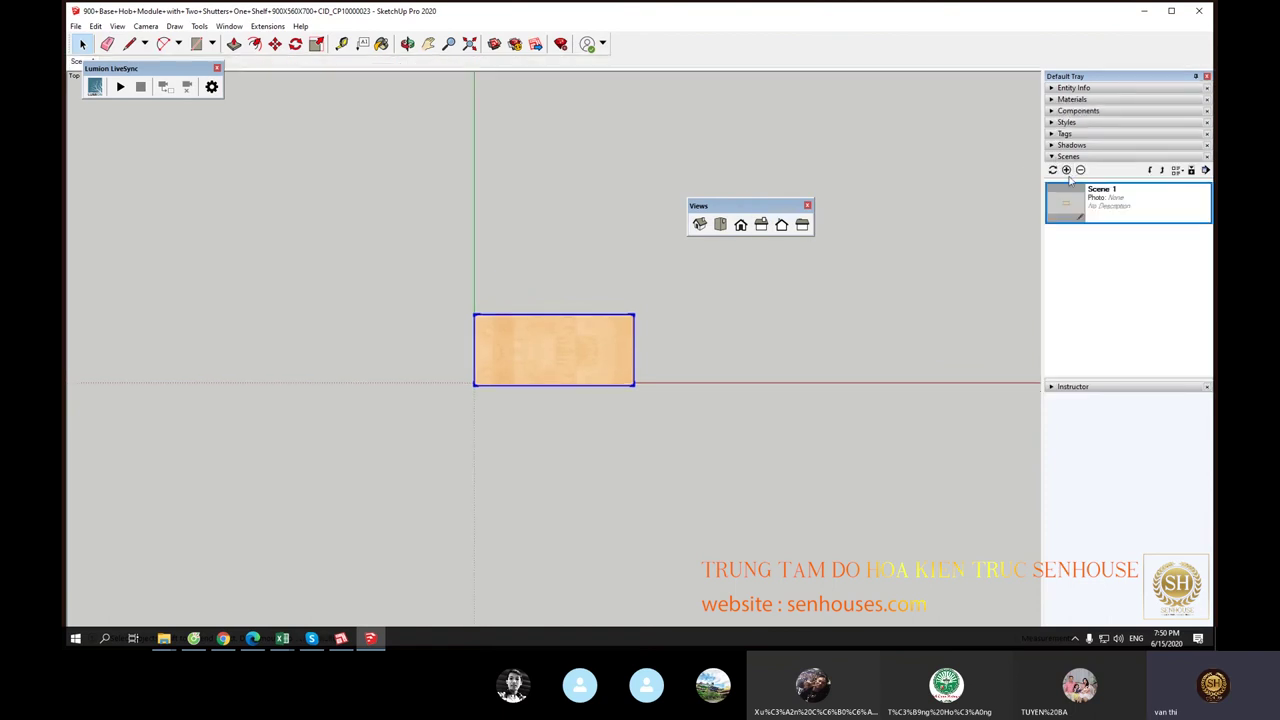
{"action": "left_click", "coordinate": [740, 225]}
{"action": "left_click", "coordinate": [1066, 170]}
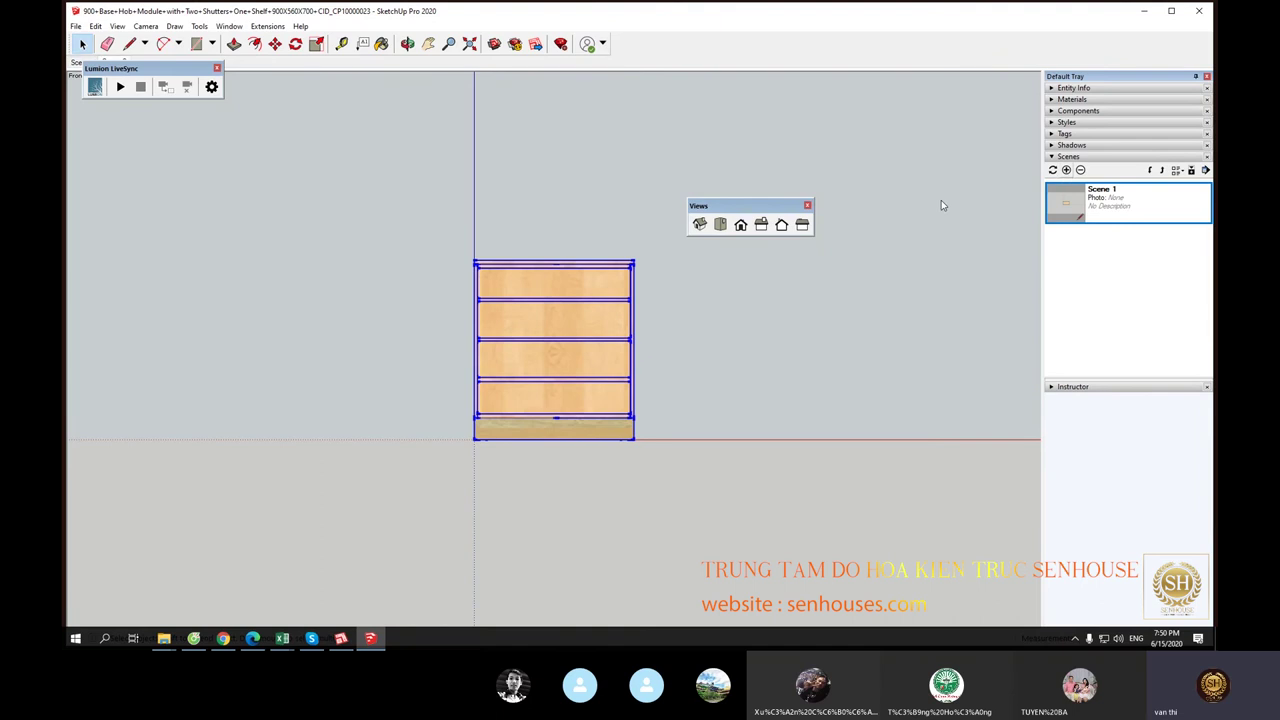
{"action": "left_click", "coordinate": [761, 225]}
{"action": "left_click", "coordinate": [1067, 171]}
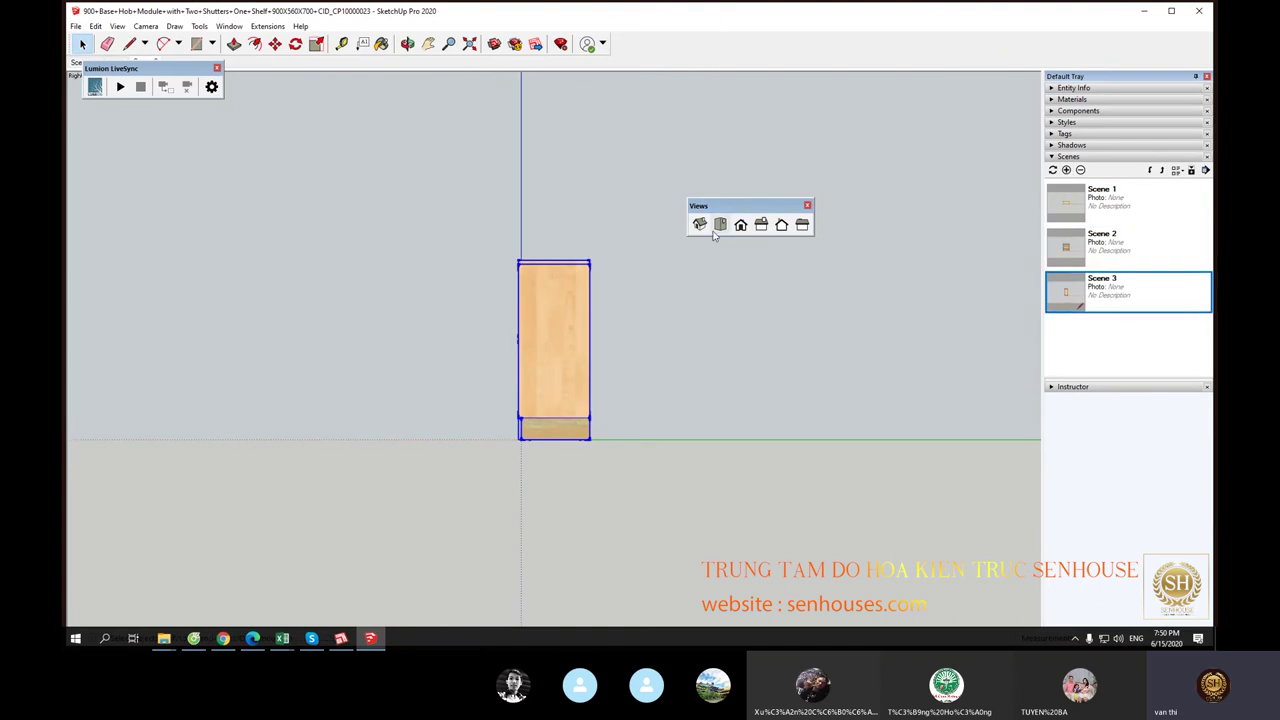
Step: Add a perspective isometric scene, zoom closer, and update Scene 4 to that view
{"action": "left_click", "coordinate": [700, 225]}
{"action": "left_click", "coordinate": [145, 26]}
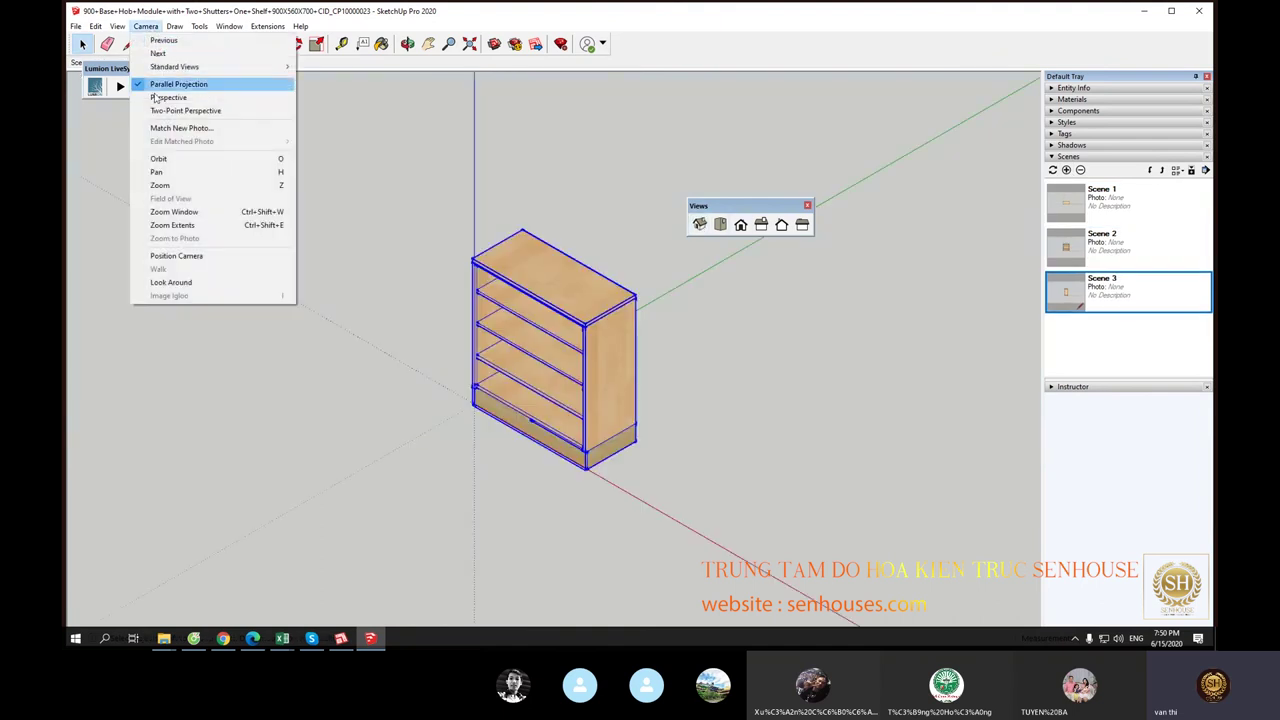
{"action": "left_click", "coordinate": [168, 97]}
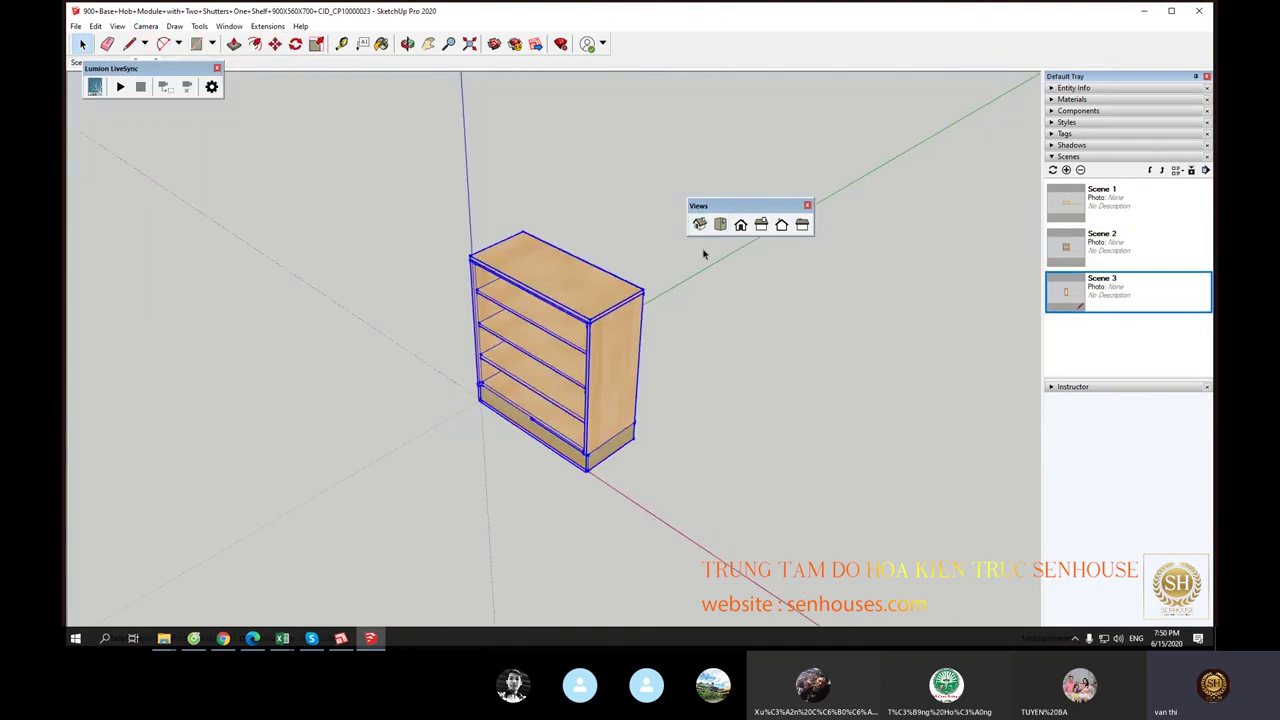
{"action": "left_click", "coordinate": [1066, 170]}
{"action": "scroll", "coordinate": [551, 371], "scroll_direction": "up", "scroll_amount": 3}
{"action": "scroll", "coordinate": [563, 374], "scroll_direction": "up", "scroll_amount": 1}
{"action": "scroll", "coordinate": [657, 323], "scroll_direction": "up", "scroll_amount": 1}
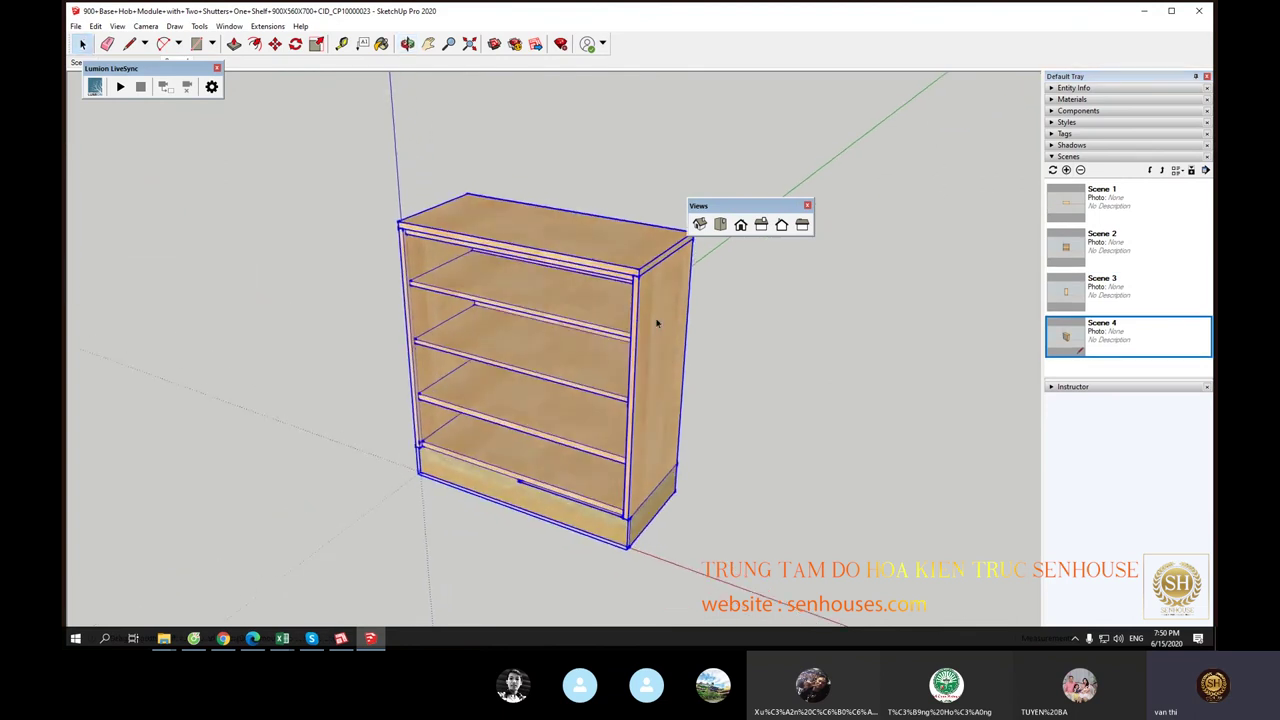
{"action": "left_click", "coordinate": [1052, 170]}
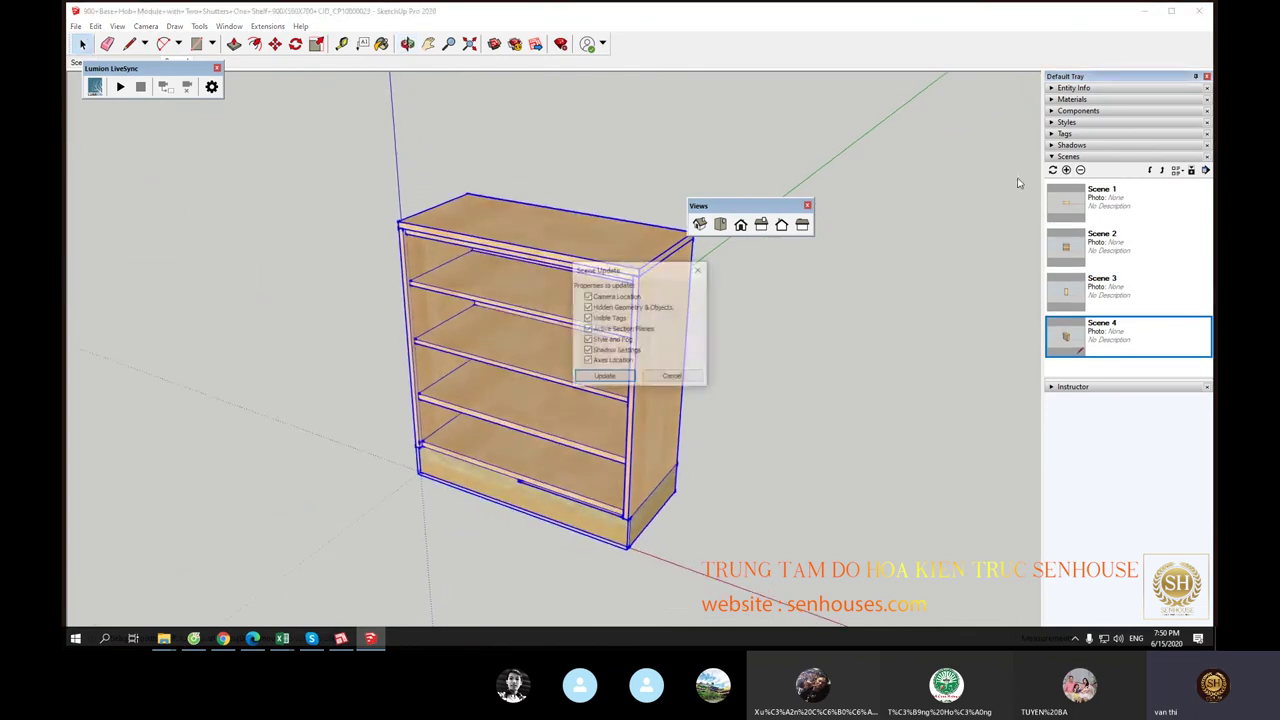
{"action": "left_click", "coordinate": [620, 378]}
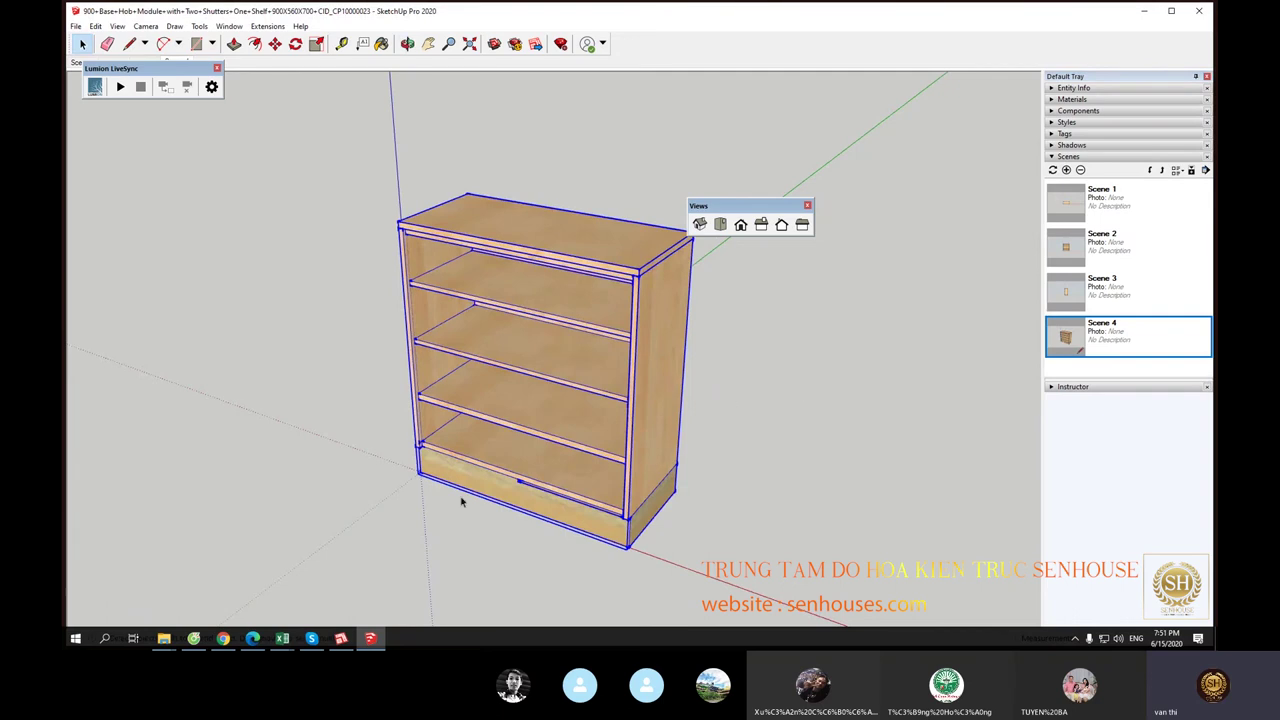
Step: Update the cabinet viewport's model reference in LayOut, then delete the viewport
{"action": "left_click", "coordinate": [340, 638]}
{"action": "right_click", "coordinate": [555, 414]}
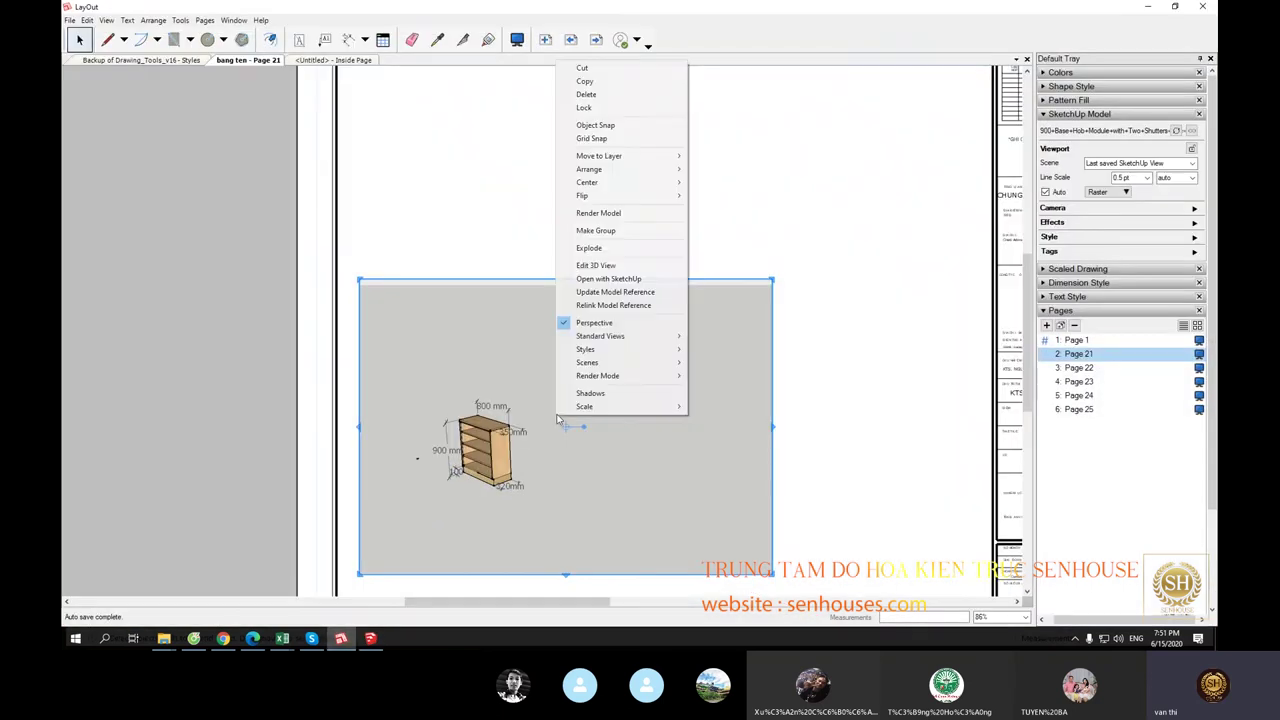
{"action": "left_click", "coordinate": [617, 292]}
{"action": "scroll", "coordinate": [633, 400], "scroll_direction": "up", "scroll_amount": 1}
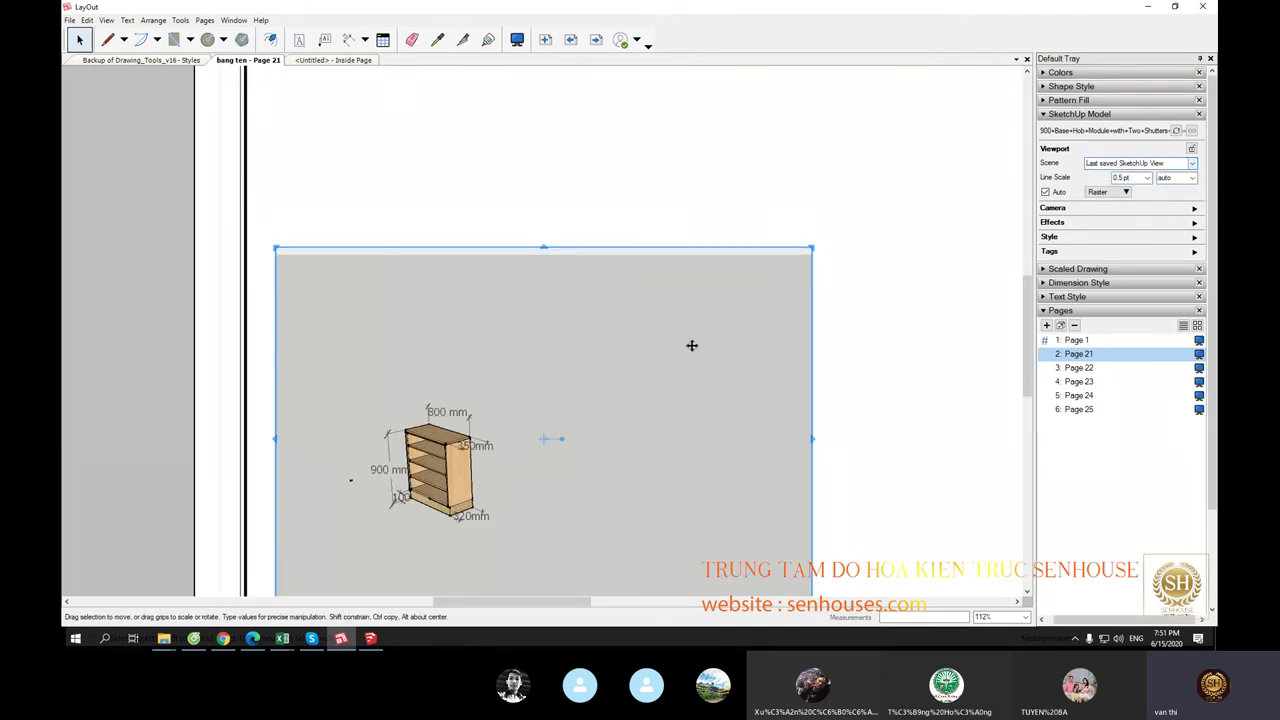
{"action": "key", "text": "Delete"}
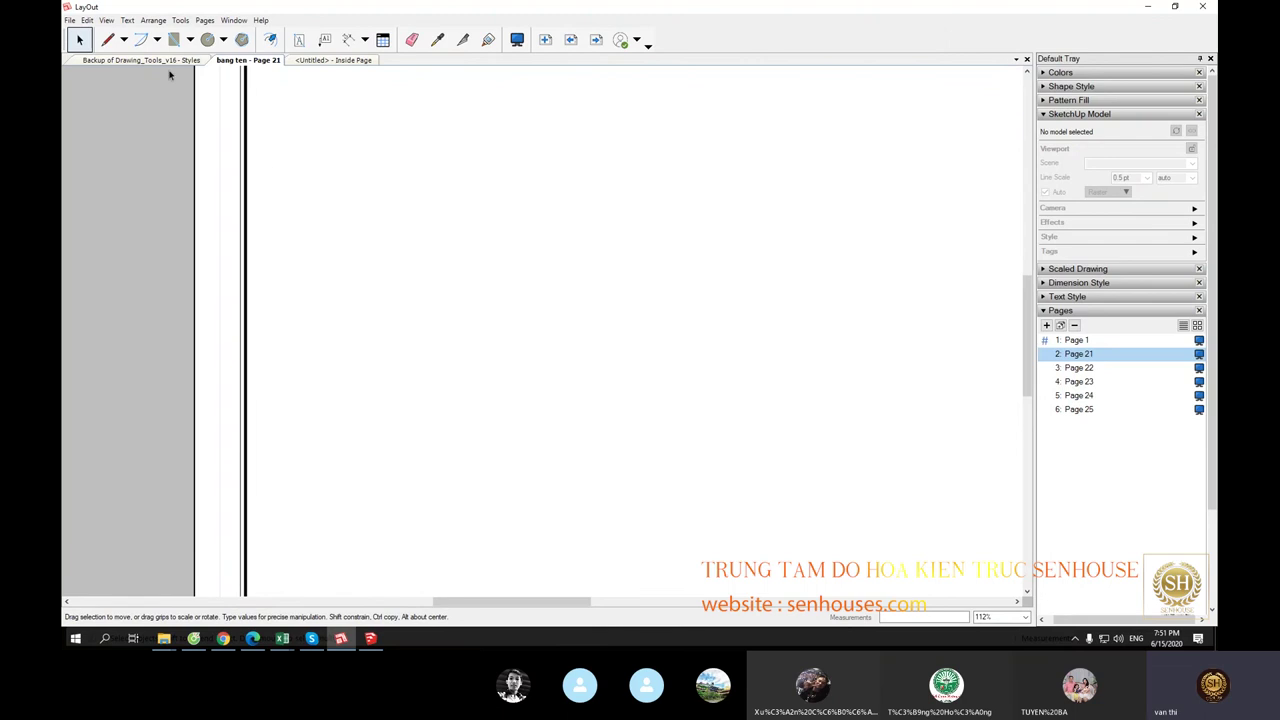
Step: Start File > Insert and open the cabinet model from the library folder in SketchUp
{"action": "left_click", "coordinate": [66, 24]}
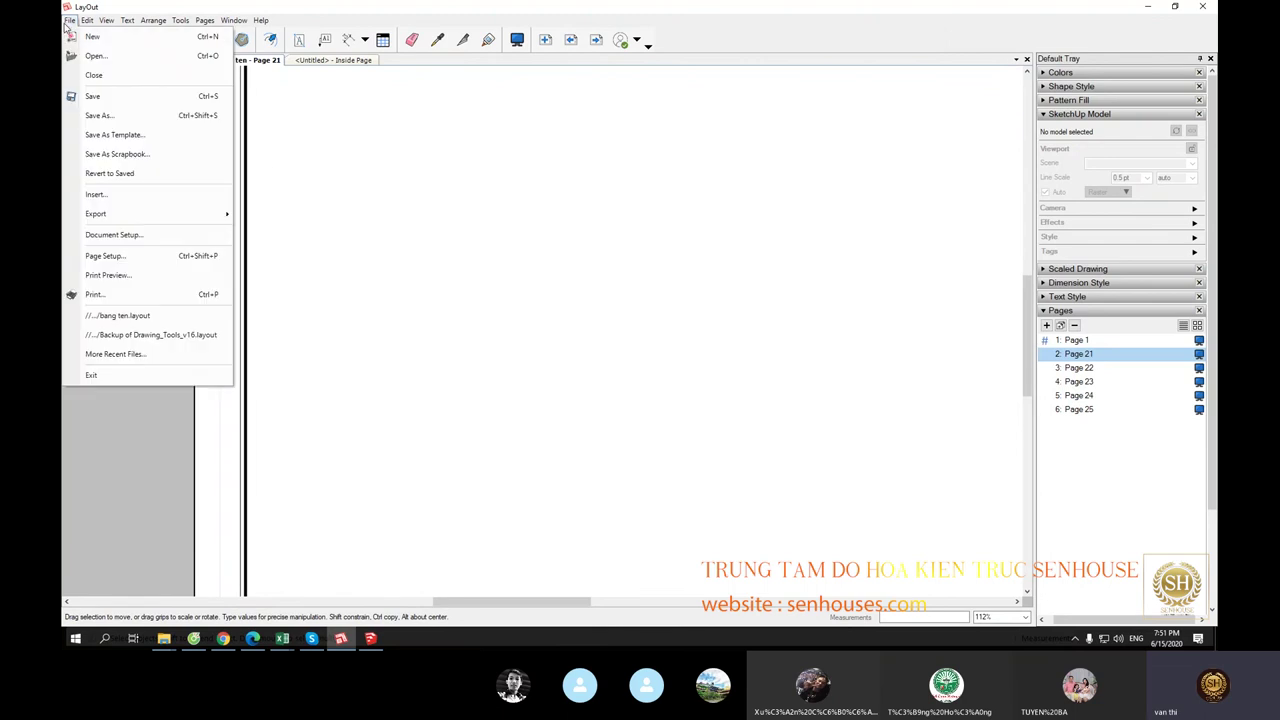
{"action": "left_click", "coordinate": [123, 197]}
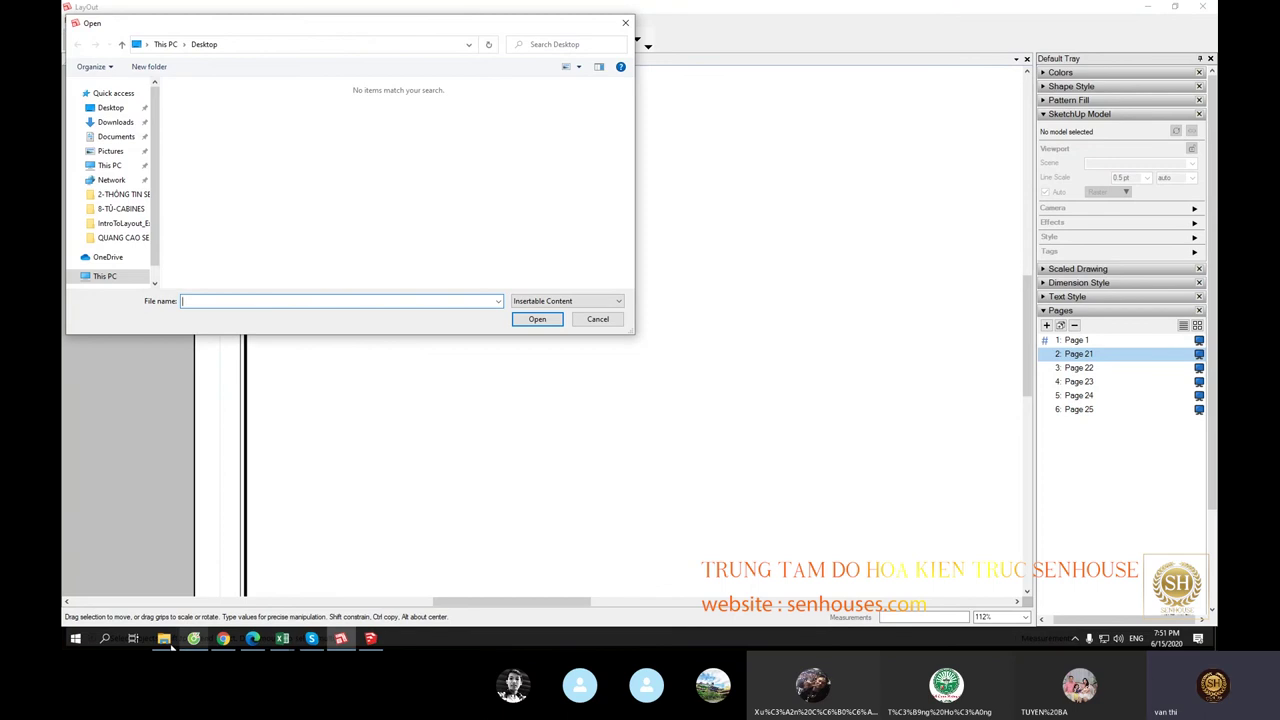
{"action": "mouse_move", "coordinate": [164, 638]}
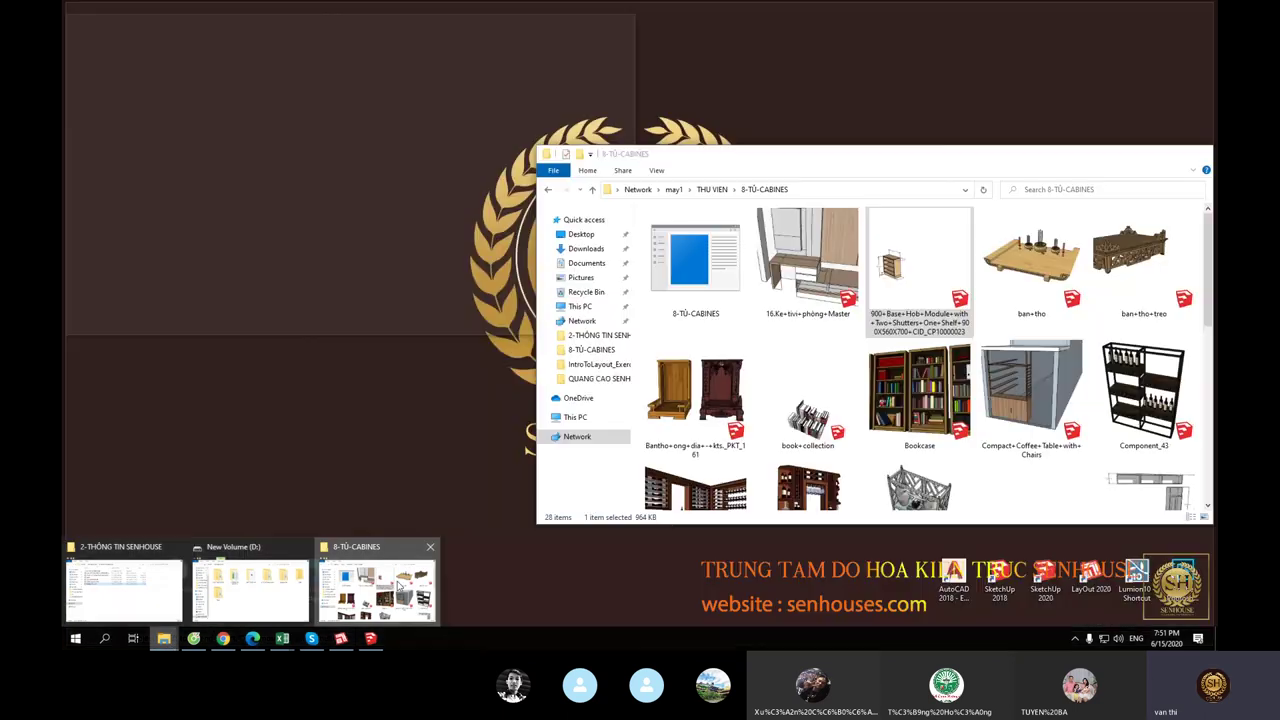
{"action": "left_click", "coordinate": [399, 588]}
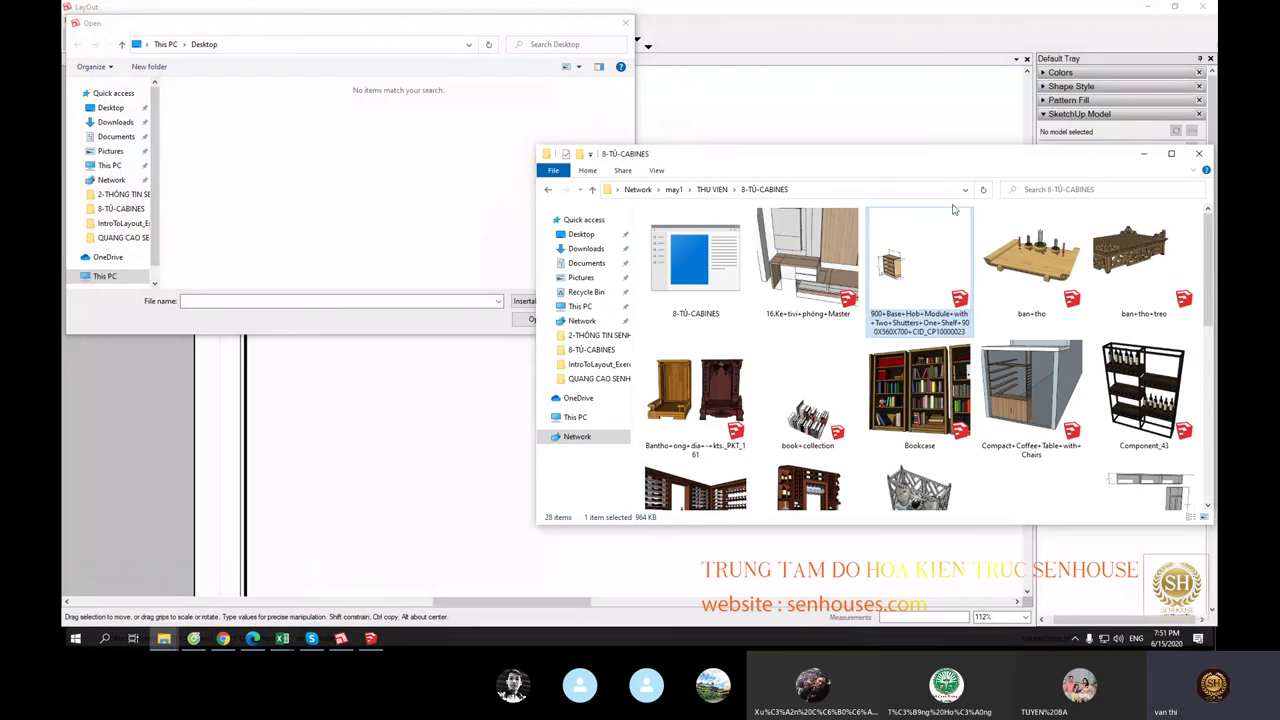
{"action": "scroll", "coordinate": [900, 300], "scroll_direction": "down", "scroll_amount": 3}
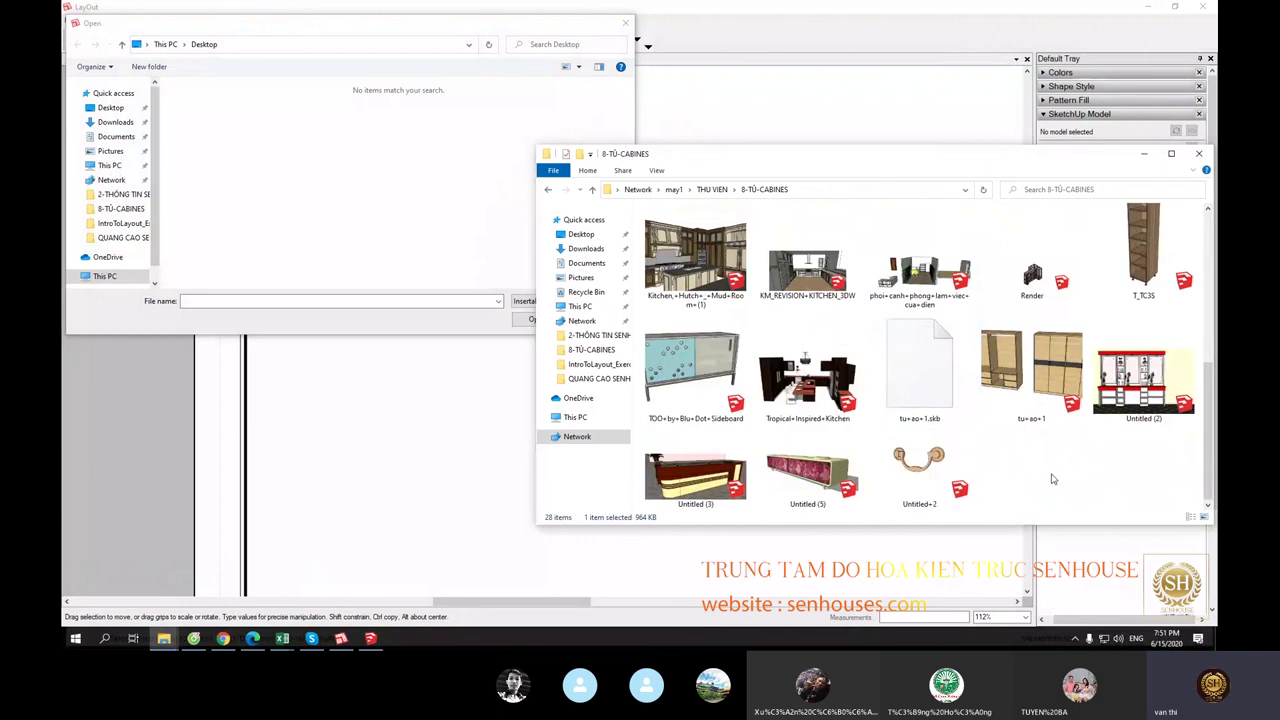
{"action": "scroll", "coordinate": [1000, 380], "scroll_direction": "up", "scroll_amount": 3}
{"action": "scroll", "coordinate": [950, 290], "scroll_direction": "up", "scroll_amount": 3}
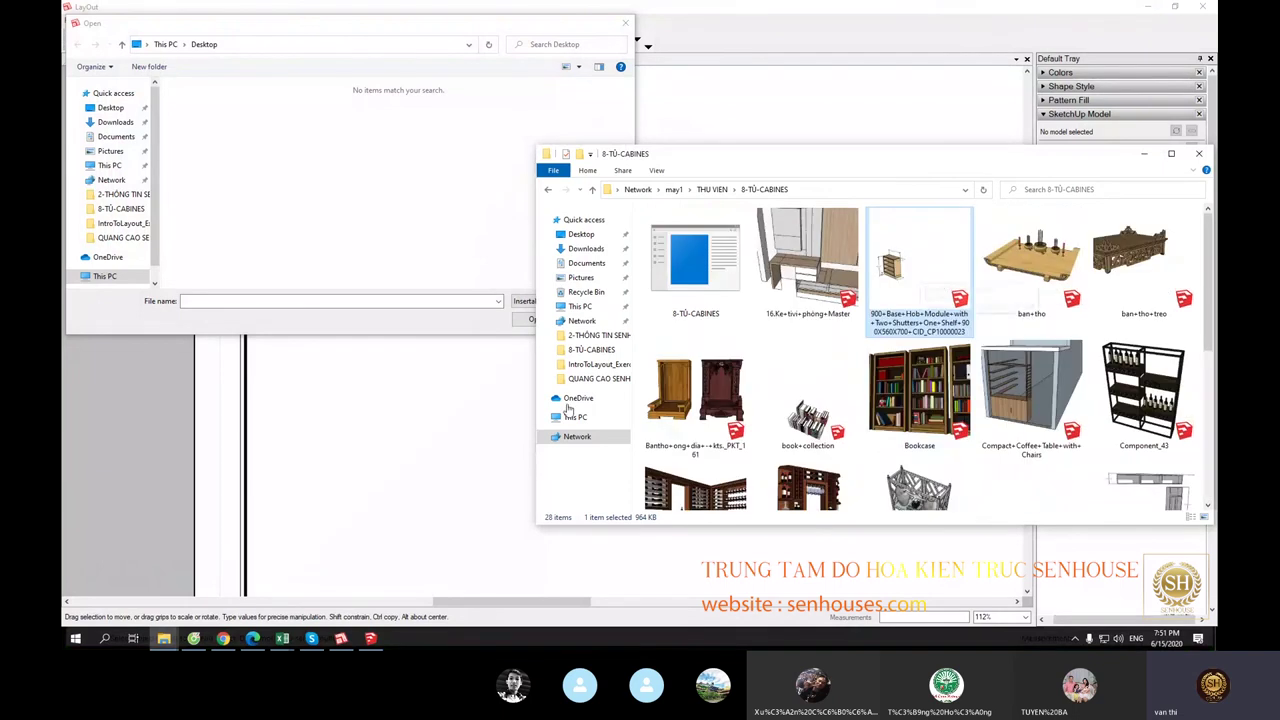
{"action": "double_click", "coordinate": [960, 300]}
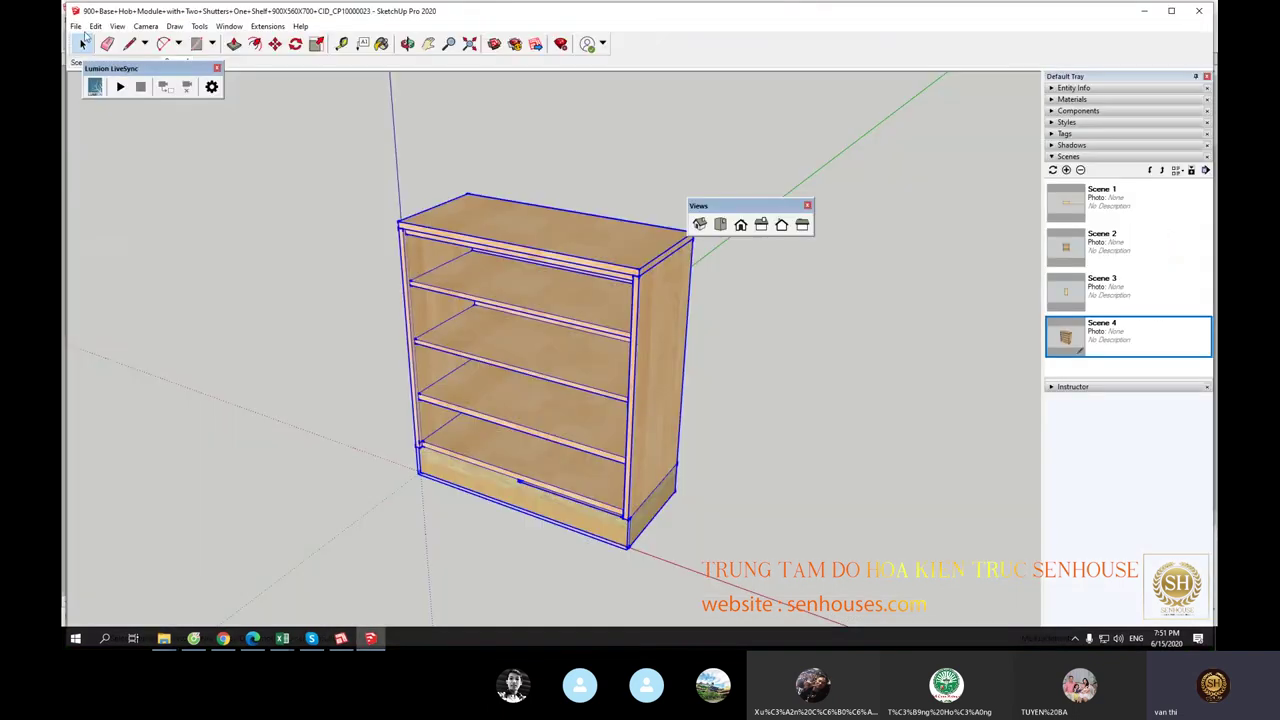
Step: Save the cabinet model as 'tủ kệ' on the Desktop with Save As
{"action": "left_click", "coordinate": [76, 26]}
{"action": "left_click", "coordinate": [120, 100]}
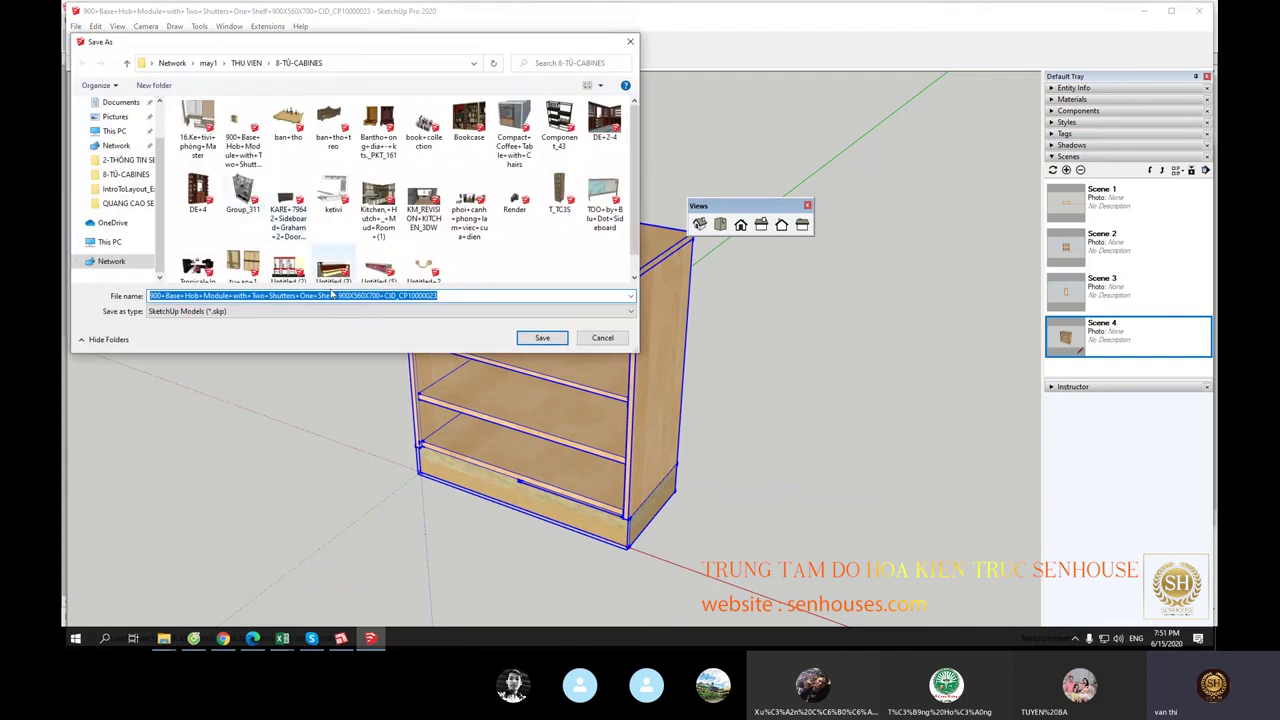
{"action": "type", "text": "tủ kệ"}
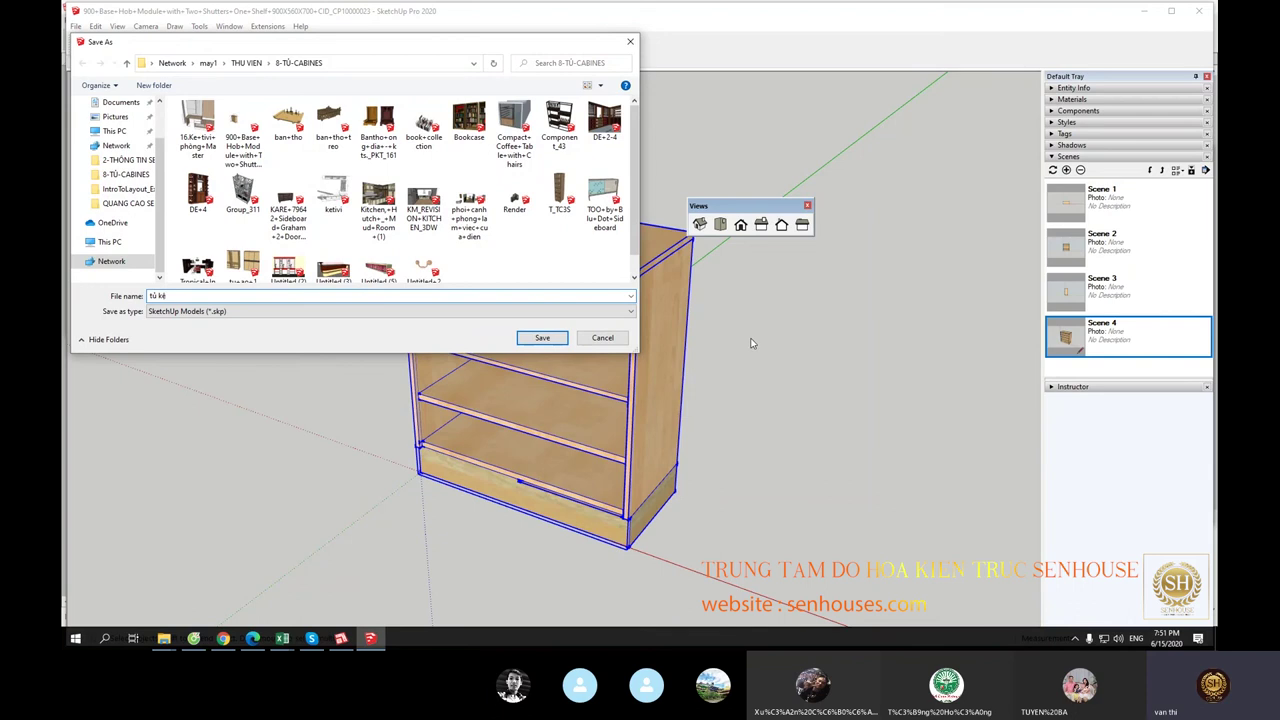
{"action": "left_click", "coordinate": [541, 337]}
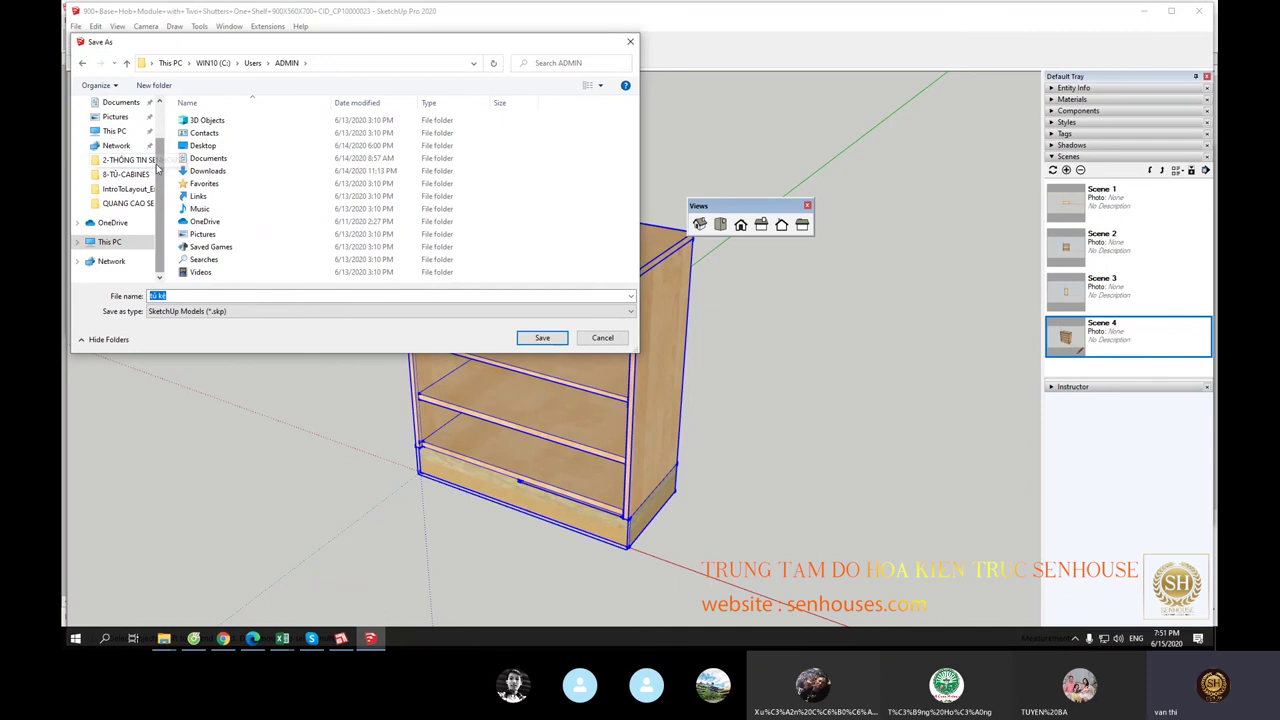
{"action": "scroll", "coordinate": [120, 150], "scroll_direction": "up", "scroll_amount": 2}
{"action": "left_click", "coordinate": [116, 126]}
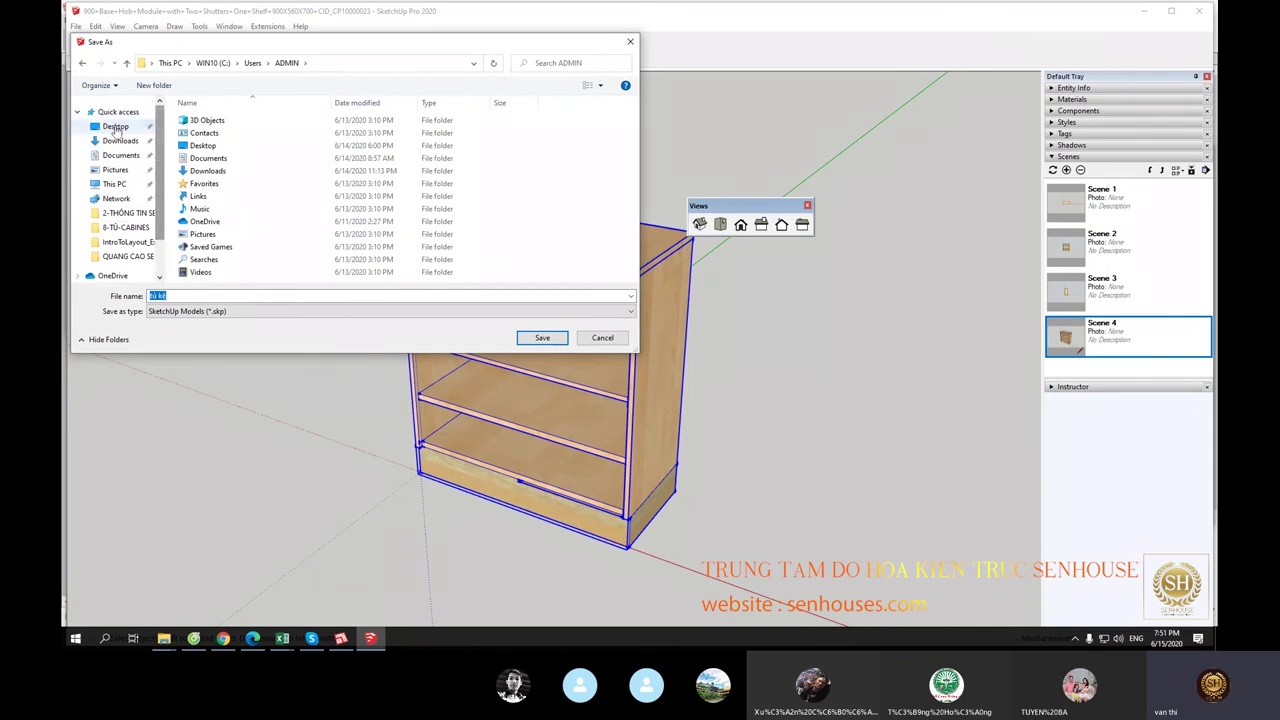
{"action": "left_click", "coordinate": [542, 337]}
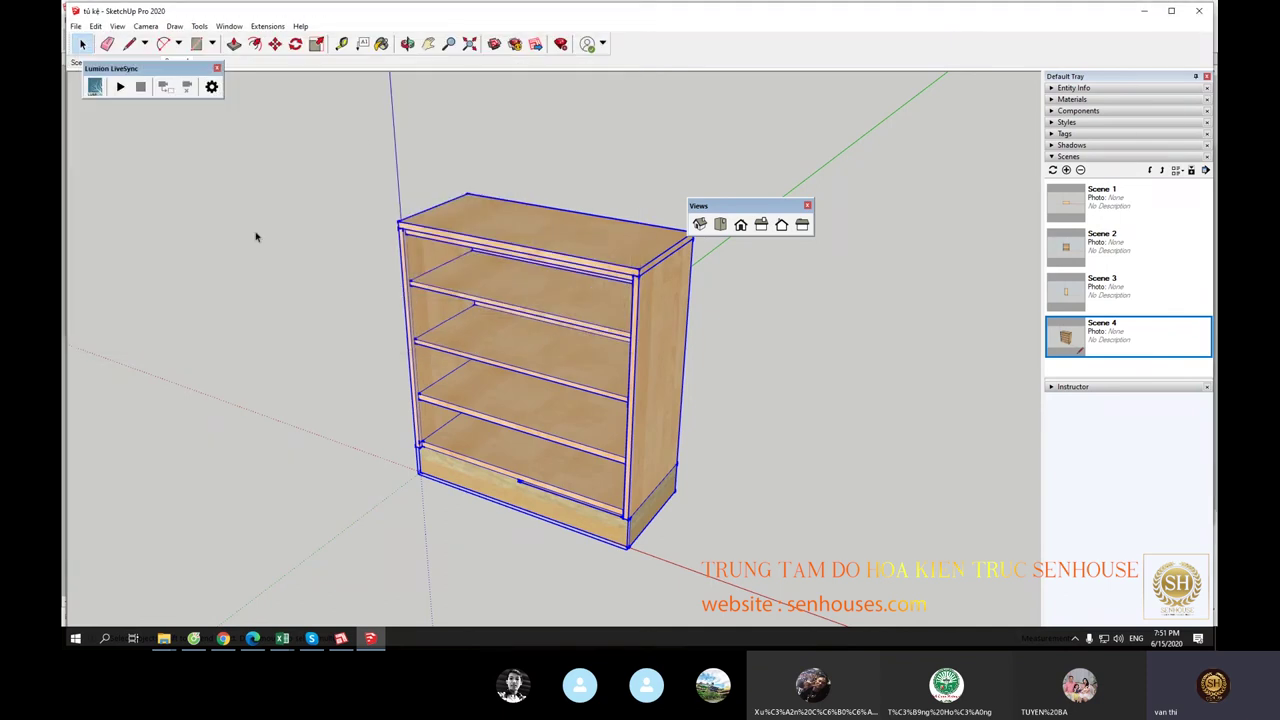
Step: Insert tủ kệ.skp onto LayOut's Page 21
{"action": "left_click", "coordinate": [341, 638]}
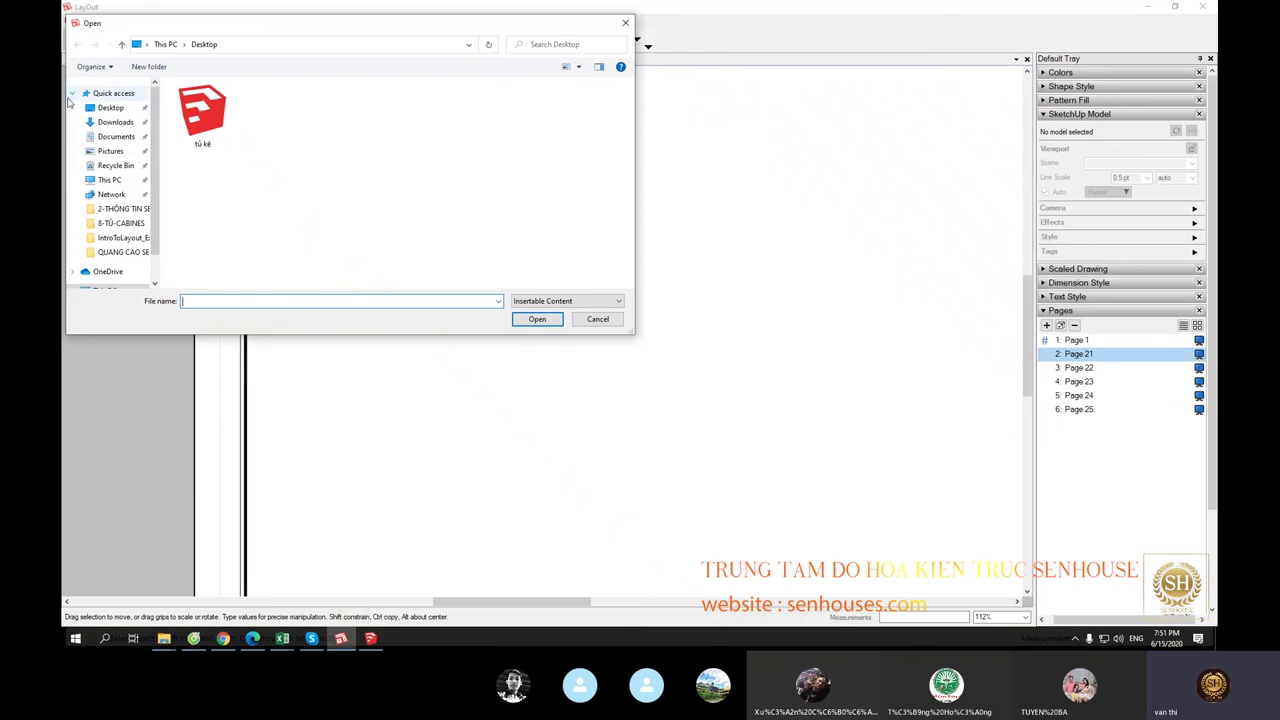
{"action": "left_click", "coordinate": [202, 112]}
{"action": "left_click", "coordinate": [530, 319]}
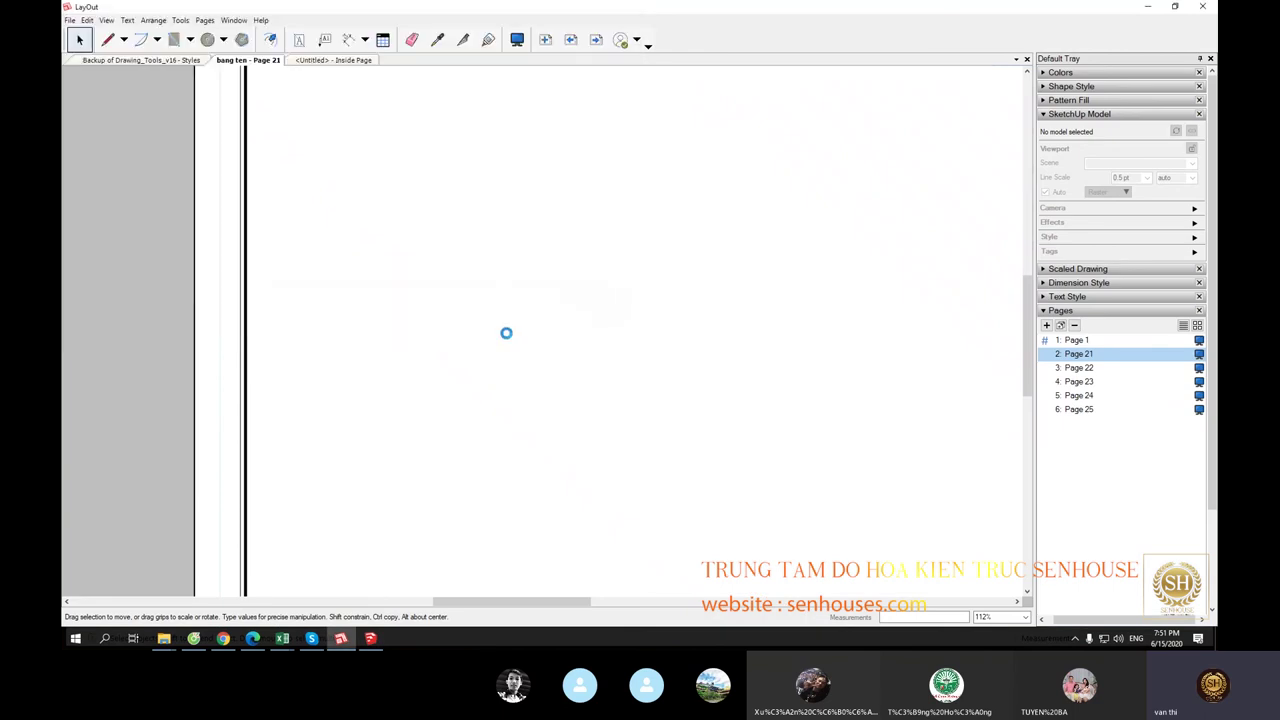
Step: Position the new cabinet viewport in the sheet's upper-left corner
{"action": "scroll", "coordinate": [518, 343], "scroll_direction": "down", "scroll_amount": 2}
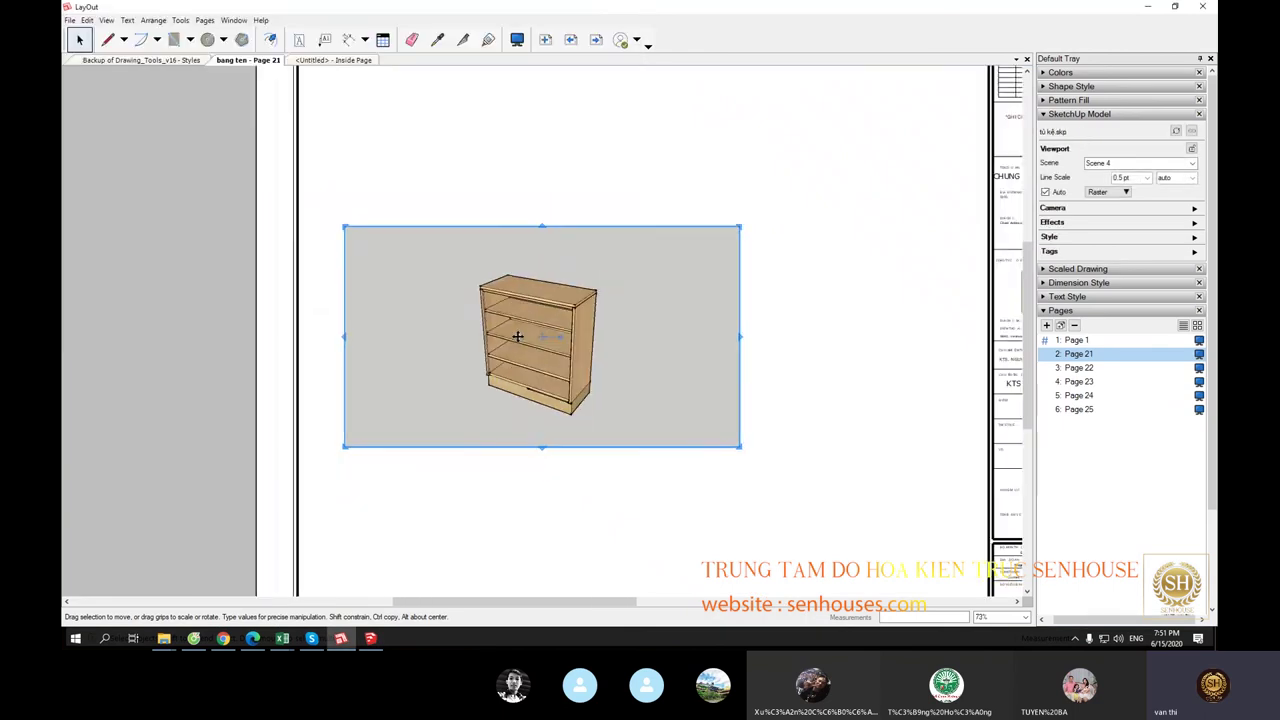
{"action": "scroll", "coordinate": [483, 286], "scroll_direction": "down", "scroll_amount": 3}
{"action": "scroll", "coordinate": [554, 344], "scroll_direction": "down", "scroll_amount": 1}
{"action": "scroll", "coordinate": [554, 344], "scroll_direction": "up", "scroll_amount": 5}
{"action": "left_click_drag", "start_coordinate": [551, 303], "coordinate": [557, 257]}
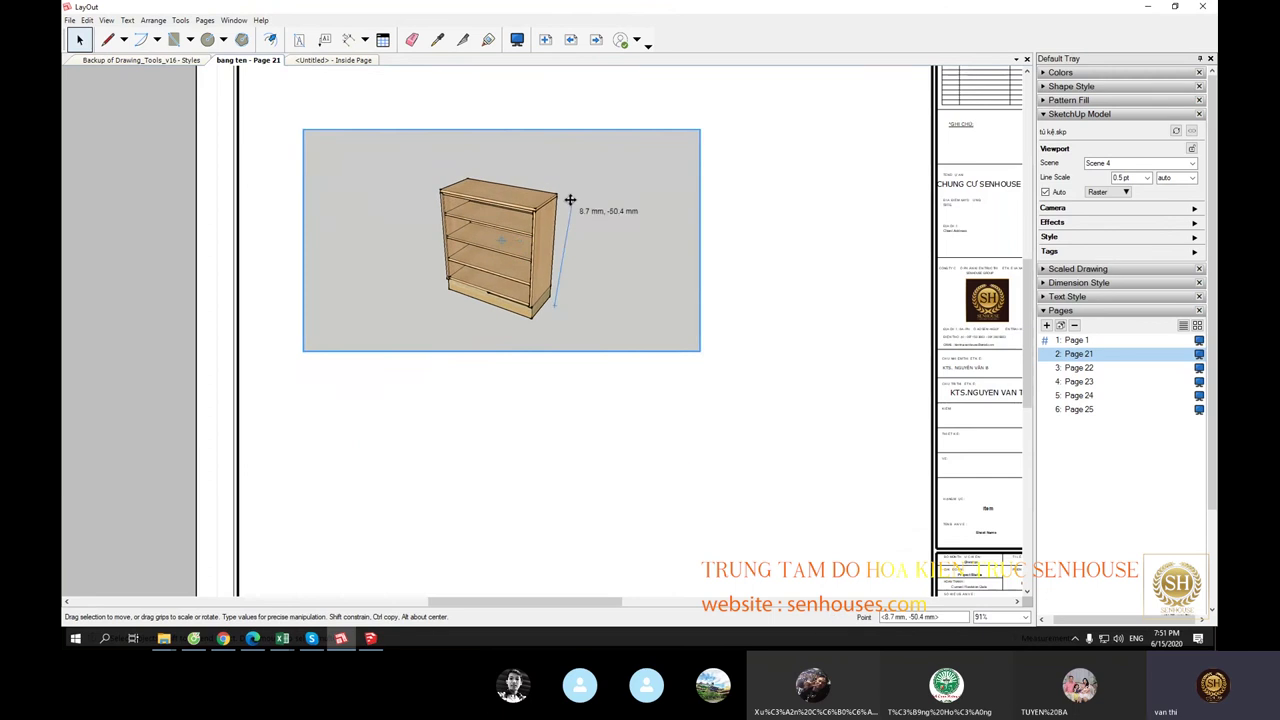
{"action": "scroll", "coordinate": [566, 223], "scroll_direction": "down", "scroll_amount": 6}
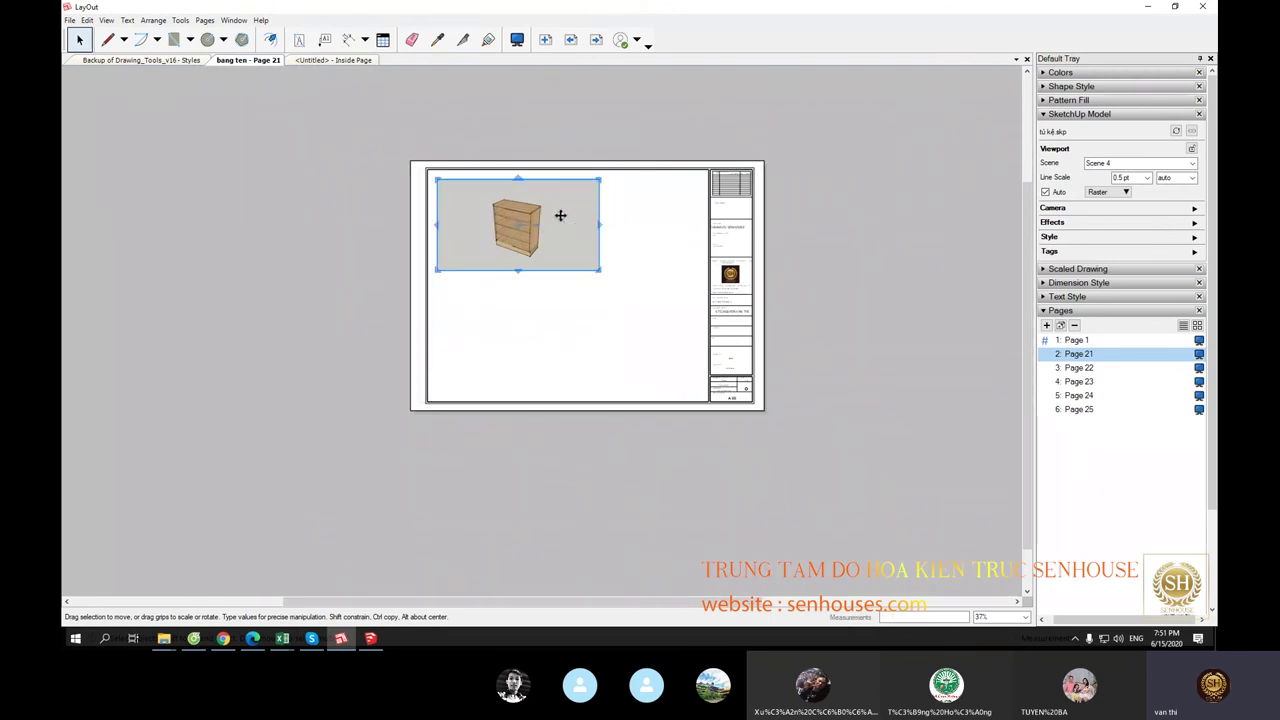
{"action": "scroll", "coordinate": [565, 221], "scroll_direction": "up", "scroll_amount": 3}
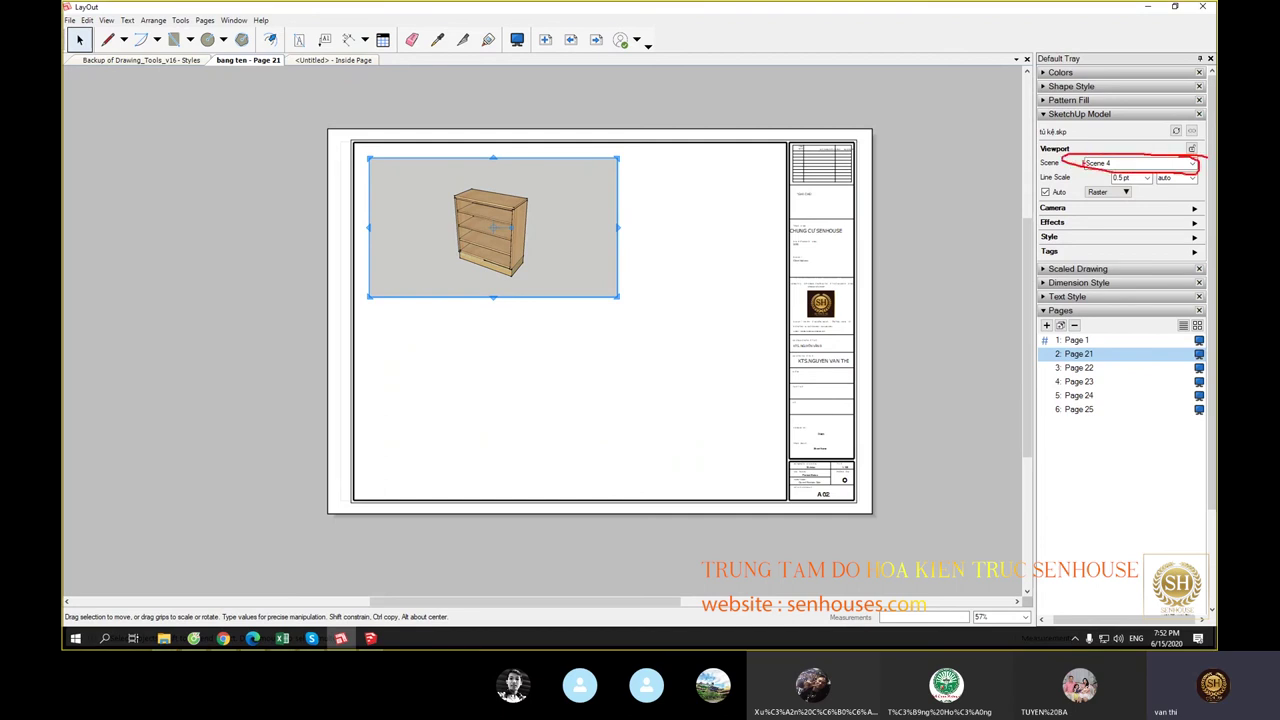
{"action": "left_click_drag", "start_coordinate": [1030, 172], "coordinate": [540, 220]}
{"action": "left_click_drag", "start_coordinate": [530, 160], "coordinate": [460, 162]}
Step: Show Scene 1 (top view) in the first viewport and shift it right on the sheet
{"action": "key", "text": "Escape"}
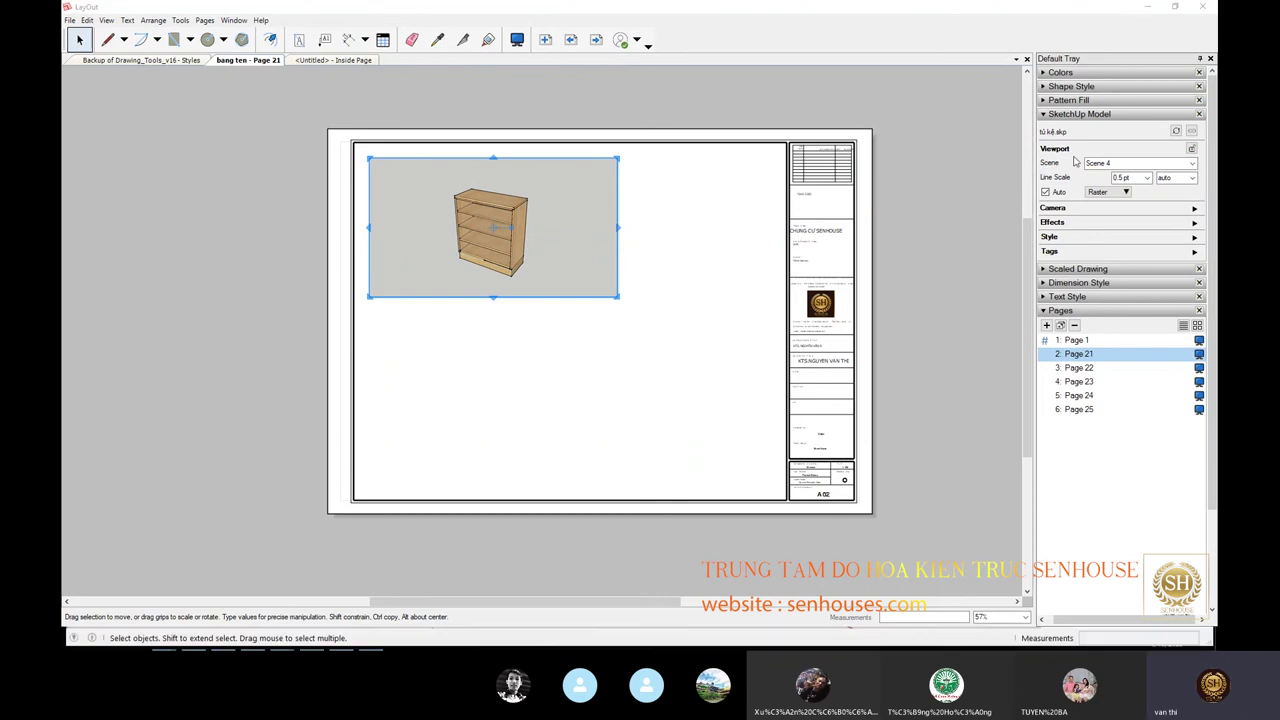
{"action": "left_click", "coordinate": [1192, 164]}
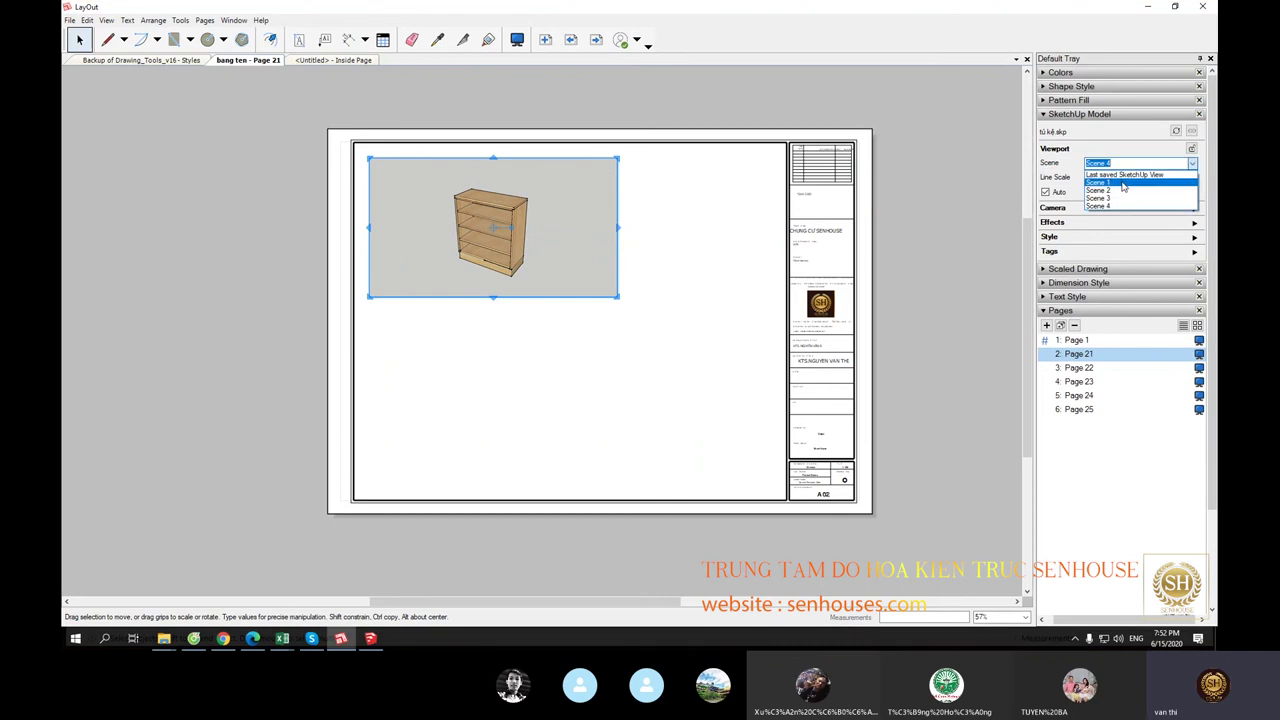
{"action": "left_click", "coordinate": [1120, 181]}
{"action": "scroll", "coordinate": [497, 255], "scroll_direction": "up", "scroll_amount": 2}
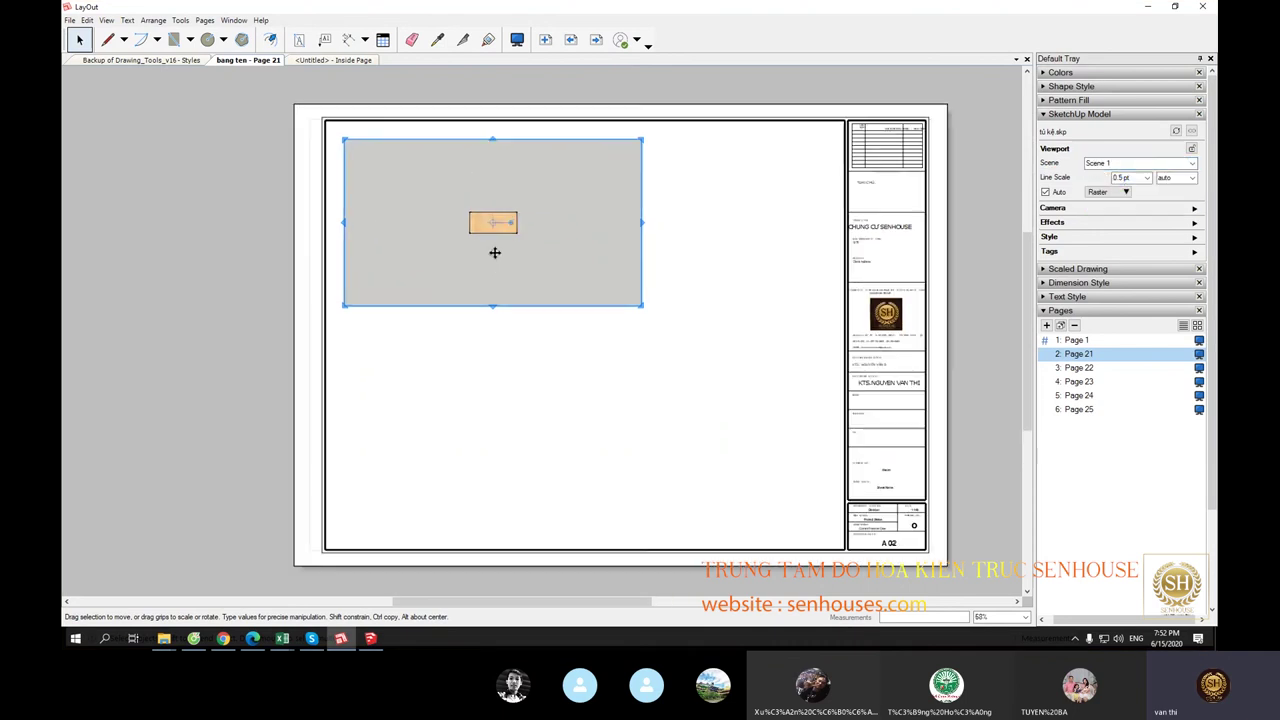
{"action": "scroll", "coordinate": [512, 230], "scroll_direction": "up", "scroll_amount": 2}
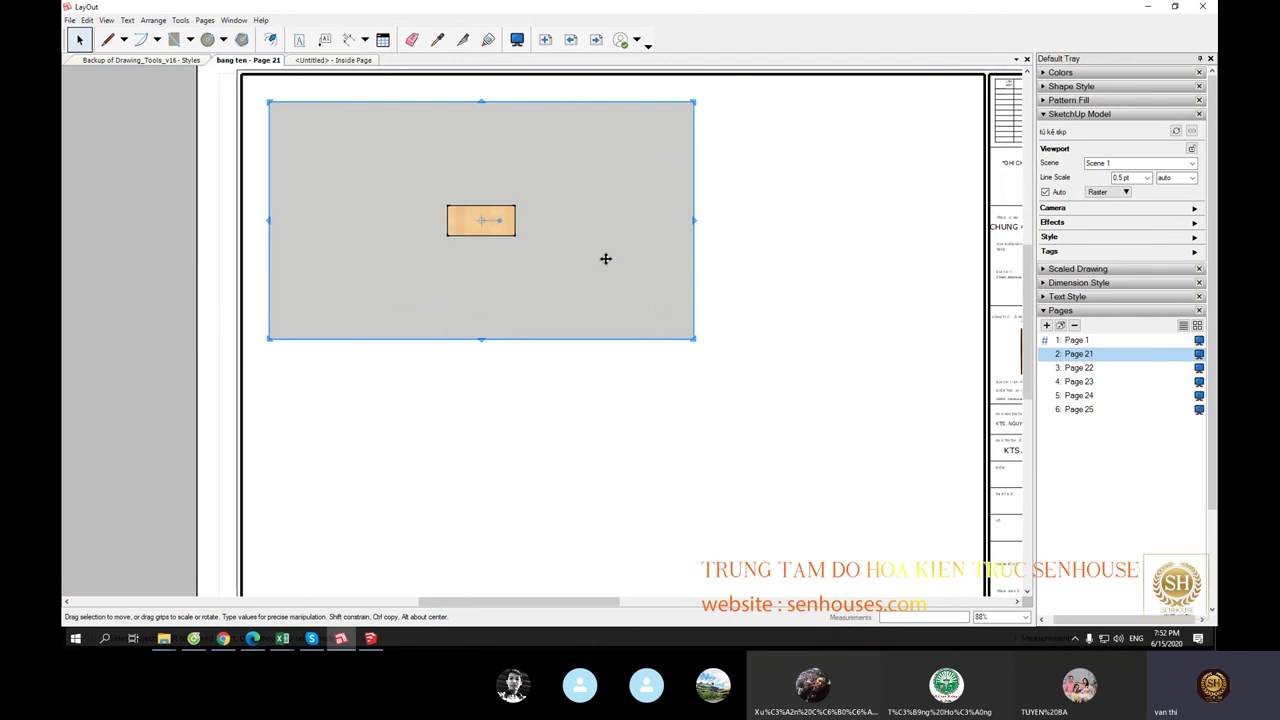
{"action": "scroll", "coordinate": [605, 258], "scroll_direction": "down", "scroll_amount": 1}
{"action": "mouse_move", "coordinate": [520, 253]}
{"action": "left_mouse_down"}
{"action": "mouse_move", "coordinate": [790, 252]}
{"action": "mouse_move", "coordinate": [703, 246]}
{"action": "mouse_move", "coordinate": [720, 251]}
{"action": "mouse_move", "coordinate": [718, 455]}
{"action": "mouse_move", "coordinate": [643, 423]}
{"action": "mouse_move", "coordinate": [545, 407]}
{"action": "mouse_move", "coordinate": [740, 405]}
{"action": "mouse_move", "coordinate": [500, 403]}
{"action": "mouse_move", "coordinate": [528, 404]}
{"action": "left_mouse_up"}
Step: Set the other viewports to front (bottom-left), Scene 3 side (bottom-right) and Scene 4 perspective (top-right)
{"action": "left_click", "coordinate": [1191, 163]}
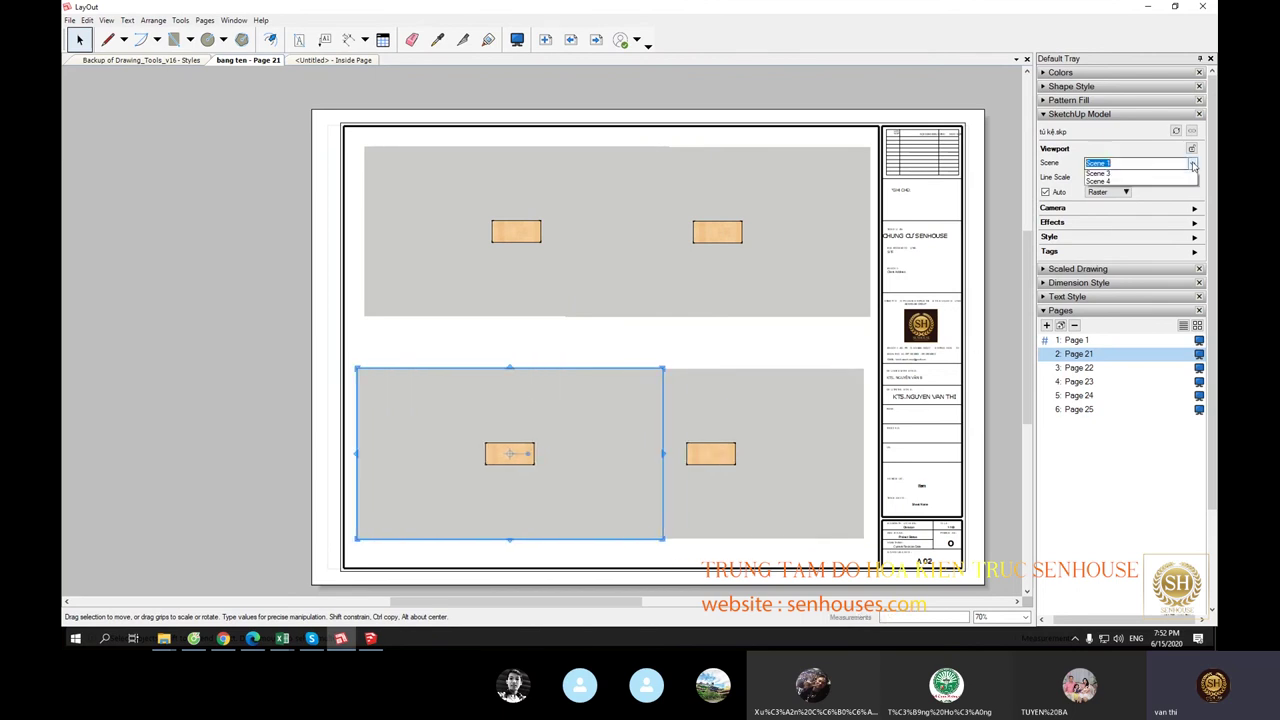
{"action": "left_click", "coordinate": [1145, 185]}
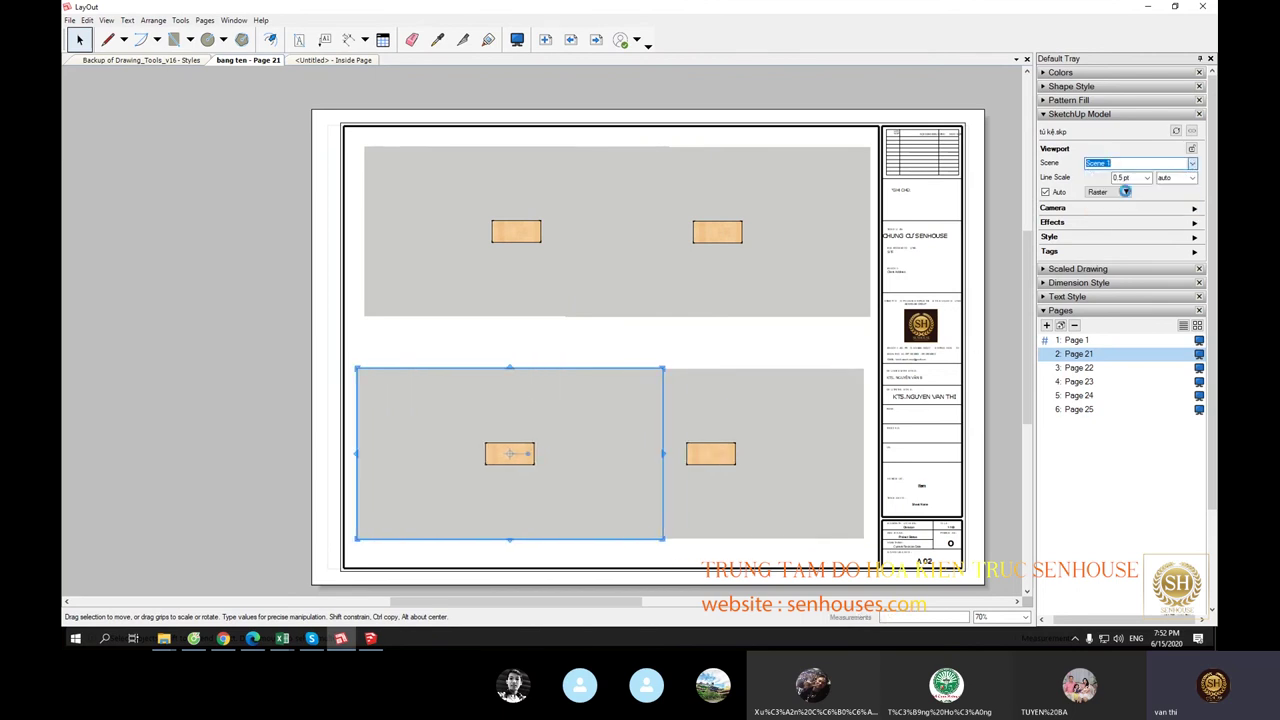
{"action": "left_click", "coordinate": [760, 445]}
{"action": "left_click", "coordinate": [1191, 163]}
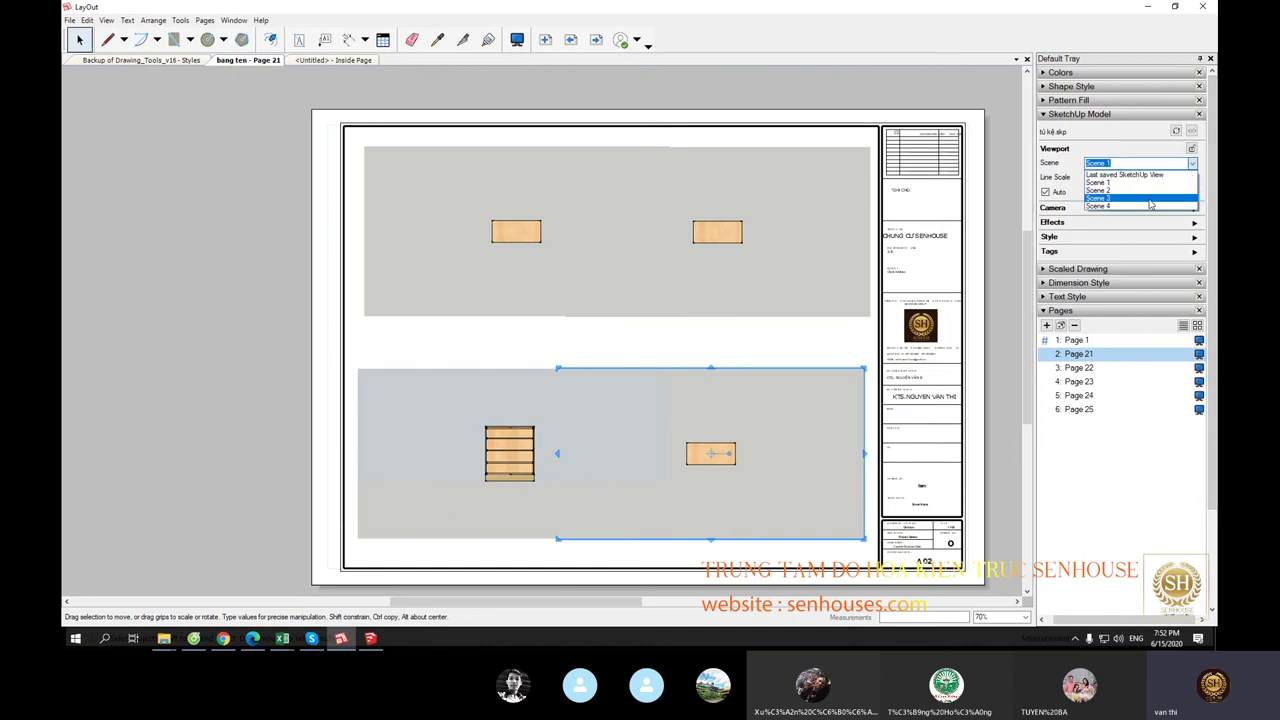
{"action": "left_click", "coordinate": [1152, 194]}
{"action": "left_click", "coordinate": [788, 272]}
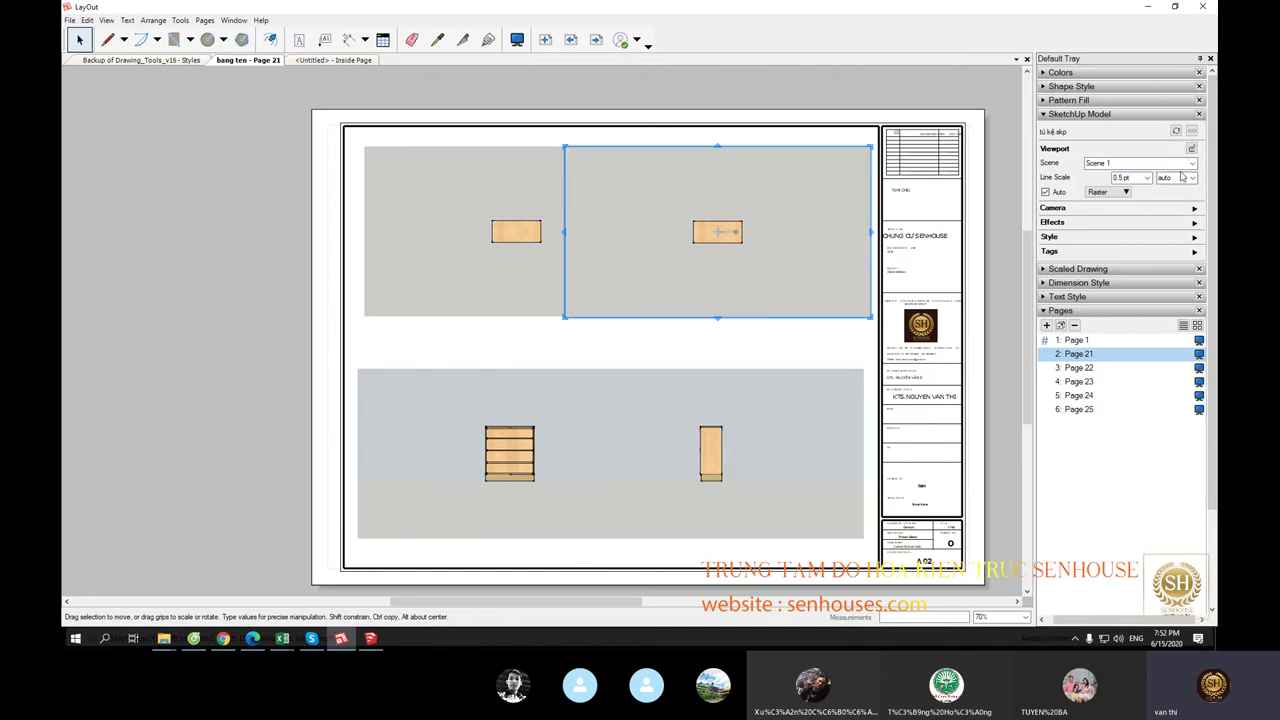
{"action": "left_click", "coordinate": [1191, 163]}
{"action": "left_click", "coordinate": [1093, 206]}
Step: Select each of the four viewports in turn to check which scene it shows
{"action": "left_click", "coordinate": [478, 268]}
{"action": "left_click", "coordinate": [509, 411]}
{"action": "left_click", "coordinate": [471, 229]}
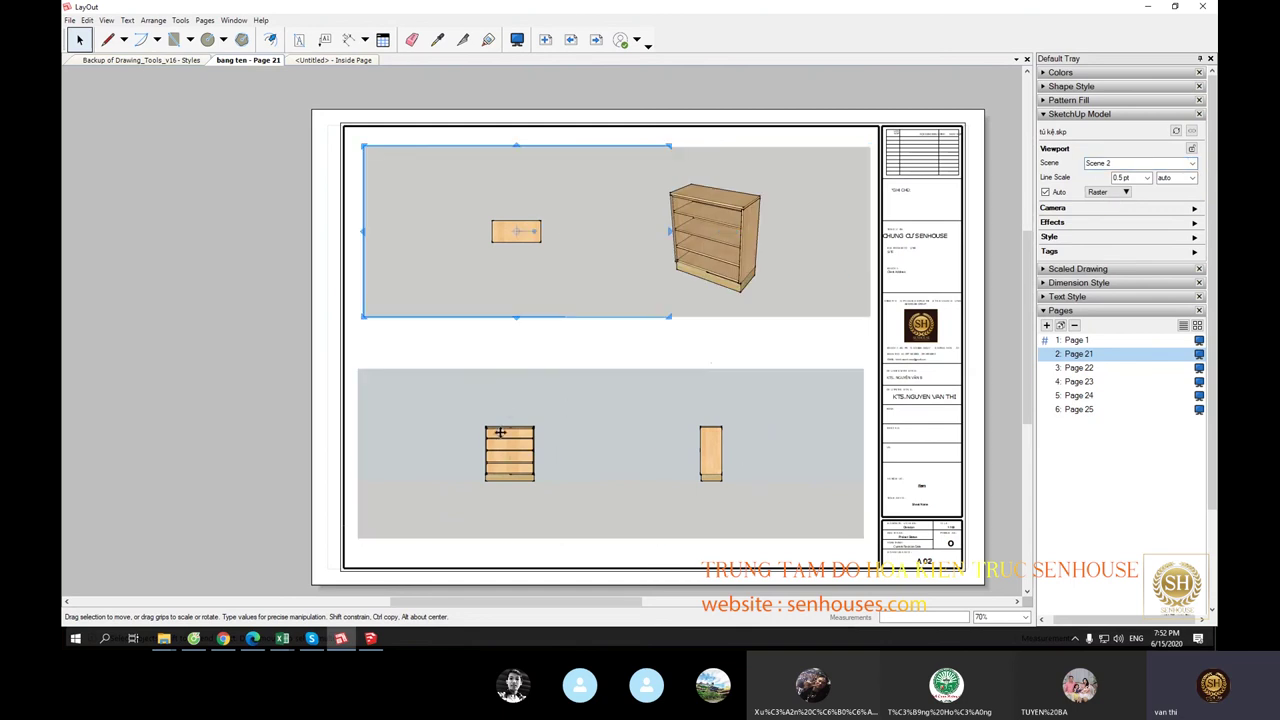
{"action": "left_click", "coordinate": [500, 432]}
{"action": "left_click", "coordinate": [528, 249]}
{"action": "left_click", "coordinate": [528, 480]}
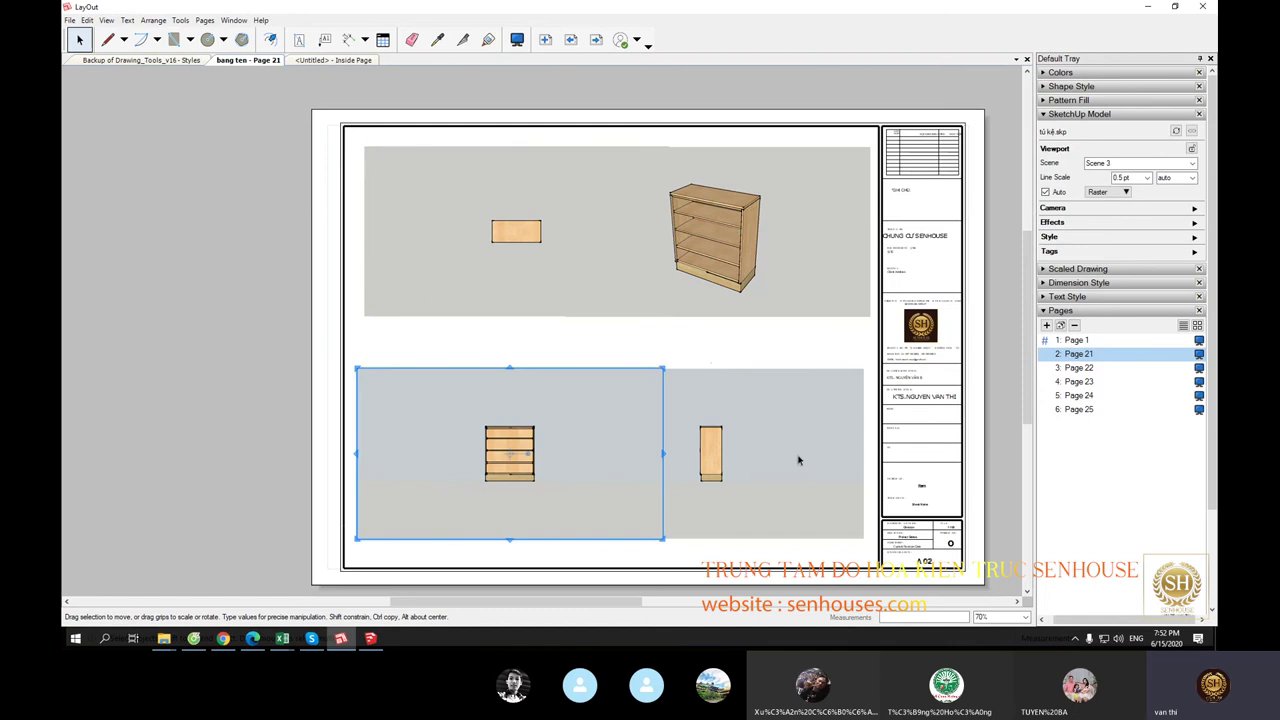
{"action": "left_click", "coordinate": [798, 460]}
{"action": "left_click", "coordinate": [760, 250]}
{"action": "left_click", "coordinate": [480, 260]}
{"action": "left_click", "coordinate": [486, 420]}
{"action": "left_click", "coordinate": [760, 450]}
{"action": "left_click", "coordinate": [768, 222]}
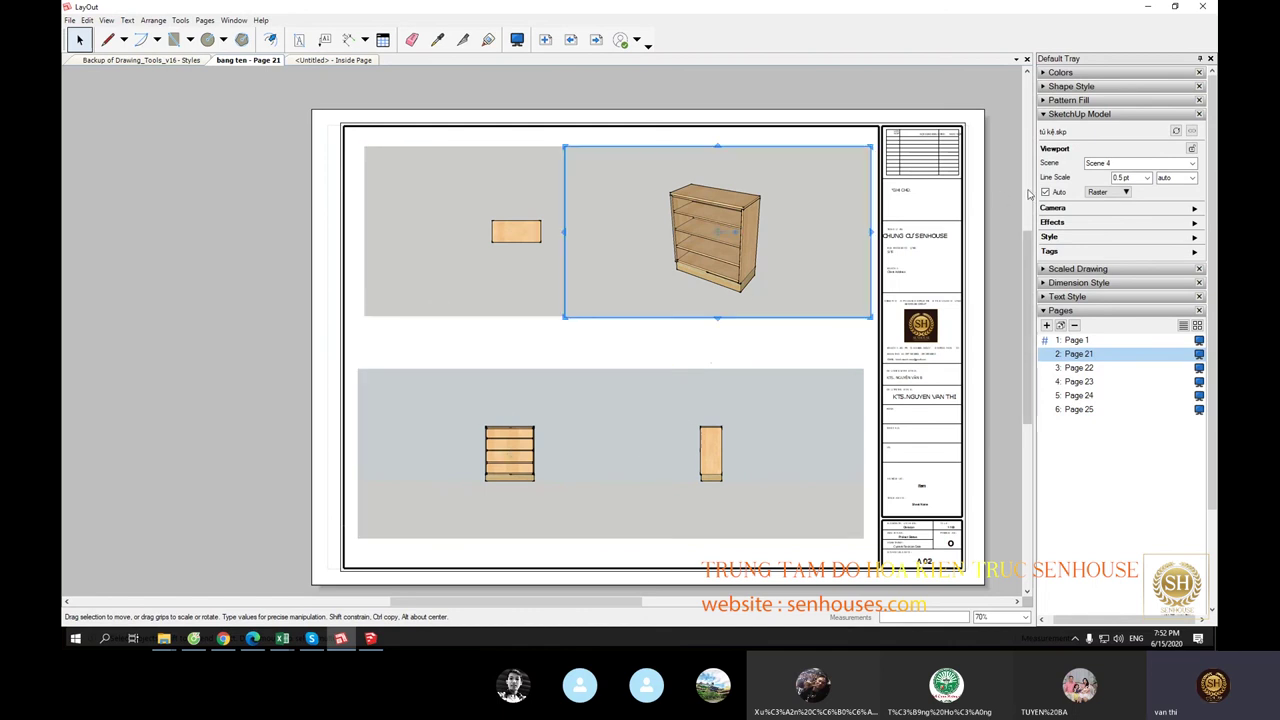
{"action": "scroll", "coordinate": [1000, 280], "scroll_direction": "up", "scroll_amount": 3}
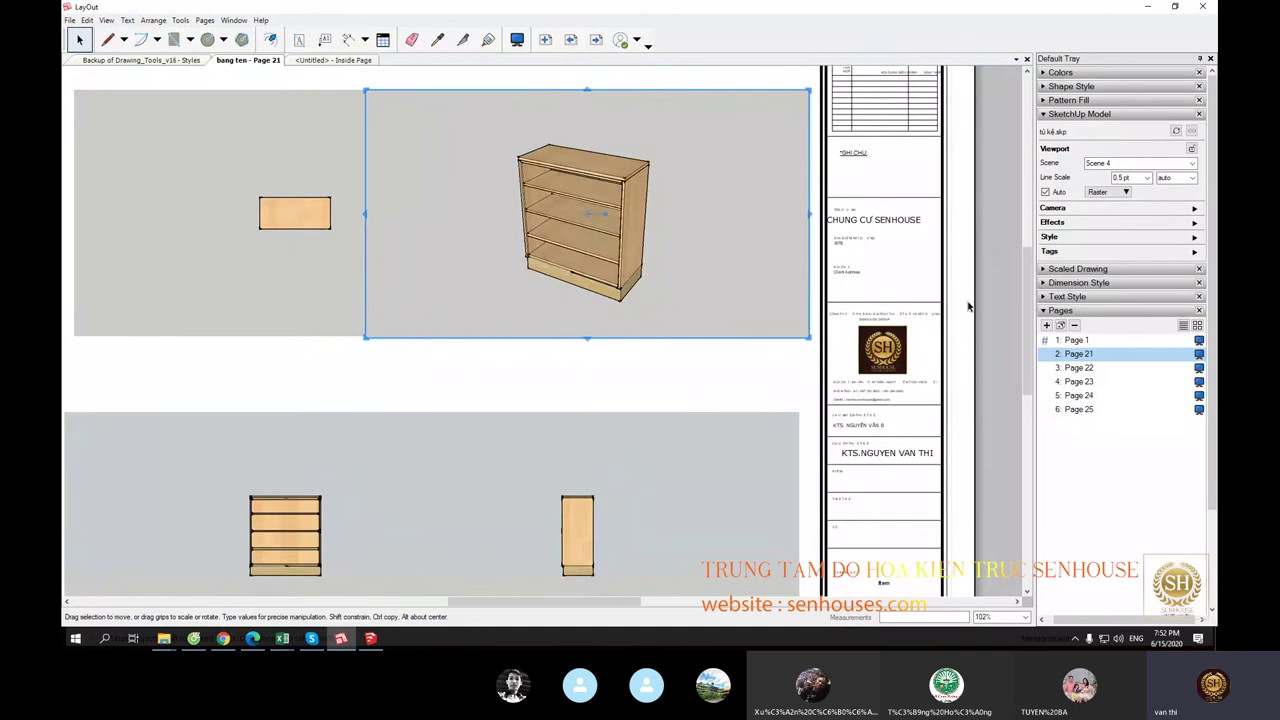
{"action": "scroll", "coordinate": [968, 307], "scroll_direction": "down", "scroll_amount": 3}
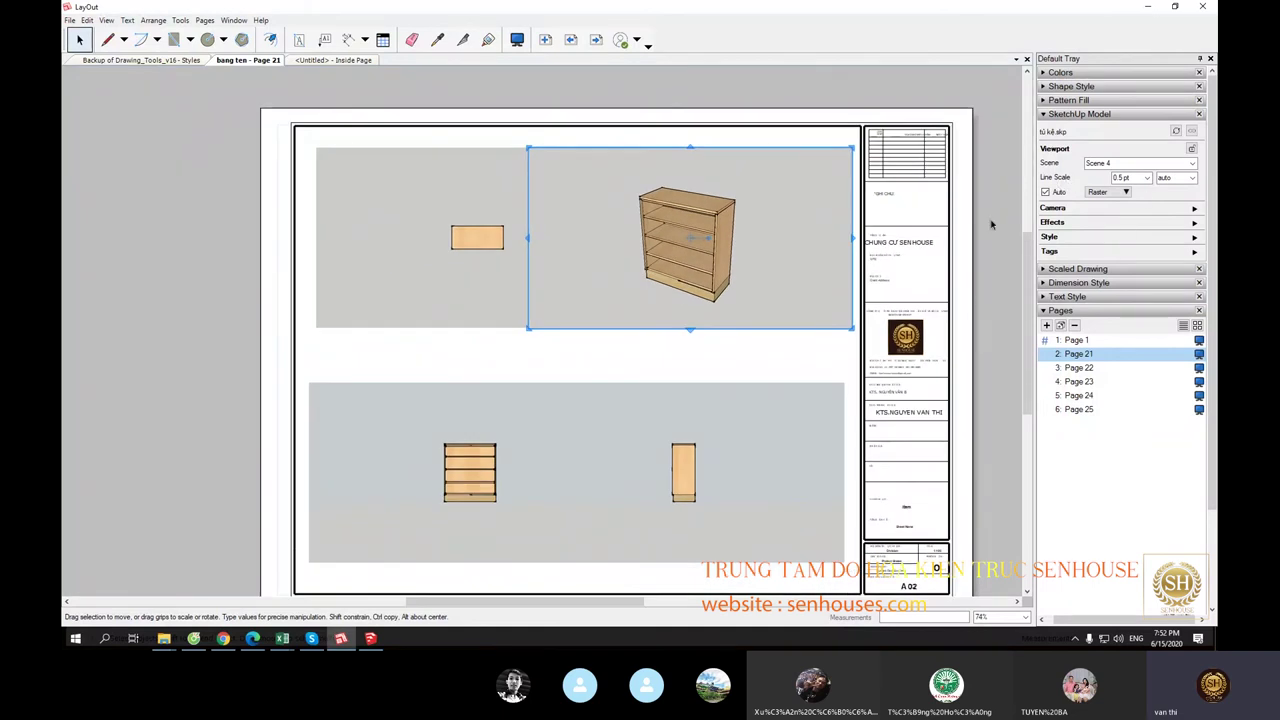
{"action": "scroll", "coordinate": [960, 232], "scroll_direction": "up", "scroll_amount": 2}
{"action": "scroll", "coordinate": [700, 200], "scroll_direction": "up", "scroll_amount": 3}
{"action": "scroll", "coordinate": [600, 190], "scroll_direction": "up", "scroll_amount": 2}
{"action": "scroll", "coordinate": [577, 198], "scroll_direction": "up", "scroll_amount": 2}
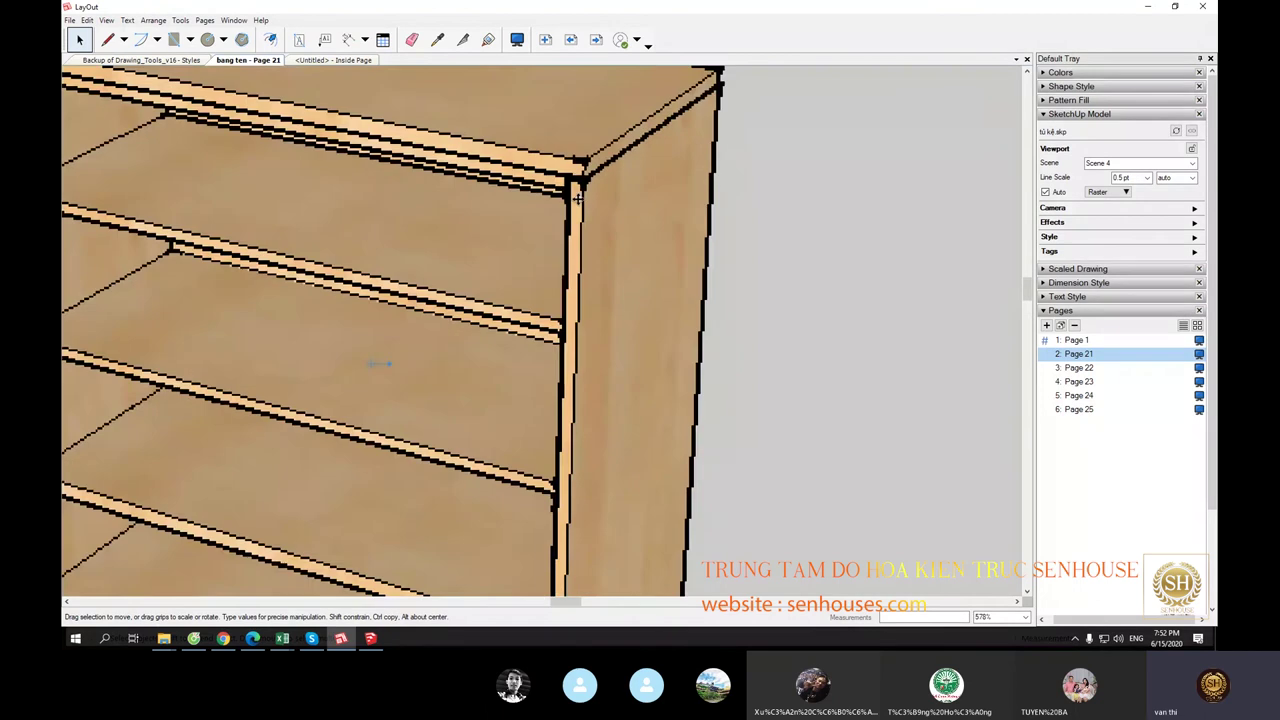
{"action": "scroll", "coordinate": [580, 250], "scroll_direction": "down", "scroll_amount": 5}
{"action": "scroll", "coordinate": [588, 308], "scroll_direction": "up", "scroll_amount": 5}
{"action": "scroll", "coordinate": [587, 320], "scroll_direction": "down", "scroll_amount": 5}
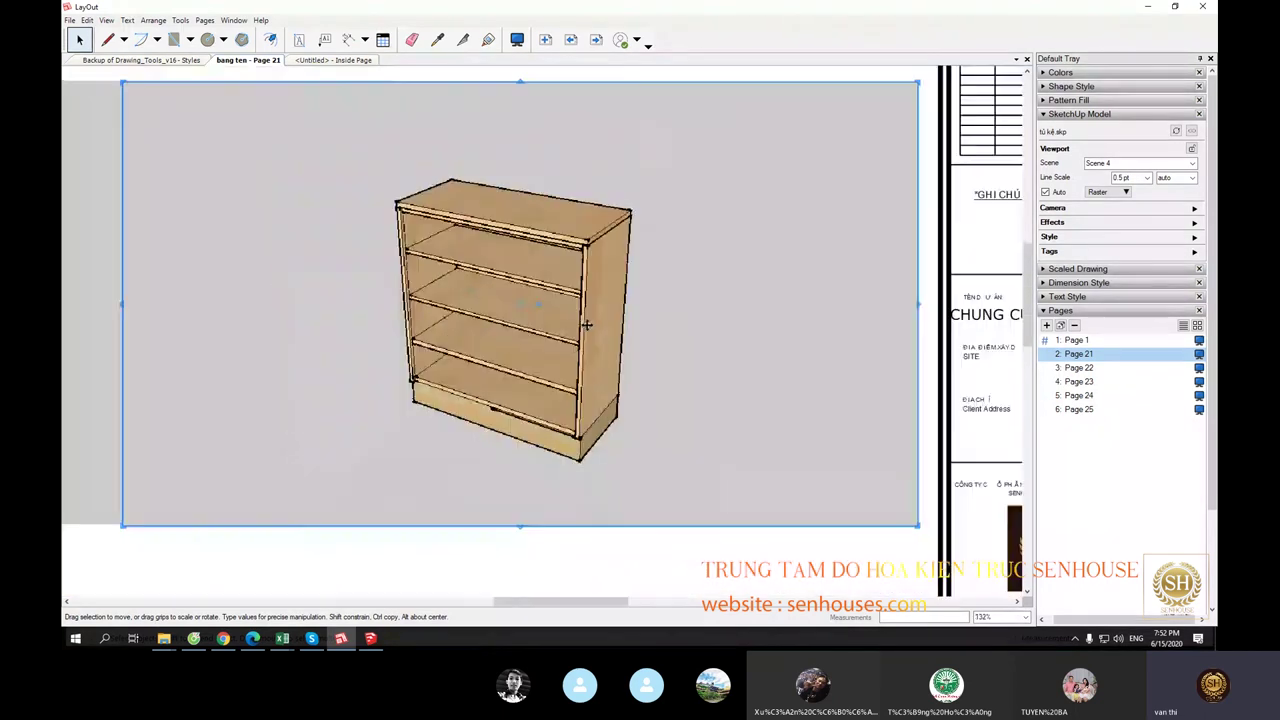
{"action": "scroll", "coordinate": [587, 324], "scroll_direction": "down", "scroll_amount": 3}
{"action": "scroll", "coordinate": [570, 460], "scroll_direction": "up", "scroll_amount": 2}
{"action": "scroll", "coordinate": [571, 451], "scroll_direction": "up", "scroll_amount": 3}
{"action": "scroll", "coordinate": [622, 455], "scroll_direction": "up", "scroll_amount": 2}
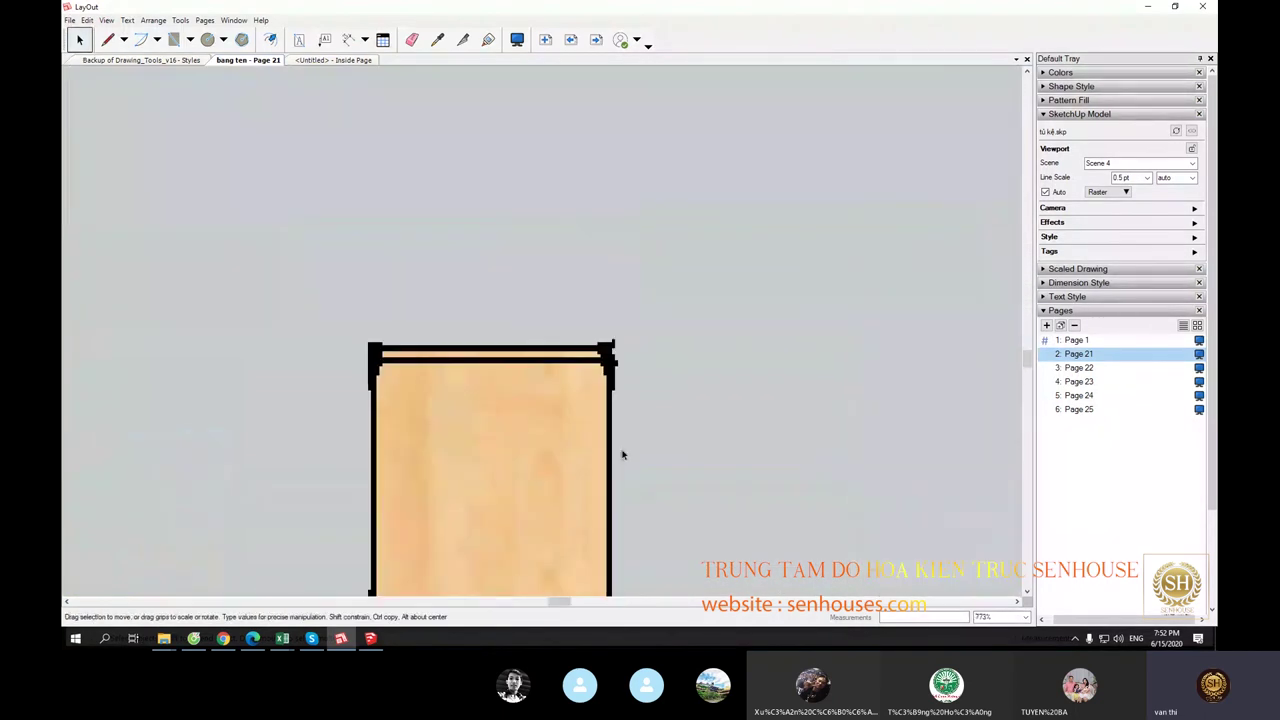
{"action": "scroll", "coordinate": [615, 440], "scroll_direction": "up", "scroll_amount": 3}
{"action": "scroll", "coordinate": [609, 420], "scroll_direction": "down", "scroll_amount": 3}
{"action": "scroll", "coordinate": [609, 420], "scroll_direction": "down", "scroll_amount": 3}
{"action": "scroll", "coordinate": [610, 400], "scroll_direction": "down", "scroll_amount": 6}
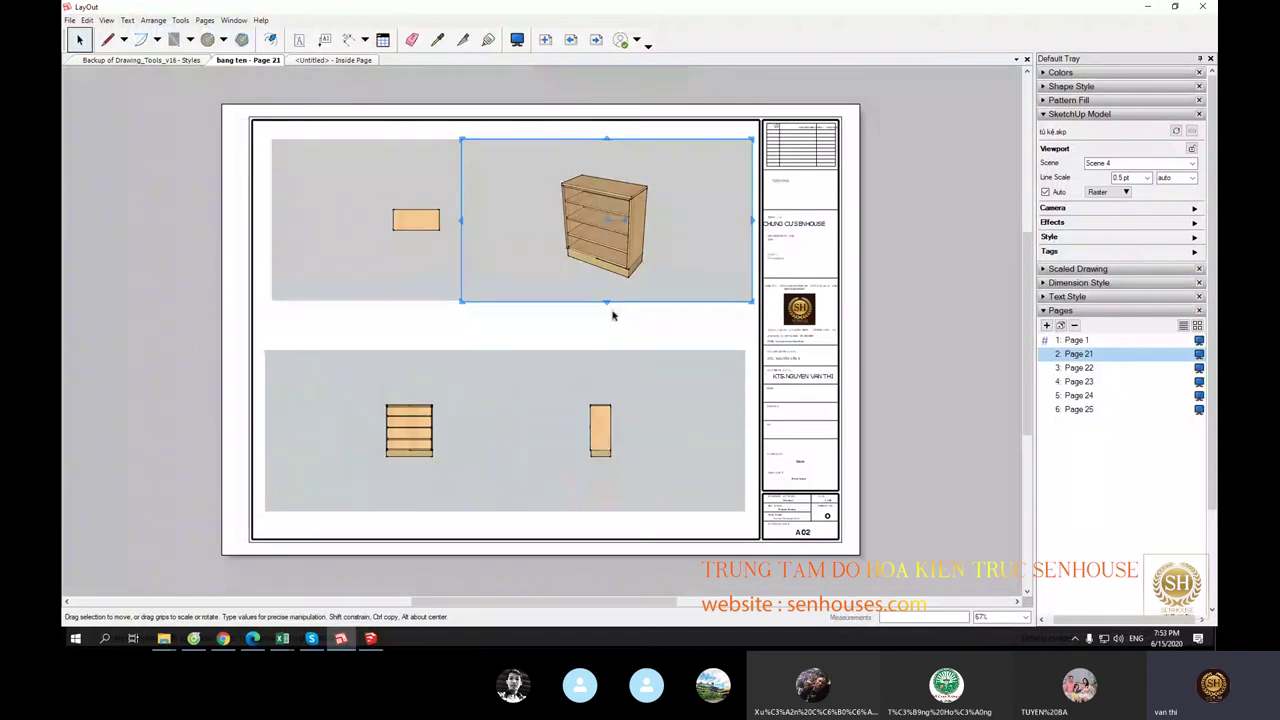
{"action": "scroll", "coordinate": [613, 315], "scroll_direction": "up", "scroll_amount": 1}
{"action": "scroll", "coordinate": [610, 300], "scroll_direction": "up", "scroll_amount": 1}
{"action": "scroll", "coordinate": [605, 280], "scroll_direction": "up", "scroll_amount": 2}
{"action": "scroll", "coordinate": [598, 237], "scroll_direction": "up", "scroll_amount": 3}
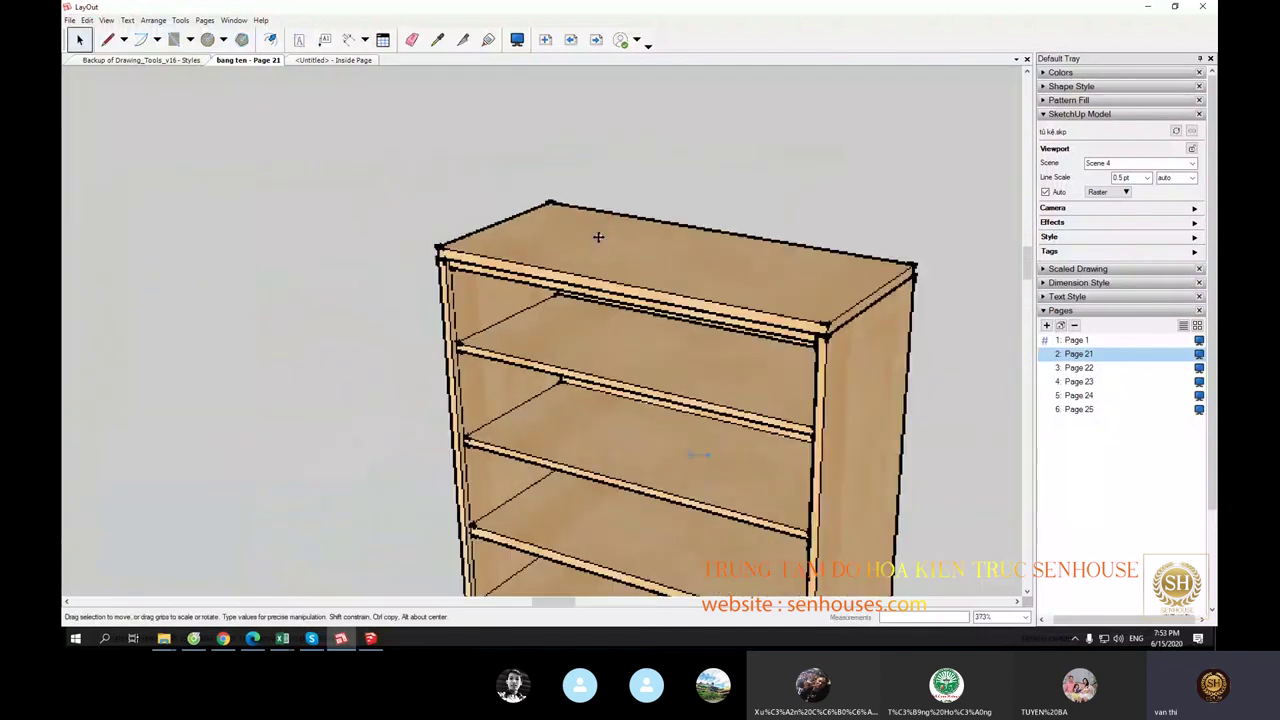
{"action": "scroll", "coordinate": [598, 237], "scroll_direction": "up", "scroll_amount": 1}
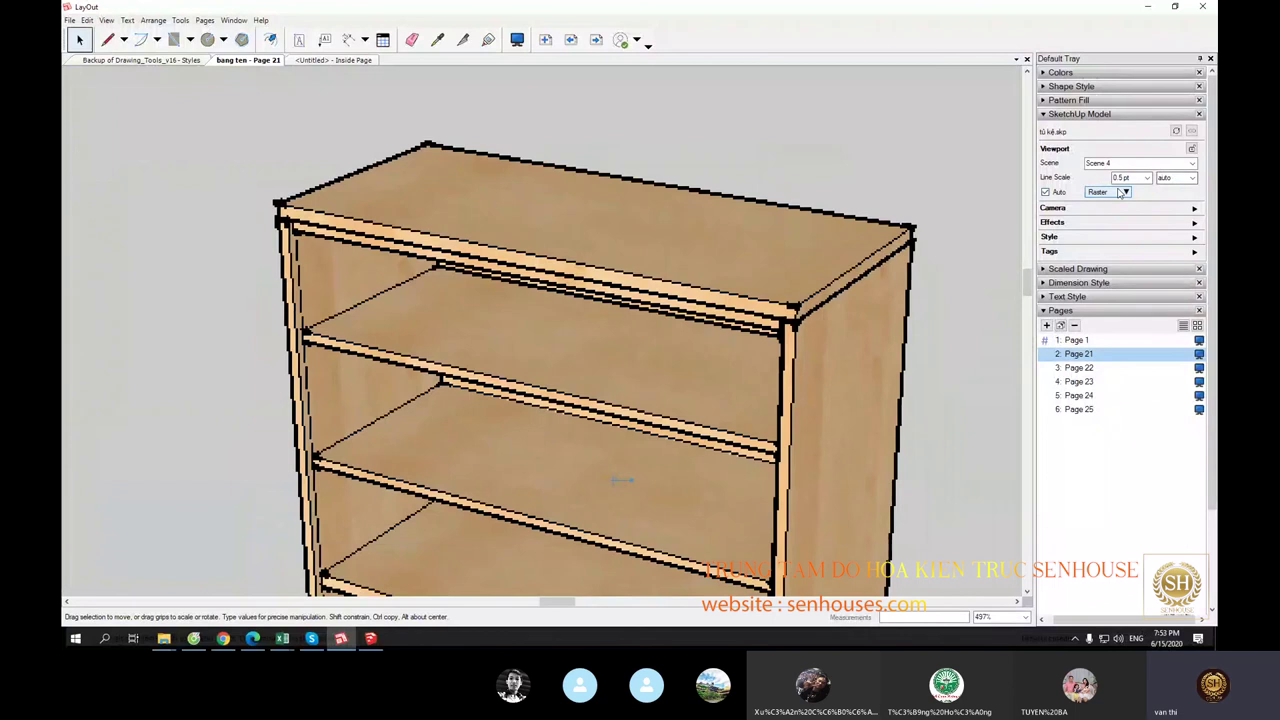
Step: Switch the 3D cabinet viewport and the top view viewport from Raster to Vector rendering
{"action": "left_click", "coordinate": [1121, 194]}
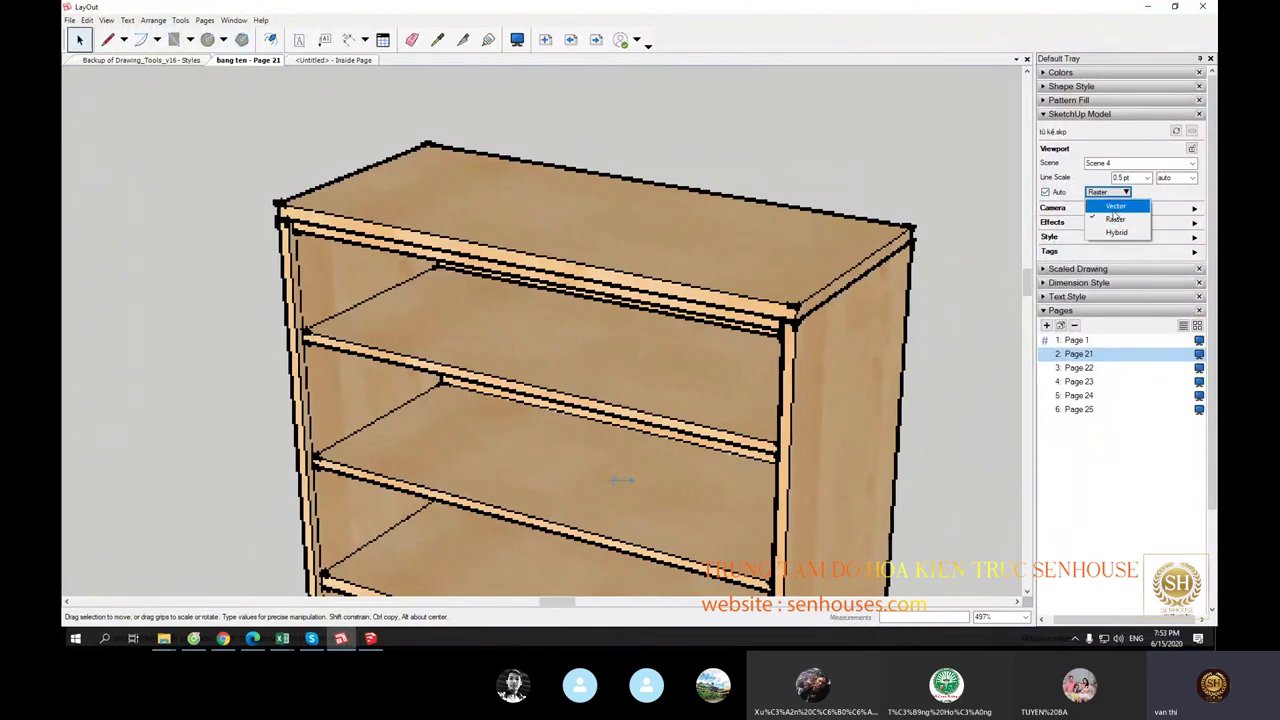
{"action": "left_click", "coordinate": [1116, 206]}
{"action": "left_click", "coordinate": [753, 349]}
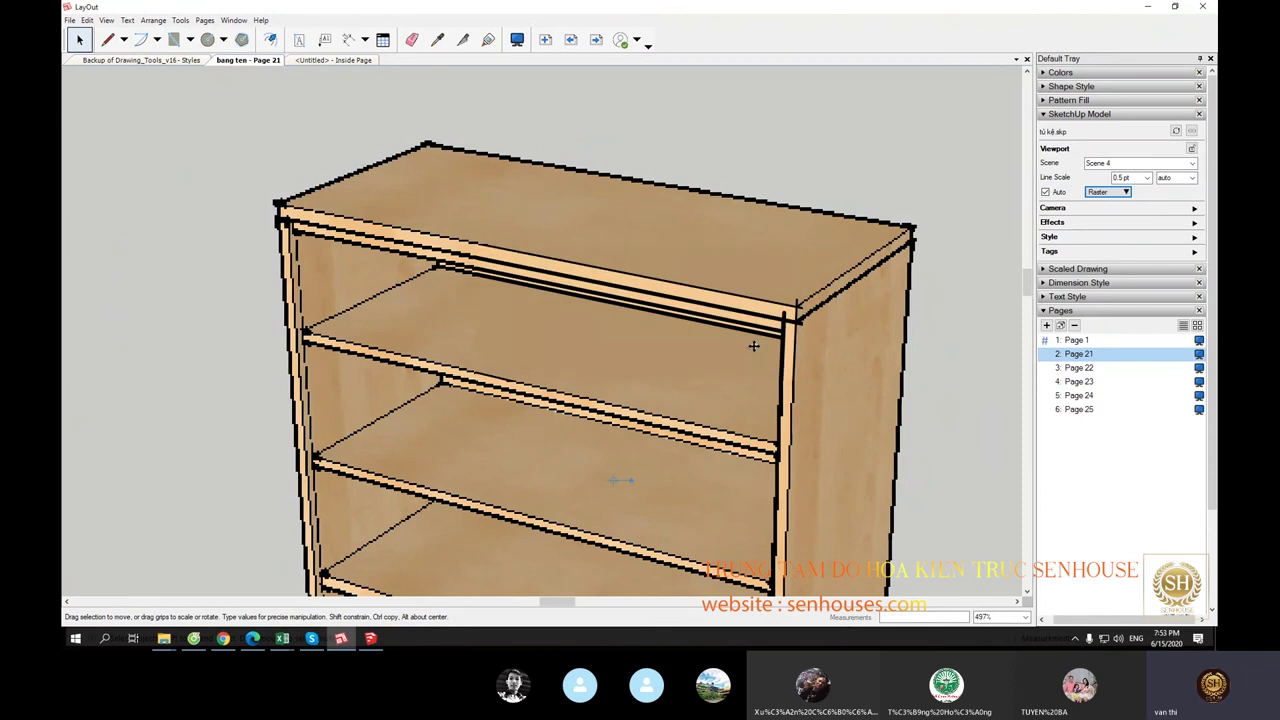
{"action": "scroll", "coordinate": [786, 340], "scroll_direction": "up", "scroll_amount": 3}
{"action": "scroll", "coordinate": [786, 310], "scroll_direction": "up", "scroll_amount": 2}
{"action": "scroll", "coordinate": [786, 310], "scroll_direction": "down", "scroll_amount": 5}
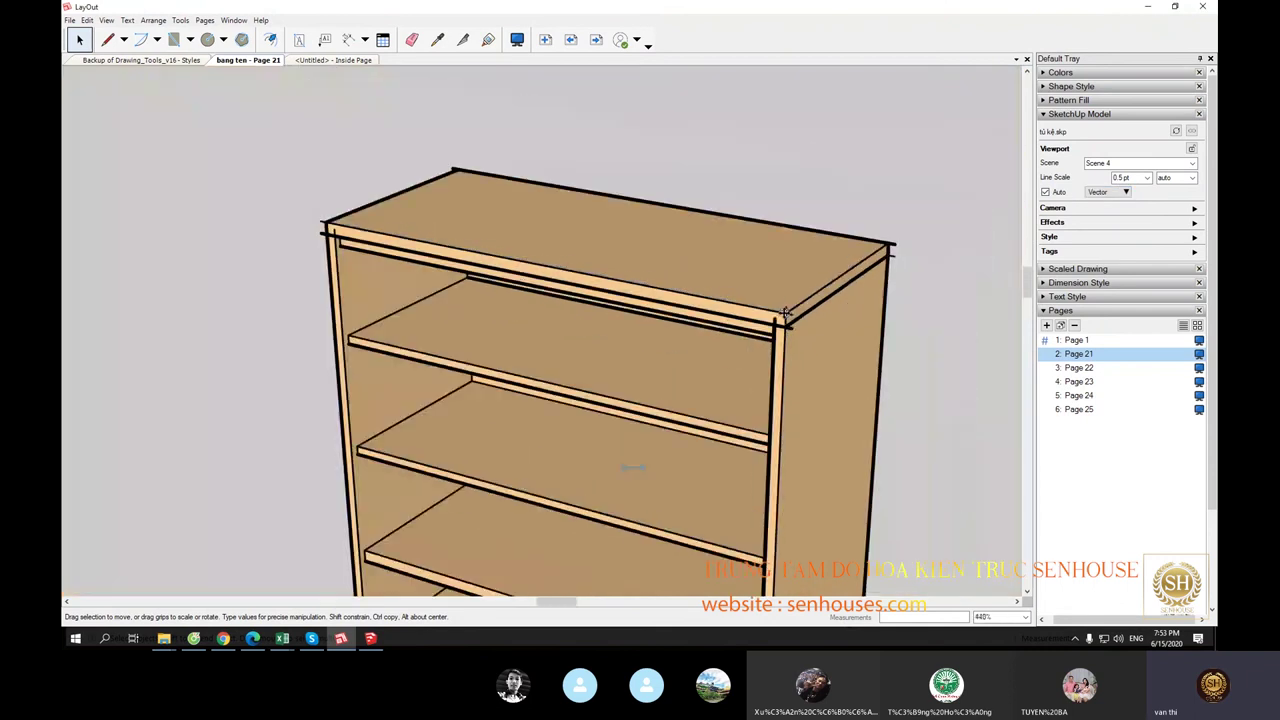
{"action": "scroll", "coordinate": [349, 211], "scroll_direction": "up", "scroll_amount": 3}
{"action": "scroll", "coordinate": [532, 270], "scroll_direction": "down", "scroll_amount": 3}
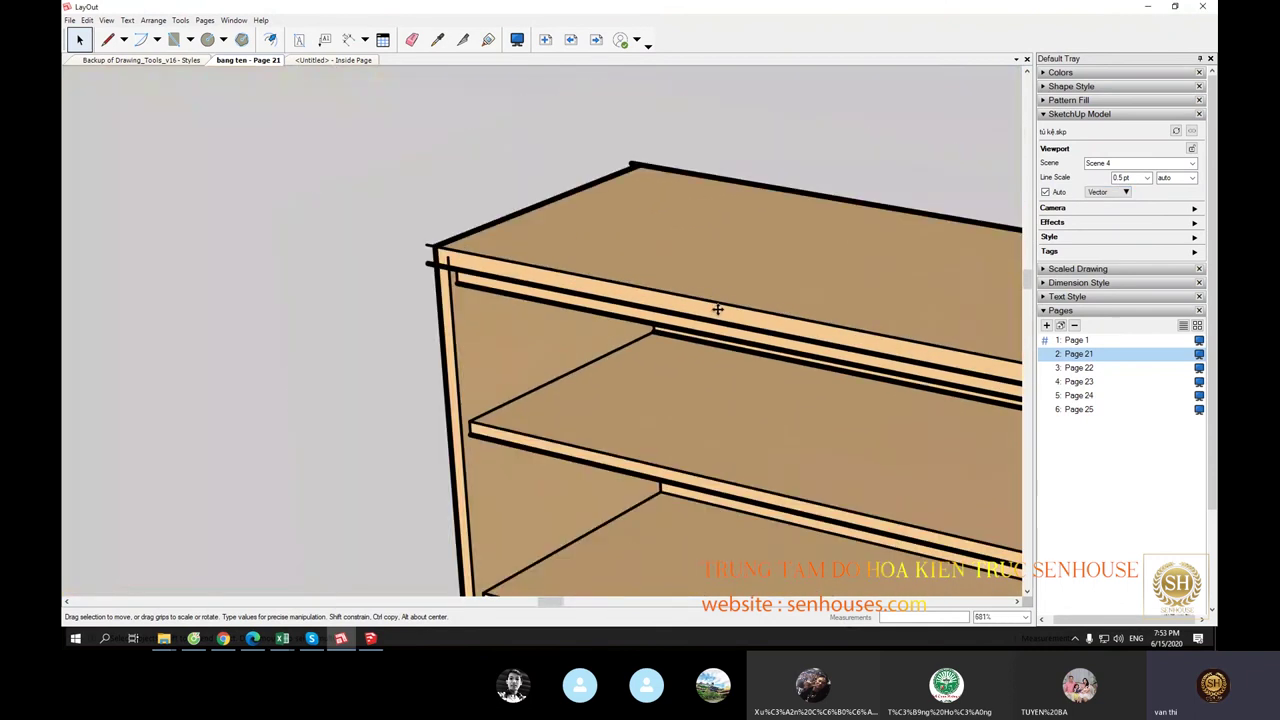
{"action": "scroll", "coordinate": [714, 303], "scroll_direction": "down", "scroll_amount": 4}
{"action": "scroll", "coordinate": [674, 428], "scroll_direction": "down", "scroll_amount": 2}
{"action": "scroll", "coordinate": [468, 344], "scroll_direction": "up", "scroll_amount": 2}
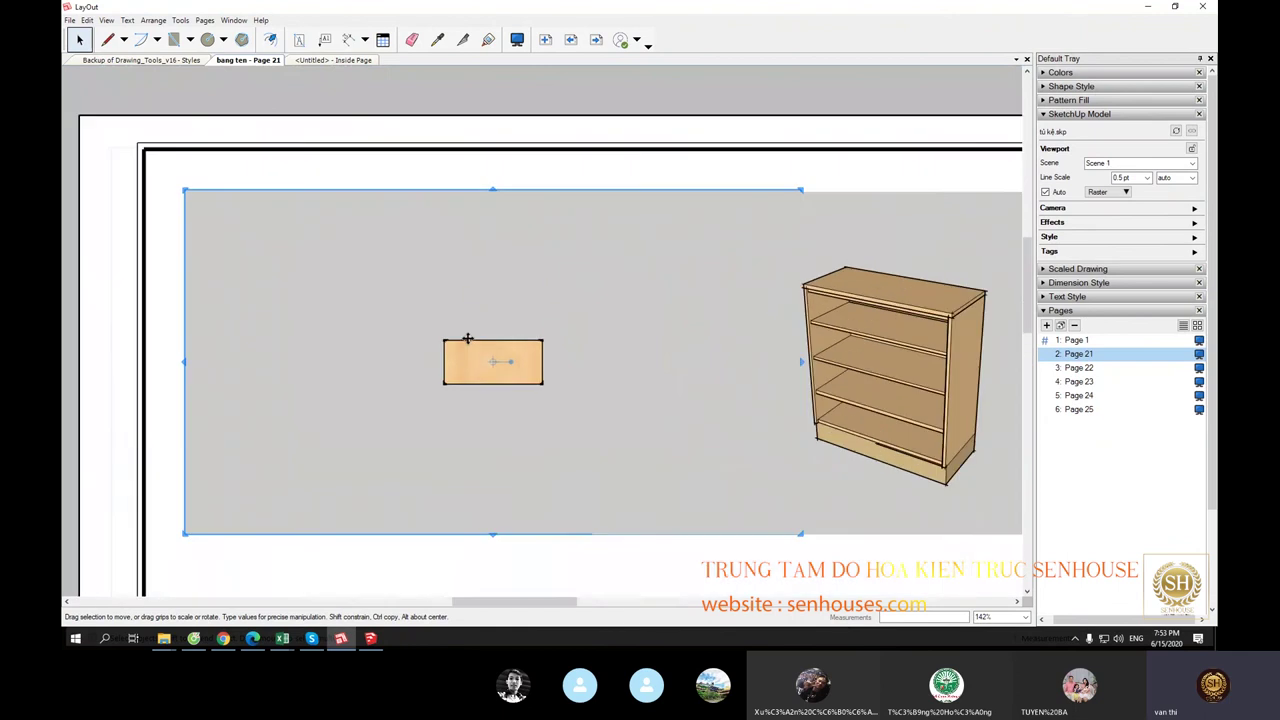
{"action": "scroll", "coordinate": [468, 344], "scroll_direction": "up", "scroll_amount": 3}
{"action": "scroll", "coordinate": [468, 346], "scroll_direction": "up", "scroll_amount": 3}
{"action": "scroll", "coordinate": [468, 346], "scroll_direction": "up", "scroll_amount": 1}
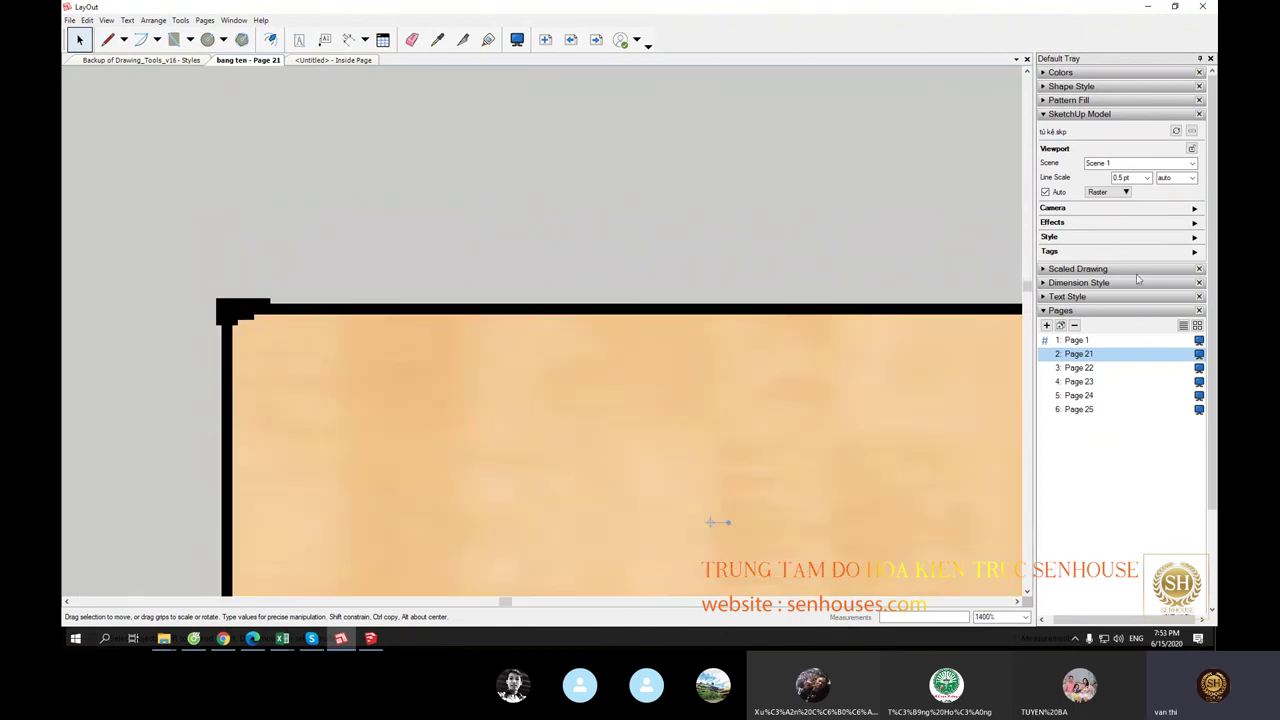
{"action": "left_click", "coordinate": [1108, 191]}
{"action": "left_click", "coordinate": [1104, 217]}
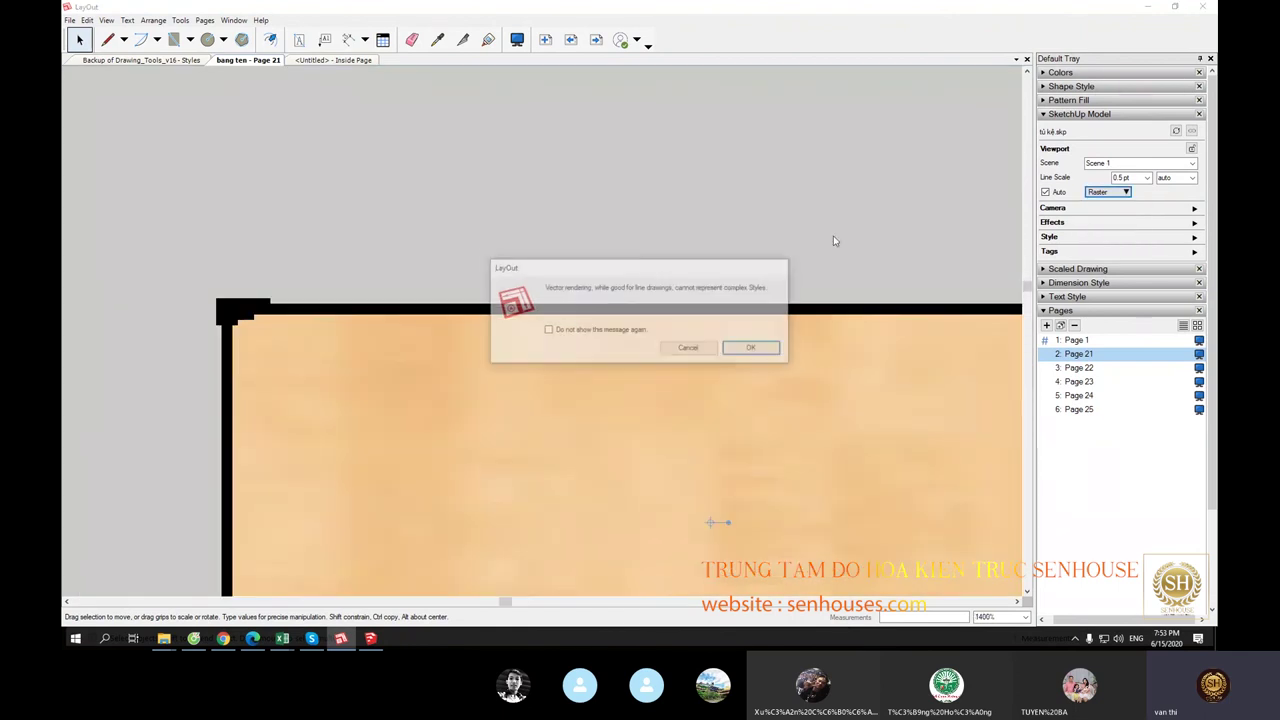
{"action": "left_click", "coordinate": [753, 348]}
{"action": "scroll", "coordinate": [460, 400], "scroll_direction": "down", "scroll_amount": 4}
{"action": "middle_click_drag", "start_coordinate": [466, 417], "coordinate": [535, 229]}
{"action": "scroll", "coordinate": [535, 229], "scroll_direction": "down", "scroll_amount": 2}
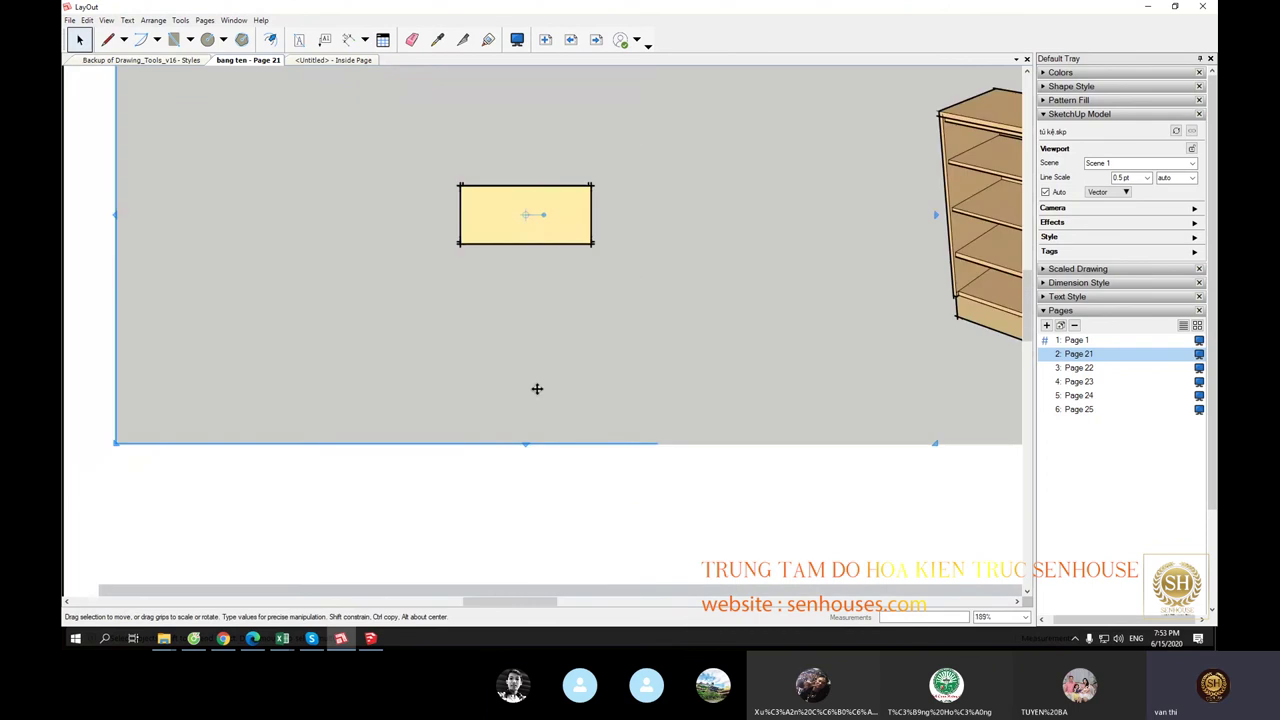
{"action": "scroll", "coordinate": [534, 386], "scroll_direction": "down", "scroll_amount": 2}
{"action": "middle_click_drag", "start_coordinate": [523, 491], "coordinate": [538, 241]}
{"action": "scroll", "coordinate": [562, 341], "scroll_direction": "up", "scroll_amount": 2}
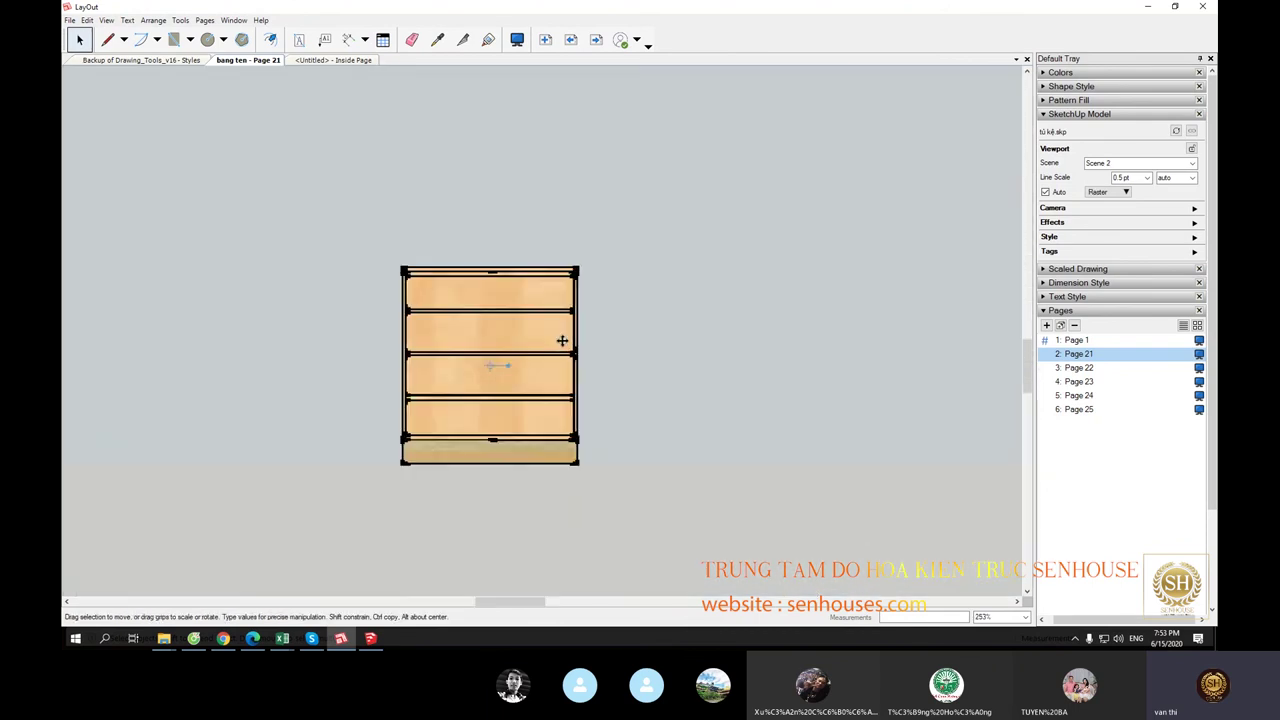
{"action": "scroll", "coordinate": [560, 342], "scroll_direction": "up", "scroll_amount": 1}
Step: Switch the front and side elevation viewports to Vector rendering as well
{"action": "left_click", "coordinate": [1108, 192]}
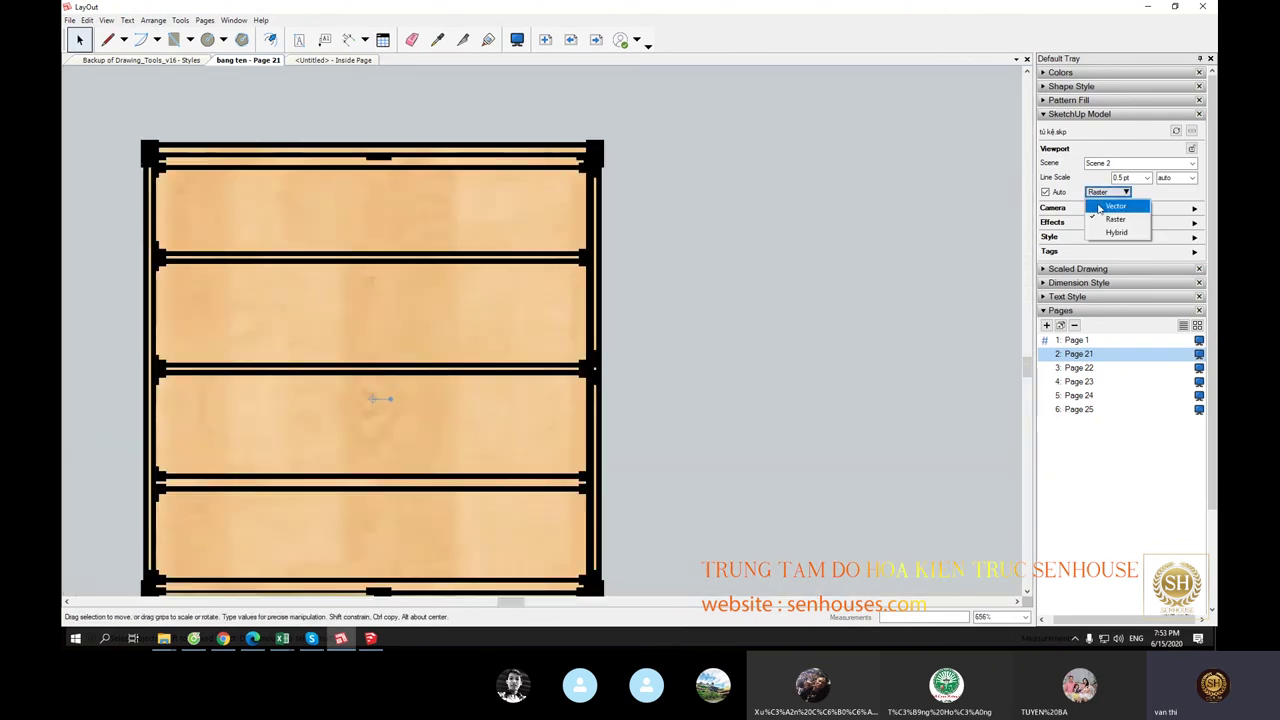
{"action": "left_click", "coordinate": [1100, 217]}
{"action": "left_click", "coordinate": [748, 347]}
{"action": "scroll", "coordinate": [743, 349], "scroll_direction": "down", "scroll_amount": 1}
{"action": "scroll", "coordinate": [743, 349], "scroll_direction": "down", "scroll_amount": 5}
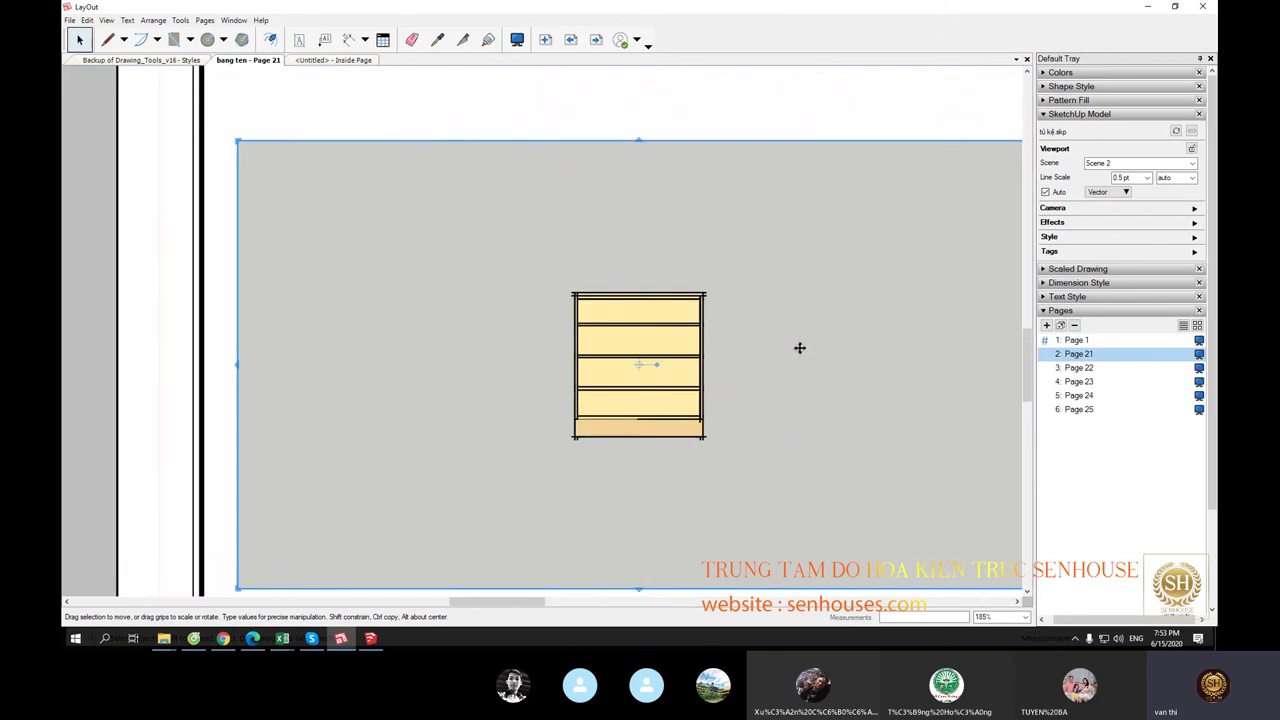
{"action": "middle_click_drag", "start_coordinate": [800, 346], "coordinate": [400, 251]}
{"action": "left_click", "coordinate": [400, 251]}
{"action": "left_click", "coordinate": [1108, 192]}
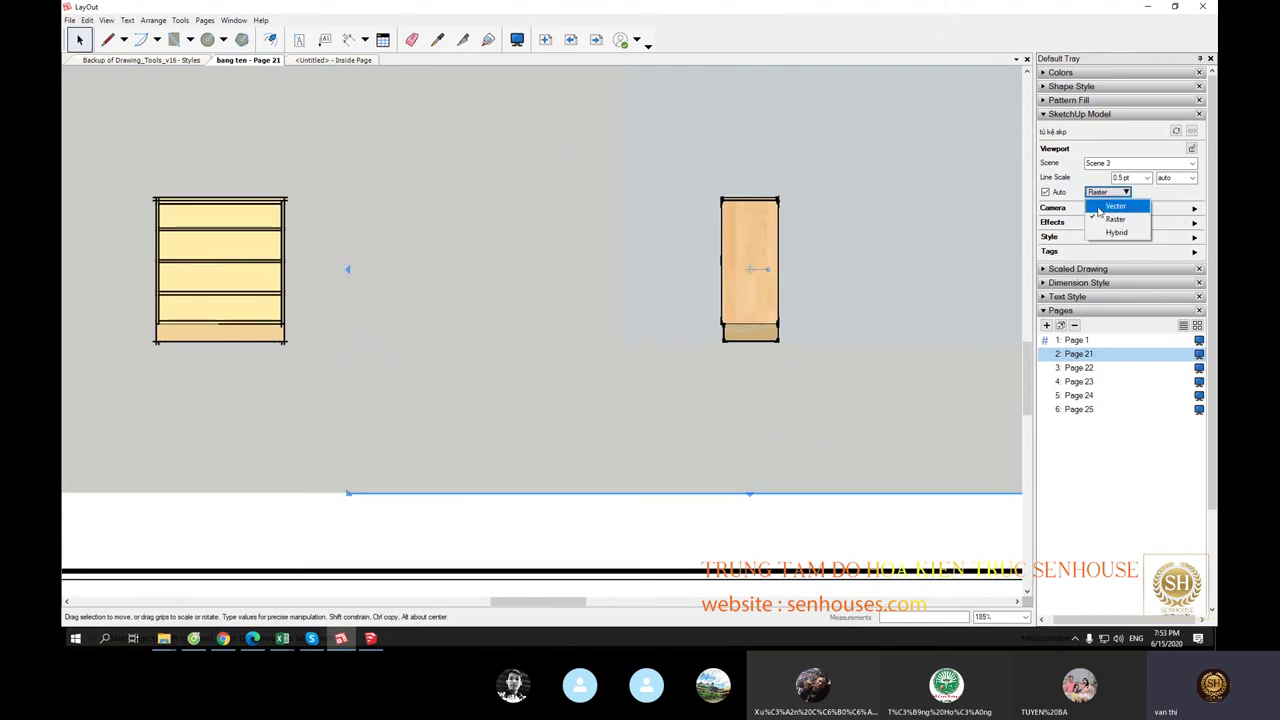
{"action": "left_click", "coordinate": [1108, 217]}
{"action": "left_click", "coordinate": [748, 350]}
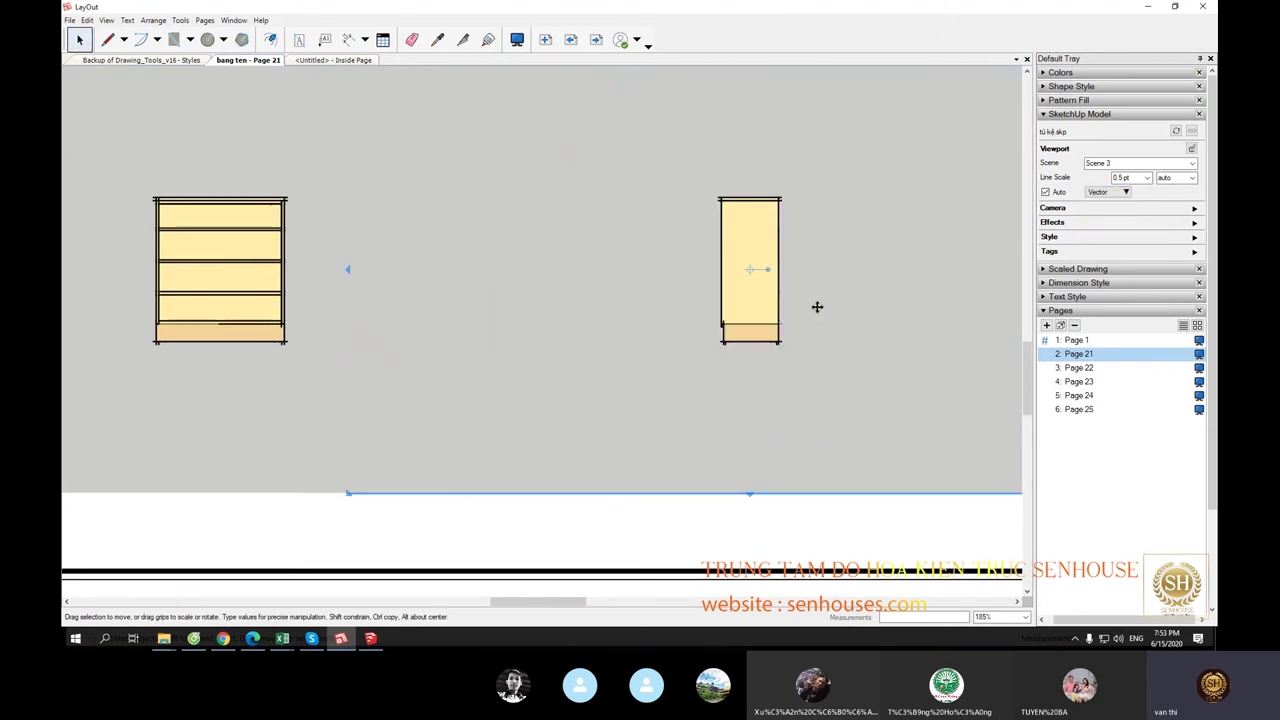
{"action": "scroll", "coordinate": [814, 306], "scroll_direction": "down", "scroll_amount": 5}
{"action": "scroll", "coordinate": [903, 271], "scroll_direction": "up", "scroll_amount": 3}
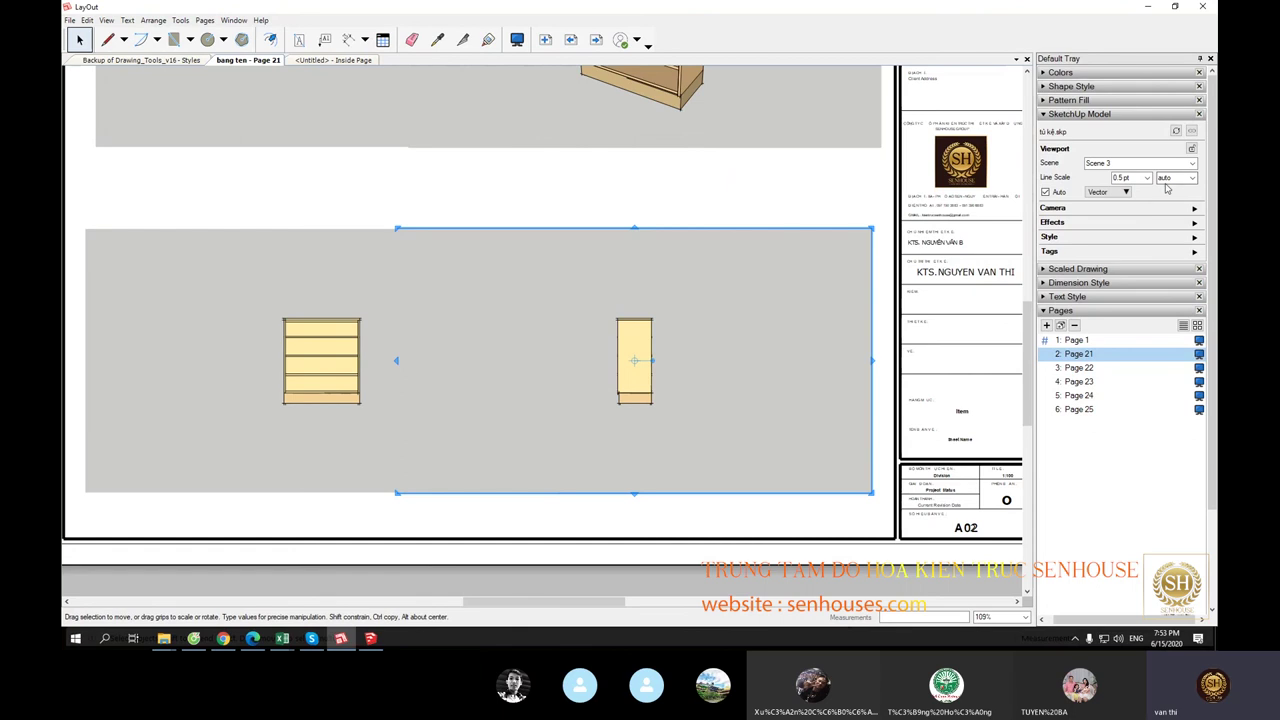
{"action": "middle_click_drag", "start_coordinate": [677, 277], "coordinate": [637, 363]}
{"action": "middle_click_drag", "start_coordinate": [534, 274], "coordinate": [678, 357]}
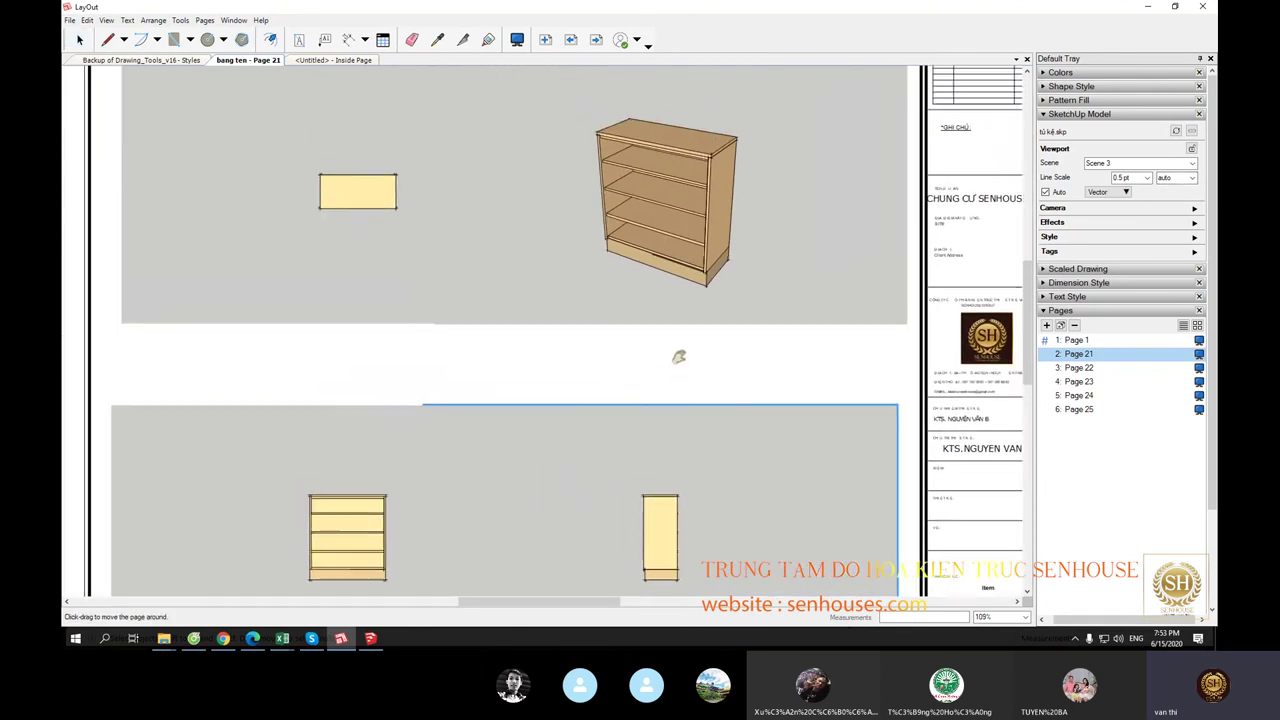
{"action": "scroll", "coordinate": [676, 358], "scroll_direction": "down", "scroll_amount": 2}
{"action": "scroll", "coordinate": [700, 300], "scroll_direction": "down", "scroll_amount": 1}
Step: Recheck the 3D and top viewports, then bring the SketchUp model window to the front
{"action": "left_click", "coordinate": [710, 245]}
{"action": "scroll", "coordinate": [670, 270], "scroll_direction": "up", "scroll_amount": 1}
{"action": "scroll", "coordinate": [640, 289], "scroll_direction": "up", "scroll_amount": 1}
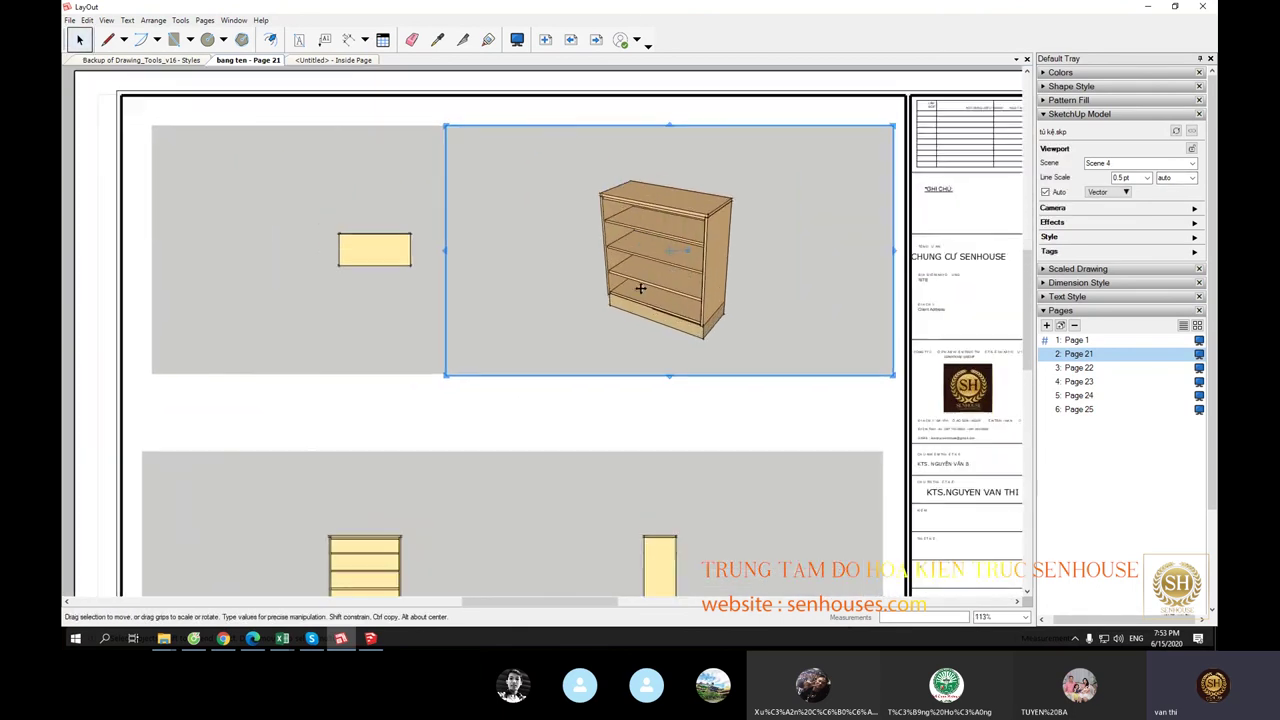
{"action": "scroll", "coordinate": [460, 377], "scroll_direction": "down", "scroll_amount": 2}
{"action": "left_click", "coordinate": [380, 331]}
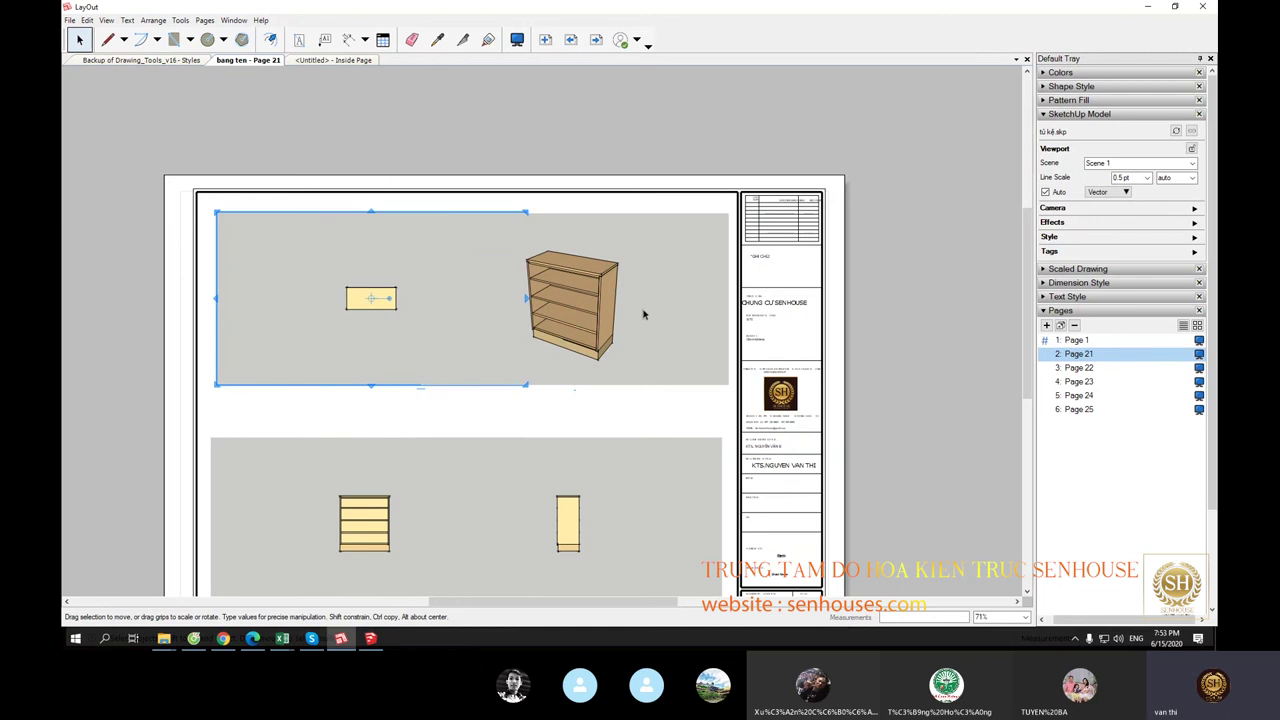
{"action": "scroll", "coordinate": [509, 316], "scroll_direction": "up", "scroll_amount": 1}
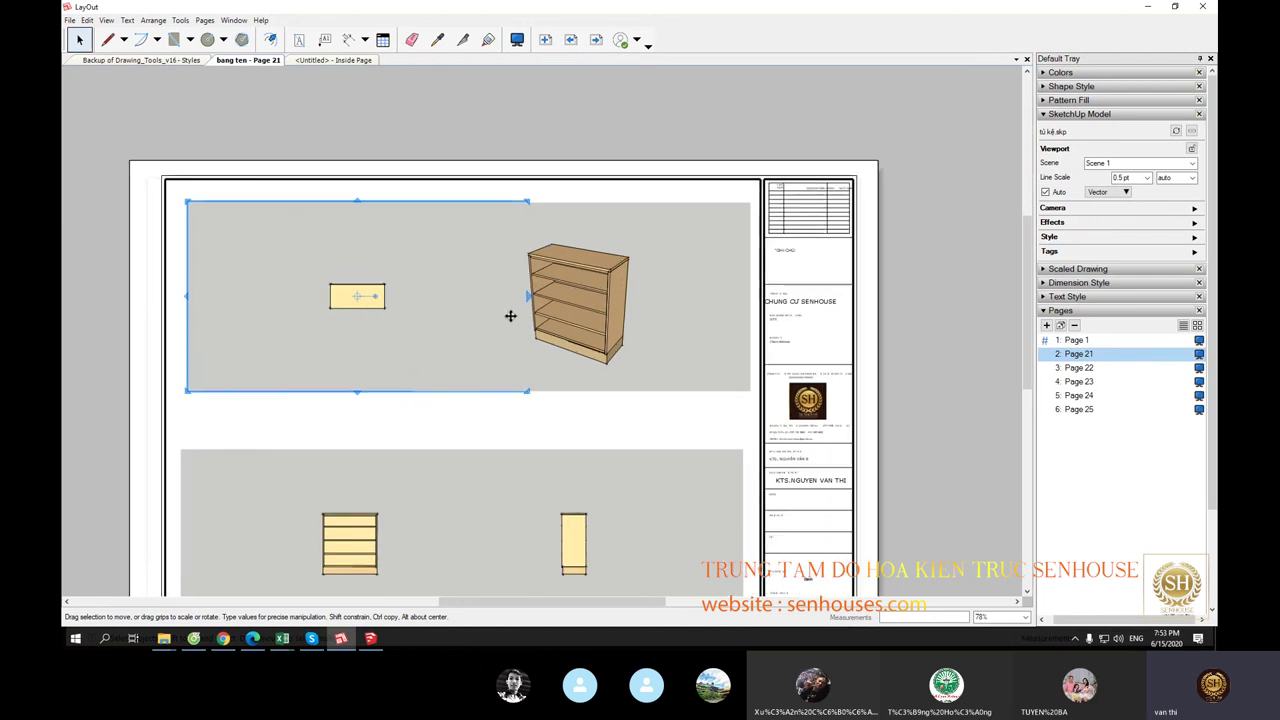
{"action": "left_click", "coordinate": [641, 322]}
{"action": "scroll", "coordinate": [641, 322], "scroll_direction": "up", "scroll_amount": 2}
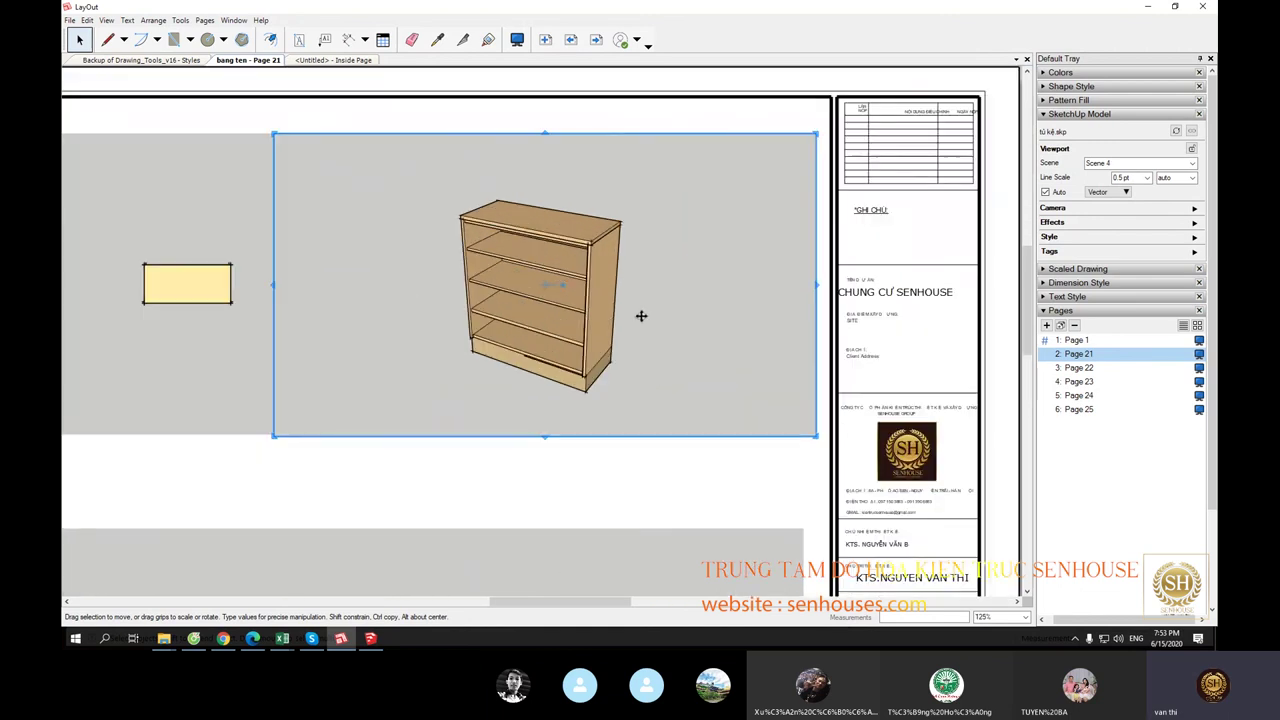
{"action": "left_click", "coordinate": [359, 643]}
{"action": "scroll", "coordinate": [720, 403], "scroll_direction": "down", "scroll_amount": 2}
{"action": "scroll", "coordinate": [694, 471], "scroll_direction": "up", "scroll_amount": 2}
Step: In the current style's Background settings, set the sky colour to near-white
{"action": "scroll", "coordinate": [694, 471], "scroll_direction": "up", "scroll_amount": 2}
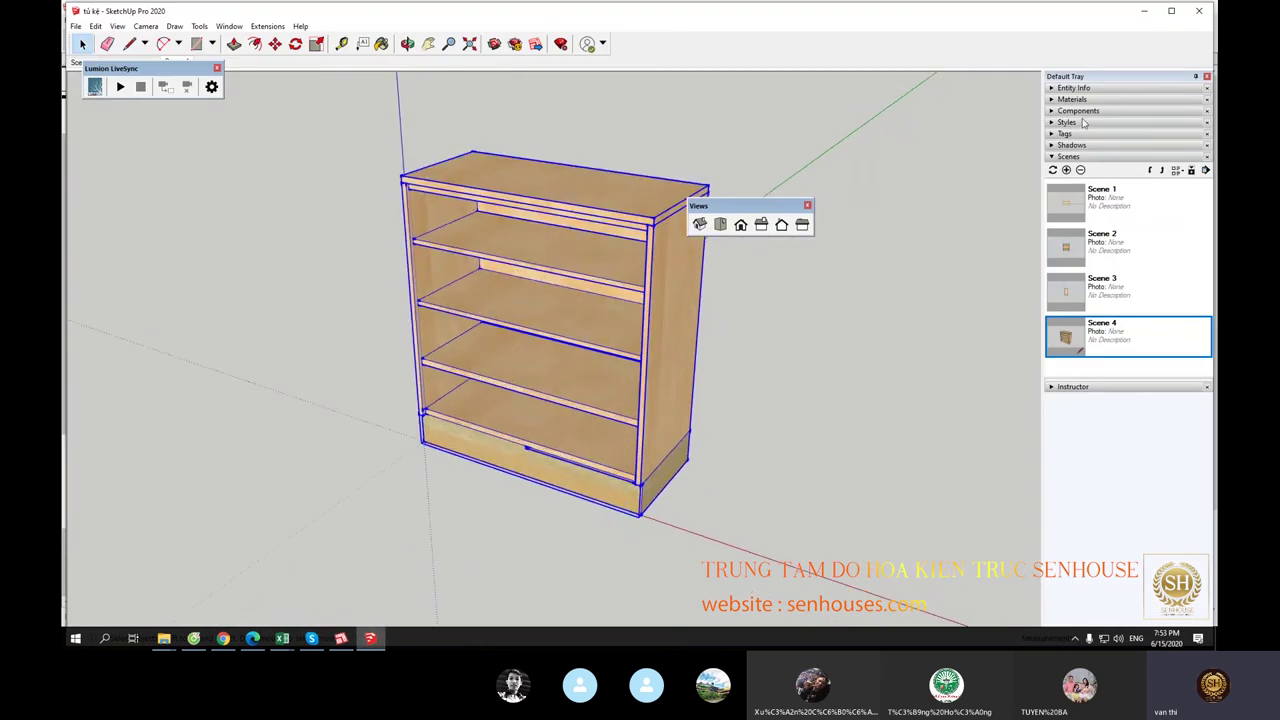
{"action": "left_click", "coordinate": [1058, 123]}
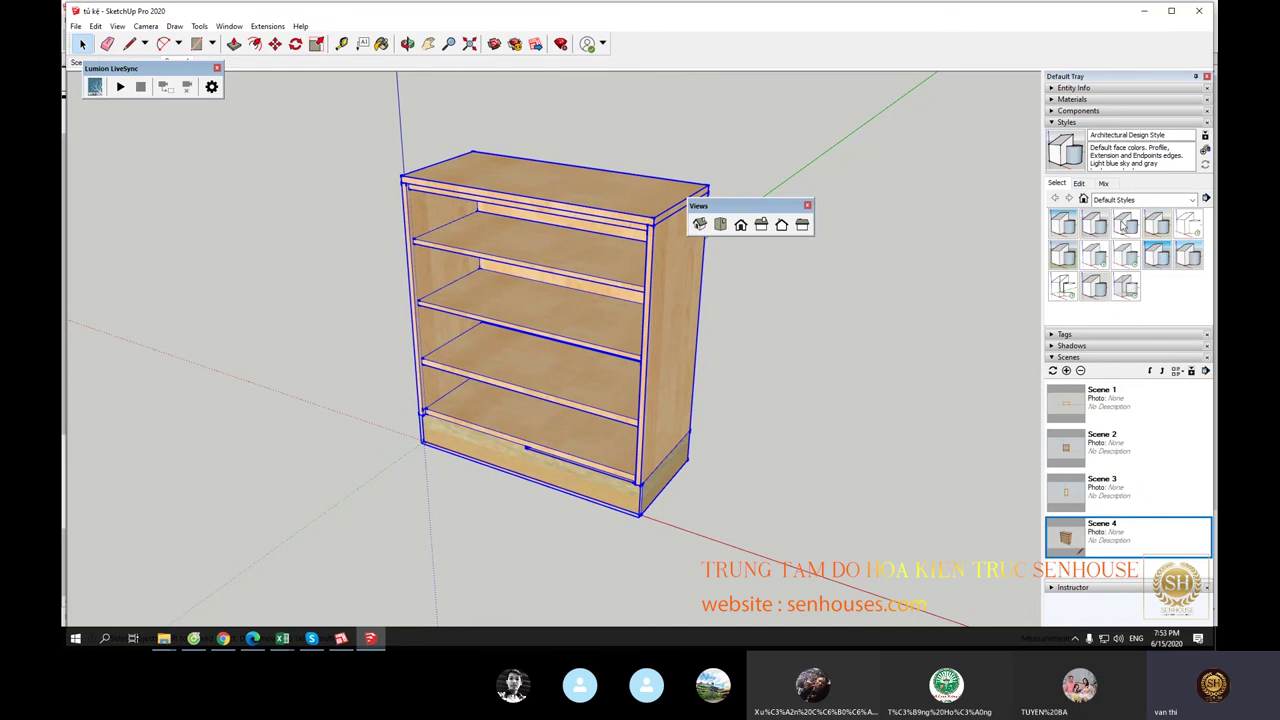
{"action": "left_click", "coordinate": [1078, 184]}
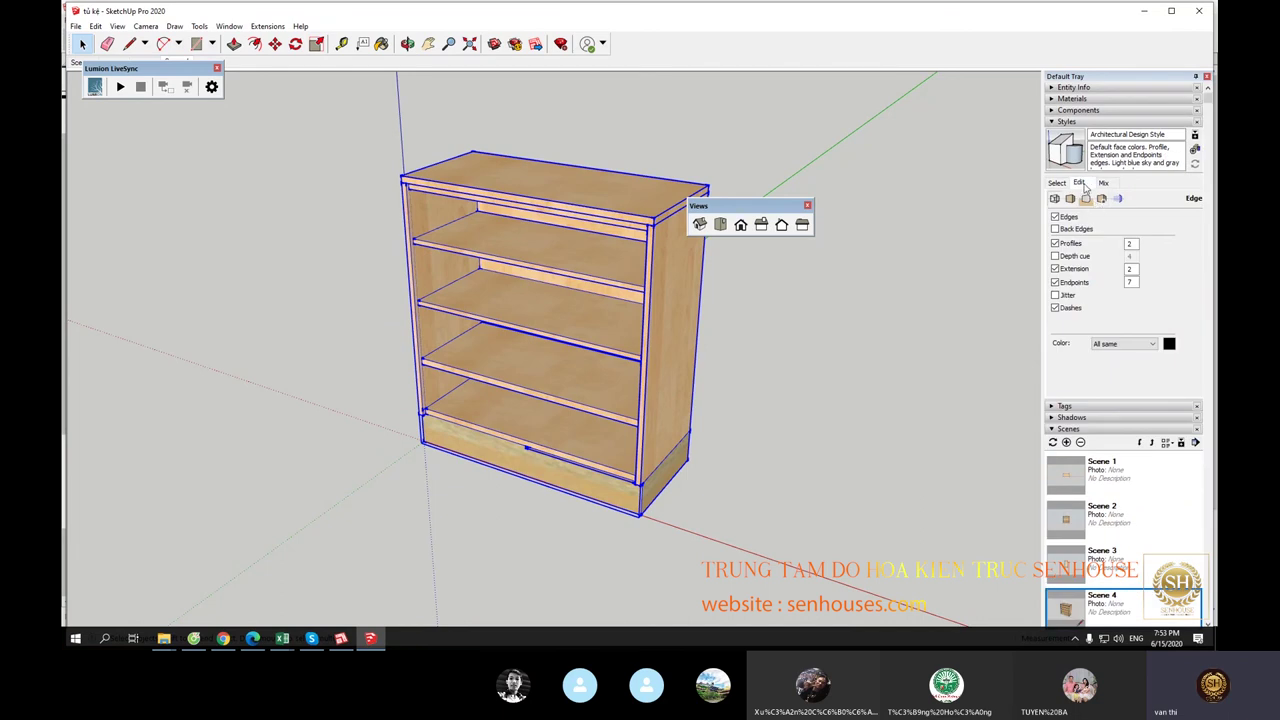
{"action": "left_click", "coordinate": [1101, 199]}
{"action": "left_click", "coordinate": [1117, 199]}
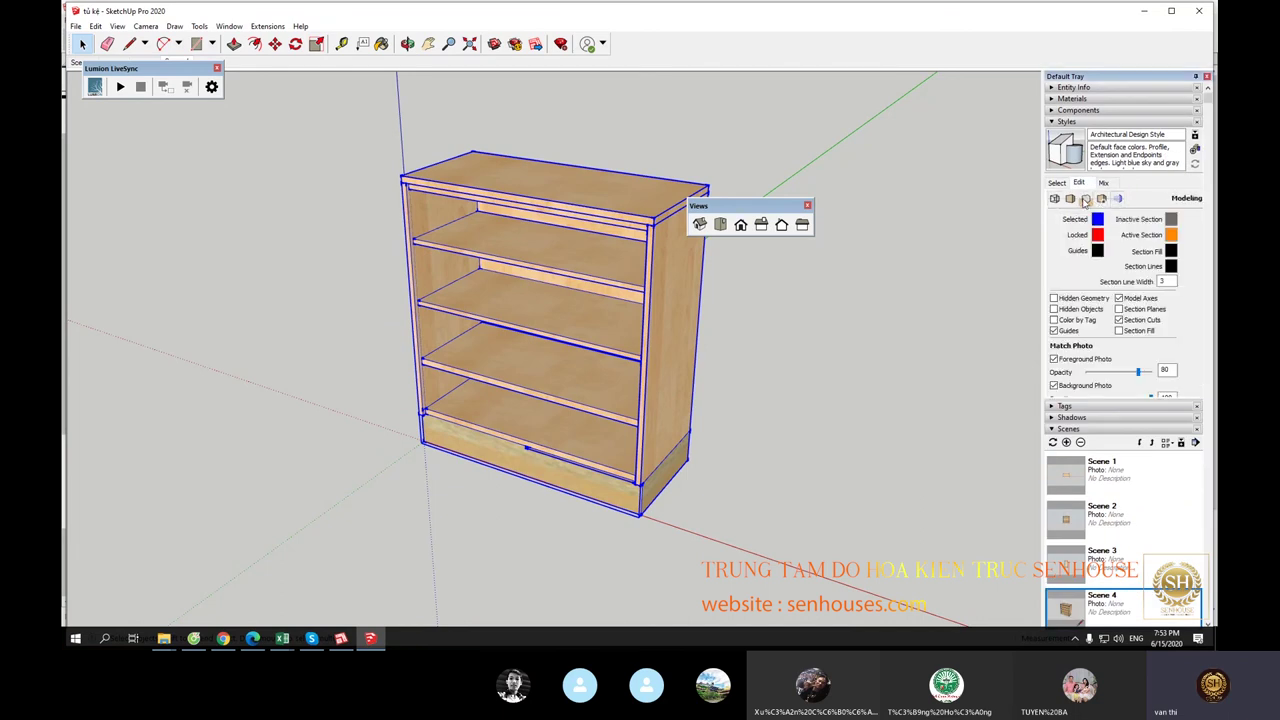
{"action": "left_click", "coordinate": [1083, 199]}
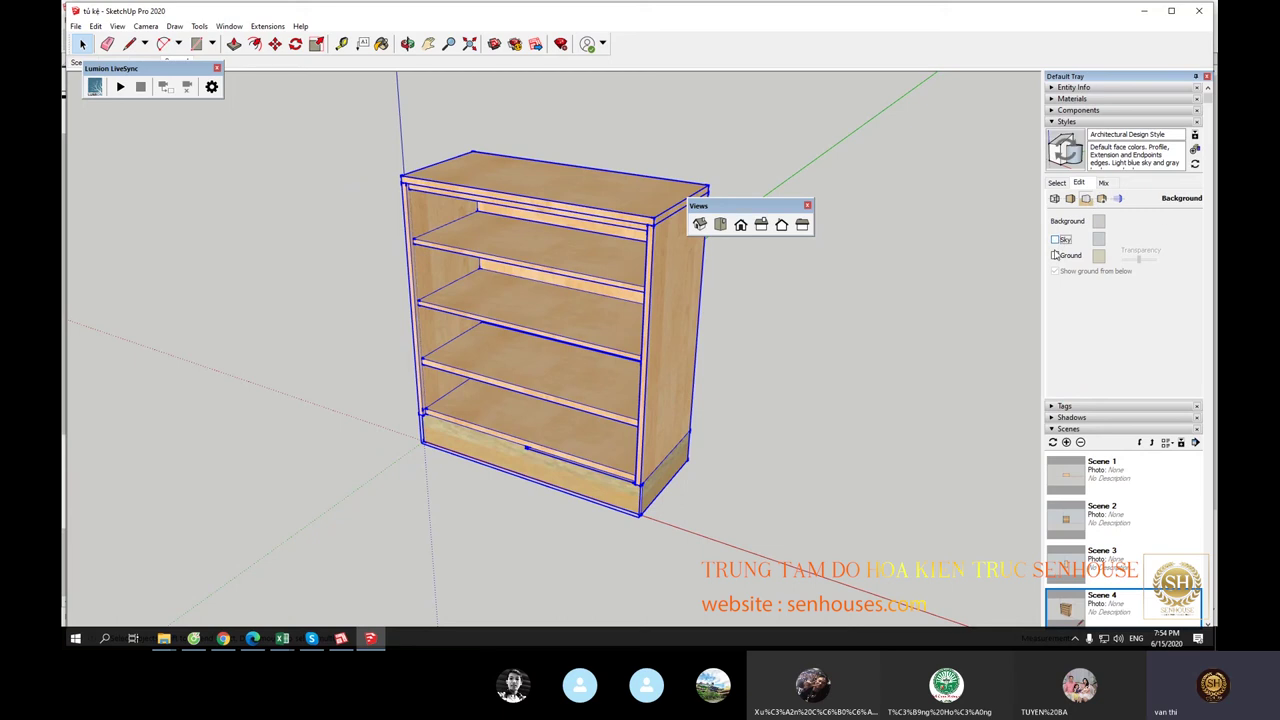
{"action": "left_click", "coordinate": [1098, 240]}
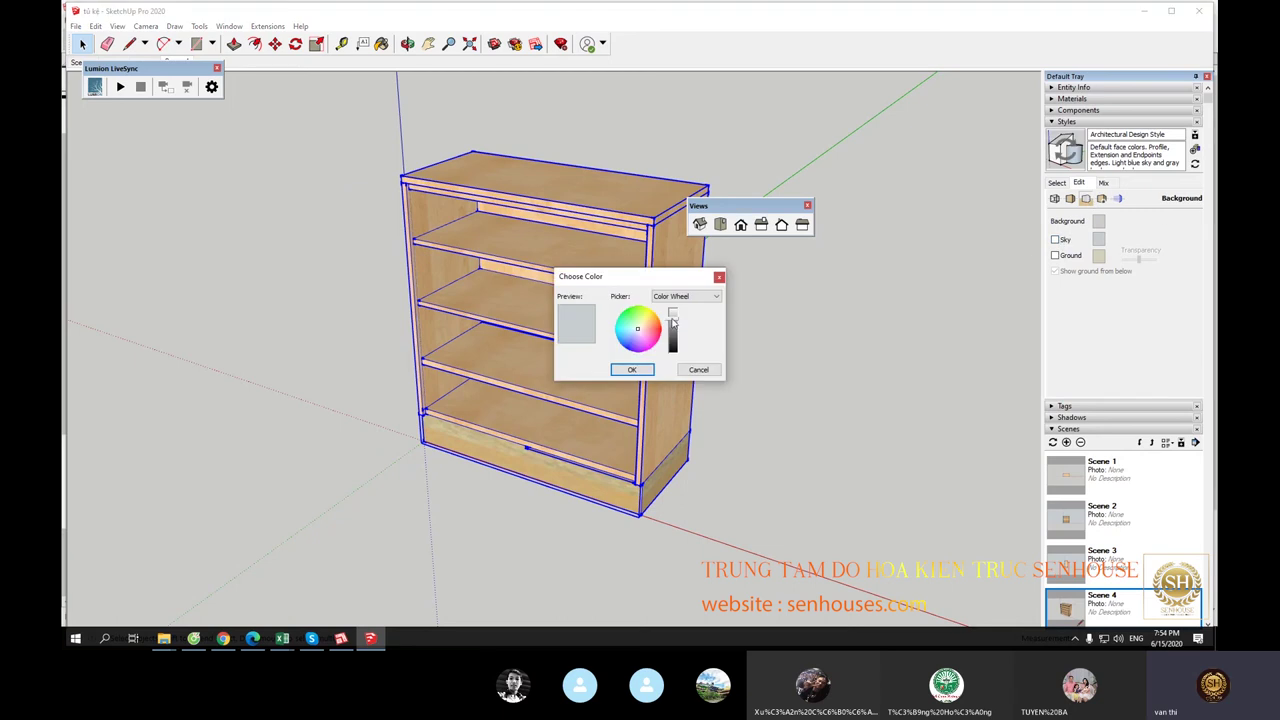
{"action": "left_click_drag", "start_coordinate": [673, 320], "coordinate": [677, 272]}
{"action": "left_click", "coordinate": [631, 369]}
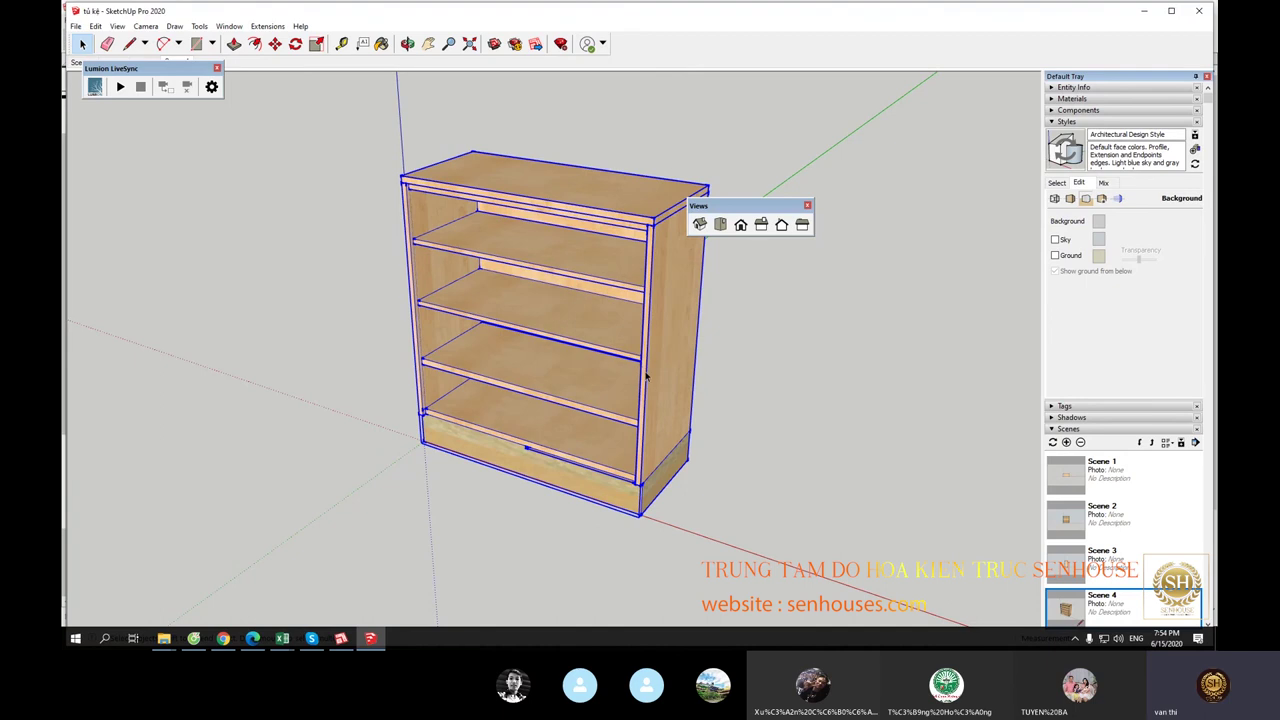
{"action": "mouse_move", "coordinate": [700, 400]}
{"action": "middle_mouse_down"}
{"action": "mouse_move", "coordinate": [790, 386]}
{"action": "mouse_move", "coordinate": [808, 431]}
{"action": "mouse_move", "coordinate": [918, 134]}
{"action": "middle_mouse_up"}
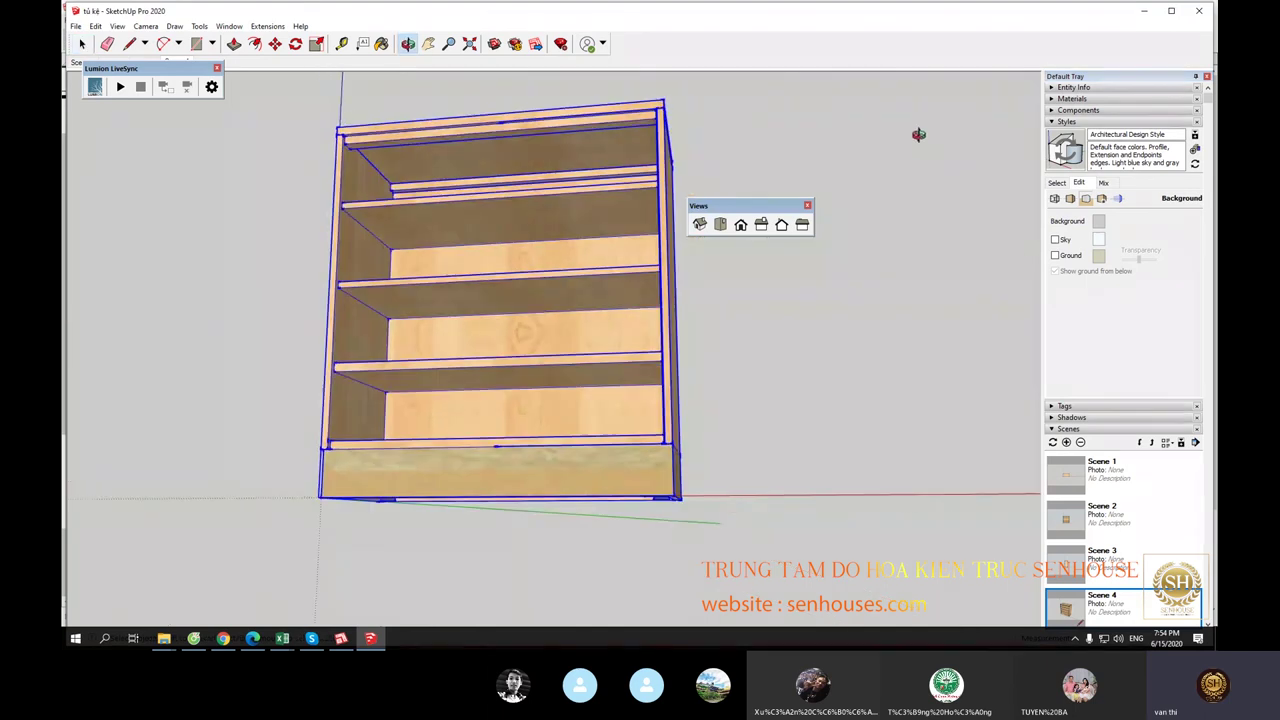
Step: Leave the ground plane off and set the ground colour to light cream
{"action": "left_click", "coordinate": [1054, 255]}
{"action": "left_click", "coordinate": [1055, 256]}
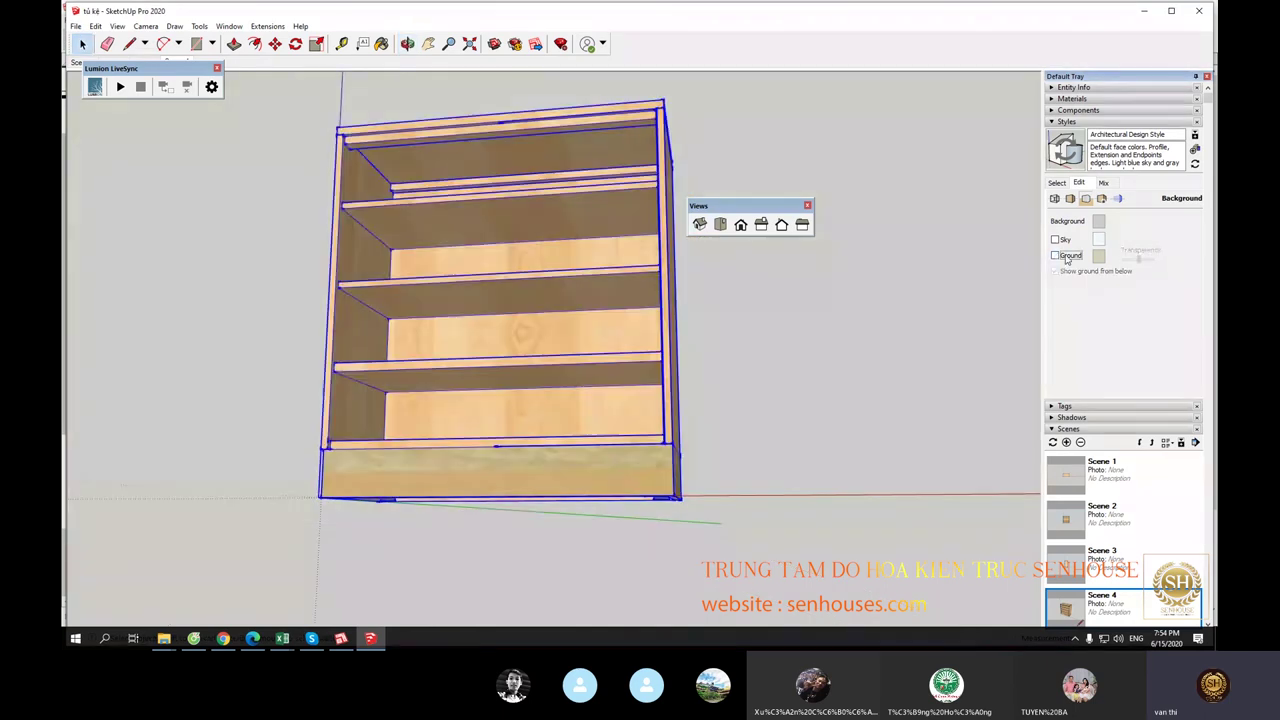
{"action": "left_click", "coordinate": [1099, 256]}
{"action": "left_click", "coordinate": [671, 316]}
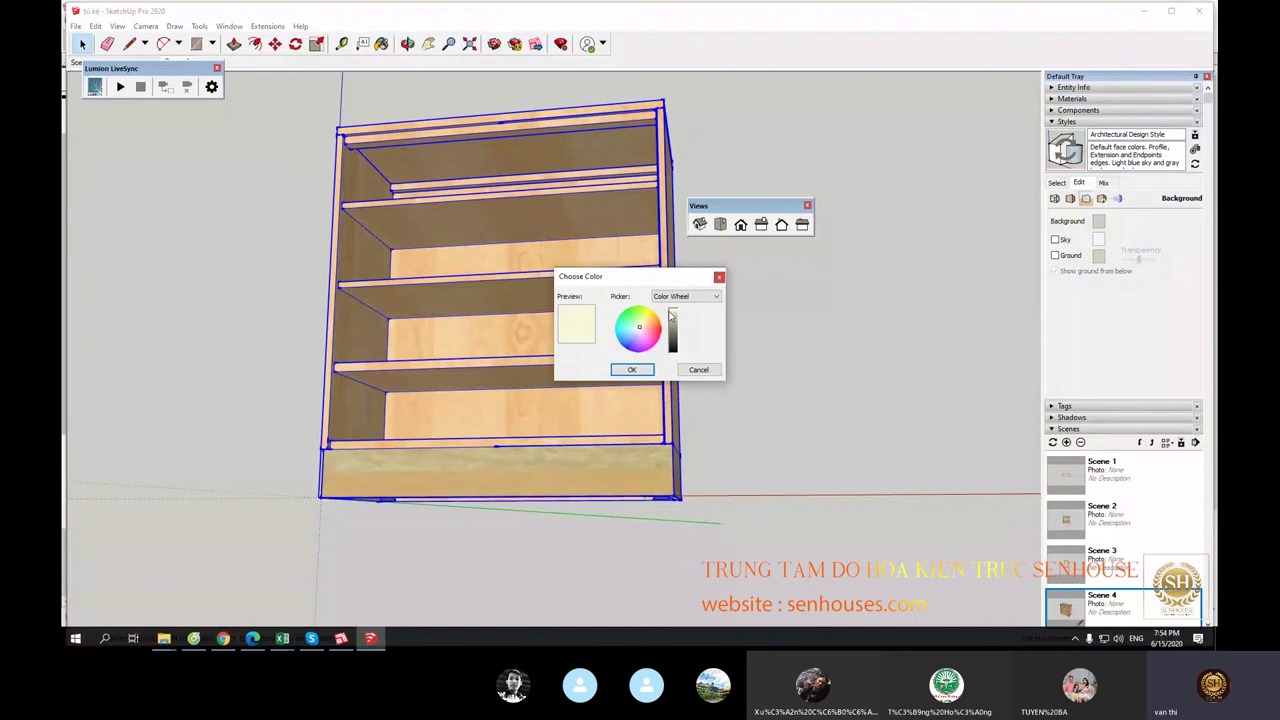
{"action": "left_click", "coordinate": [648, 368]}
{"action": "mouse_move", "coordinate": [684, 412]}
{"action": "middle_mouse_down"}
{"action": "mouse_move", "coordinate": [598, 503]}
{"action": "mouse_move", "coordinate": [866, 254]}
{"action": "middle_mouse_up"}
Step: Close the floating Views palette and try the HiddenLine style on the cabinet
{"action": "left_click", "coordinate": [808, 206]}
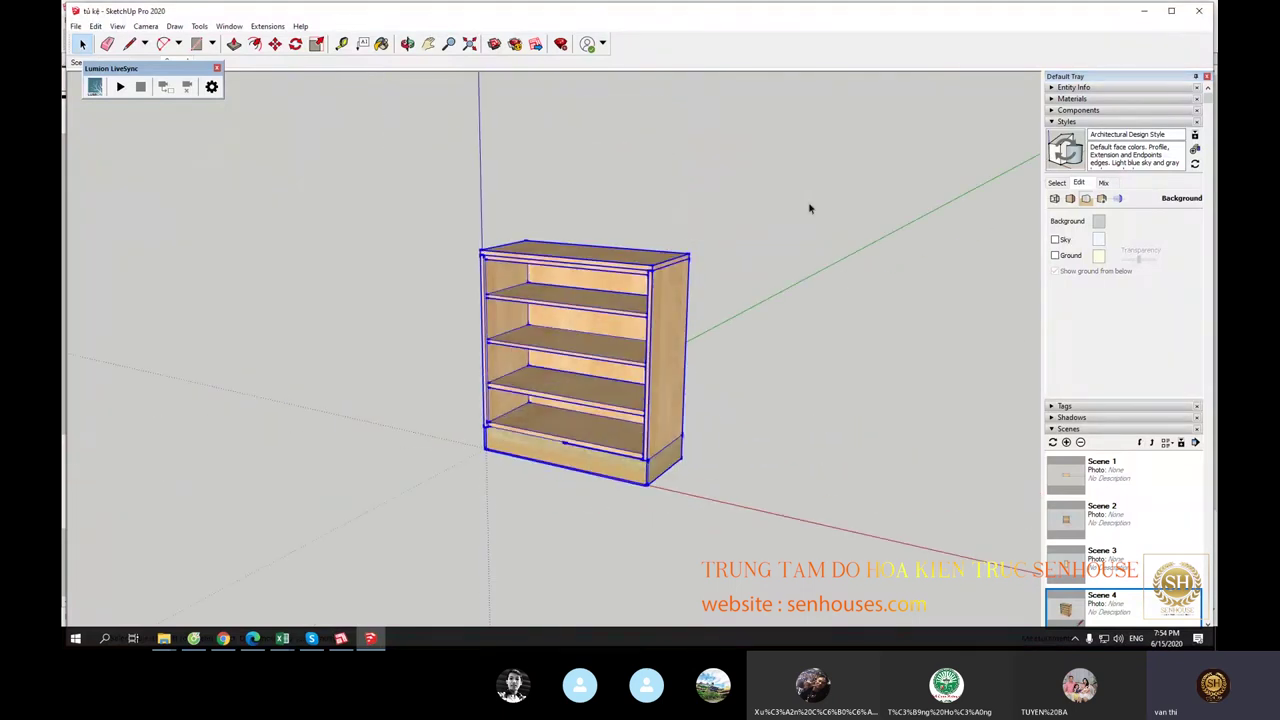
{"action": "left_click", "coordinate": [1059, 184]}
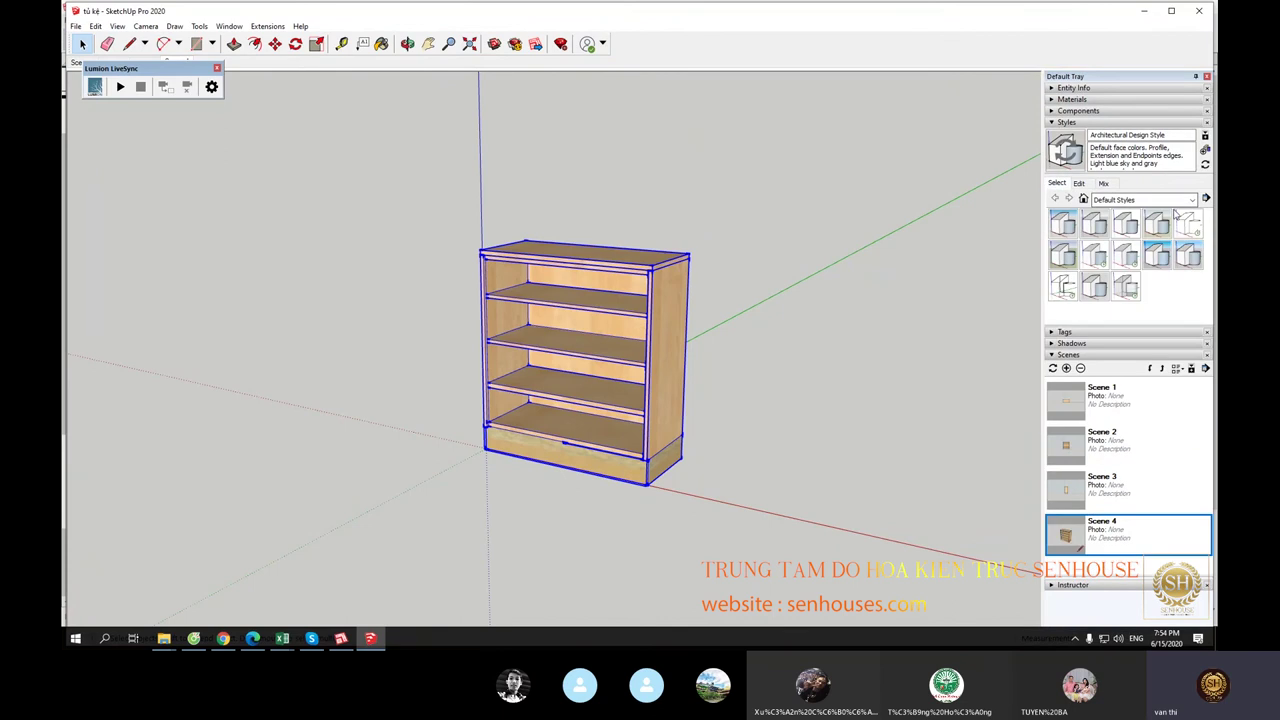
{"action": "left_click", "coordinate": [1187, 227]}
{"action": "scroll", "coordinate": [614, 423], "scroll_direction": "down", "scroll_amount": 3}
{"action": "scroll", "coordinate": [631, 380], "scroll_direction": "up", "scroll_amount": 3}
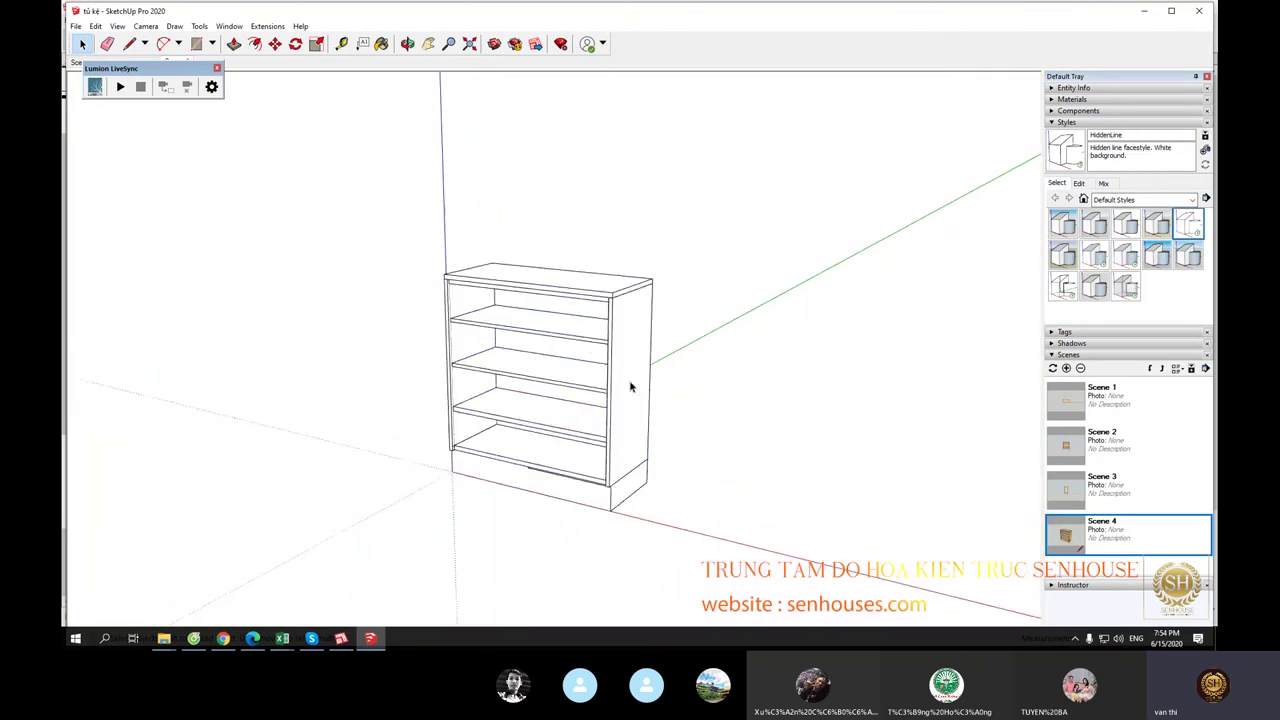
{"action": "scroll", "coordinate": [600, 492], "scroll_direction": "up", "scroll_amount": 2}
{"action": "scroll", "coordinate": [663, 394], "scroll_direction": "down", "scroll_amount": 2}
{"action": "scroll", "coordinate": [677, 409], "scroll_direction": "down", "scroll_amount": 2}
{"action": "scroll", "coordinate": [580, 369], "scroll_direction": "up", "scroll_amount": 4}
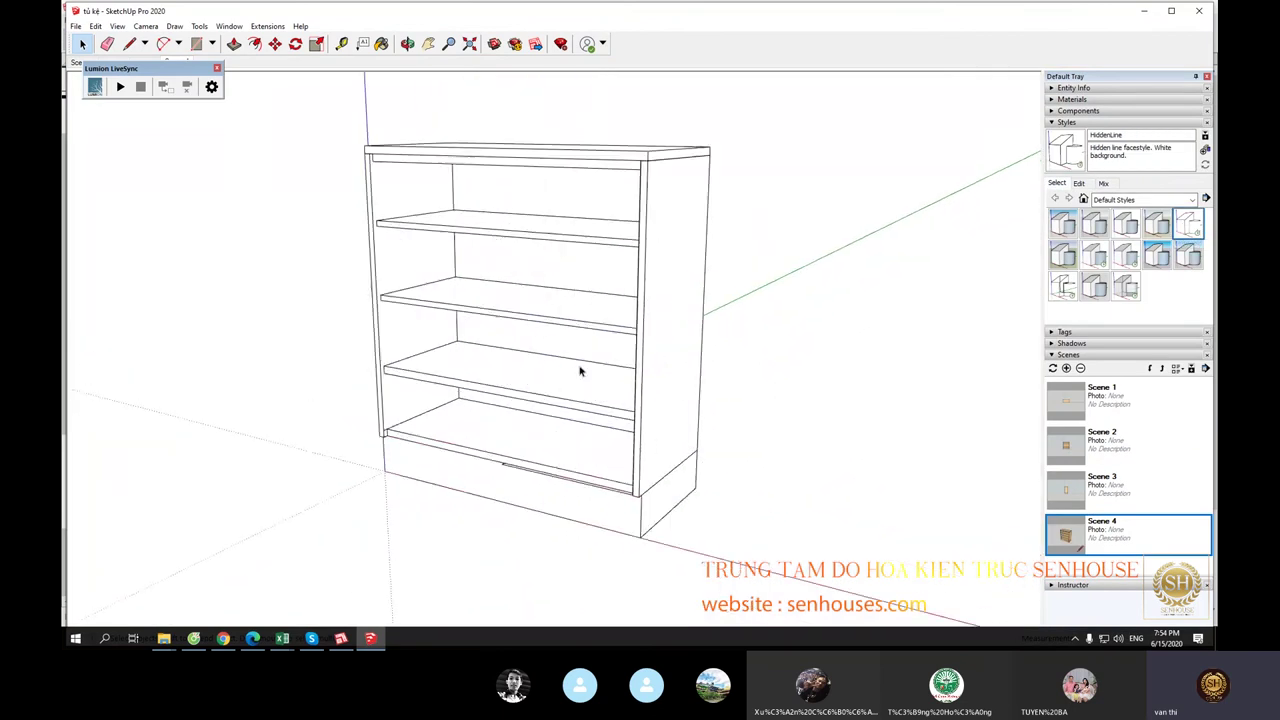
{"action": "scroll", "coordinate": [551, 362], "scroll_direction": "up", "scroll_amount": 1}
Step: Apply Construction Documentation Style to the cabinet, then return to the LayOut document
{"action": "mouse_move", "coordinate": [551, 362]}
{"action": "middle_mouse_down"}
{"action": "mouse_move", "coordinate": [540, 271]}
{"action": "mouse_move", "coordinate": [454, 297]}
{"action": "middle_mouse_up"}
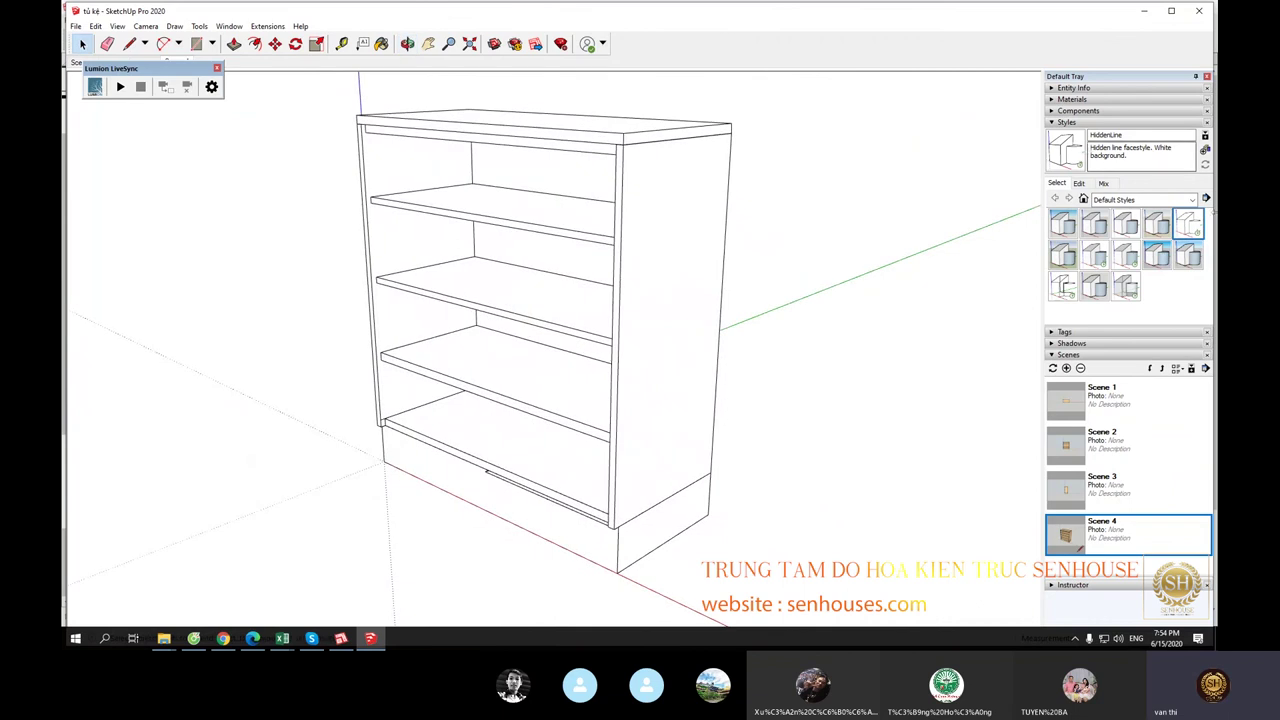
{"action": "left_click", "coordinate": [1131, 226]}
{"action": "scroll", "coordinate": [743, 372], "scroll_direction": "down", "scroll_amount": 3}
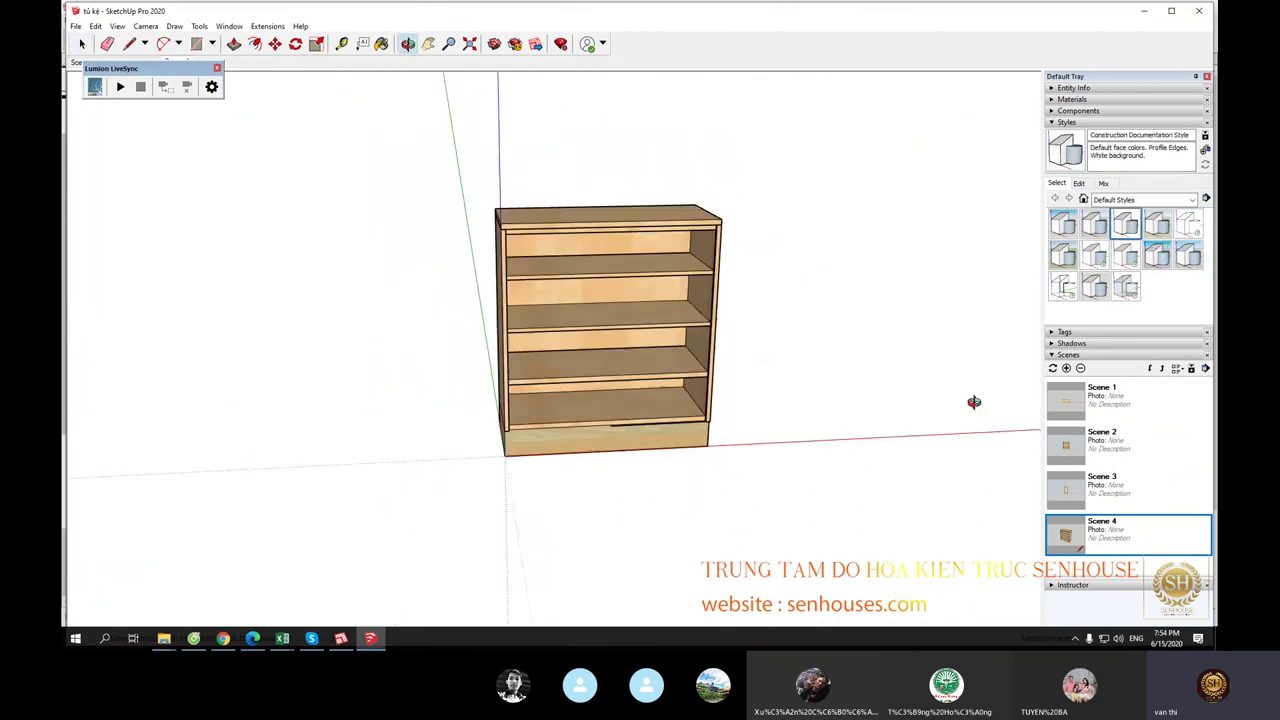
{"action": "mouse_move", "coordinate": [977, 406]}
{"action": "middle_mouse_down"}
{"action": "mouse_move", "coordinate": [563, 386]}
{"action": "mouse_move", "coordinate": [683, 109]}
{"action": "mouse_move", "coordinate": [638, 454]}
{"action": "middle_mouse_up"}
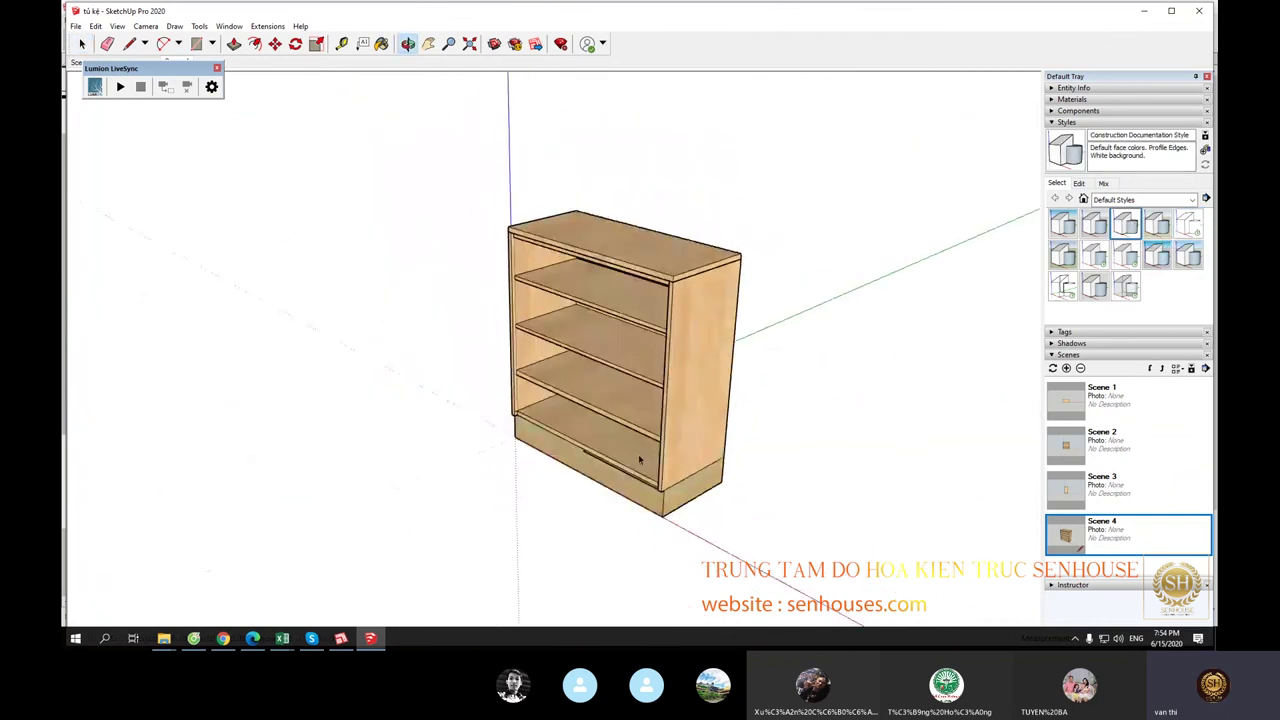
{"action": "left_click", "coordinate": [341, 638]}
{"action": "scroll", "coordinate": [662, 324], "scroll_direction": "down", "scroll_amount": 2}
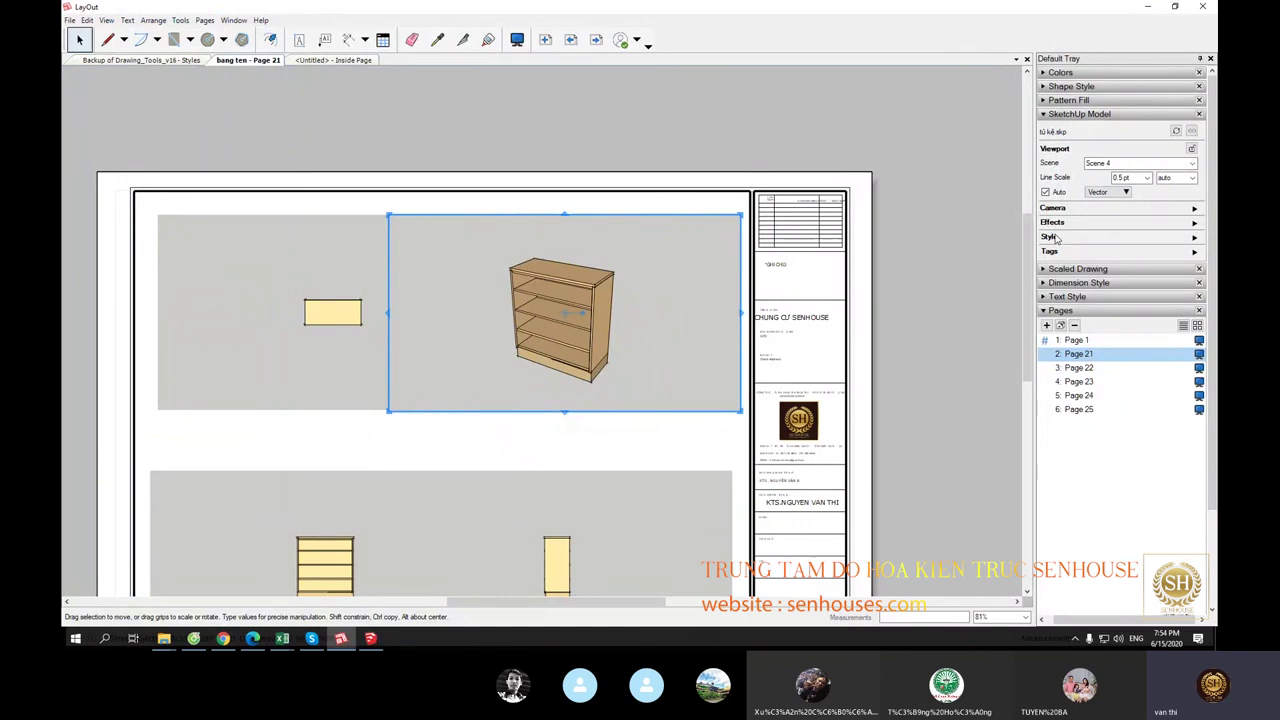
Step: Expand the viewport's Style options, browse Styles > Default Styles, and try HiddenLine
{"action": "left_click", "coordinate": [1194, 237]}
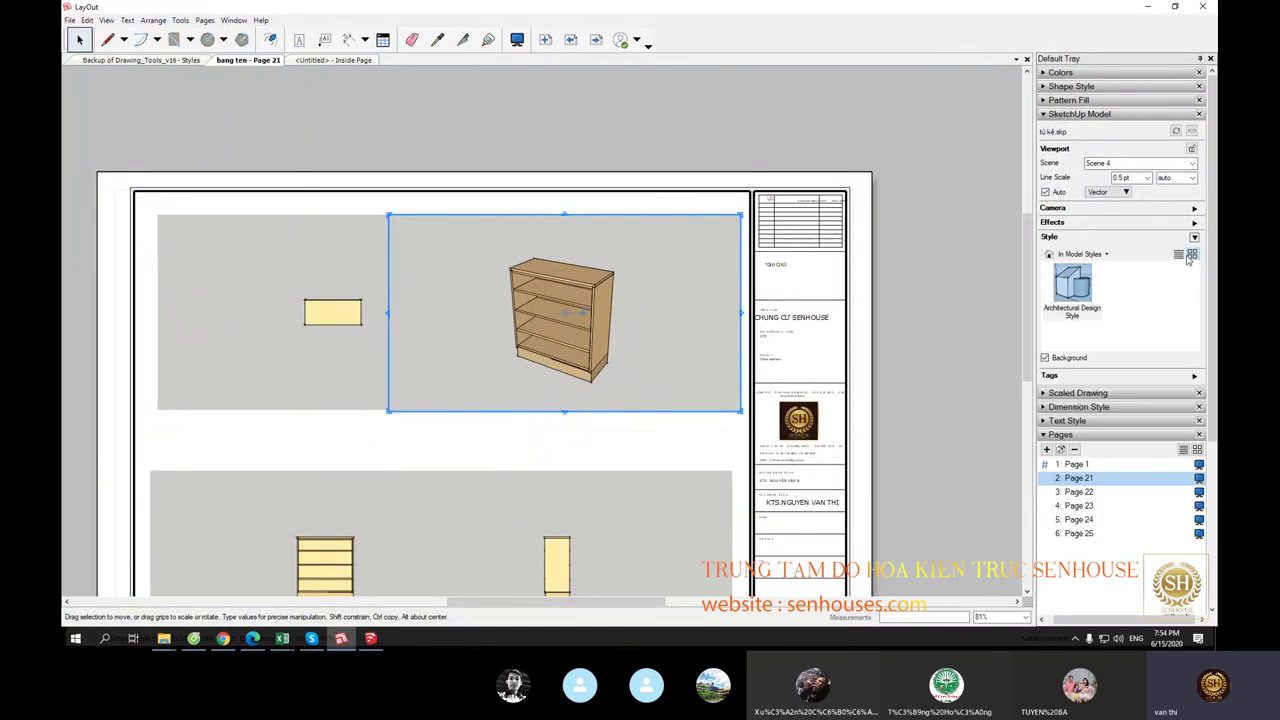
{"action": "left_click", "coordinate": [1179, 255]}
{"action": "left_click", "coordinate": [1078, 254]}
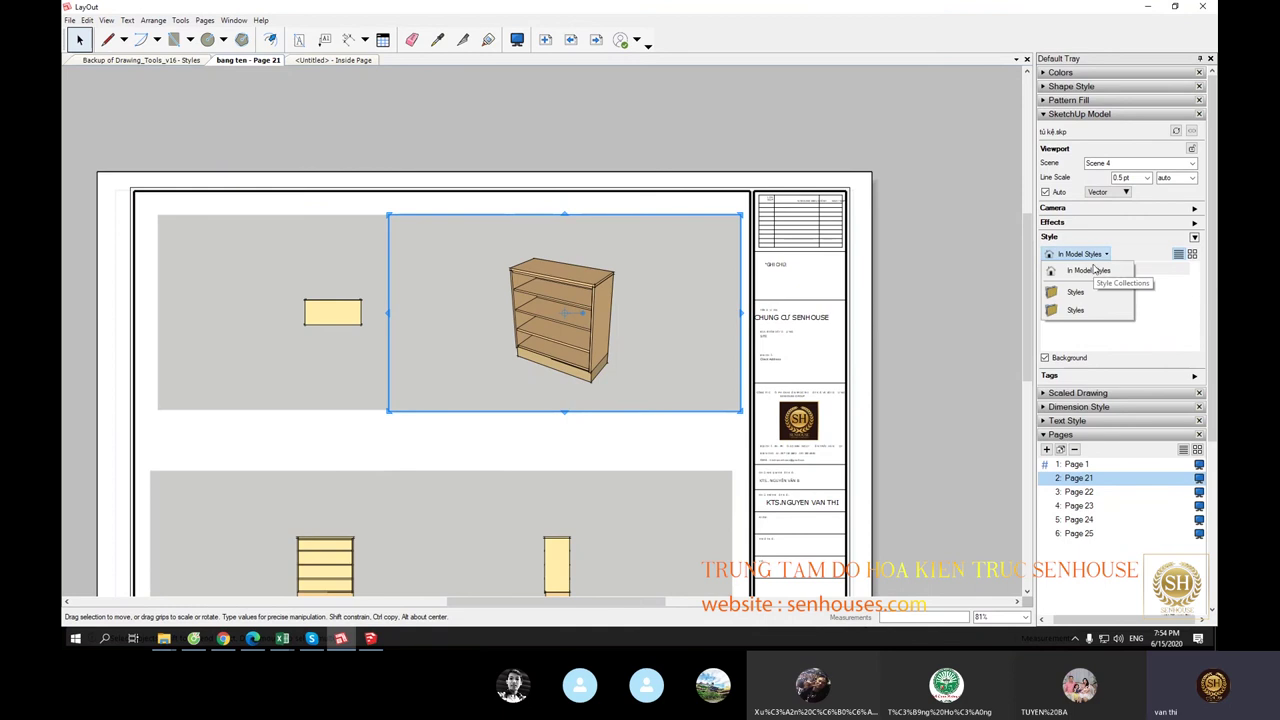
{"action": "left_click", "coordinate": [1084, 290]}
{"action": "double_click", "coordinate": [1073, 294]}
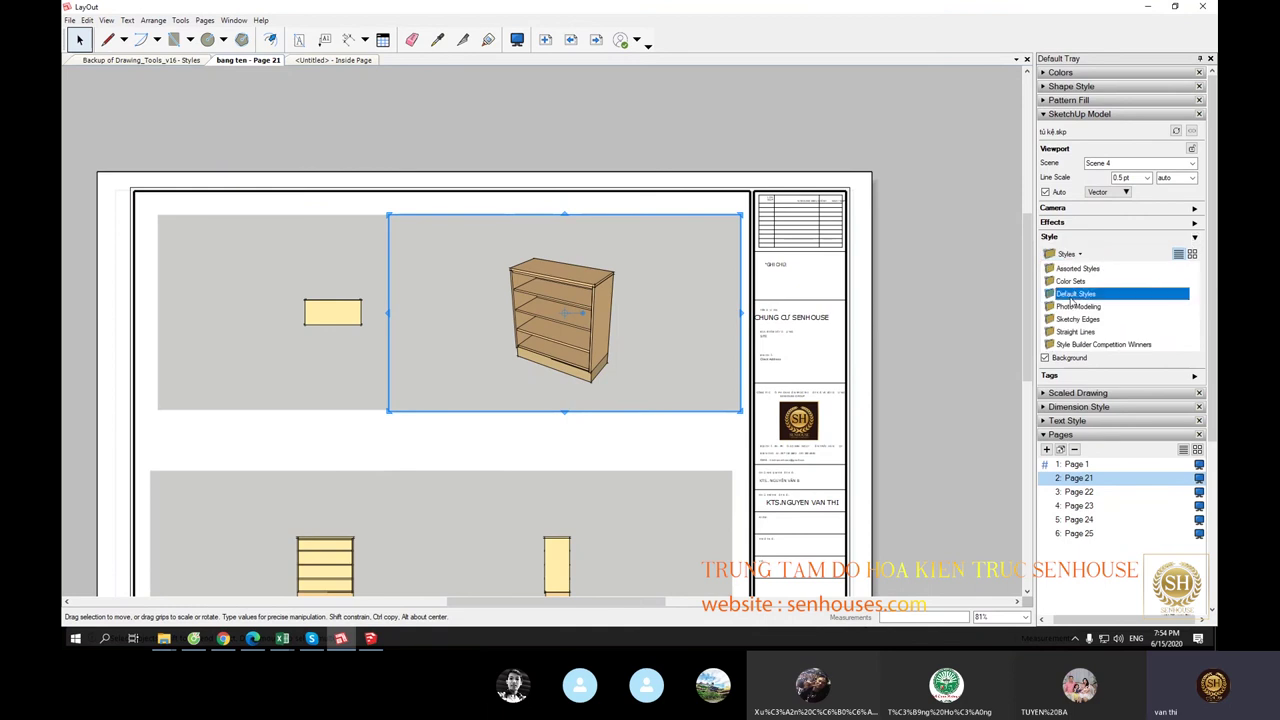
{"action": "left_click", "coordinate": [1072, 294]}
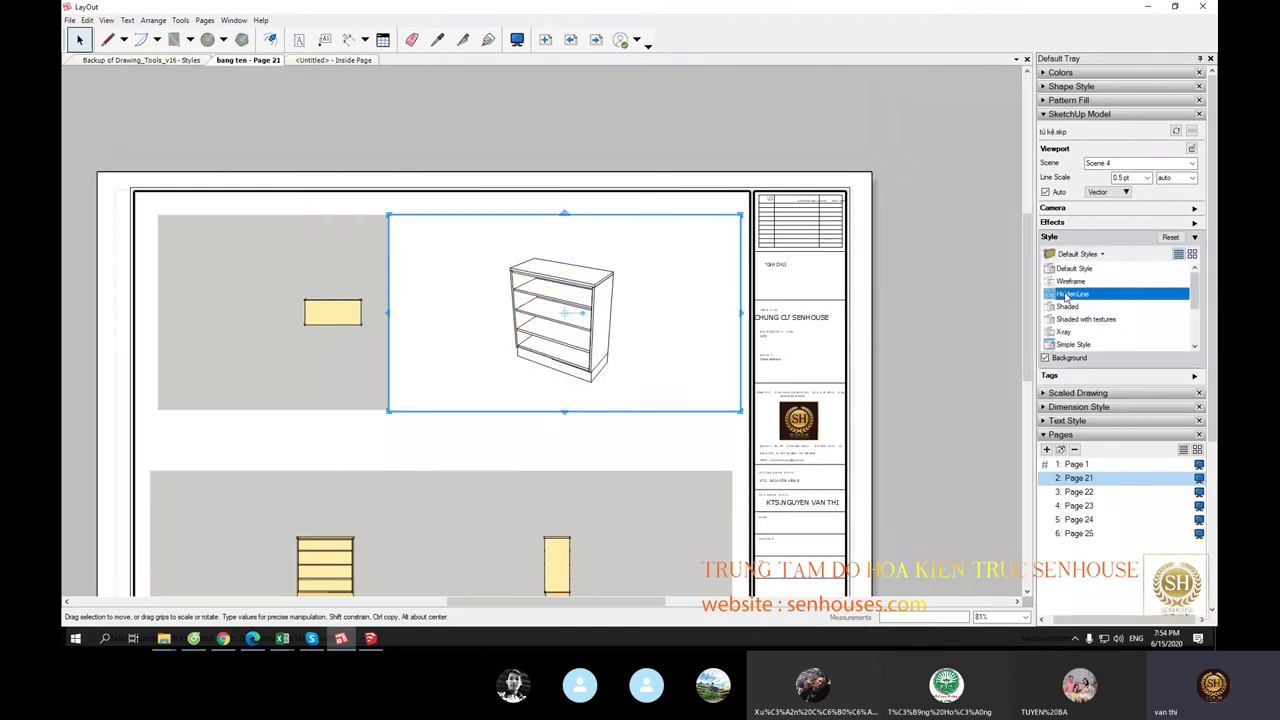
{"action": "scroll", "coordinate": [540, 382], "scroll_direction": "up", "scroll_amount": 2}
{"action": "left_click", "coordinate": [620, 428]}
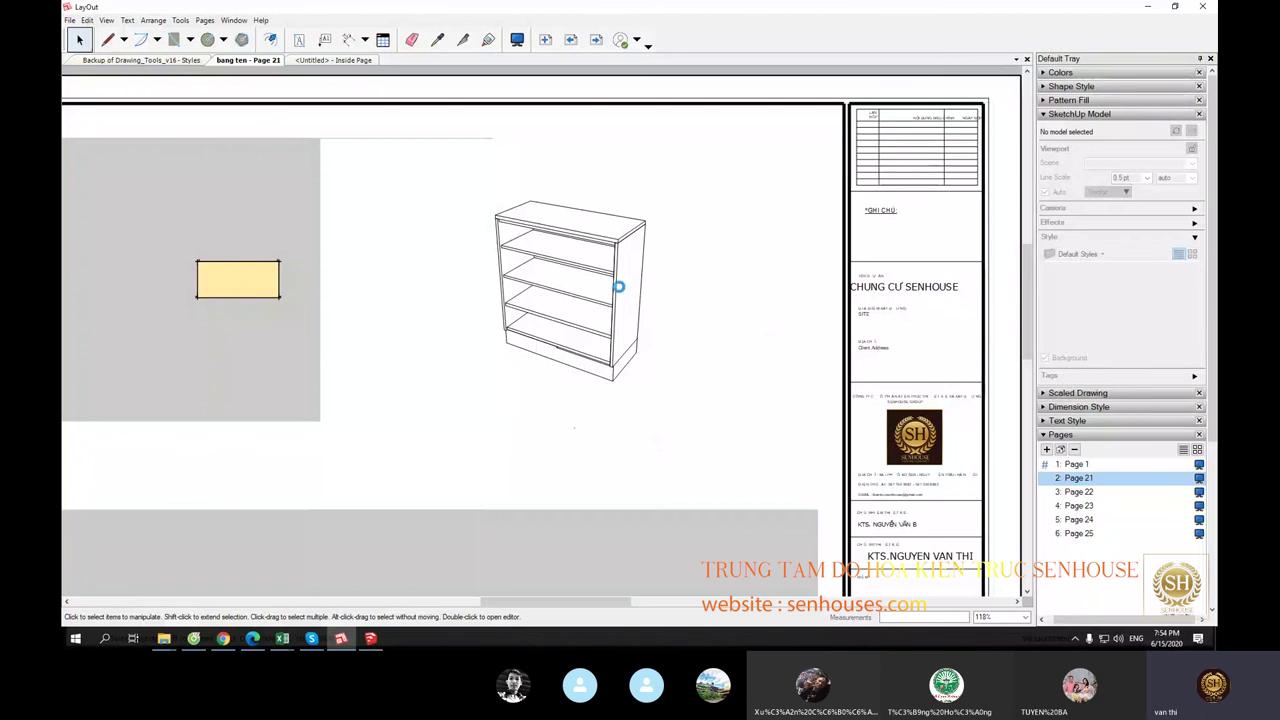
Step: Reselect the upper-right cabinet viewport and reopen the Styles > Default Styles folder
{"action": "left_click", "coordinate": [618, 287]}
{"action": "left_click", "coordinate": [1085, 254]}
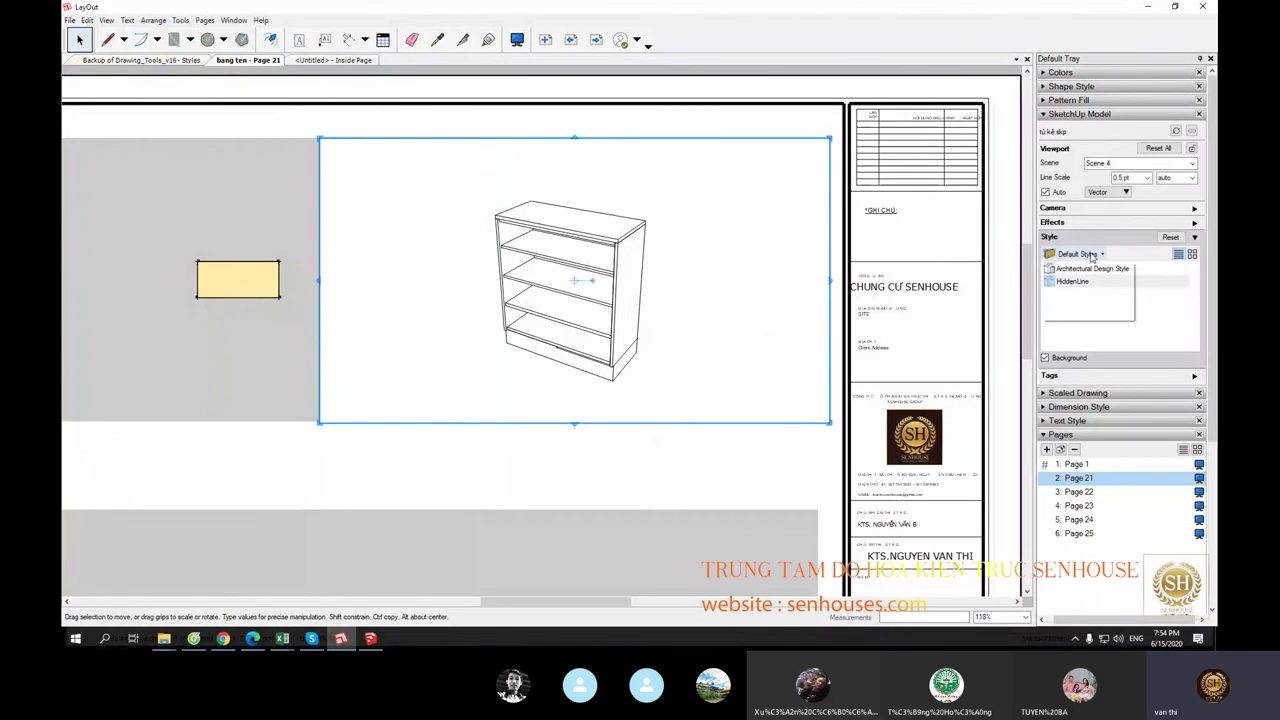
{"action": "left_click", "coordinate": [1082, 268]}
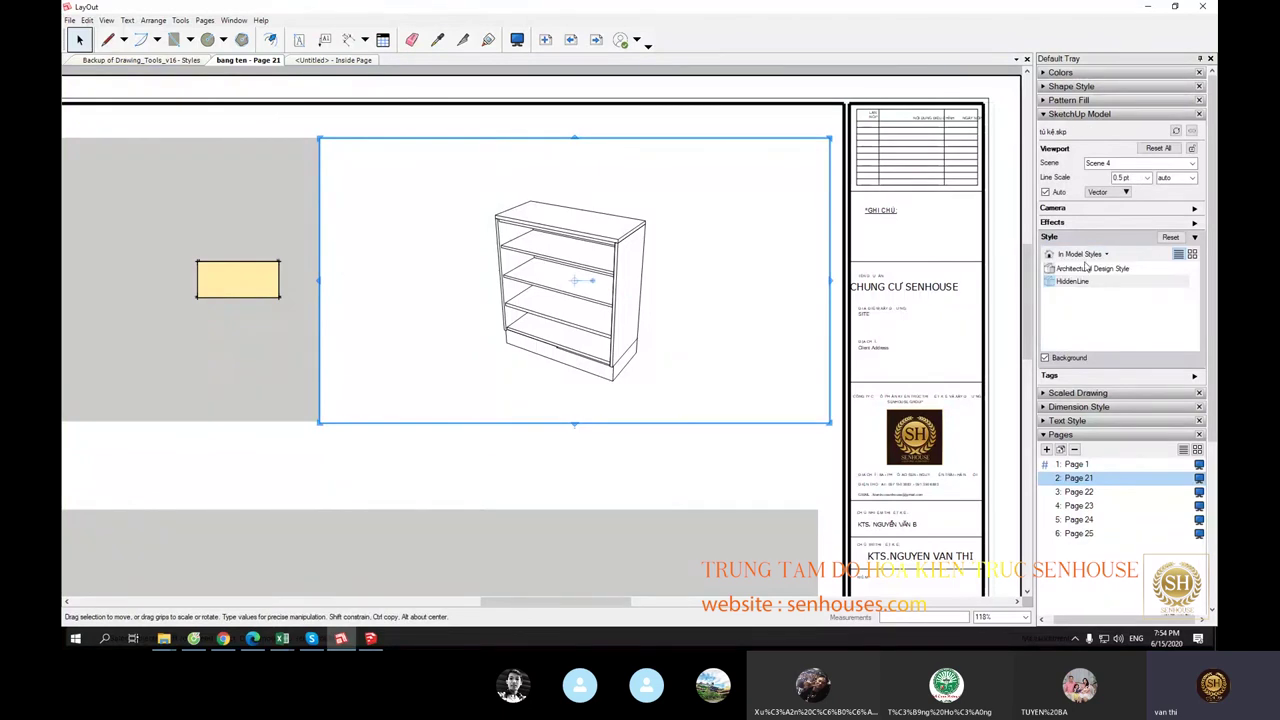
{"action": "left_click", "coordinate": [1082, 254]}
{"action": "left_click", "coordinate": [1075, 289]}
{"action": "left_click", "coordinate": [1075, 294]}
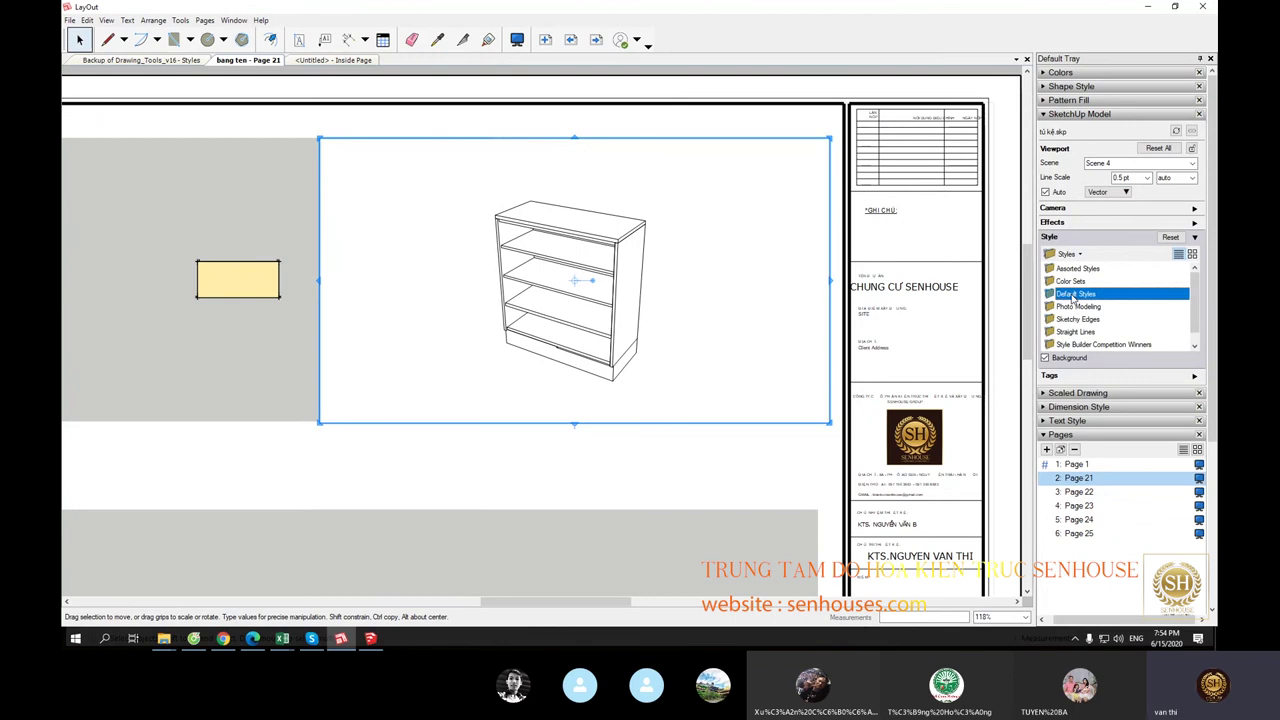
{"action": "double_click", "coordinate": [1075, 294]}
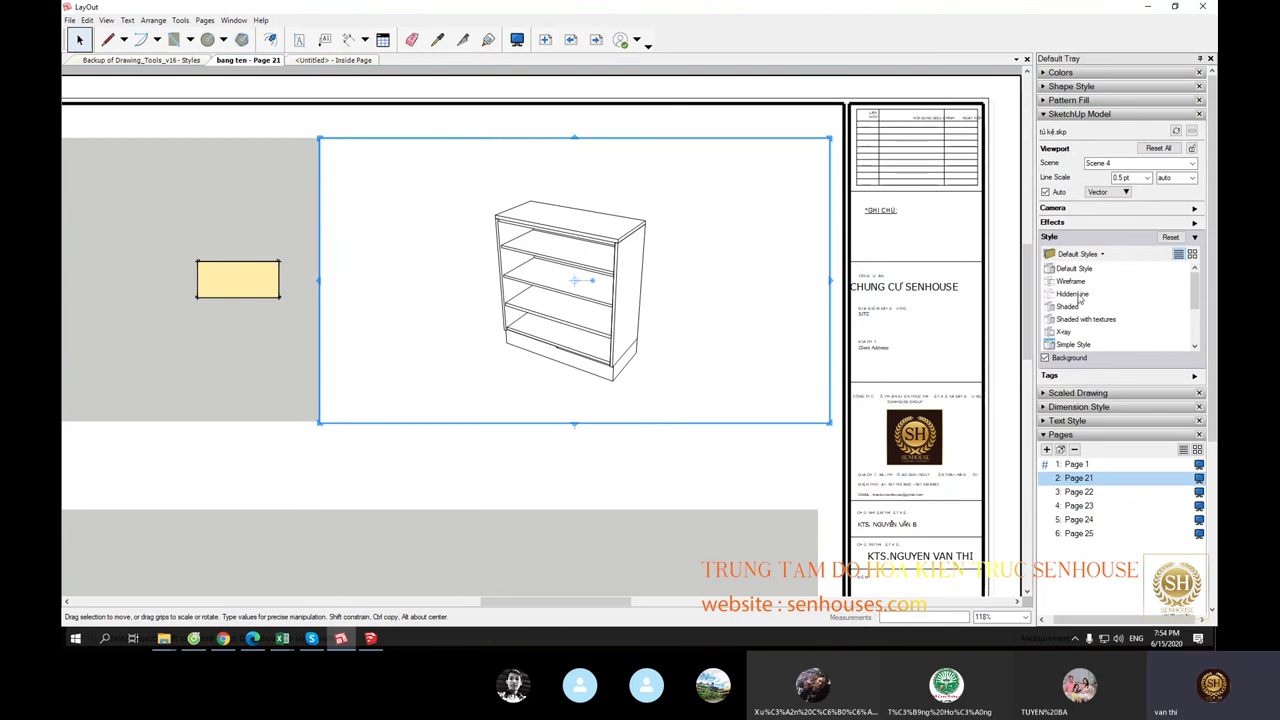
{"action": "scroll", "coordinate": [1080, 297], "scroll_direction": "down", "scroll_amount": 2}
{"action": "scroll", "coordinate": [1080, 312], "scroll_direction": "up", "scroll_amount": 2}
Step: Give the viewport the Shaded with textures style after trying Default Style and Shaded
{"action": "left_click", "coordinate": [1080, 269]}
{"action": "left_click", "coordinate": [1072, 306]}
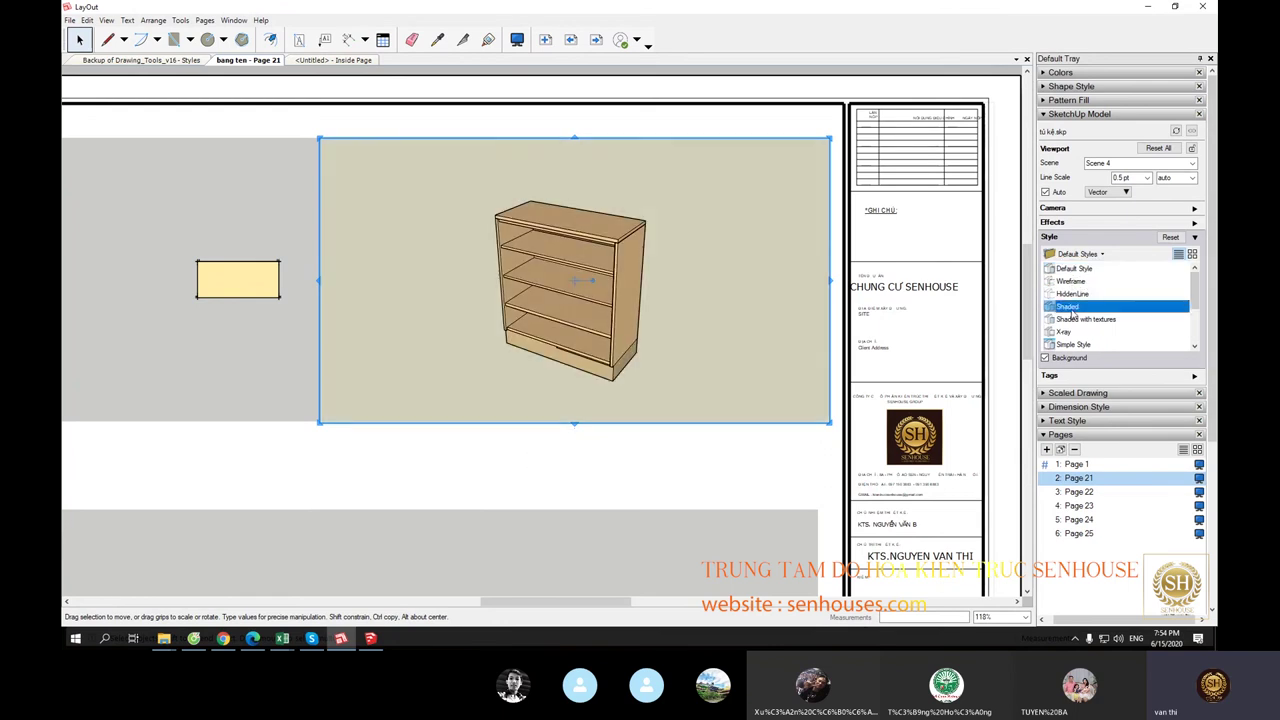
{"action": "left_click", "coordinate": [1065, 319]}
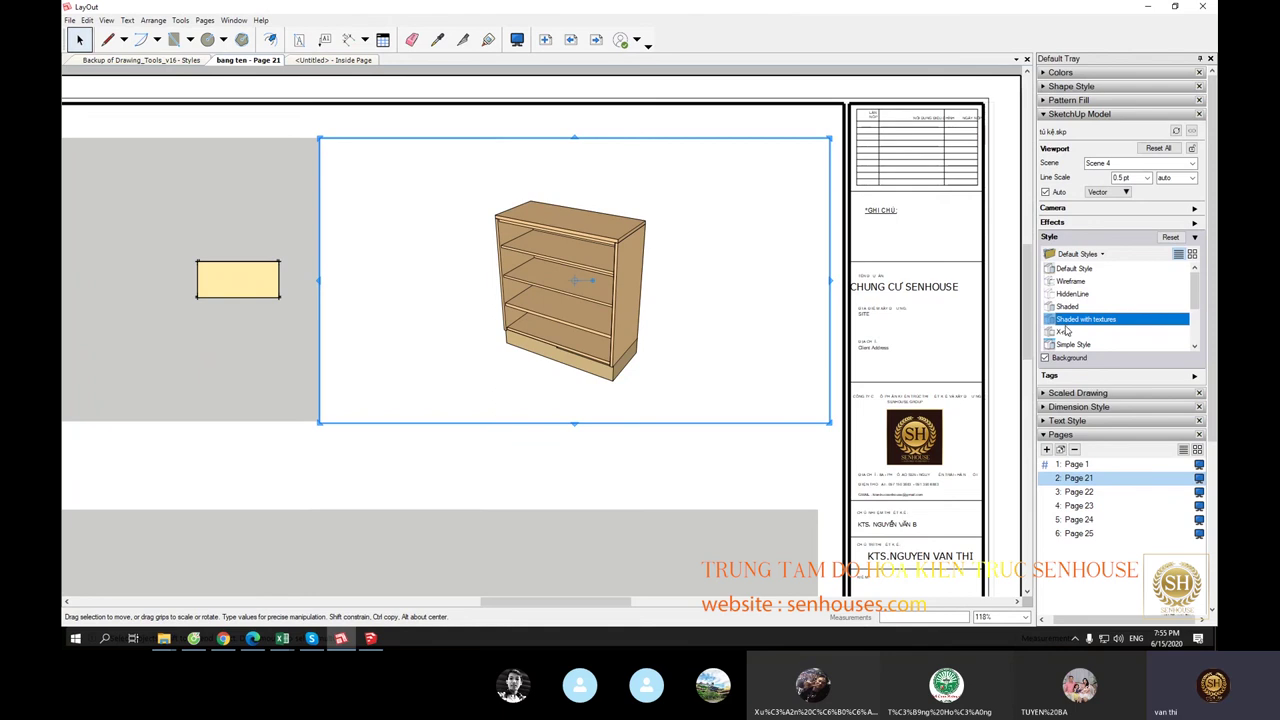
{"action": "scroll", "coordinate": [577, 377], "scroll_direction": "down", "scroll_amount": 3}
{"action": "left_click", "coordinate": [480, 420]}
{"action": "scroll", "coordinate": [383, 343], "scroll_direction": "up", "scroll_amount": 3}
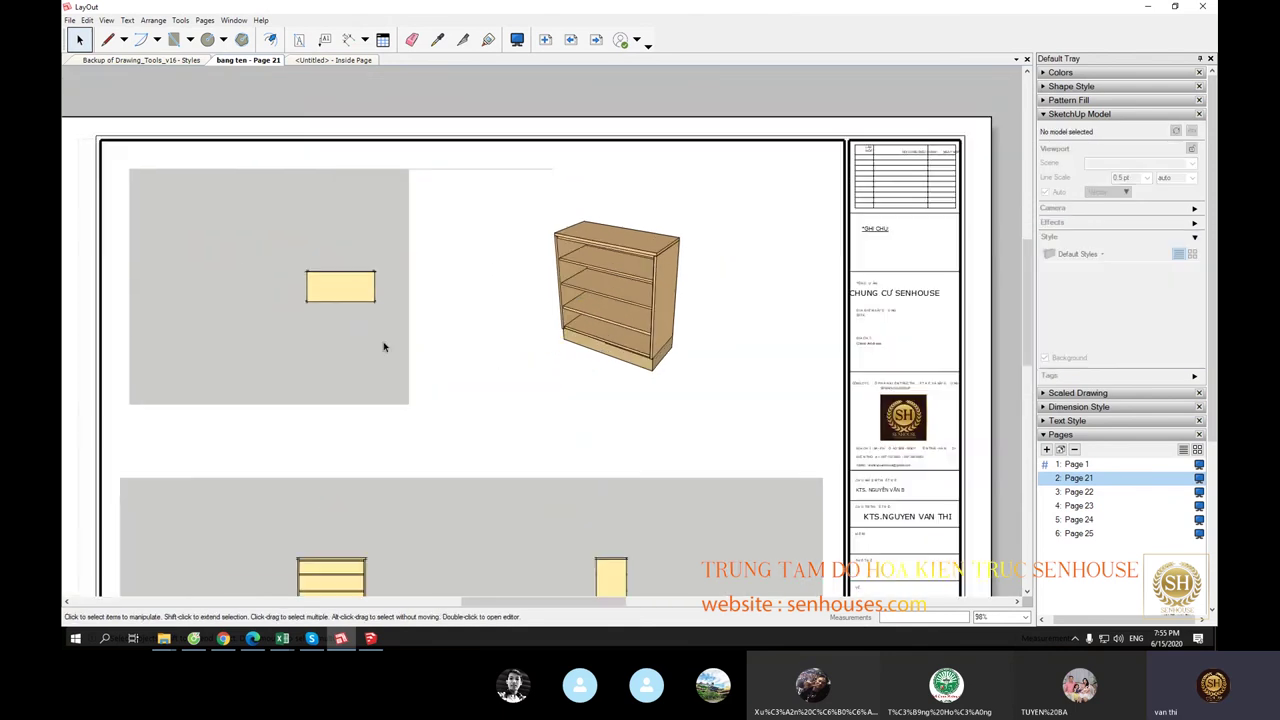
{"action": "scroll", "coordinate": [340, 334], "scroll_direction": "up", "scroll_amount": 1}
Step: Give the upper-left cabinet viewport a white-background style
{"action": "left_click", "coordinate": [447, 311]}
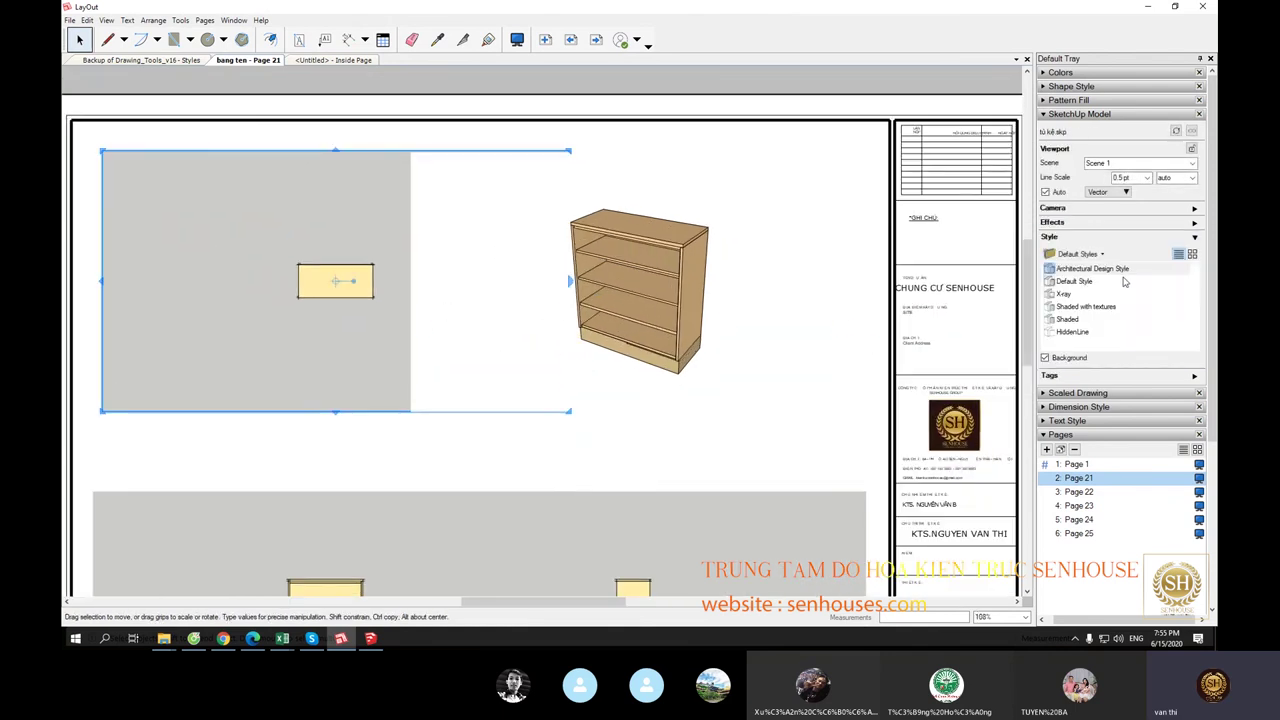
{"action": "left_click", "coordinate": [1077, 318]}
{"action": "left_click", "coordinate": [583, 446]}
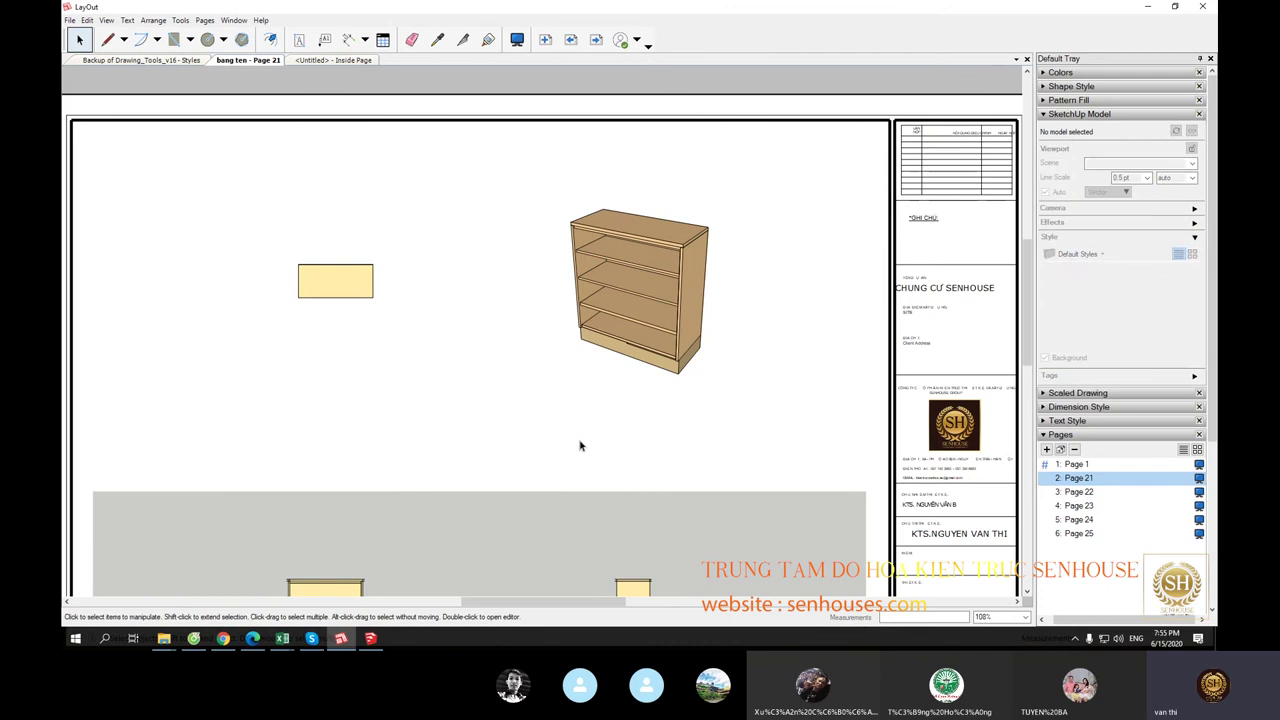
Step: Restyle the lower-left viewport with Architectural Design Style, then Shaded with textures
{"action": "scroll", "coordinate": [568, 452], "scroll_direction": "down", "scroll_amount": 2}
{"action": "middle_click_drag", "start_coordinate": [568, 452], "coordinate": [571, 269]}
{"action": "left_click", "coordinate": [578, 290]}
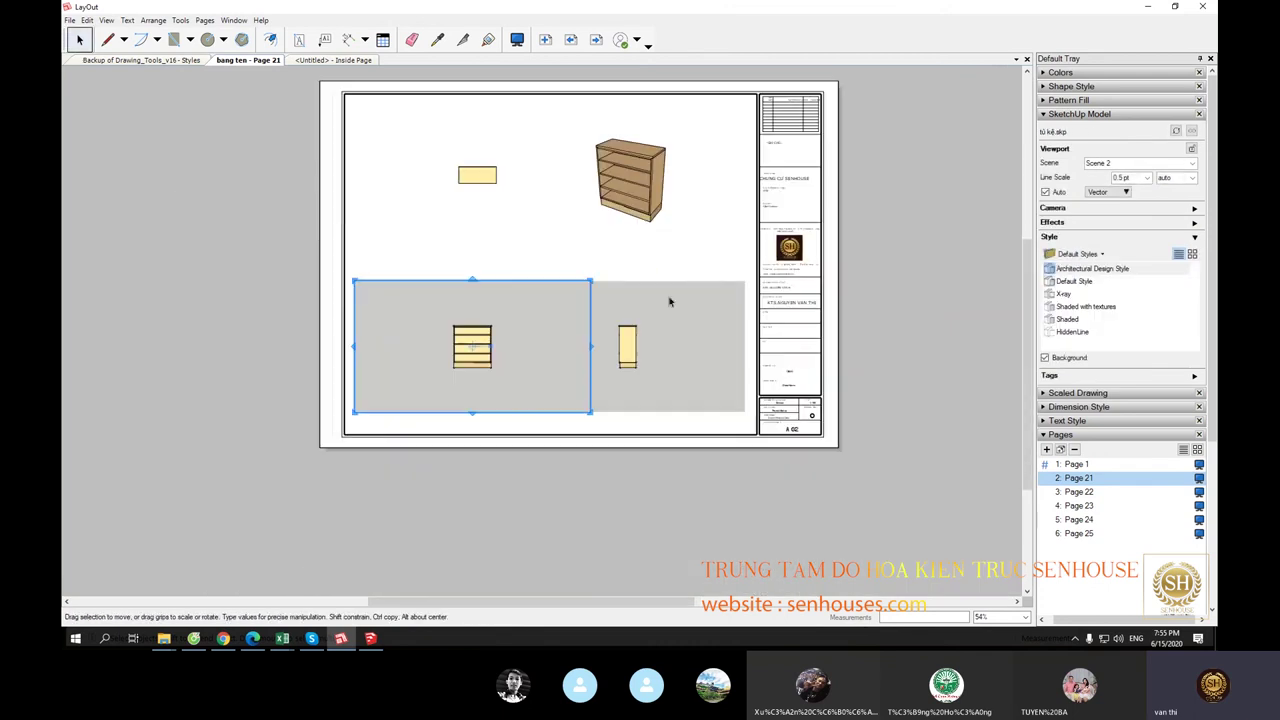
{"action": "left_click", "coordinate": [1087, 271]}
{"action": "left_click", "coordinate": [1083, 309]}
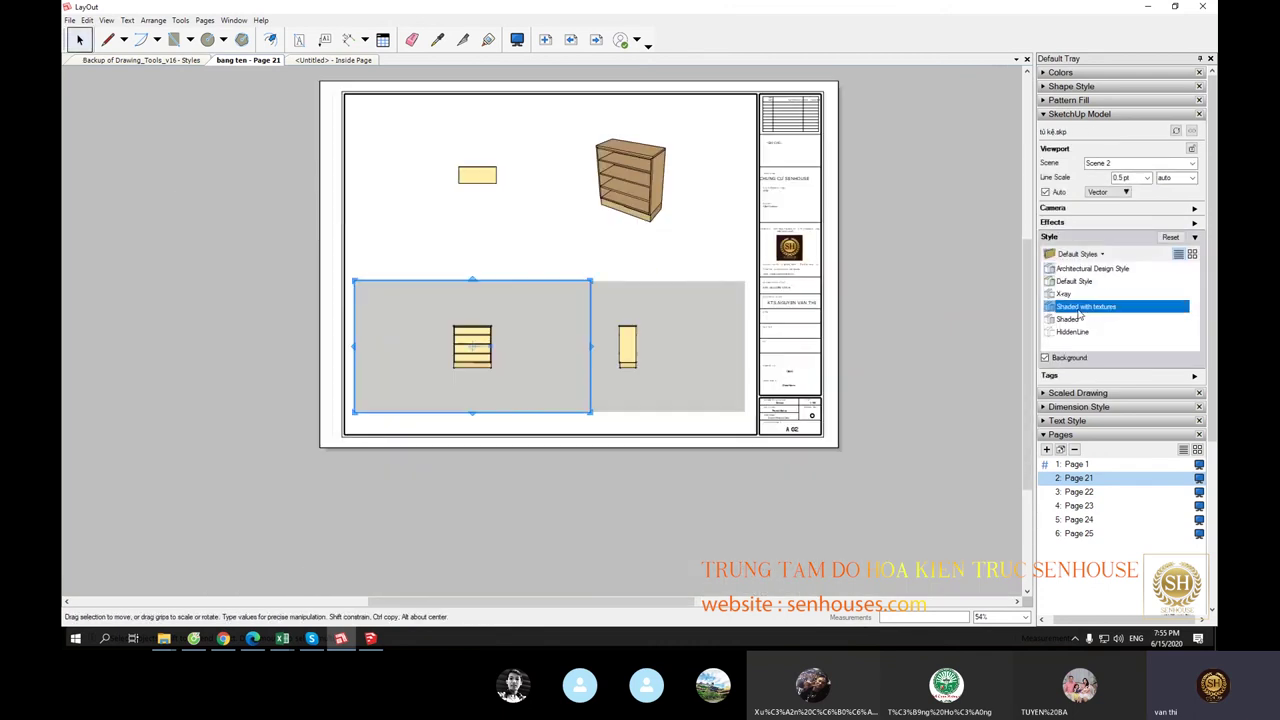
Step: Give the lower-right cabinet viewport a white-background style
{"action": "left_click", "coordinate": [678, 383]}
{"action": "left_click", "coordinate": [1097, 308]}
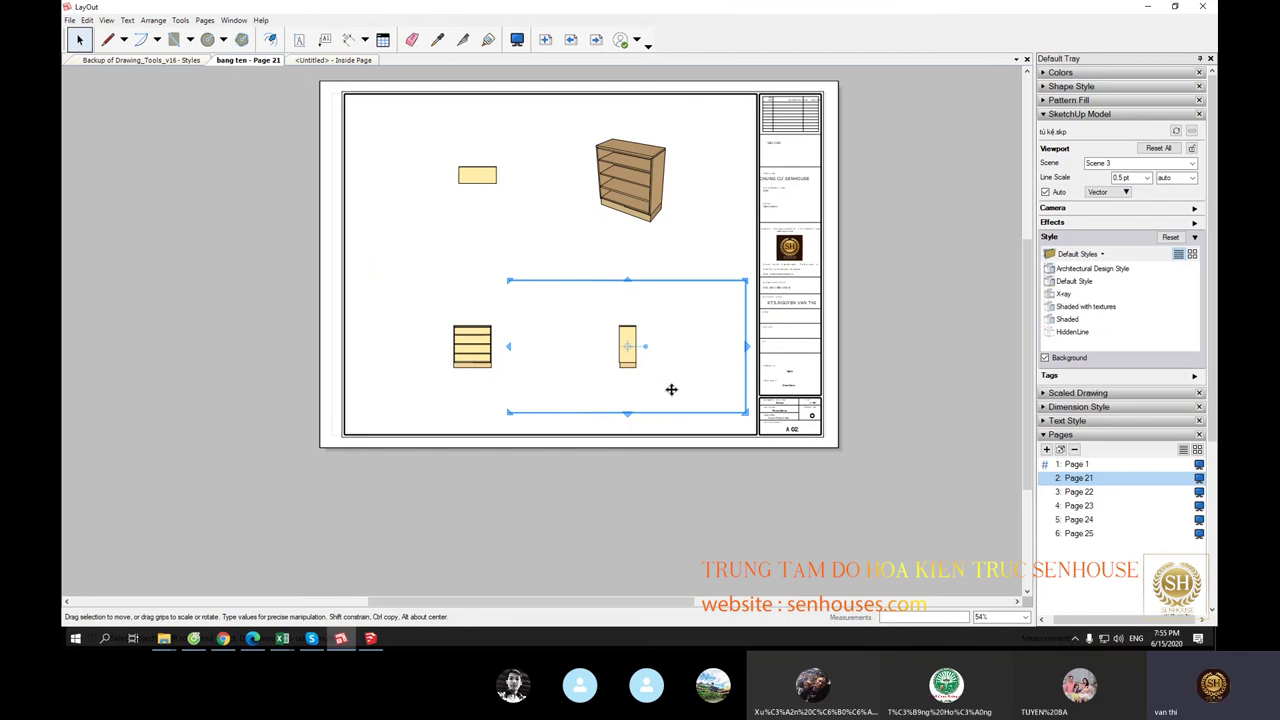
{"action": "scroll", "coordinate": [638, 289], "scroll_direction": "up", "scroll_amount": 3}
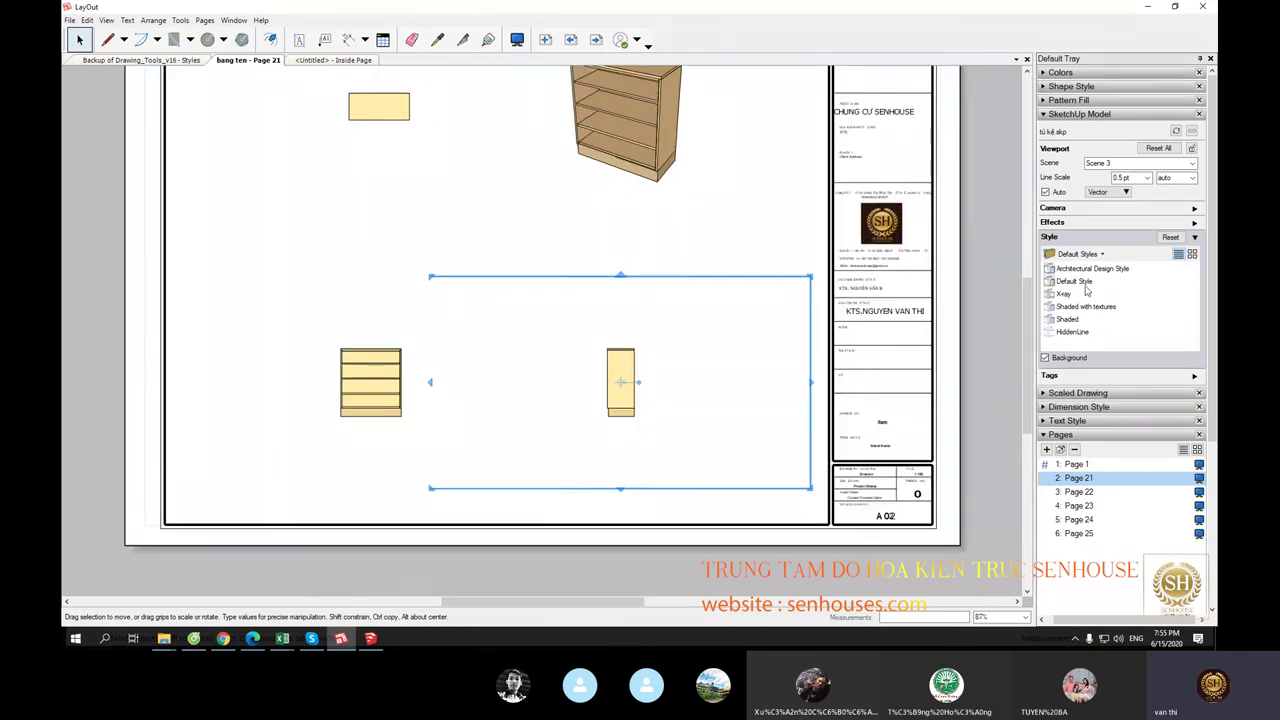
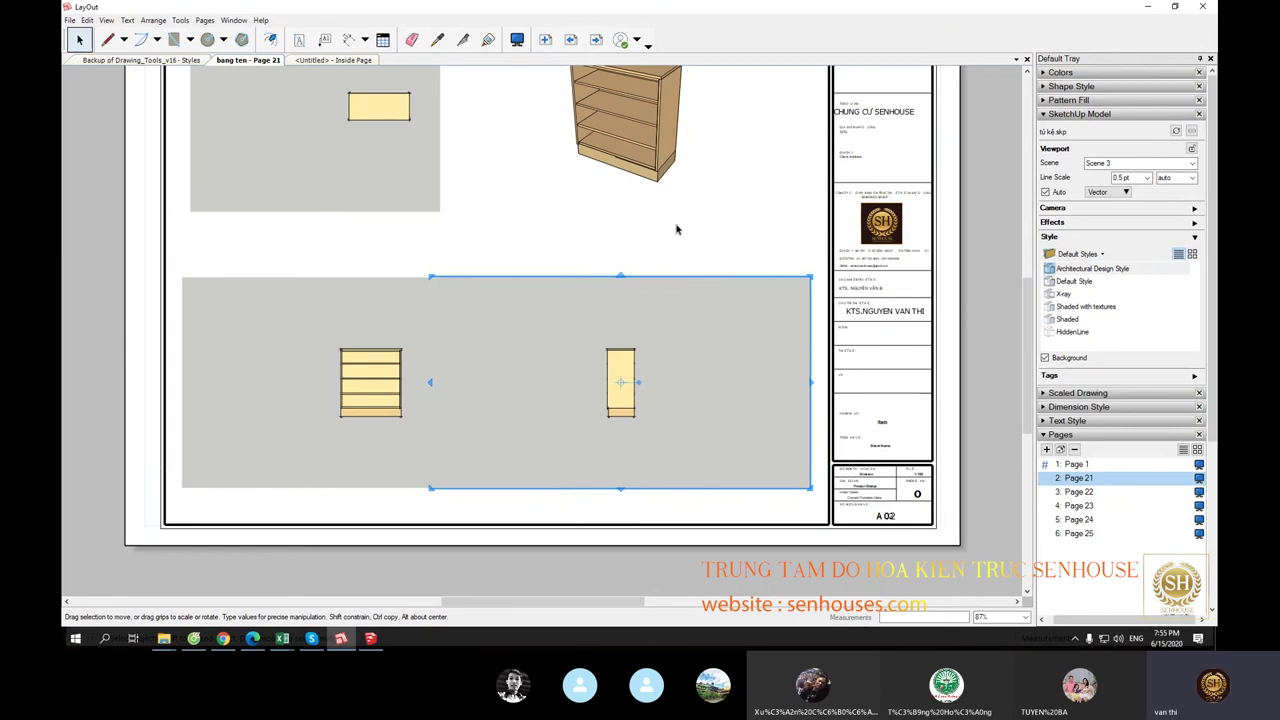
Step: Turn off the grey background of the cabinet's top-view viewport
{"action": "middle_click_drag", "start_coordinate": [686, 211], "coordinate": [700, 346]}
{"action": "left_click", "coordinate": [404, 265]}
{"action": "scroll", "coordinate": [397, 286], "scroll_direction": "up", "scroll_amount": 2}
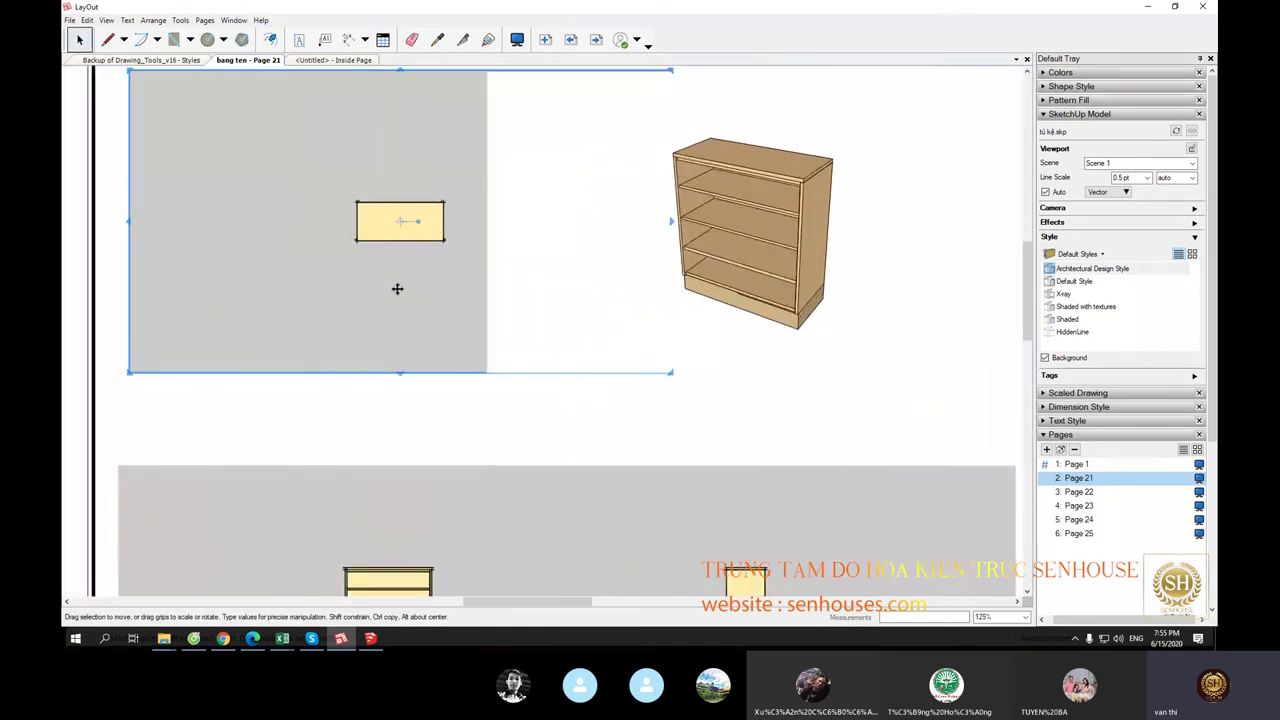
{"action": "scroll", "coordinate": [397, 290], "scroll_direction": "up", "scroll_amount": 3}
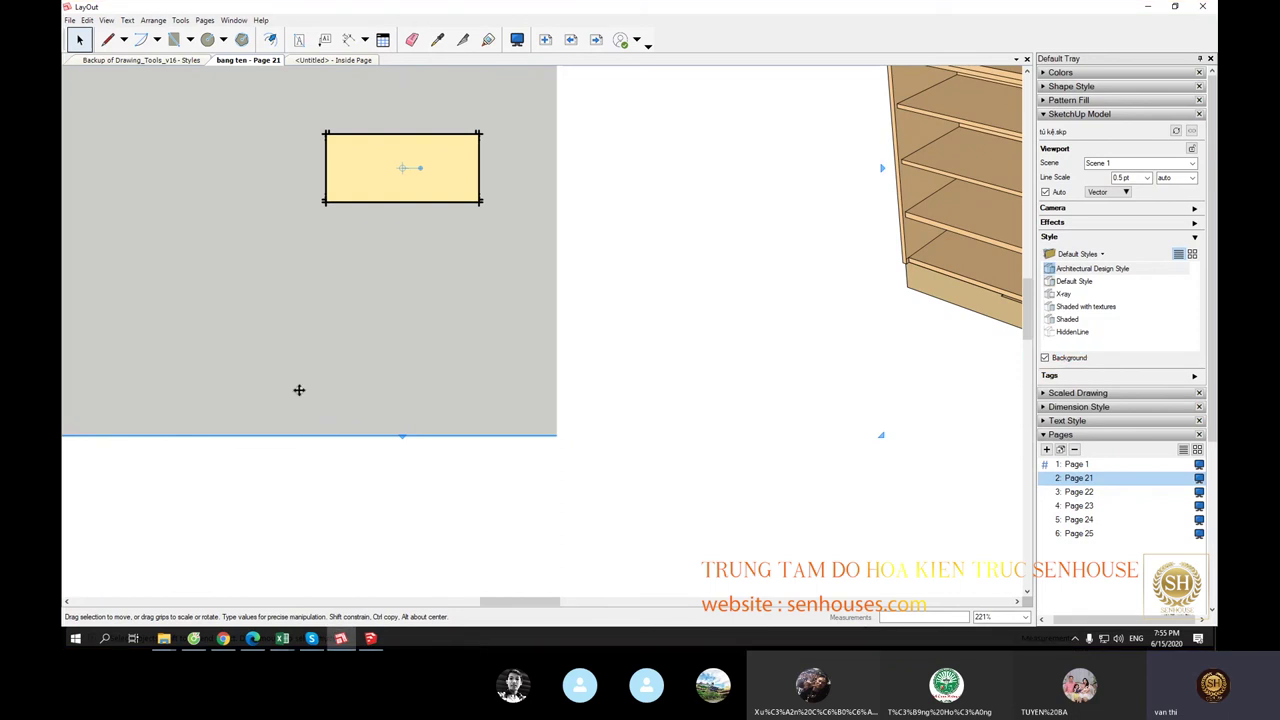
{"action": "scroll", "coordinate": [297, 389], "scroll_direction": "down", "scroll_amount": 3}
{"action": "left_click", "coordinate": [1045, 358]}
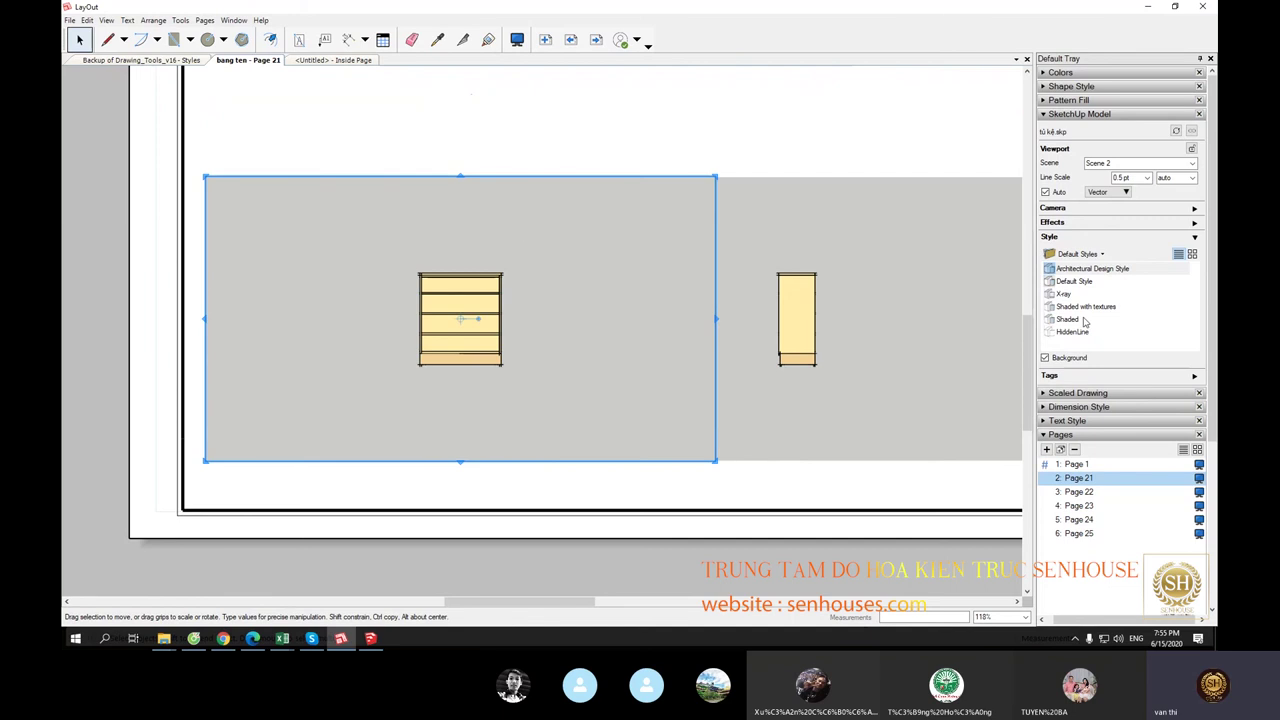
Step: Turn off the backgrounds of the front and side elevation viewports, then clear the selection
{"action": "left_click", "coordinate": [1045, 358]}
{"action": "left_click", "coordinate": [914, 417]}
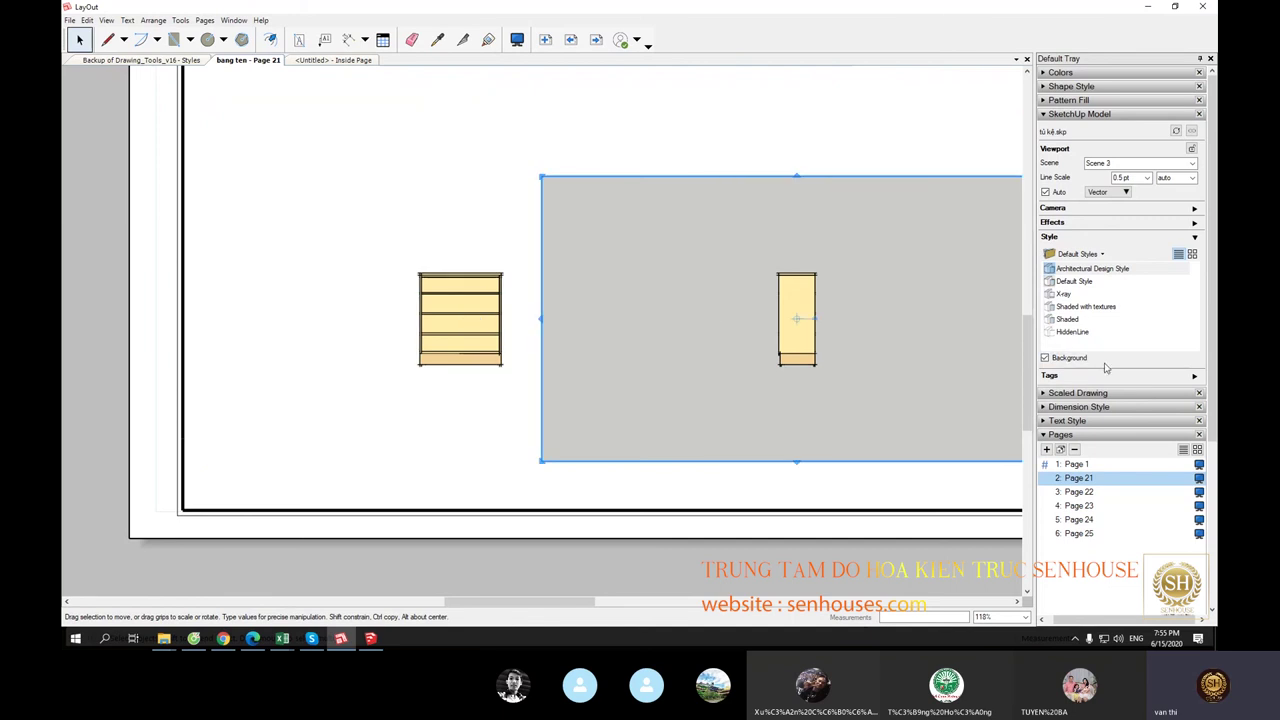
{"action": "left_click", "coordinate": [1045, 358]}
{"action": "scroll", "coordinate": [554, 389], "scroll_direction": "down", "scroll_amount": 1}
{"action": "scroll", "coordinate": [554, 389], "scroll_direction": "down", "scroll_amount": 2}
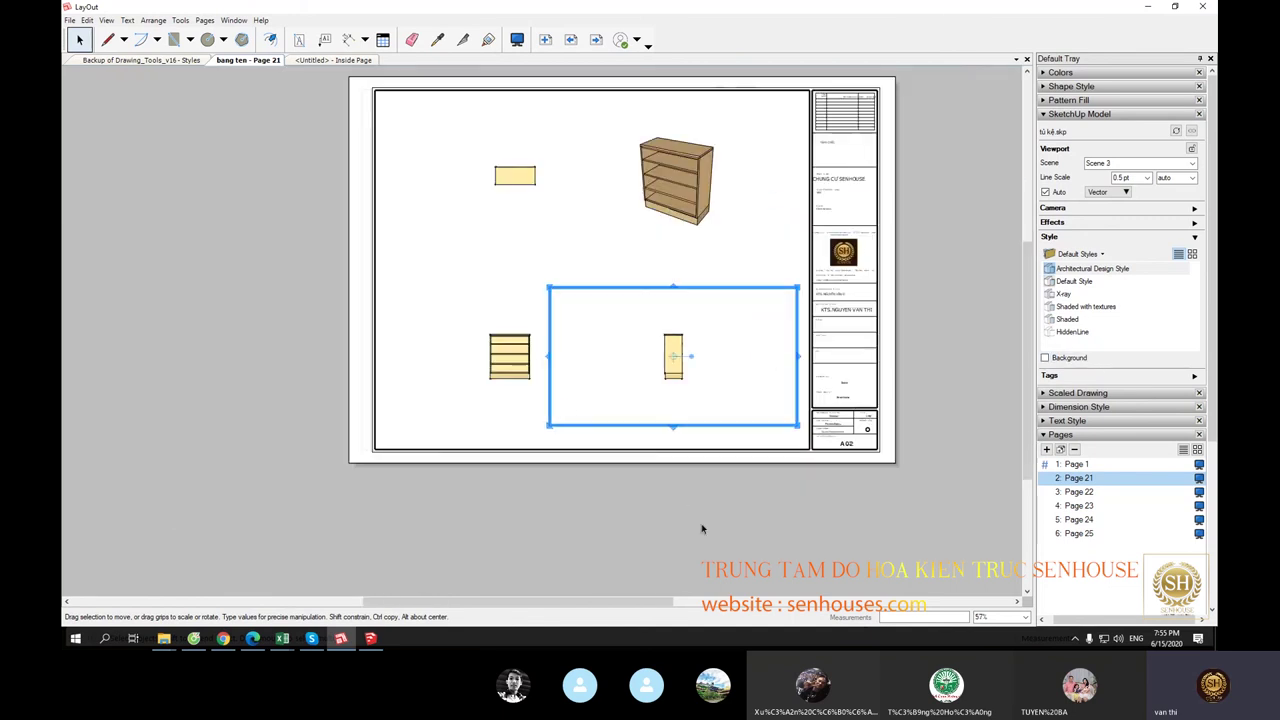
{"action": "left_click", "coordinate": [622, 237]}
{"action": "scroll", "coordinate": [622, 237], "scroll_direction": "up", "scroll_amount": 2}
{"action": "scroll", "coordinate": [629, 243], "scroll_direction": "down", "scroll_amount": 3}
{"action": "scroll", "coordinate": [537, 383], "scroll_direction": "down", "scroll_amount": 1}
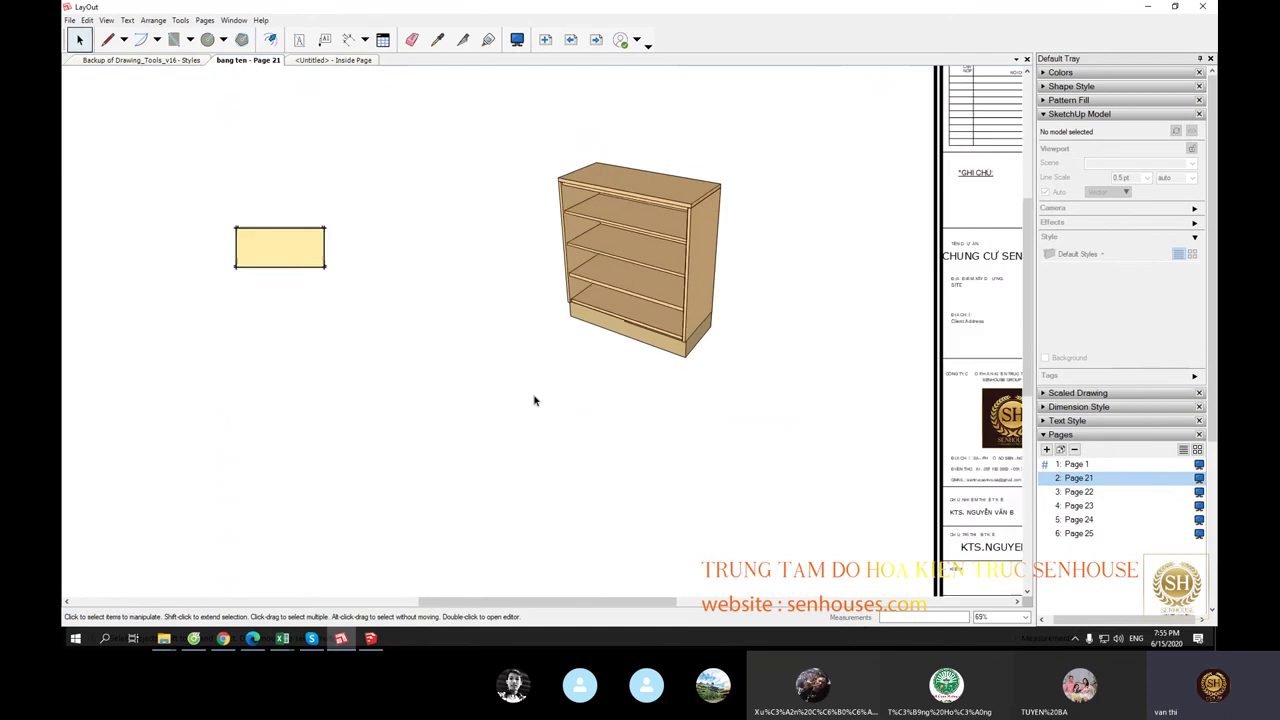
{"action": "scroll", "coordinate": [508, 298], "scroll_direction": "down", "scroll_amount": 1}
{"action": "scroll", "coordinate": [460, 297], "scroll_direction": "down", "scroll_amount": 1}
{"action": "scroll", "coordinate": [459, 300], "scroll_direction": "down", "scroll_amount": 1}
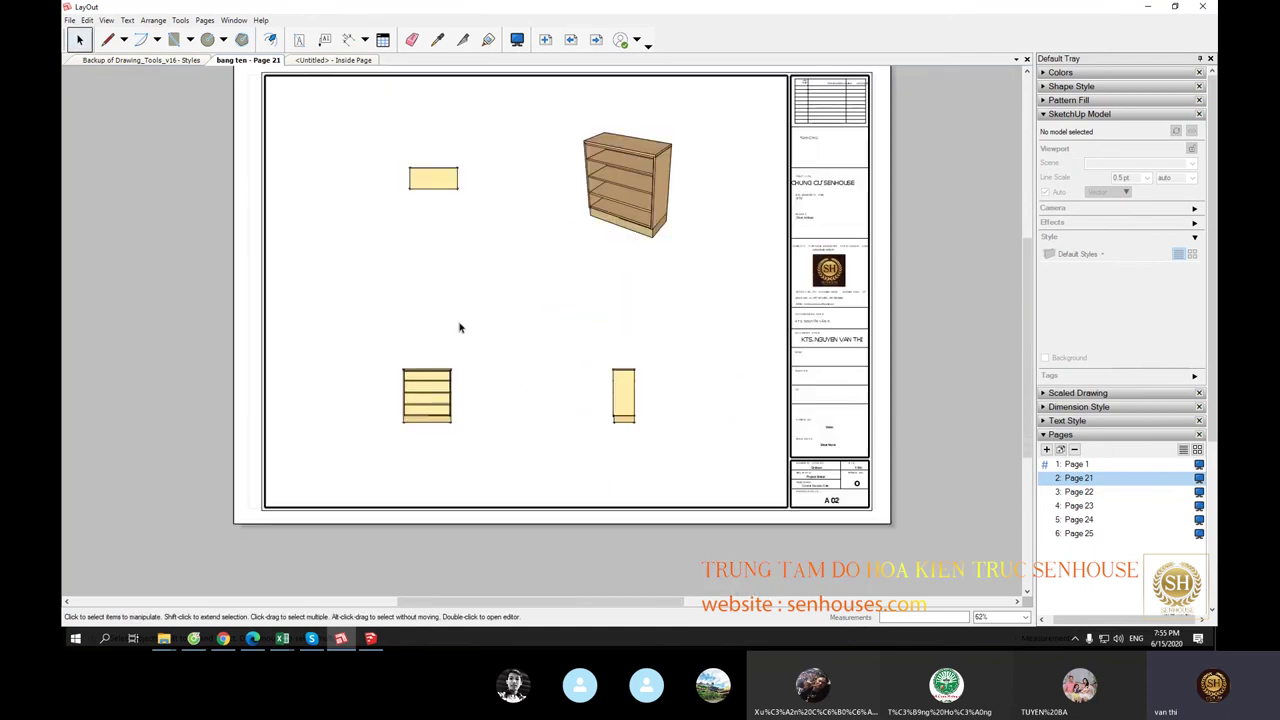
{"action": "scroll", "coordinate": [466, 305], "scroll_direction": "down", "scroll_amount": 1}
{"action": "scroll", "coordinate": [469, 307], "scroll_direction": "up", "scroll_amount": 2}
{"action": "scroll", "coordinate": [477, 256], "scroll_direction": "up", "scroll_amount": 2}
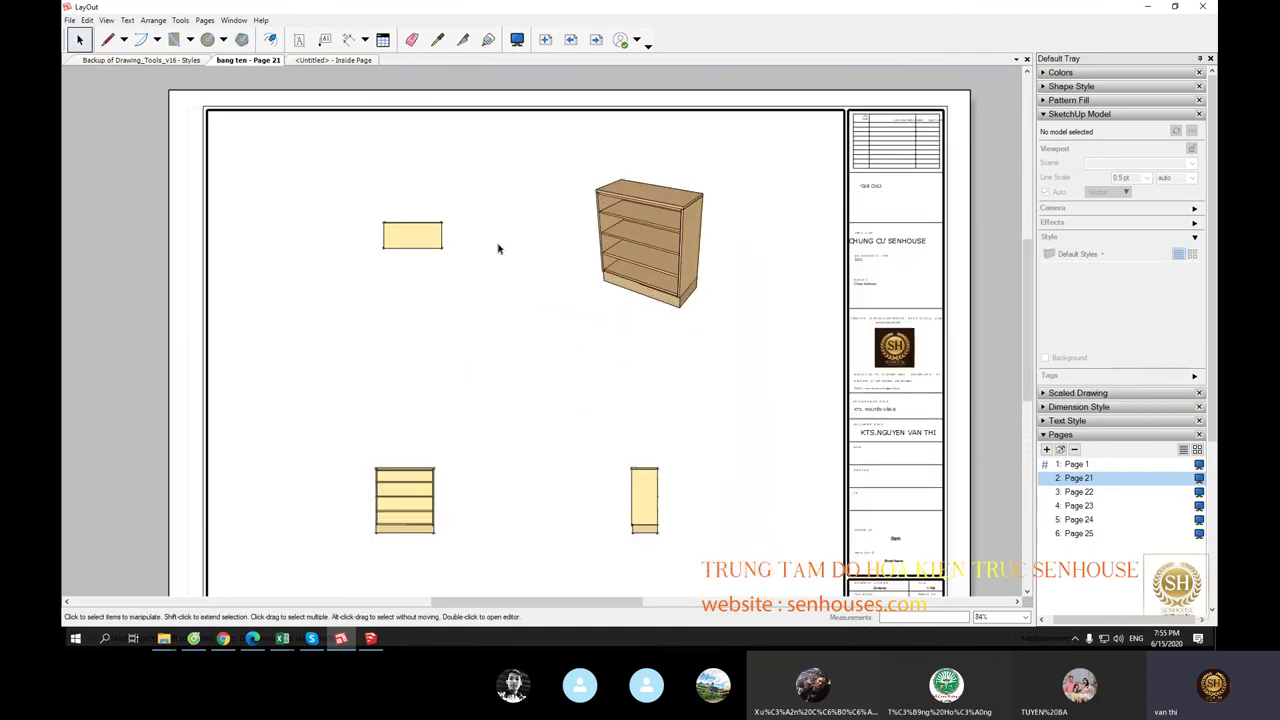
Step: Draw a horizontal and a vertical dividing line across the sheet with the Line tool
{"action": "left_click", "coordinate": [107, 39]}
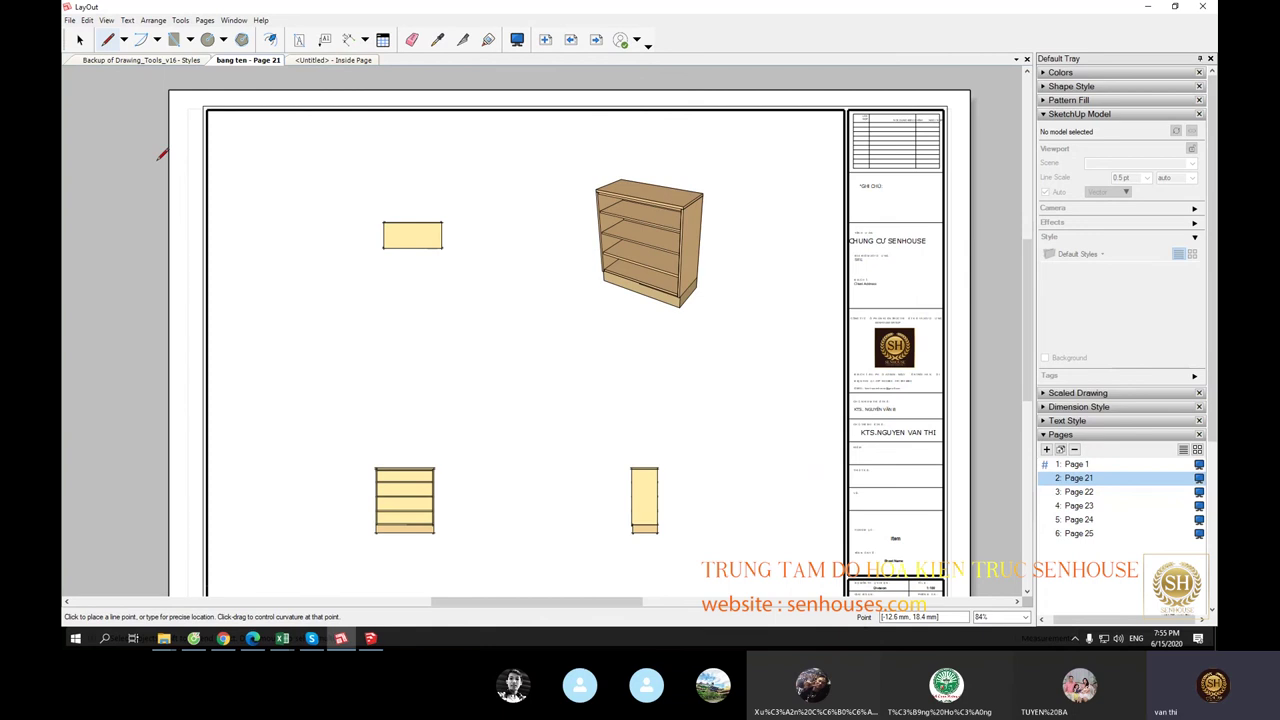
{"action": "scroll", "coordinate": [214, 374], "scroll_direction": "down", "scroll_amount": 2}
{"action": "left_click", "coordinate": [210, 376]}
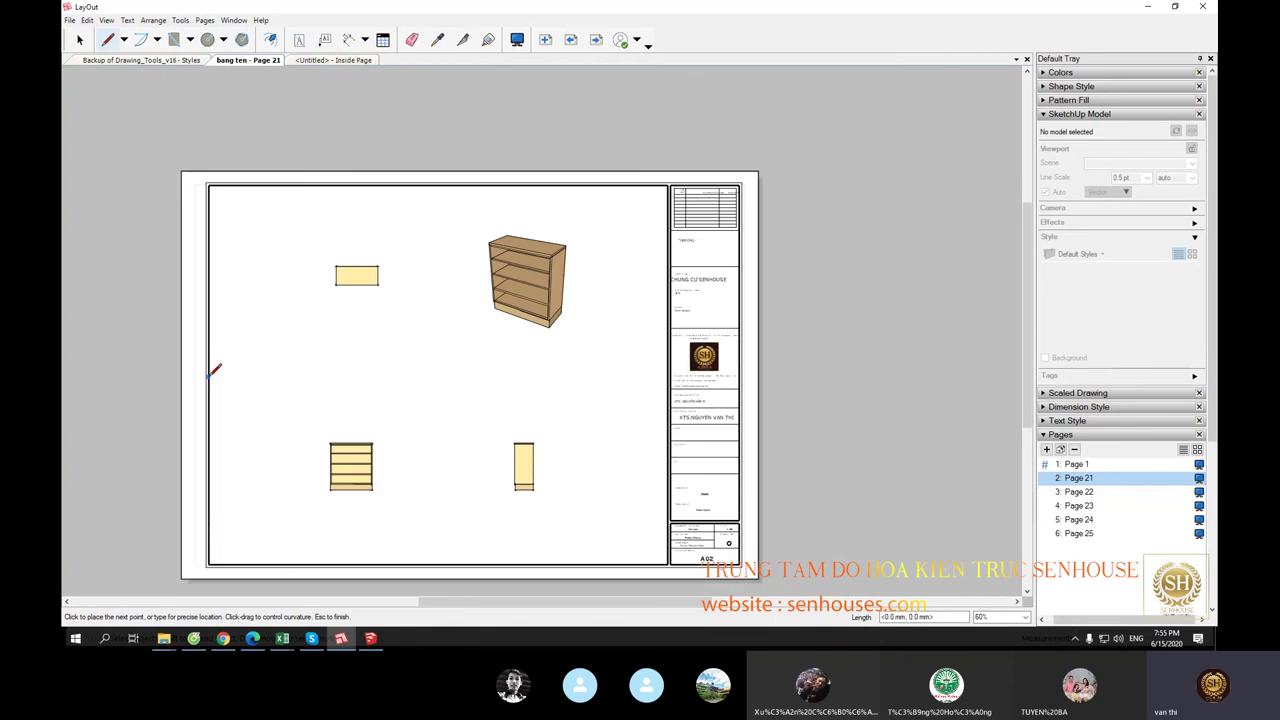
{"action": "double_click", "coordinate": [669, 376]}
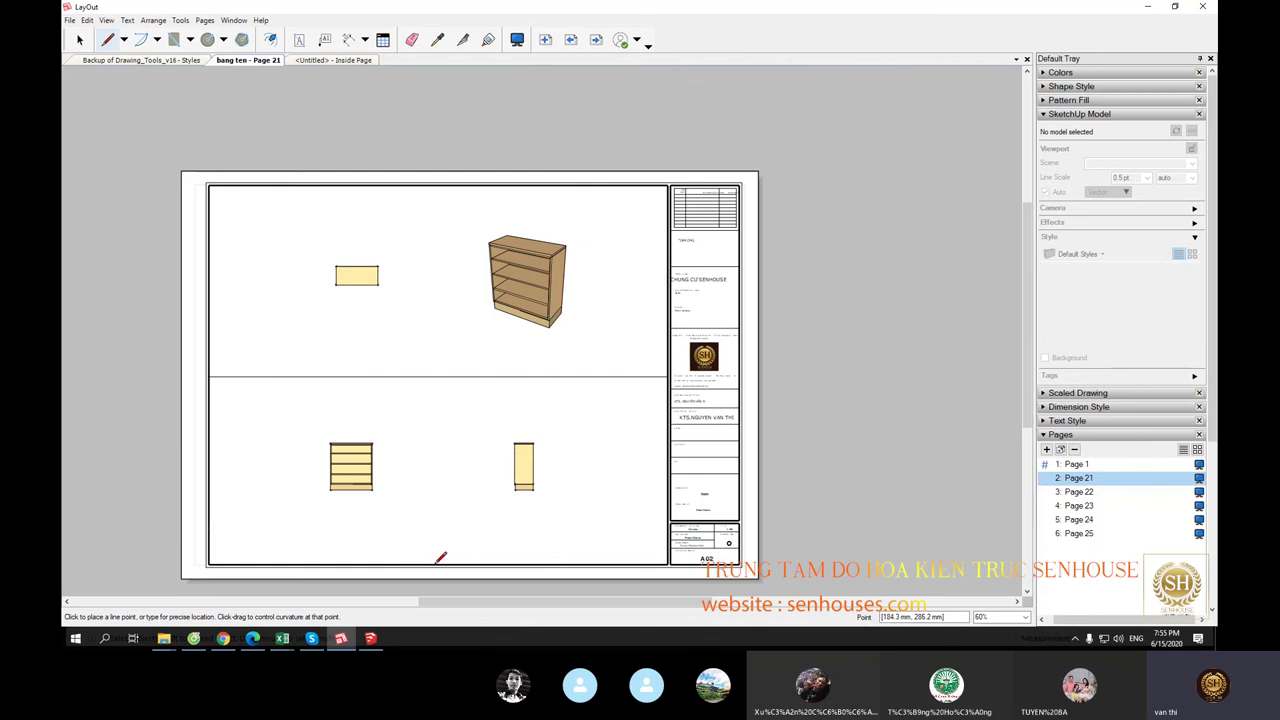
{"action": "left_click", "coordinate": [434, 186]}
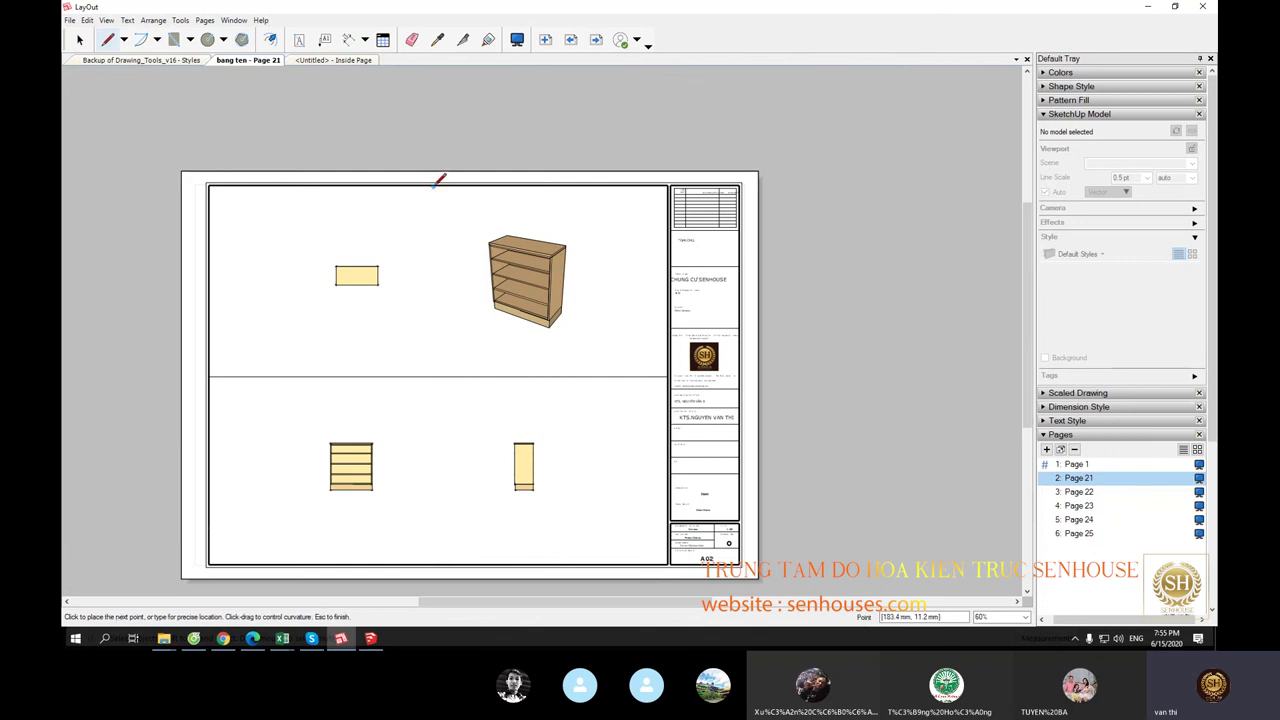
{"action": "double_click", "coordinate": [437, 562]}
{"action": "key", "text": "space"}
Step: Nudge the vertical dividing line slightly to the right
{"action": "left_click", "coordinate": [432, 440]}
{"action": "middle_click_drag", "start_coordinate": [426, 451], "coordinate": [538, 386]}
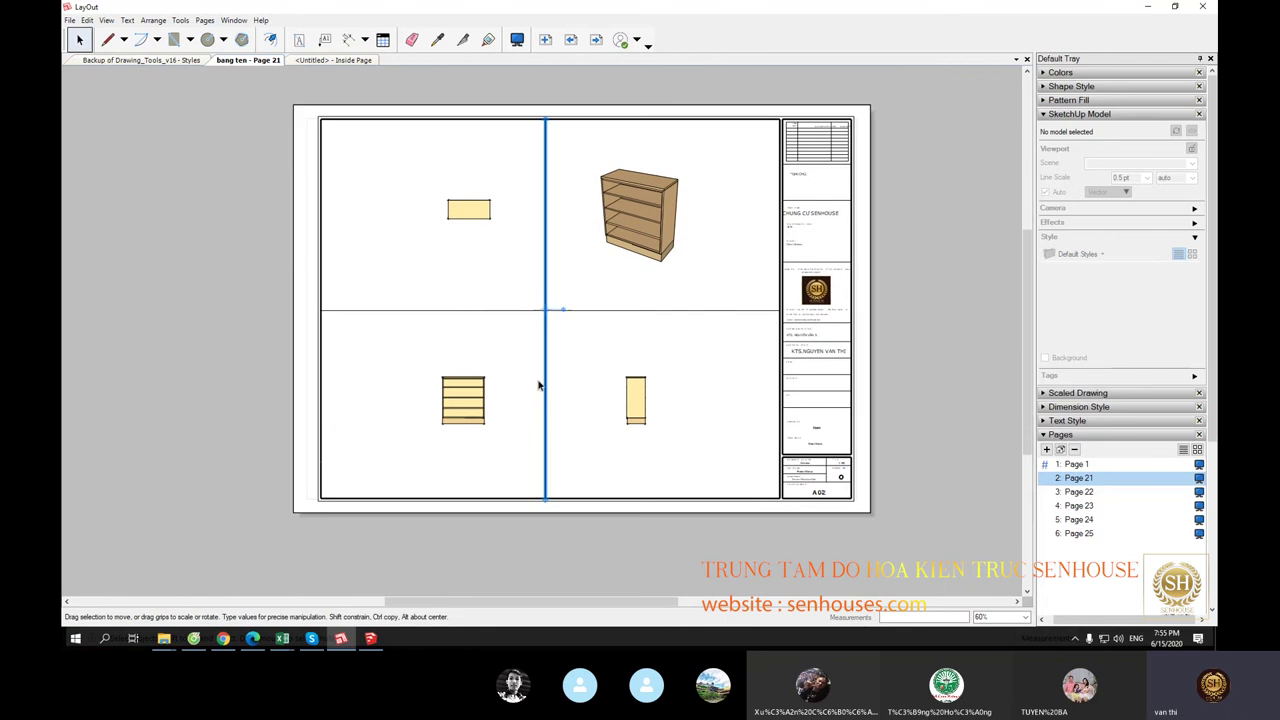
{"action": "left_click_drag", "start_coordinate": [545, 368], "coordinate": [557, 367]}
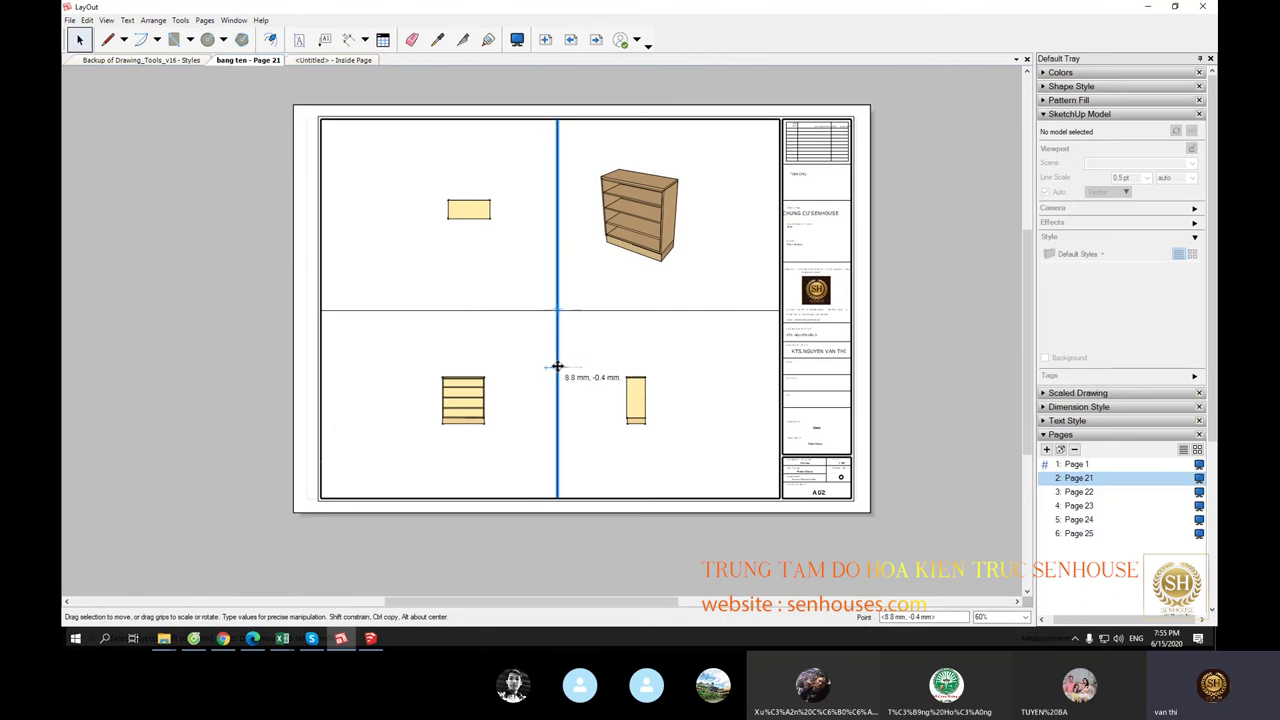
{"action": "left_click", "coordinate": [462, 196]}
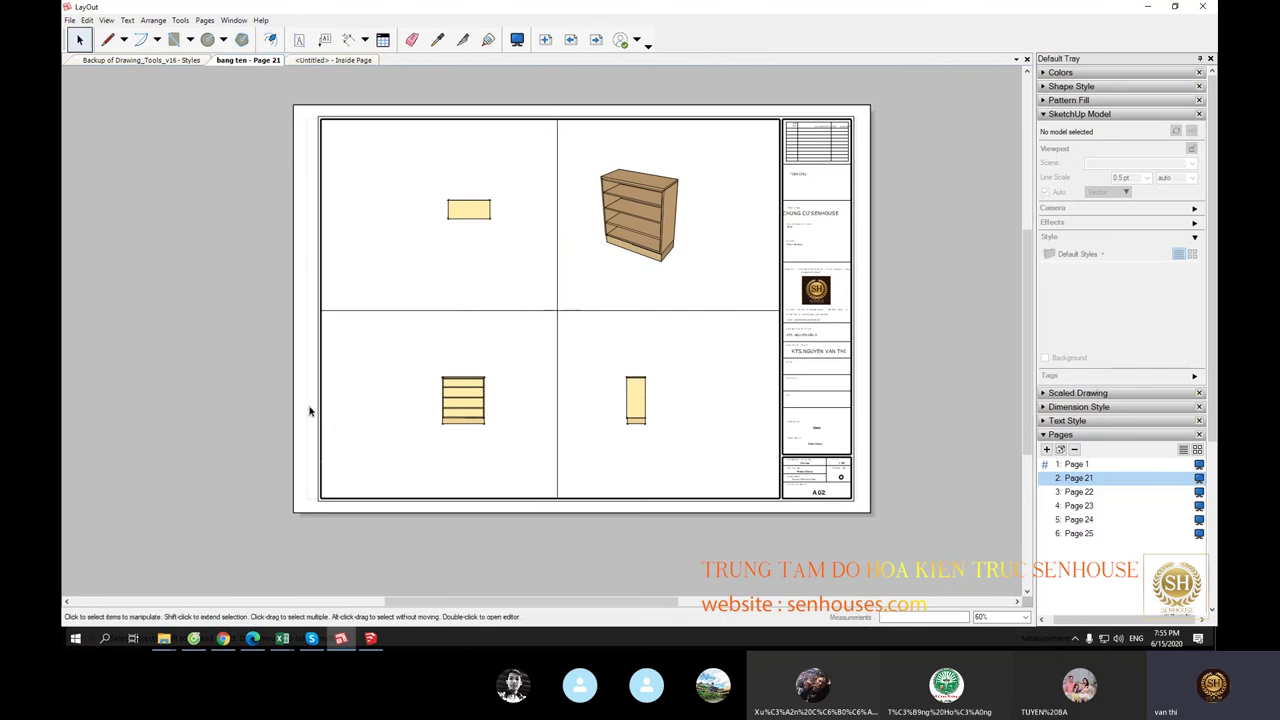
Step: Move the 3D cabinet viewport right and down into the upper-right panel
{"action": "left_click", "coordinate": [690, 198]}
{"action": "scroll", "coordinate": [690, 198], "scroll_direction": "up", "scroll_amount": 1}
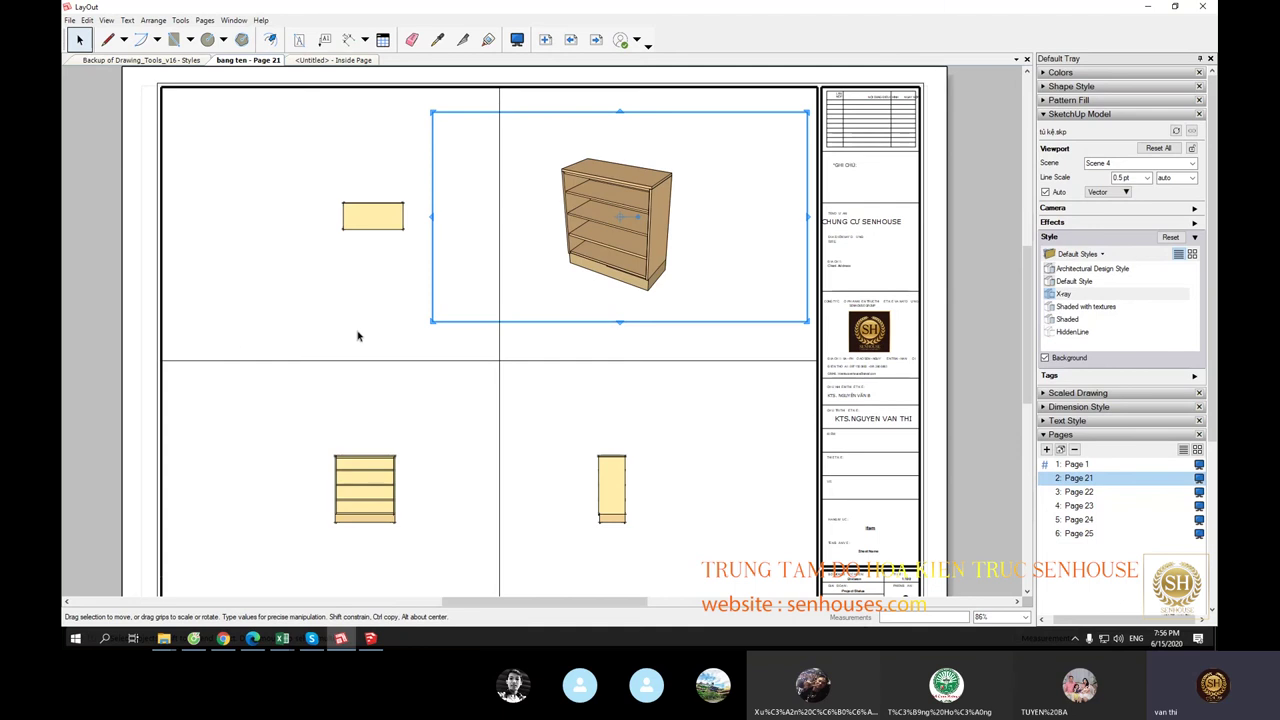
{"action": "middle_click_drag", "start_coordinate": [318, 553], "coordinate": [449, 405]}
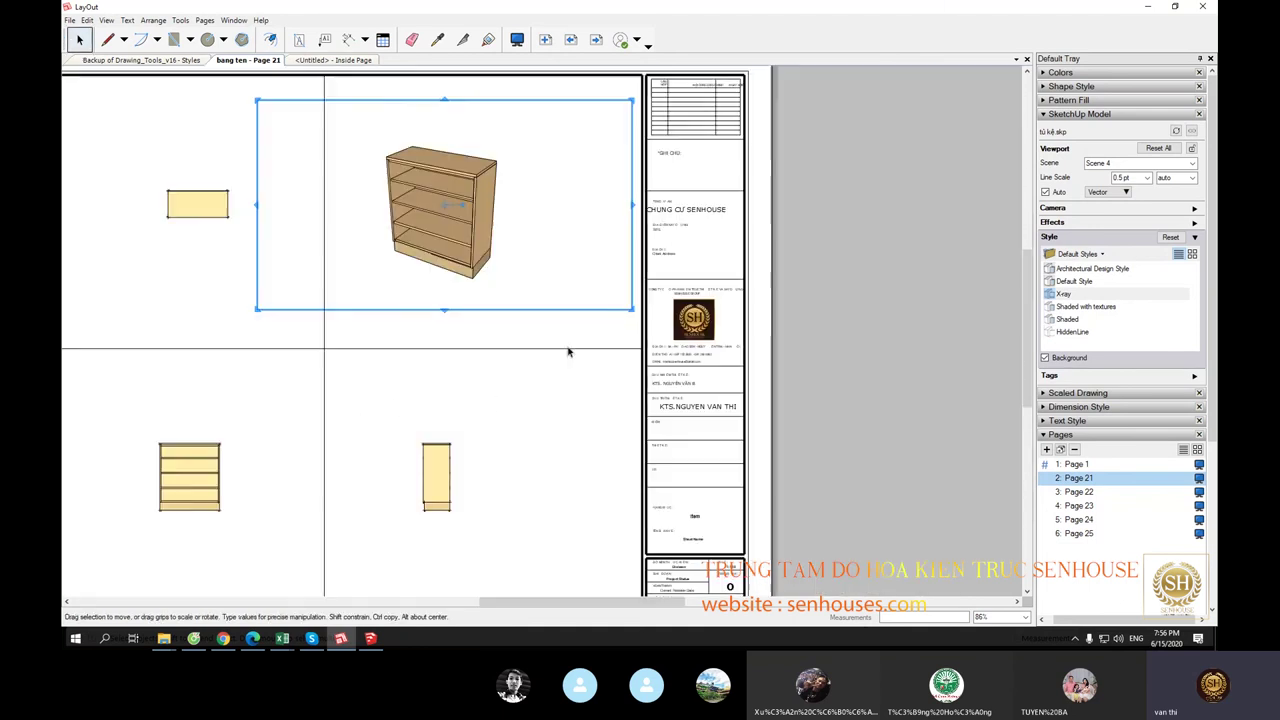
{"action": "middle_click_drag", "start_coordinate": [849, 400], "coordinate": [393, 529]}
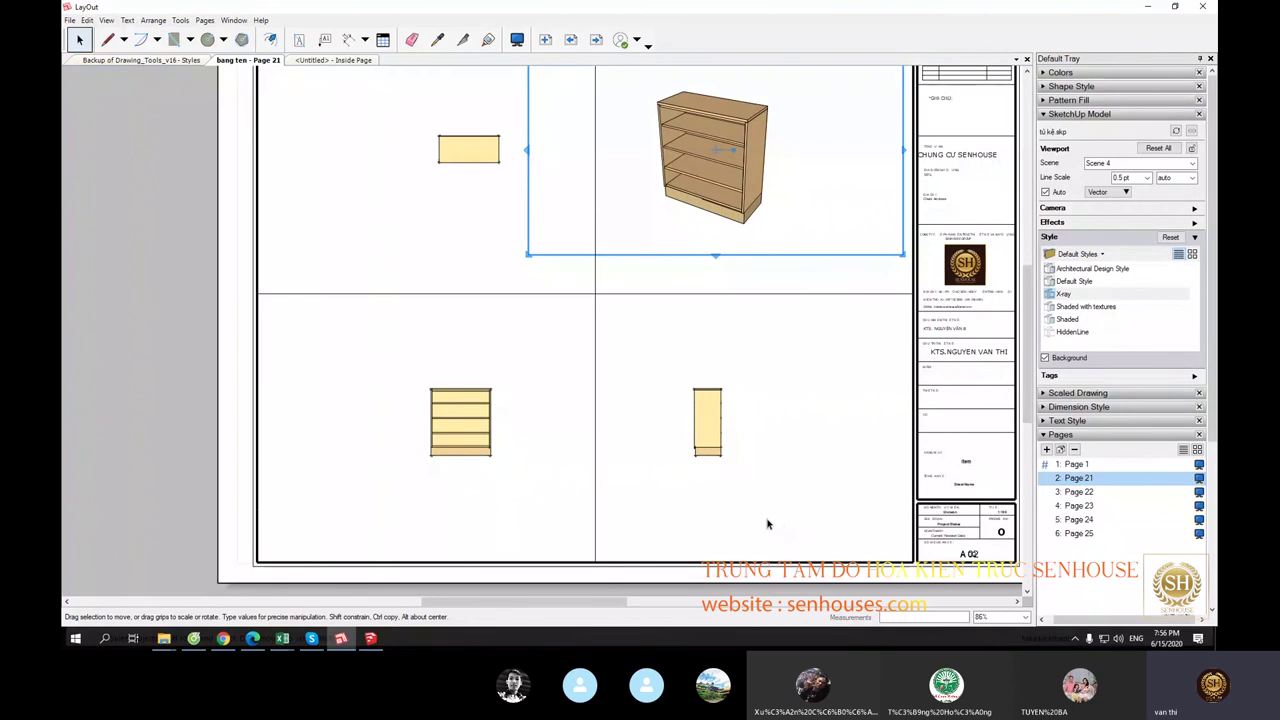
{"action": "middle_click_drag", "start_coordinate": [733, 303], "coordinate": [668, 393]}
{"action": "left_click_drag", "start_coordinate": [682, 254], "coordinate": [714, 262]}
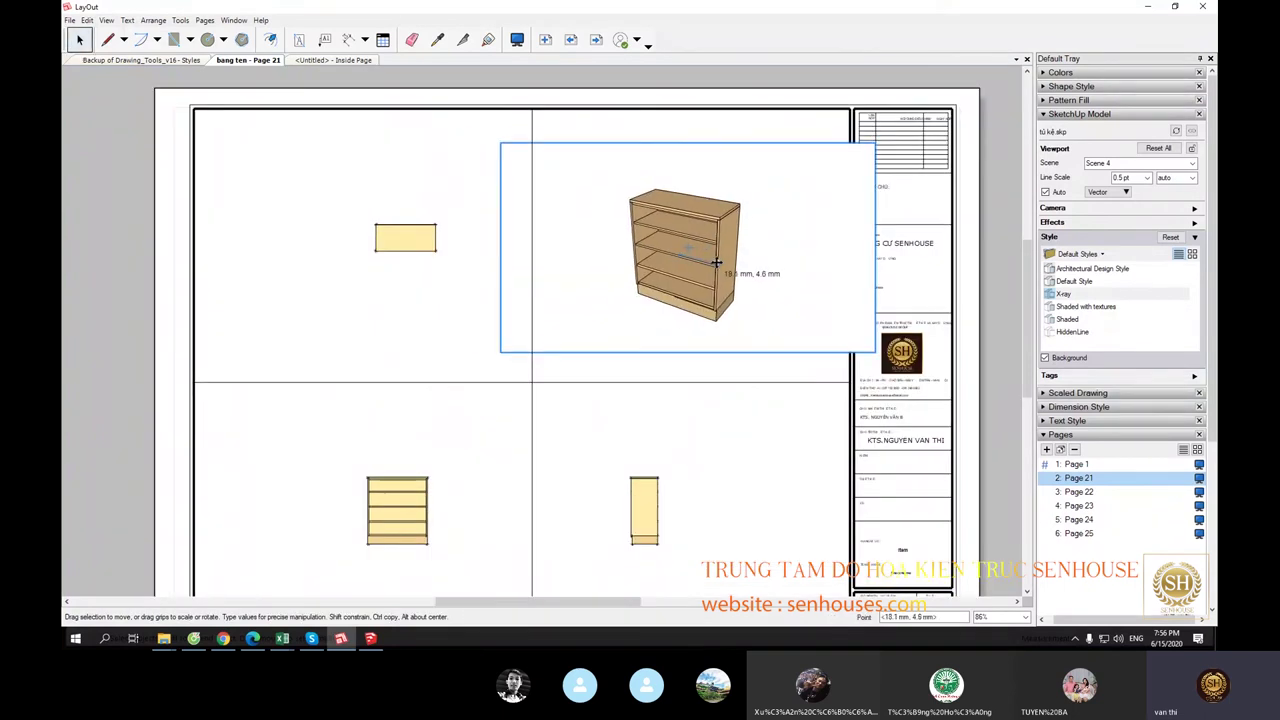
Step: Turn off the 3D cabinet viewport's background and nudge it slightly right and down
{"action": "left_click", "coordinate": [1045, 358]}
{"action": "scroll", "coordinate": [785, 251], "scroll_direction": "up", "scroll_amount": 3}
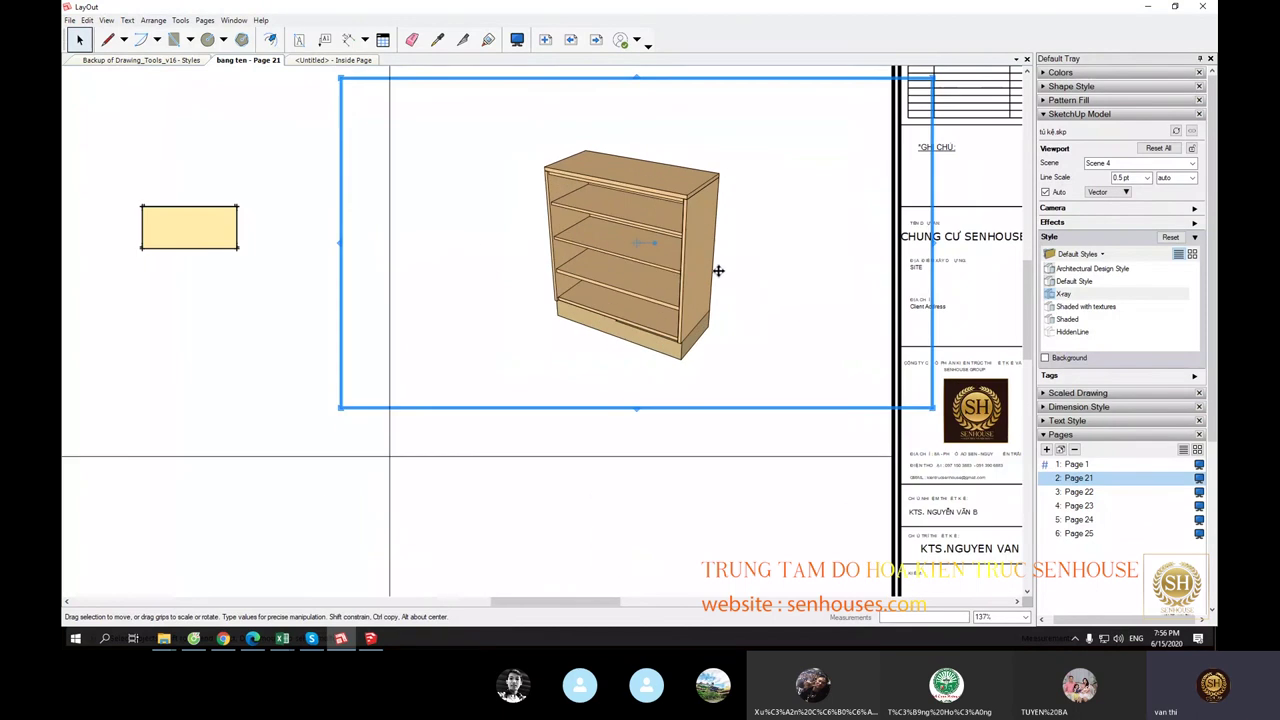
{"action": "left_click_drag", "start_coordinate": [717, 271], "coordinate": [704, 285]}
{"action": "scroll", "coordinate": [704, 285], "scroll_direction": "down", "scroll_amount": 4}
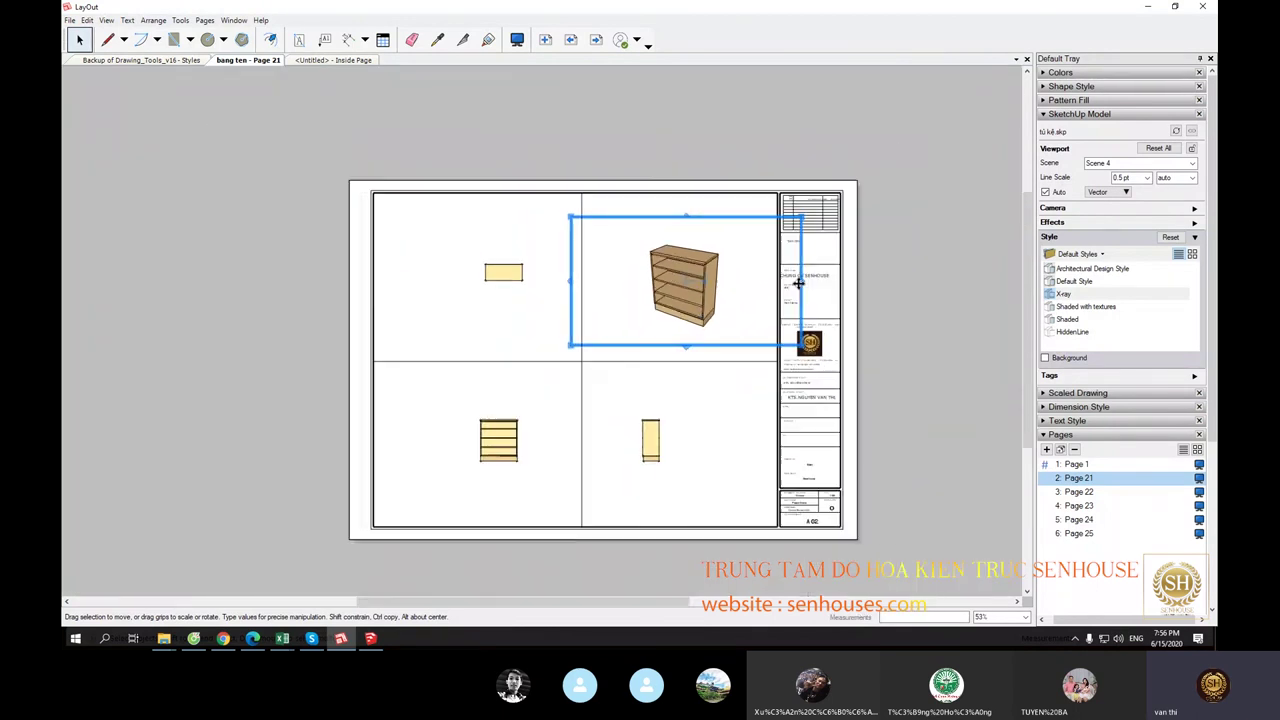
{"action": "left_click", "coordinate": [905, 263]}
{"action": "scroll", "coordinate": [480, 314], "scroll_direction": "up", "scroll_amount": 2}
{"action": "left_click", "coordinate": [514, 262]}
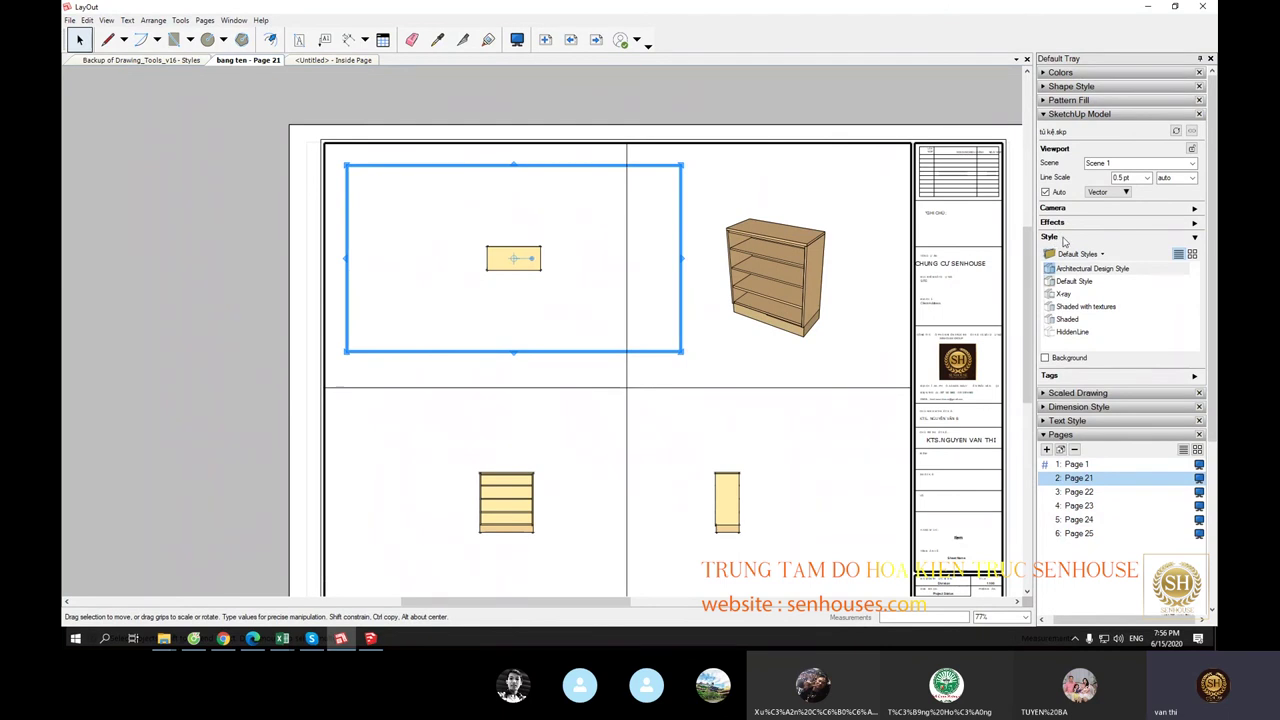
Step: Collapse Style and expand Camera to show the plan viewport's Top view and ortho scale
{"action": "left_click", "coordinate": [1194, 237]}
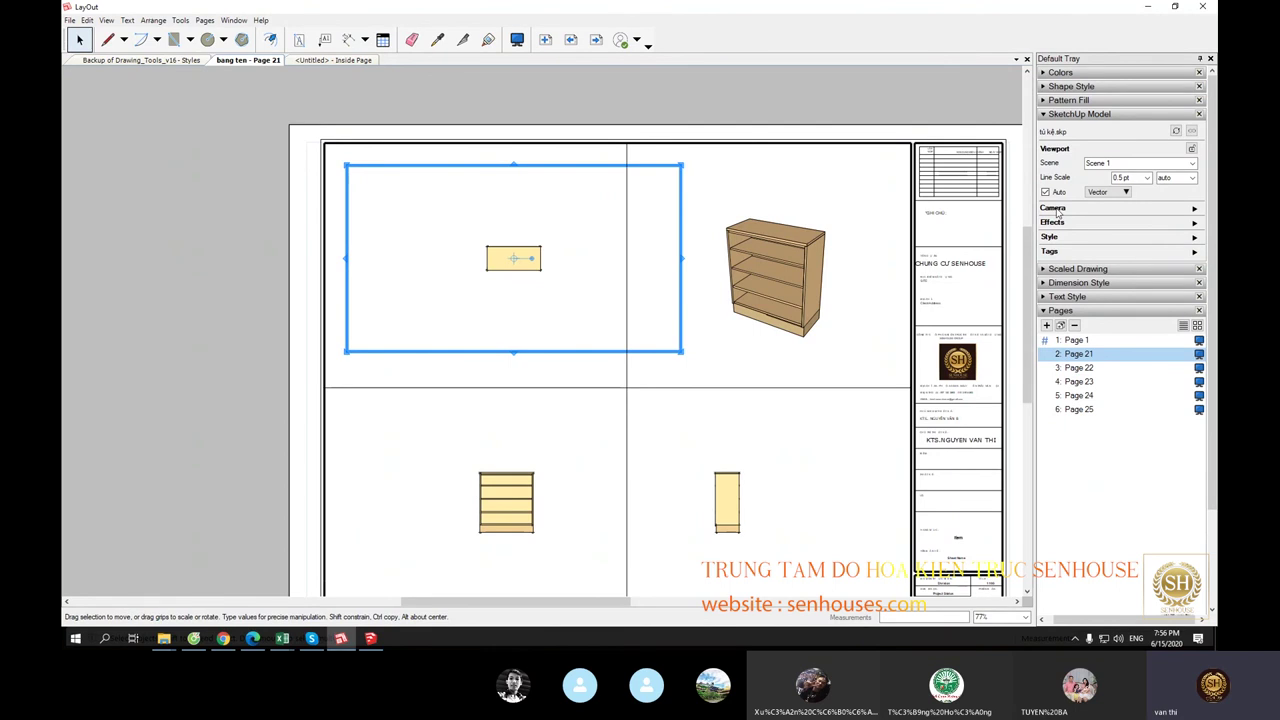
{"action": "left_click", "coordinate": [1194, 209]}
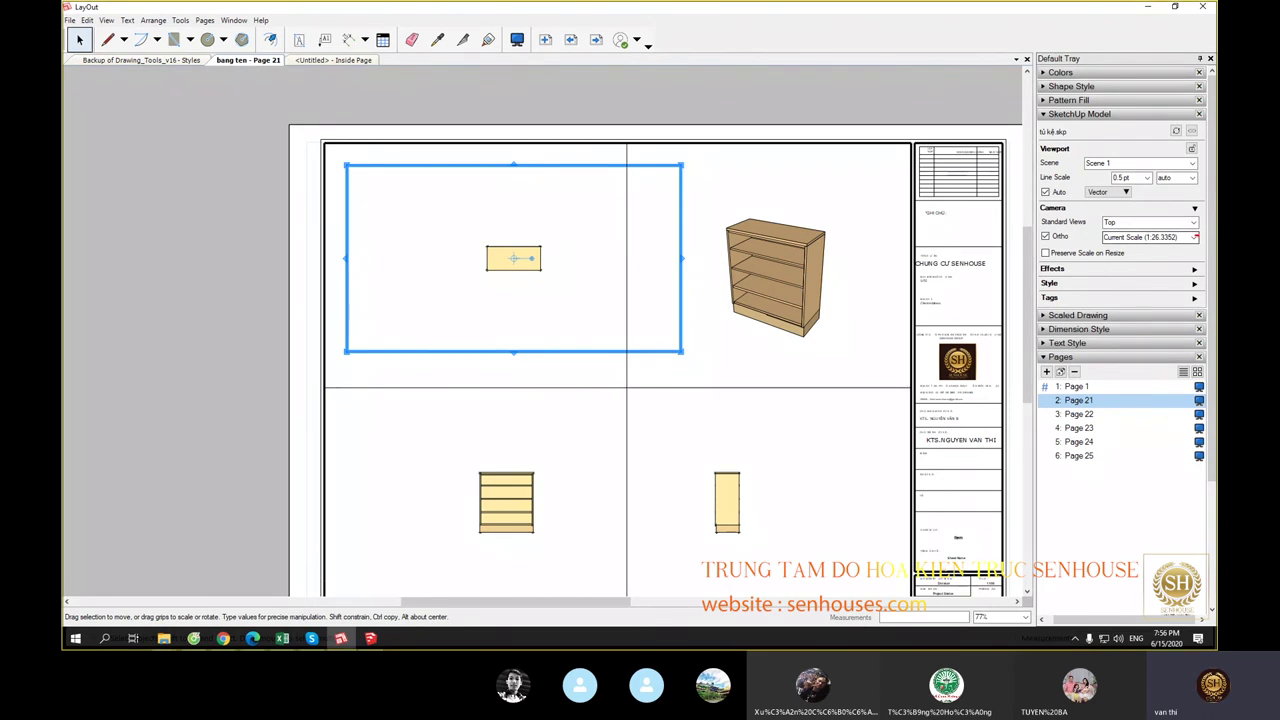
{"action": "left_click_drag", "start_coordinate": [1100, 229], "coordinate": [1162, 248]}
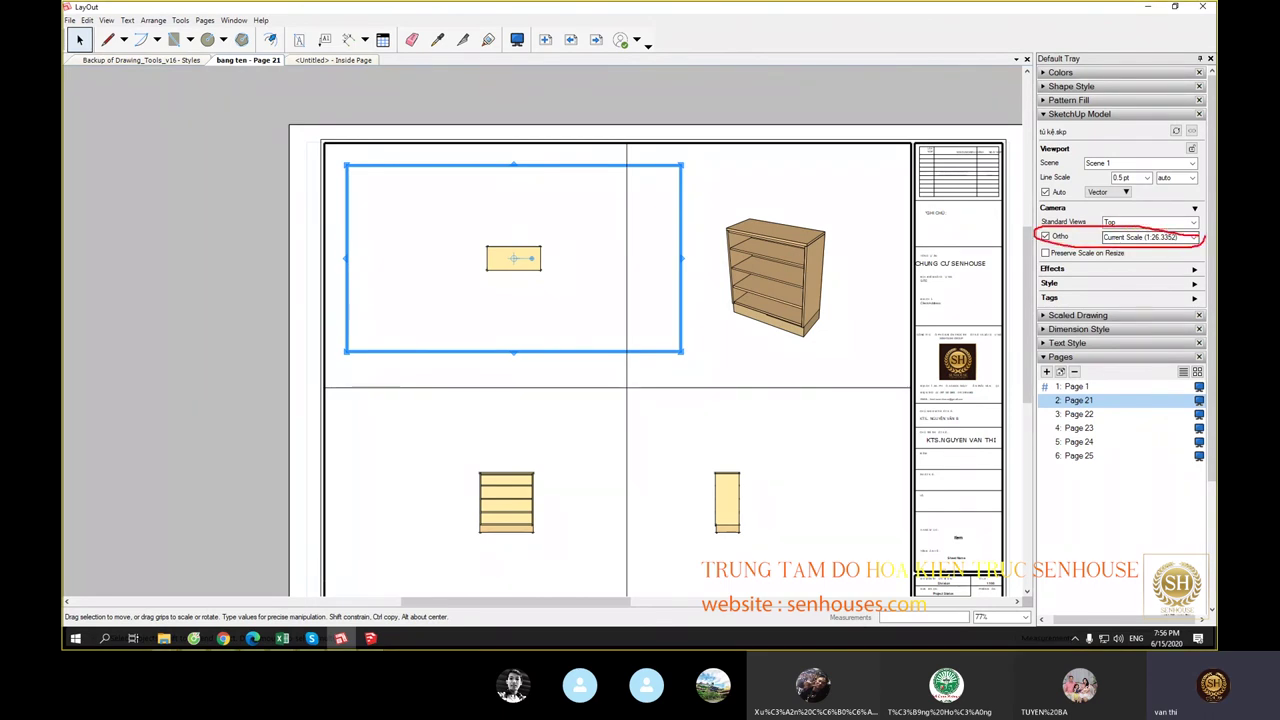
{"action": "key", "text": "Escape"}
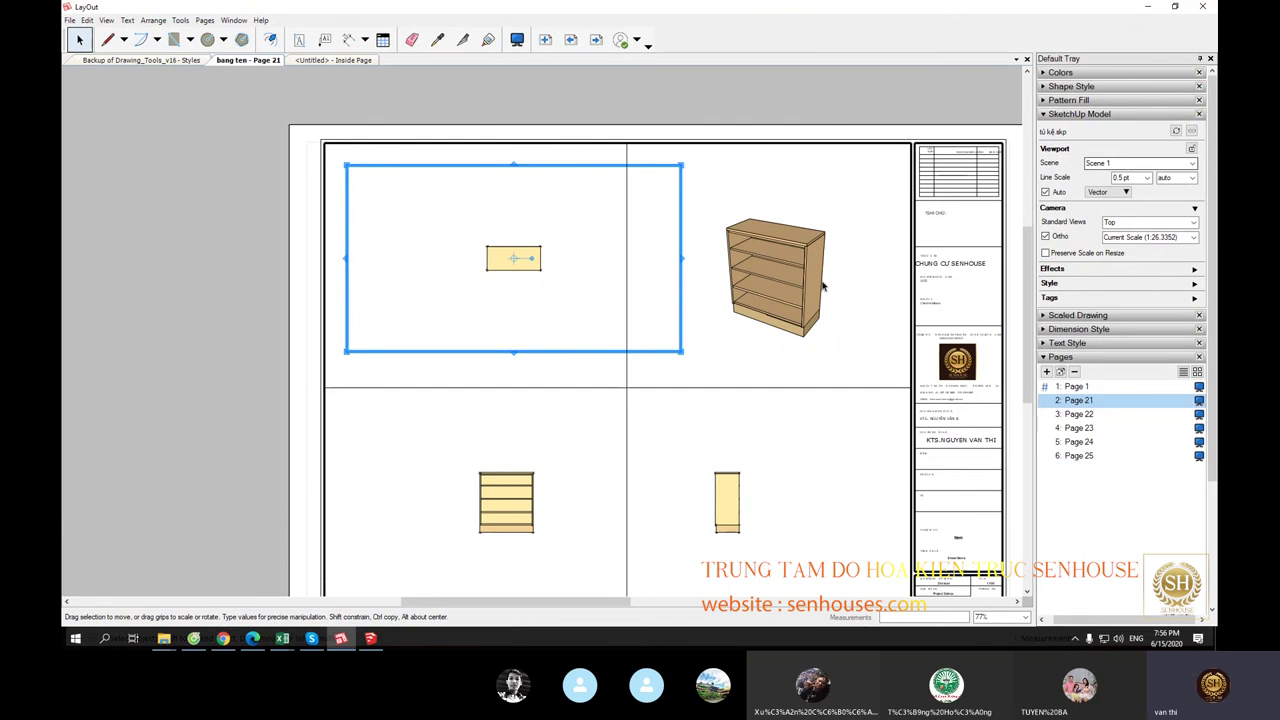
Step: Glance at the SketchUp cabinet model, then return to the LayOut sheet
{"action": "left_click", "coordinate": [370, 638]}
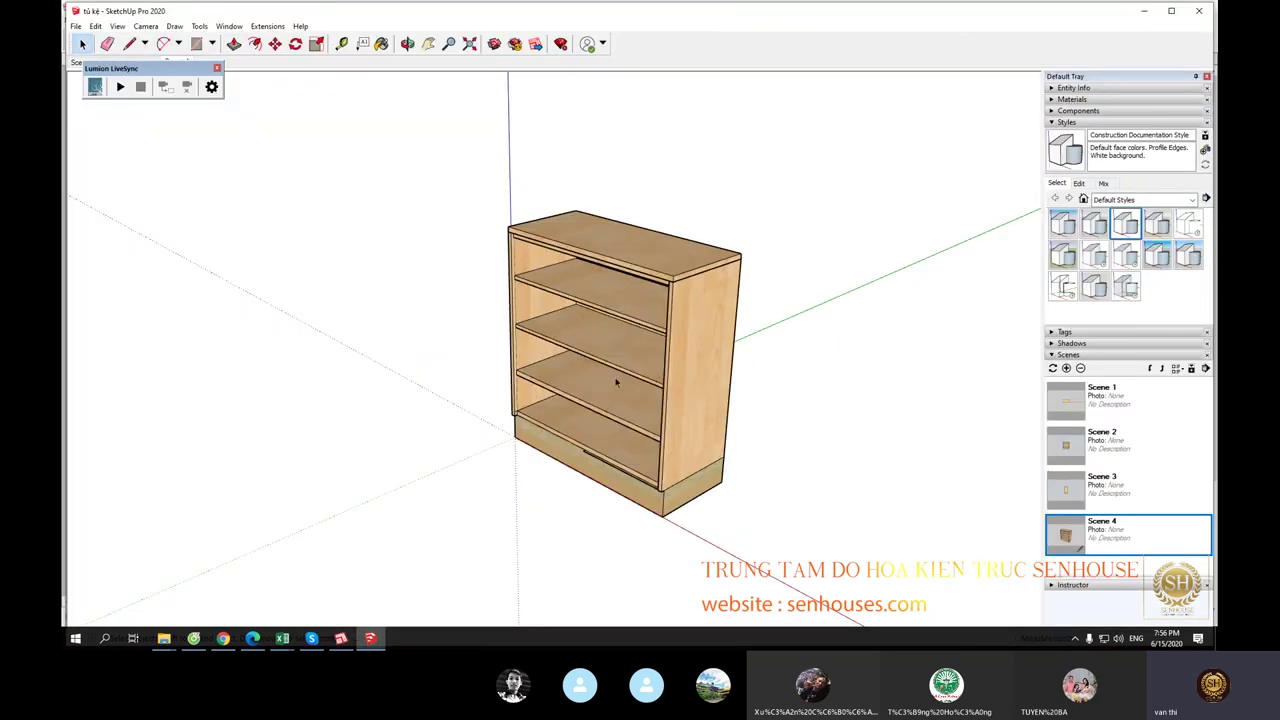
{"action": "mouse_move", "coordinate": [311, 638]}
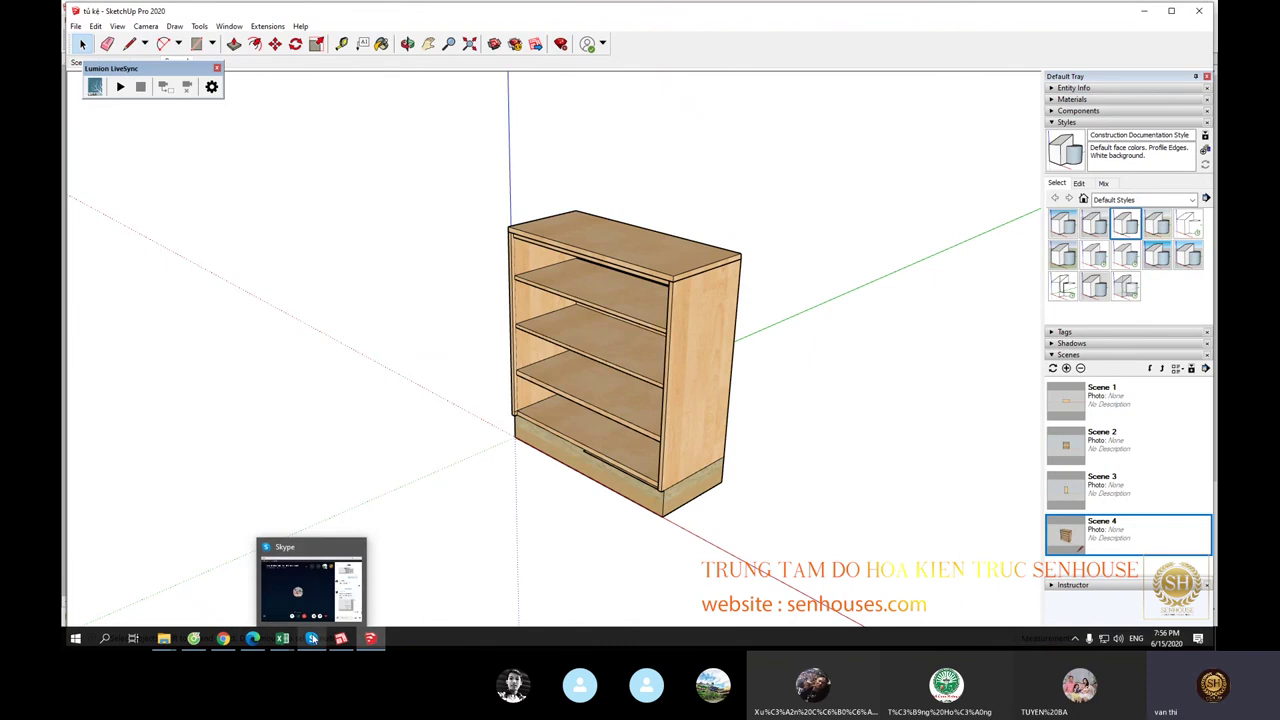
{"action": "left_click", "coordinate": [308, 592]}
{"action": "left_click", "coordinate": [308, 592]}
{"action": "left_click", "coordinate": [340, 638]}
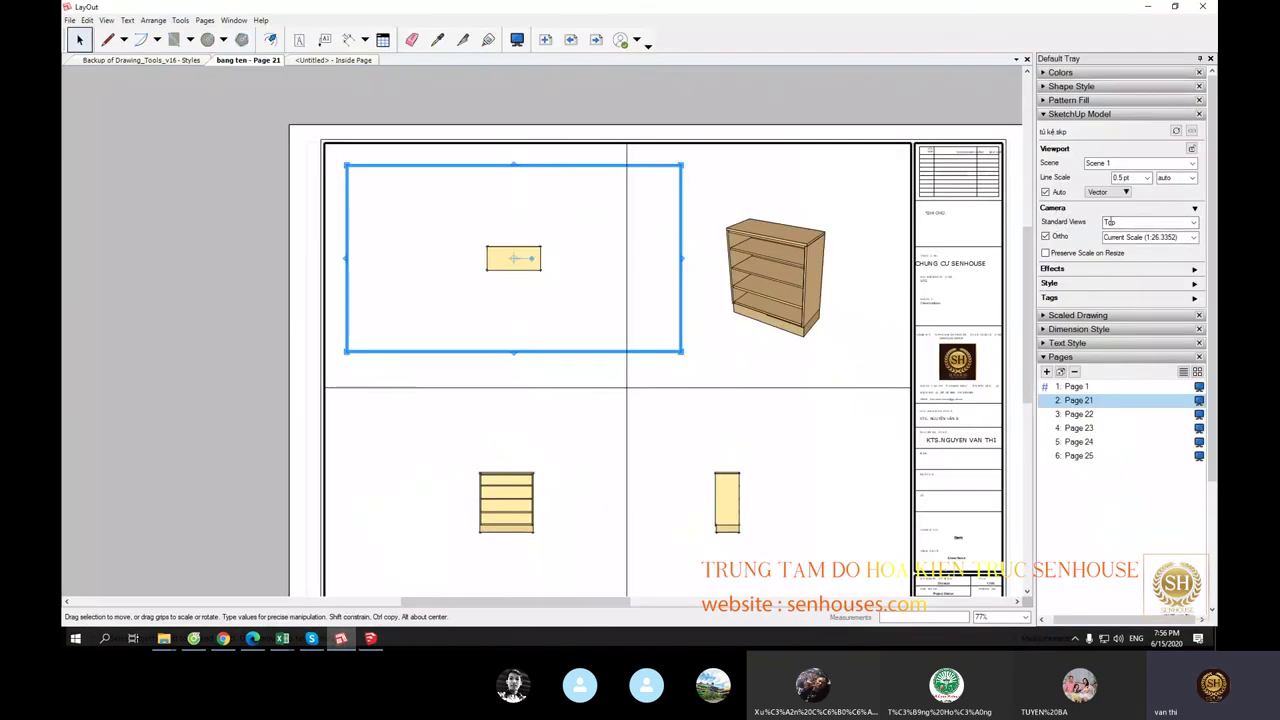
Step: Try the Top (Relative), Back and Left standard views on the upper-left viewport
{"action": "left_click", "coordinate": [1195, 223]}
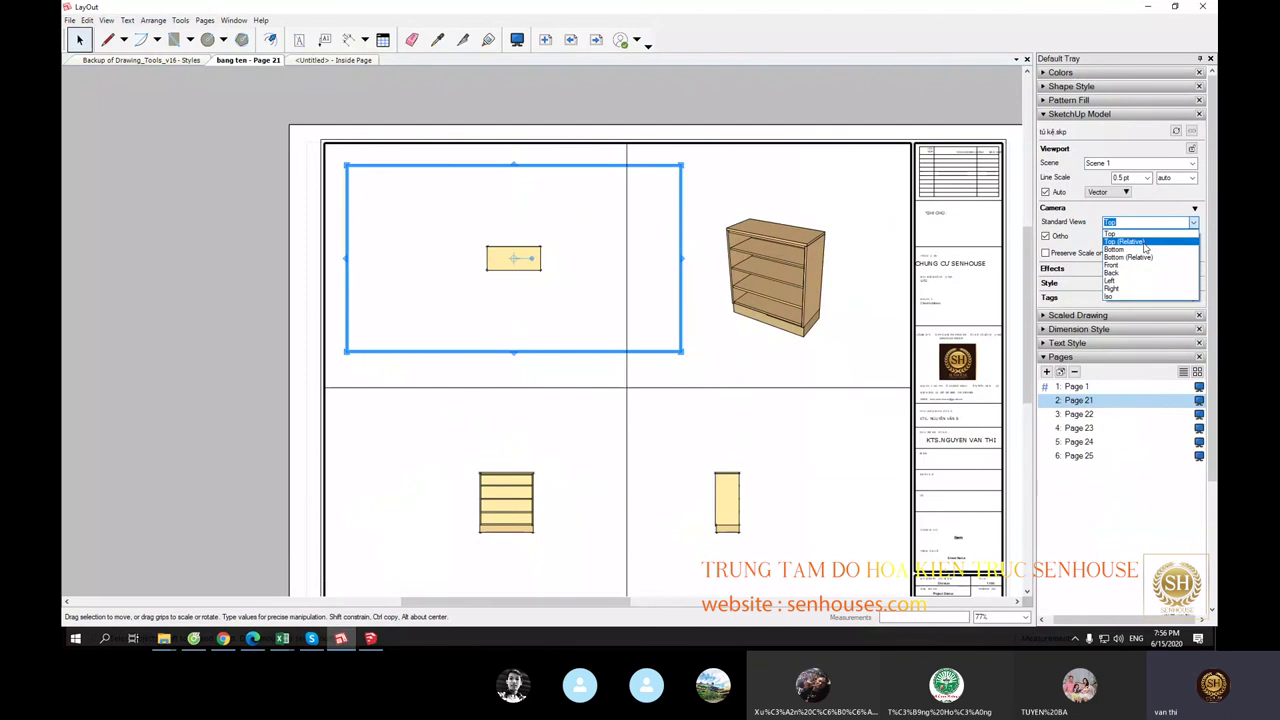
{"action": "left_click", "coordinate": [1160, 249]}
{"action": "scroll", "coordinate": [490, 268], "scroll_direction": "up", "scroll_amount": 3}
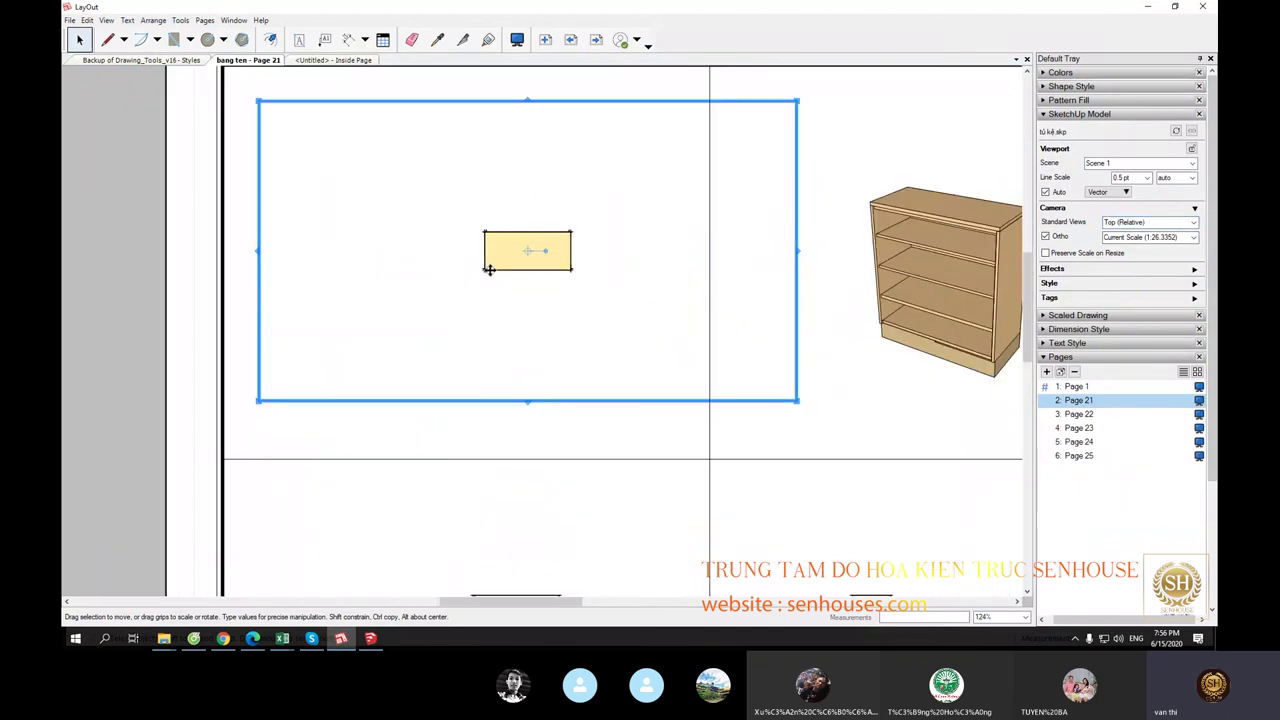
{"action": "left_click", "coordinate": [1191, 223]}
{"action": "left_click", "coordinate": [1130, 277]}
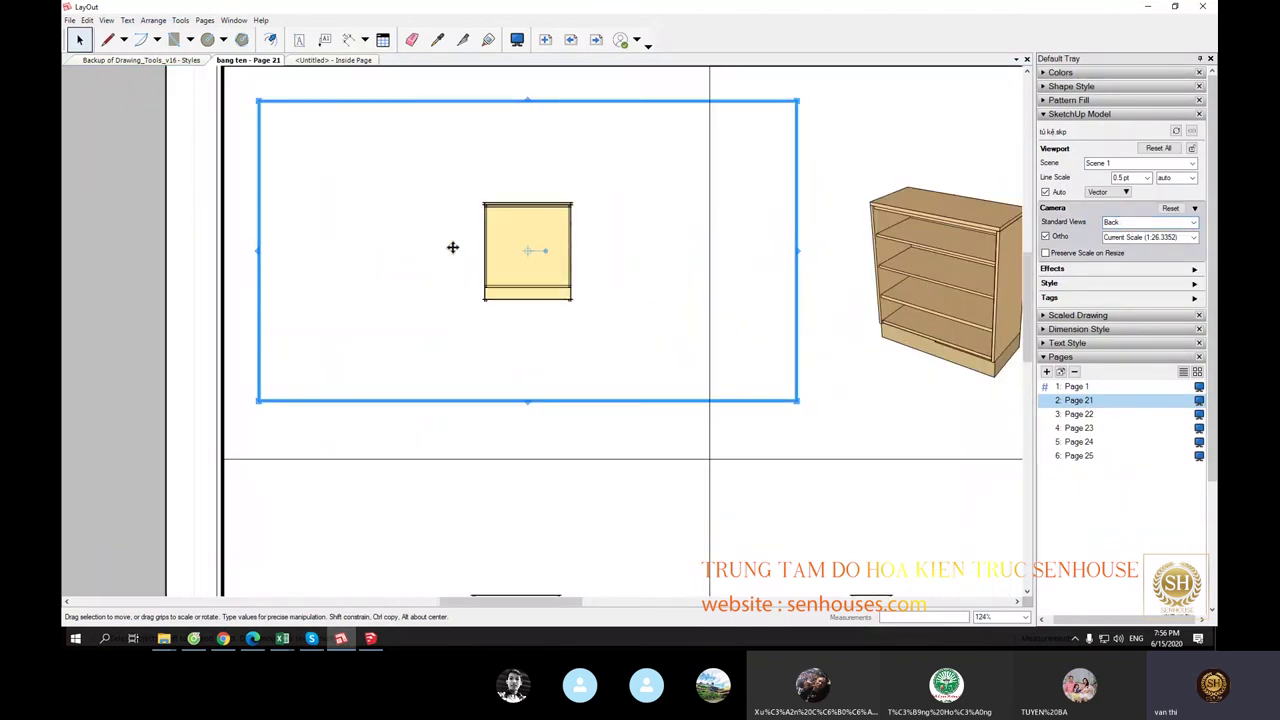
{"action": "left_click", "coordinate": [1191, 223]}
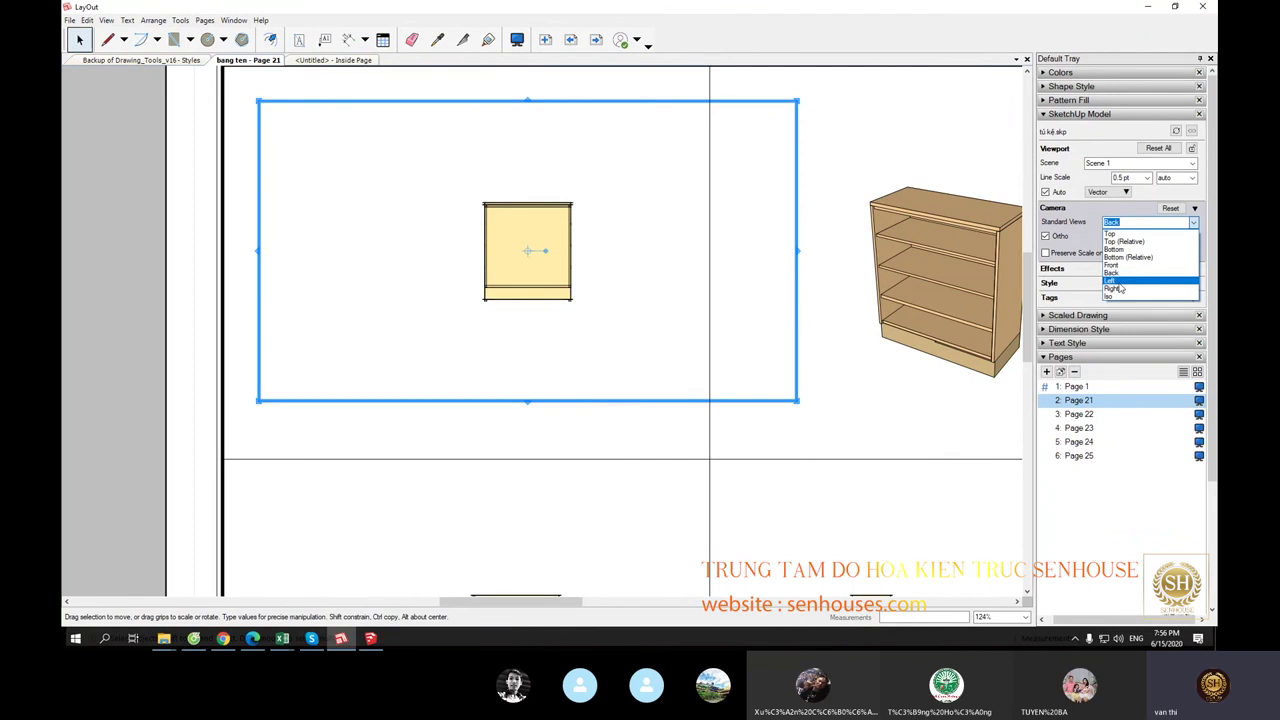
{"action": "left_click", "coordinate": [1130, 286]}
Step: Try the Iso and Back views, then settle on Top (Relative)
{"action": "left_click", "coordinate": [1193, 223]}
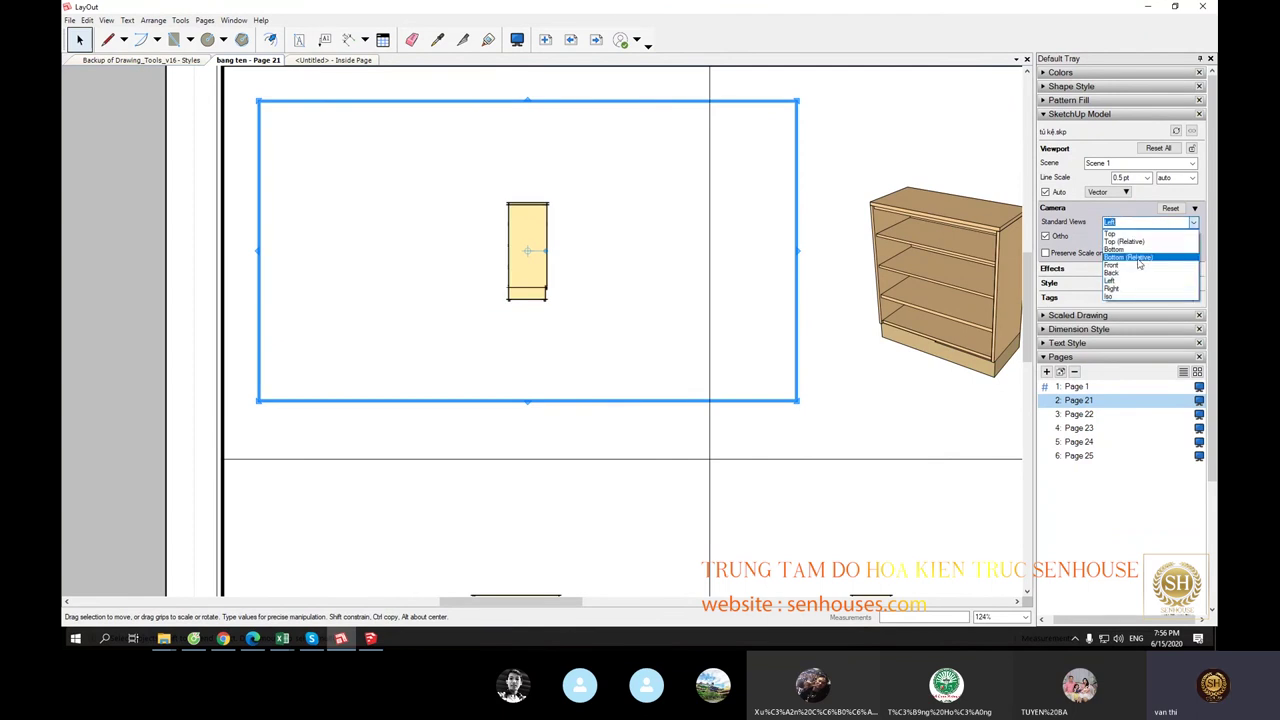
{"action": "left_click", "coordinate": [1130, 304]}
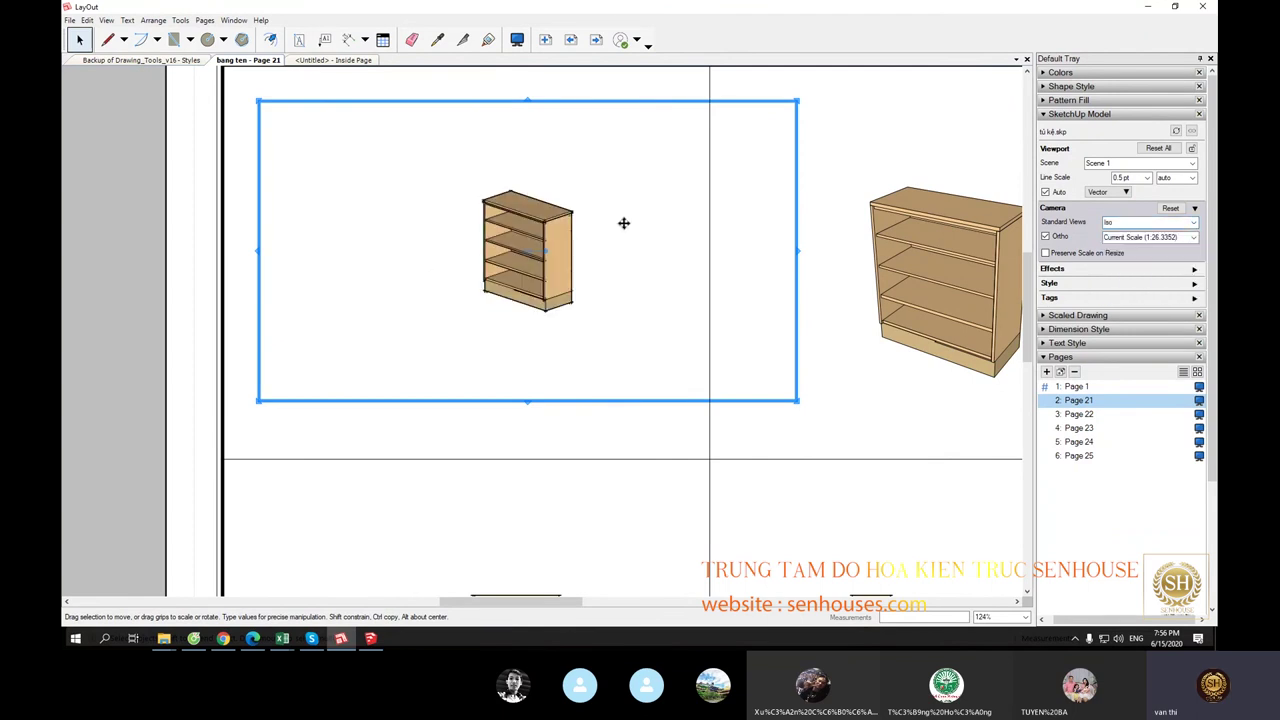
{"action": "left_click", "coordinate": [1193, 222]}
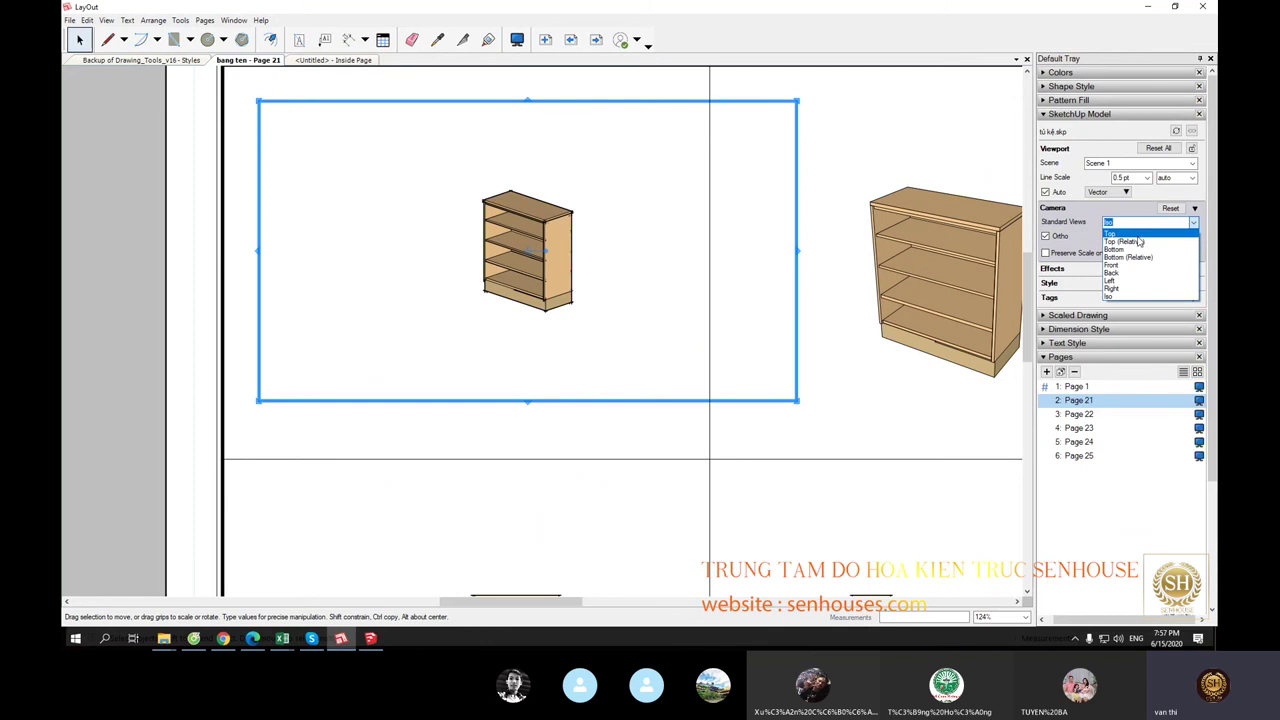
{"action": "left_click", "coordinate": [1120, 273]}
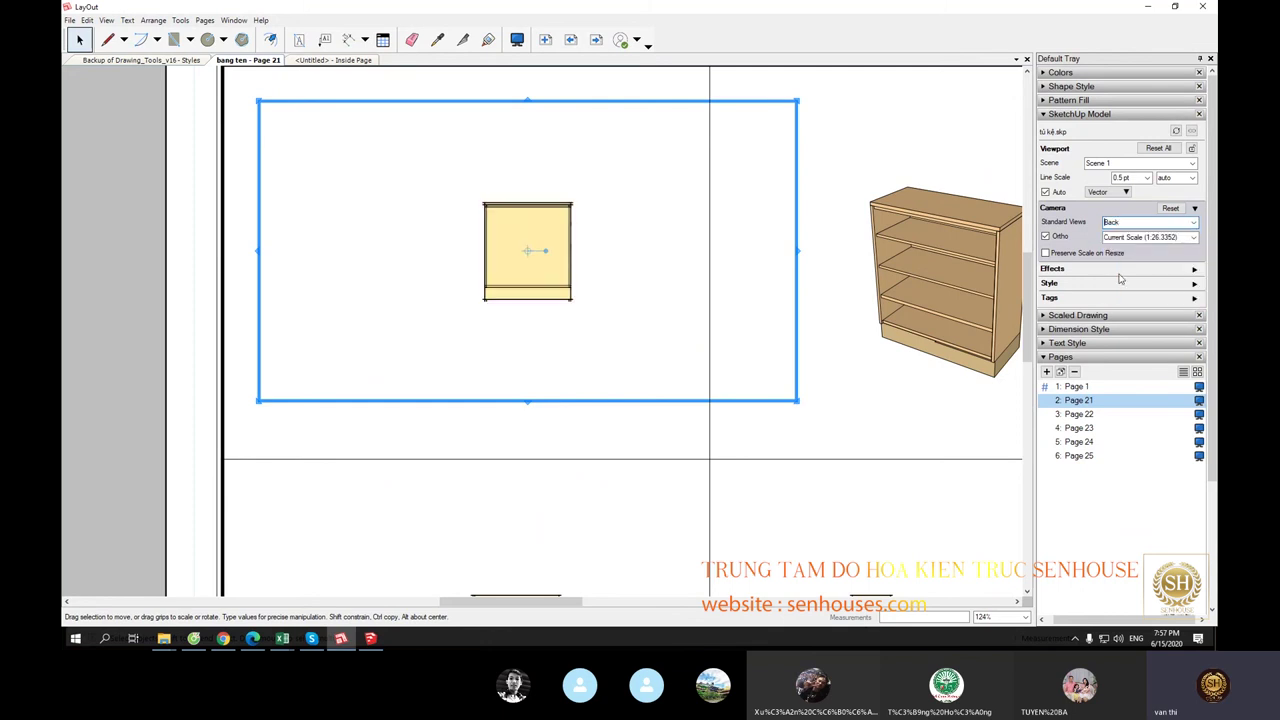
{"action": "left_click", "coordinate": [1195, 226]}
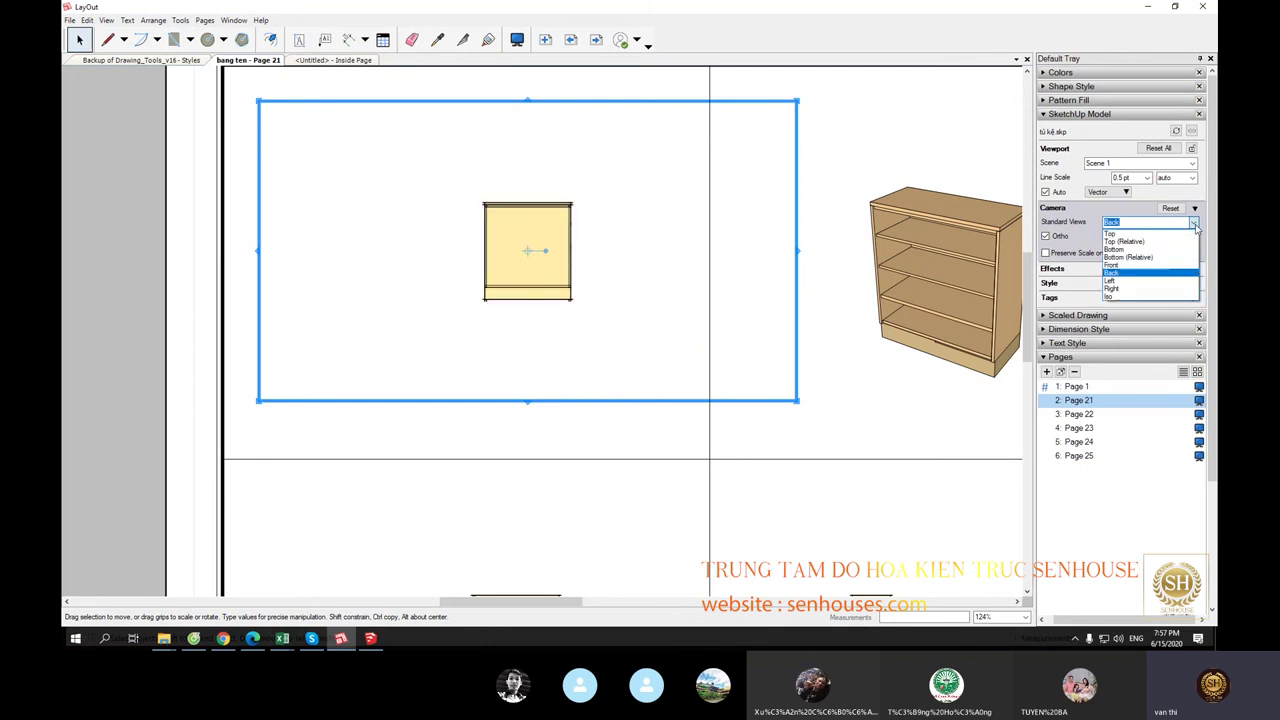
{"action": "left_click", "coordinate": [1133, 242]}
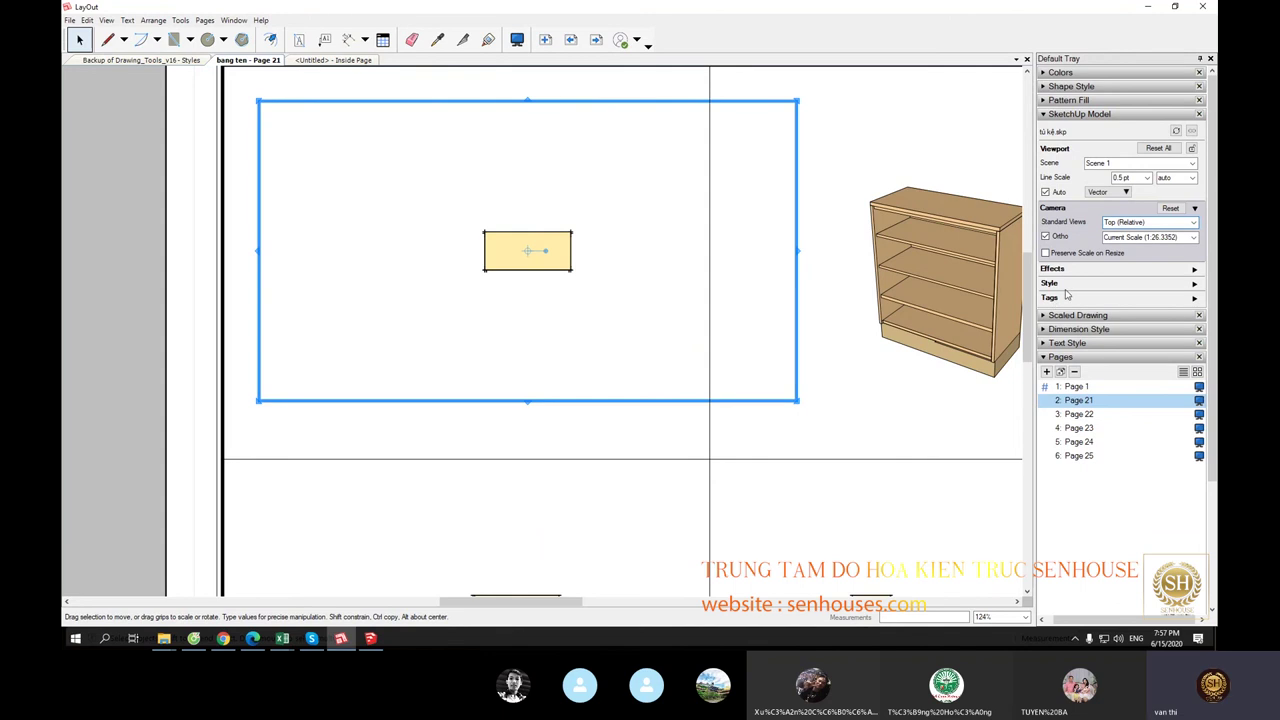
Step: Apply Shaded with textures to the plan viewport and shift it slightly left
{"action": "left_click", "coordinate": [1194, 284]}
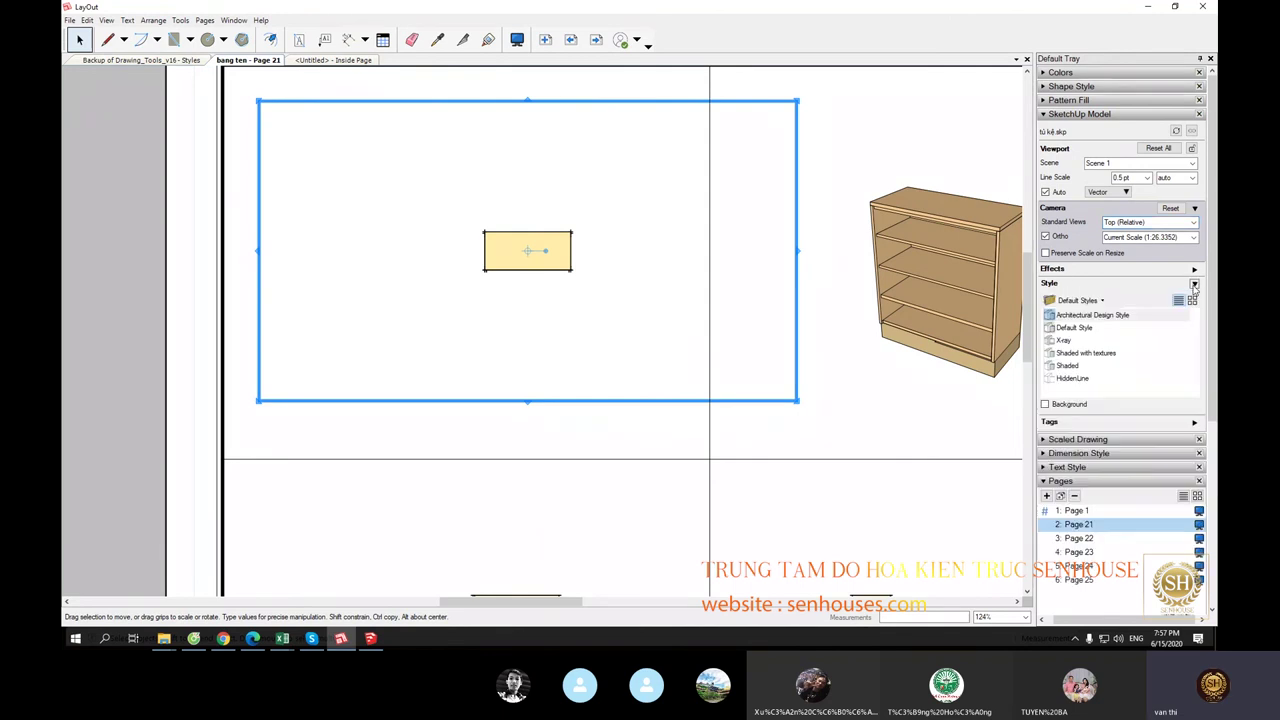
{"action": "left_click", "coordinate": [1072, 355]}
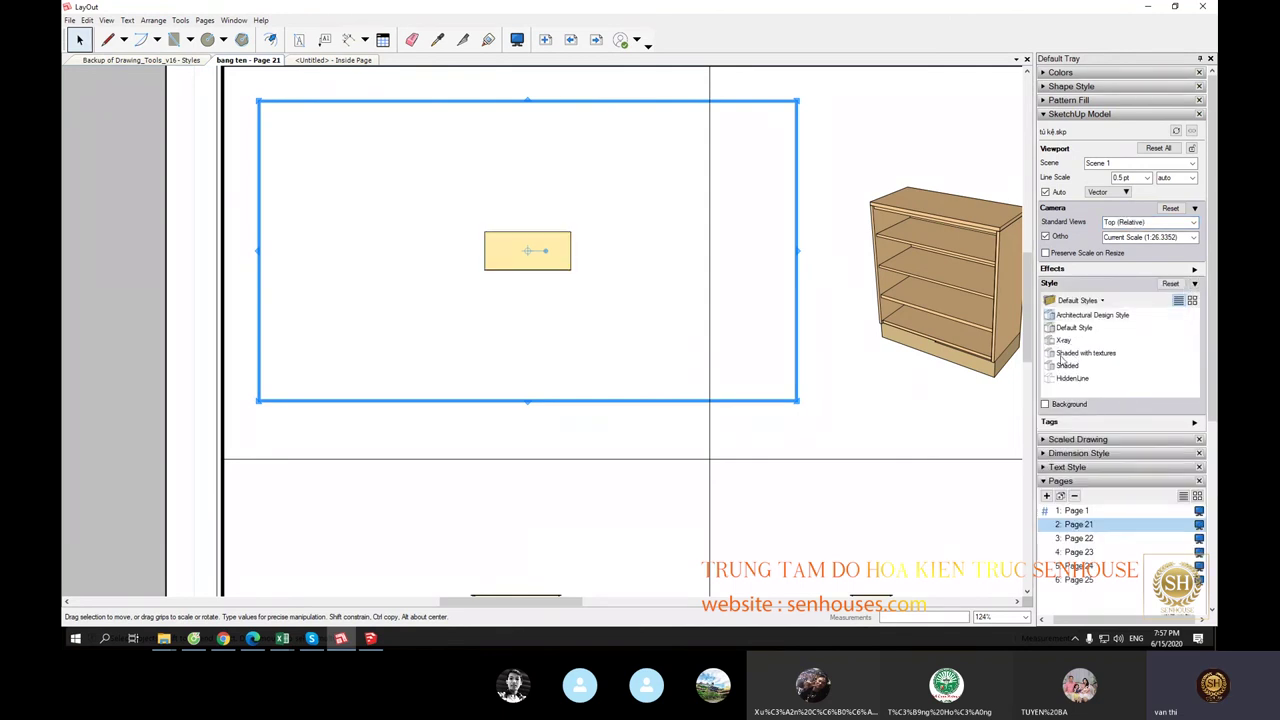
{"action": "scroll", "coordinate": [563, 232], "scroll_direction": "up", "scroll_amount": 3}
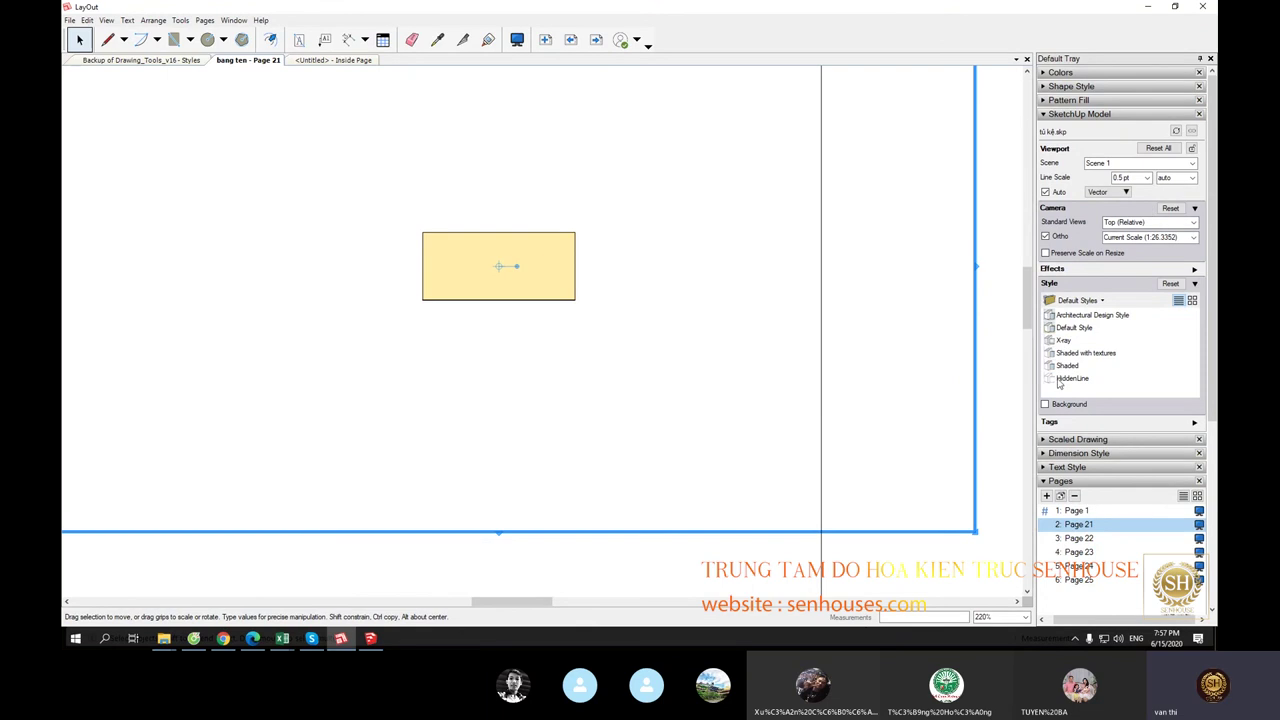
{"action": "scroll", "coordinate": [797, 334], "scroll_direction": "down", "scroll_amount": 2}
{"action": "scroll", "coordinate": [737, 323], "scroll_direction": "down", "scroll_amount": 2}
{"action": "left_click", "coordinate": [440, 300]}
{"action": "scroll", "coordinate": [884, 296], "scroll_direction": "up", "scroll_amount": 1}
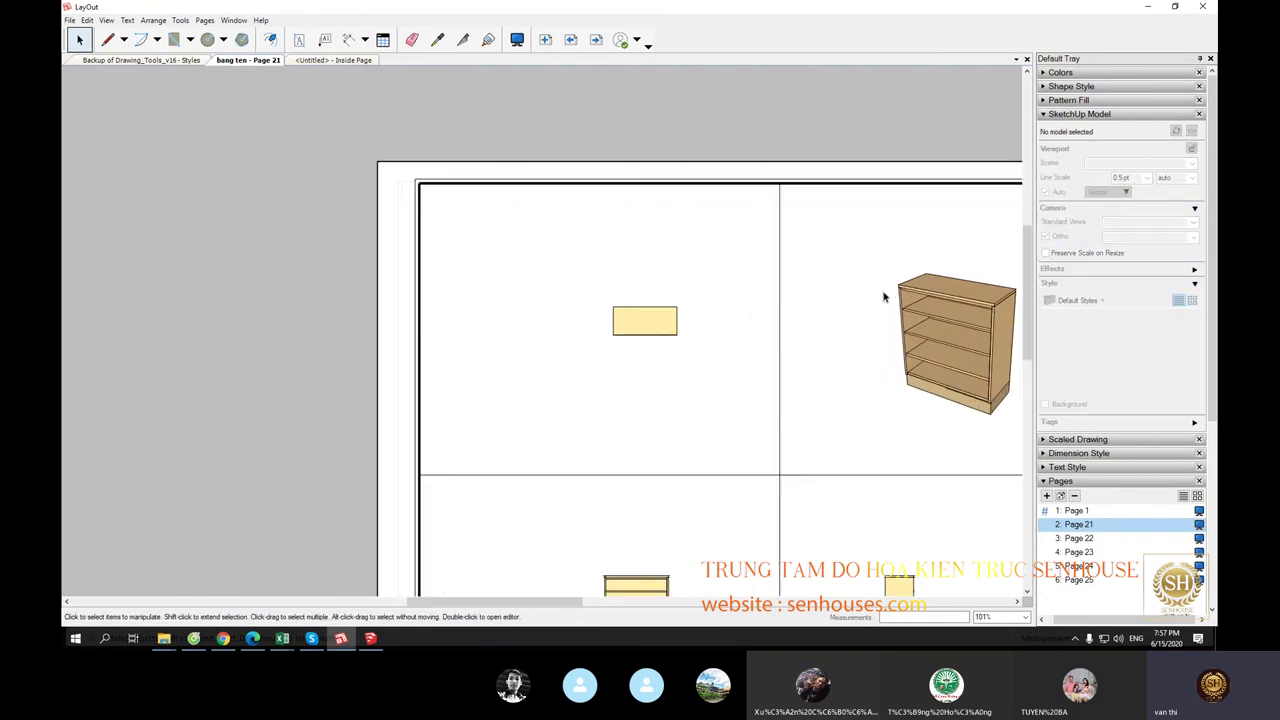
{"action": "scroll", "coordinate": [884, 296], "scroll_direction": "up", "scroll_amount": 1}
{"action": "left_click_drag", "start_coordinate": [650, 330], "coordinate": [603, 329]}
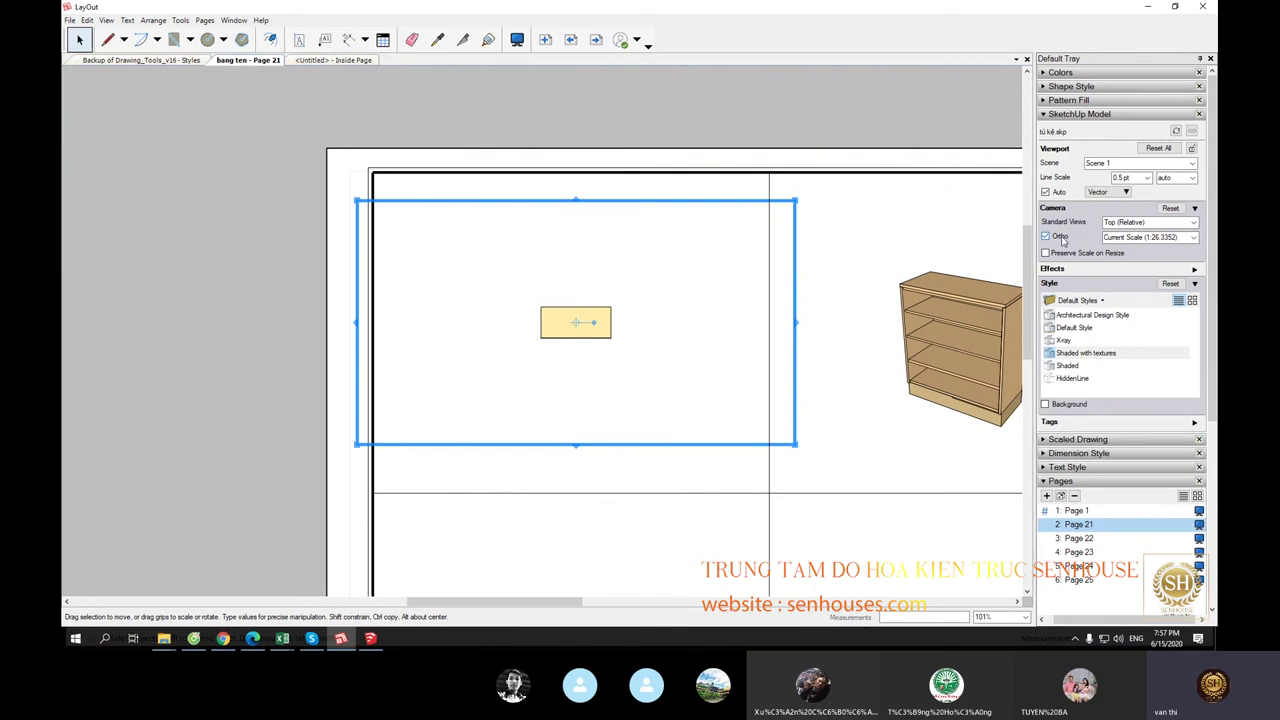
Step: Toggle Ortho off and back on for the plan viewport
{"action": "left_click", "coordinate": [1046, 236]}
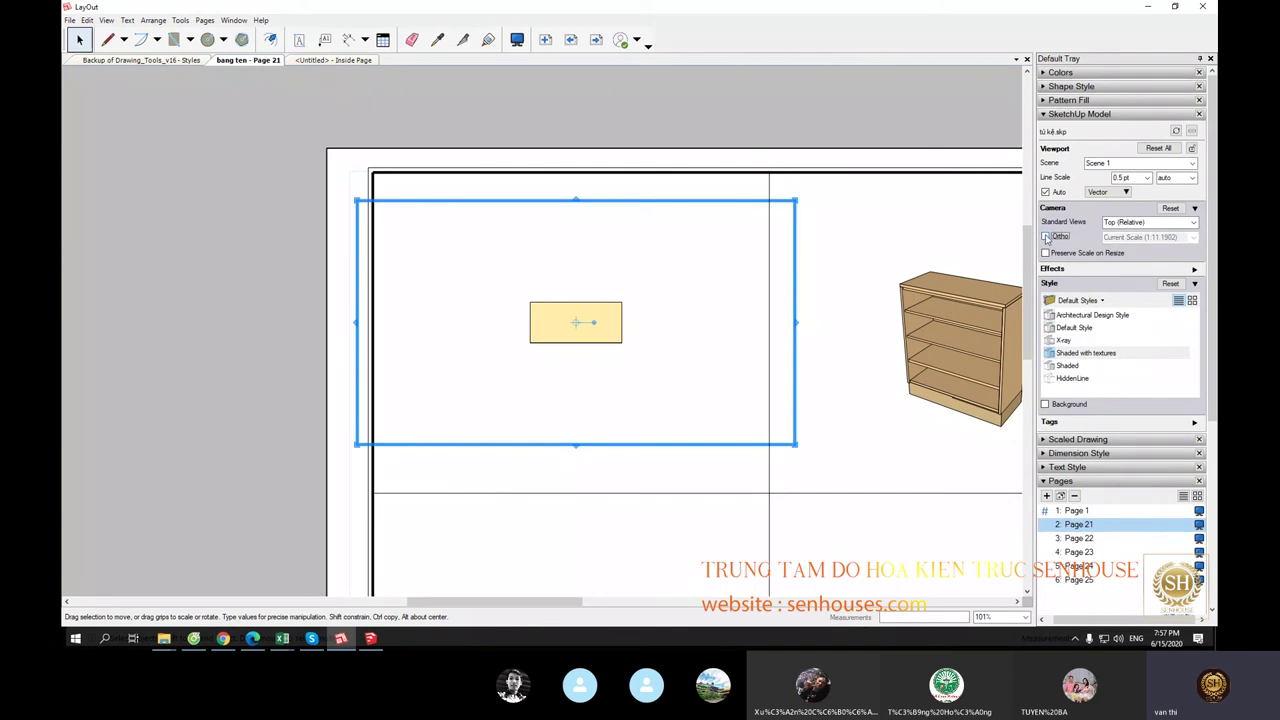
{"action": "scroll", "coordinate": [553, 320], "scroll_direction": "up", "scroll_amount": 2}
{"action": "scroll", "coordinate": [553, 320], "scroll_direction": "up", "scroll_amount": 2}
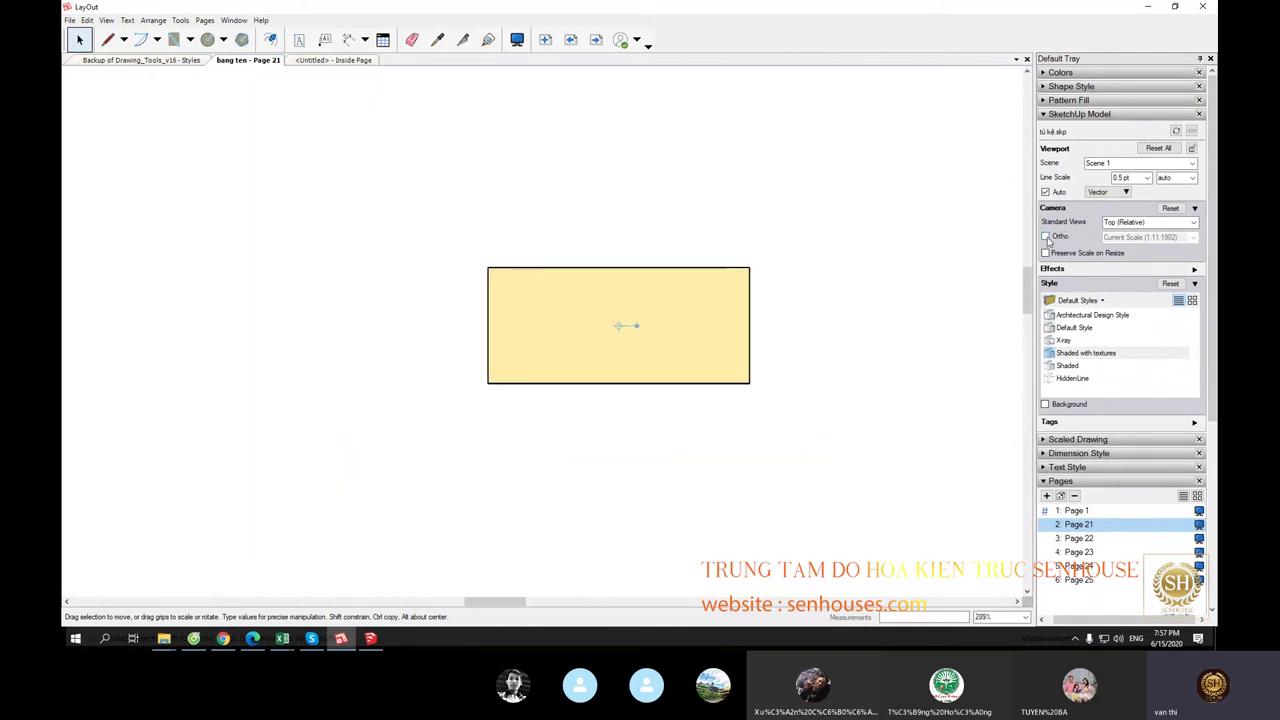
{"action": "left_click", "coordinate": [1046, 236]}
{"action": "scroll", "coordinate": [551, 289], "scroll_direction": "down", "scroll_amount": 2}
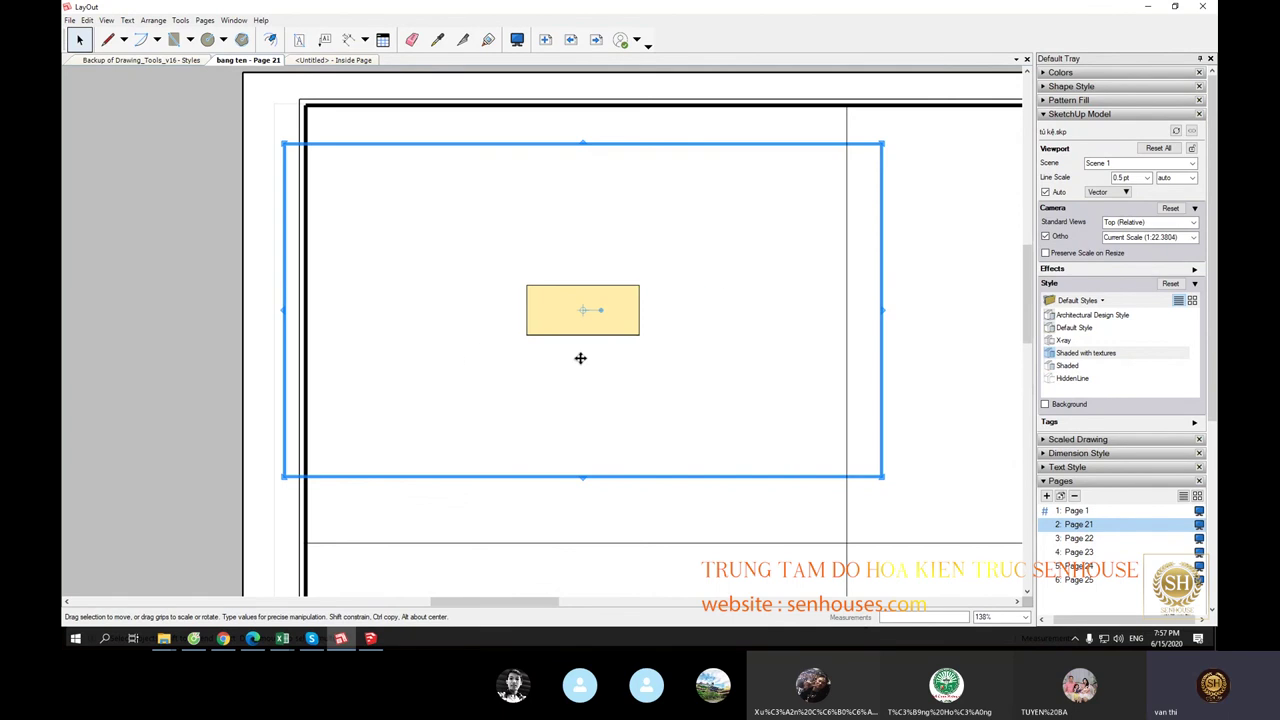
{"action": "scroll", "coordinate": [580, 358], "scroll_direction": "down", "scroll_amount": 3}
{"action": "scroll", "coordinate": [886, 334], "scroll_direction": "up", "scroll_amount": 1}
Step: Switch the 3D cabinet viewport to orthographic and back to perspective
{"action": "left_click", "coordinate": [880, 330]}
{"action": "scroll", "coordinate": [870, 314], "scroll_direction": "up", "scroll_amount": 2}
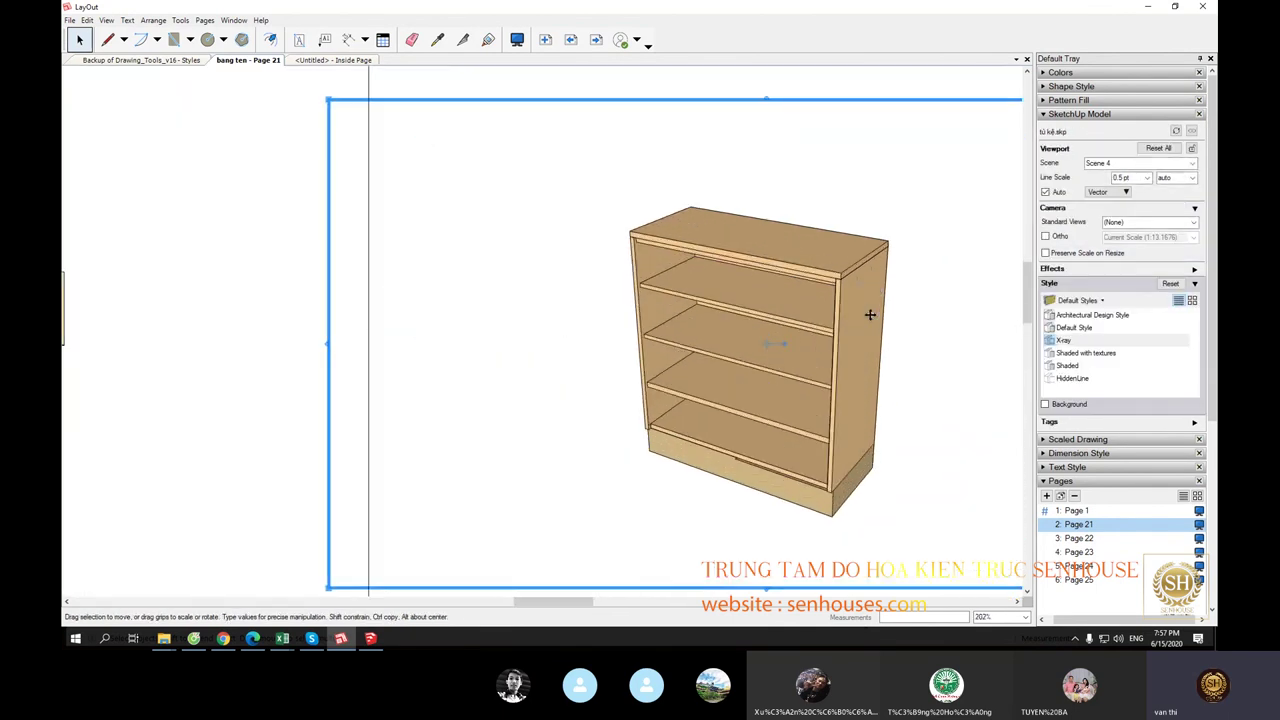
{"action": "scroll", "coordinate": [870, 314], "scroll_direction": "up", "scroll_amount": 1}
{"action": "left_click", "coordinate": [1046, 236]}
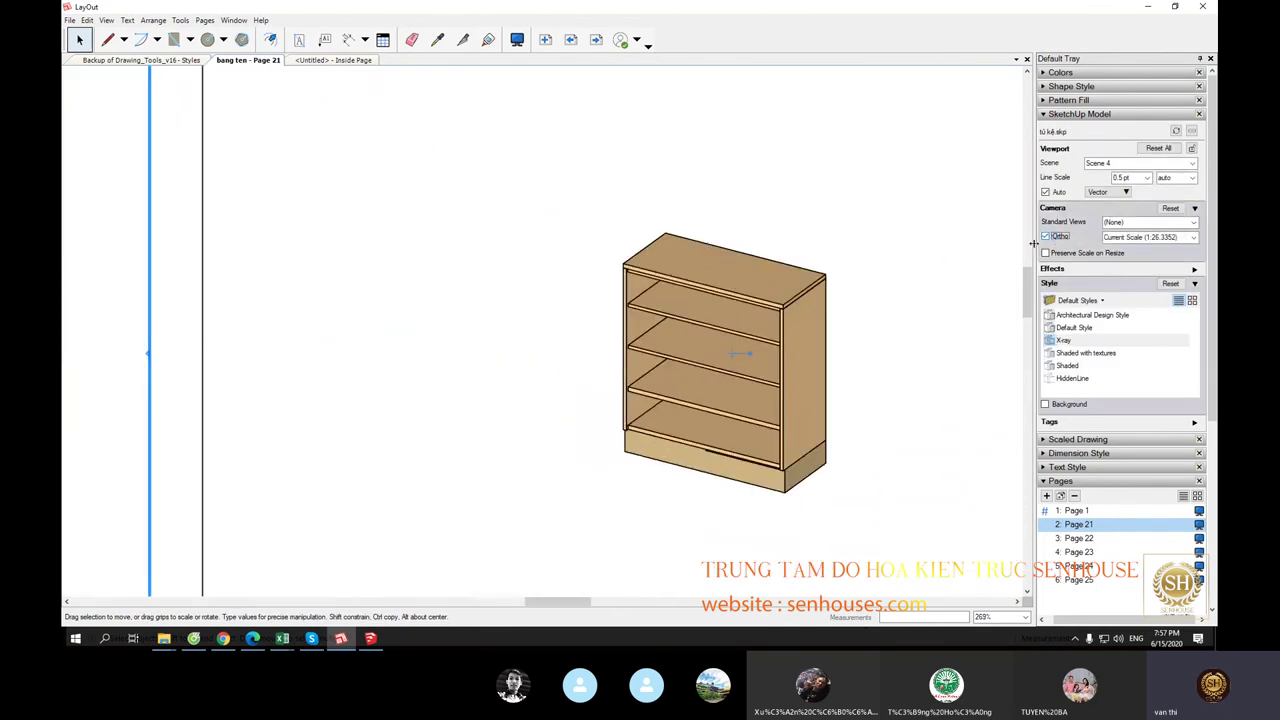
{"action": "left_click", "coordinate": [1046, 236]}
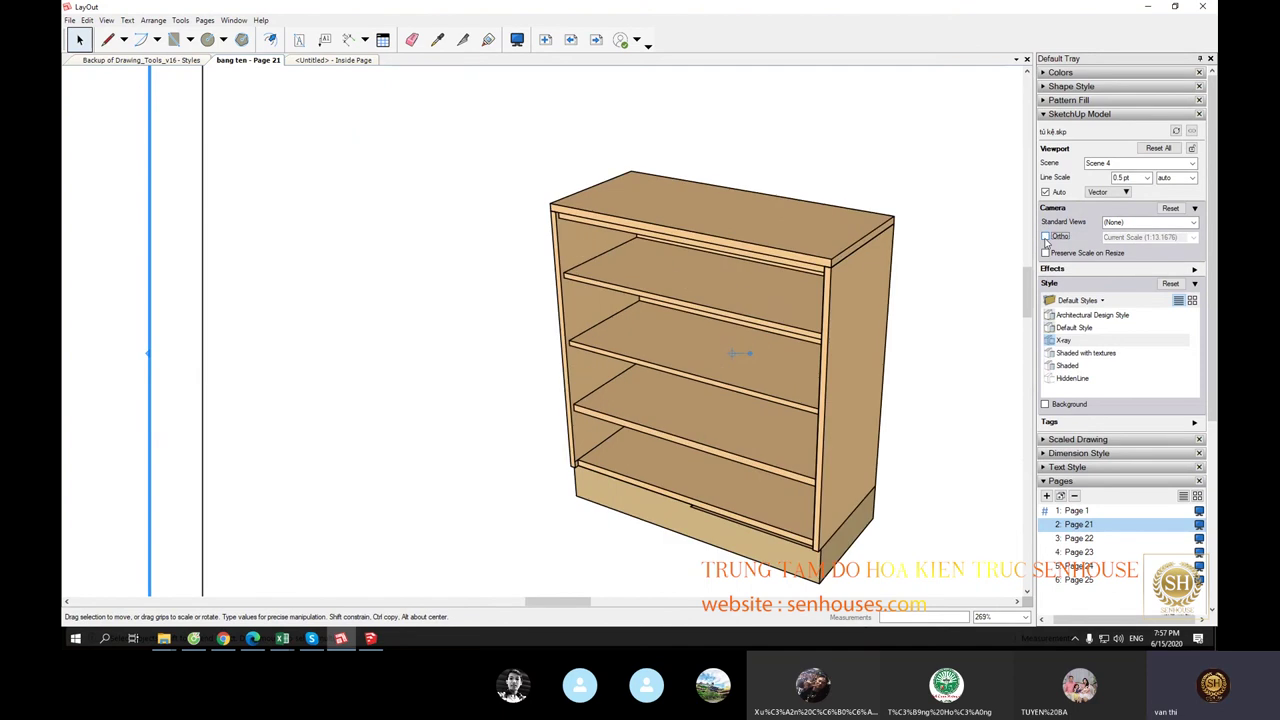
{"action": "scroll", "coordinate": [803, 324], "scroll_direction": "down", "scroll_amount": 4}
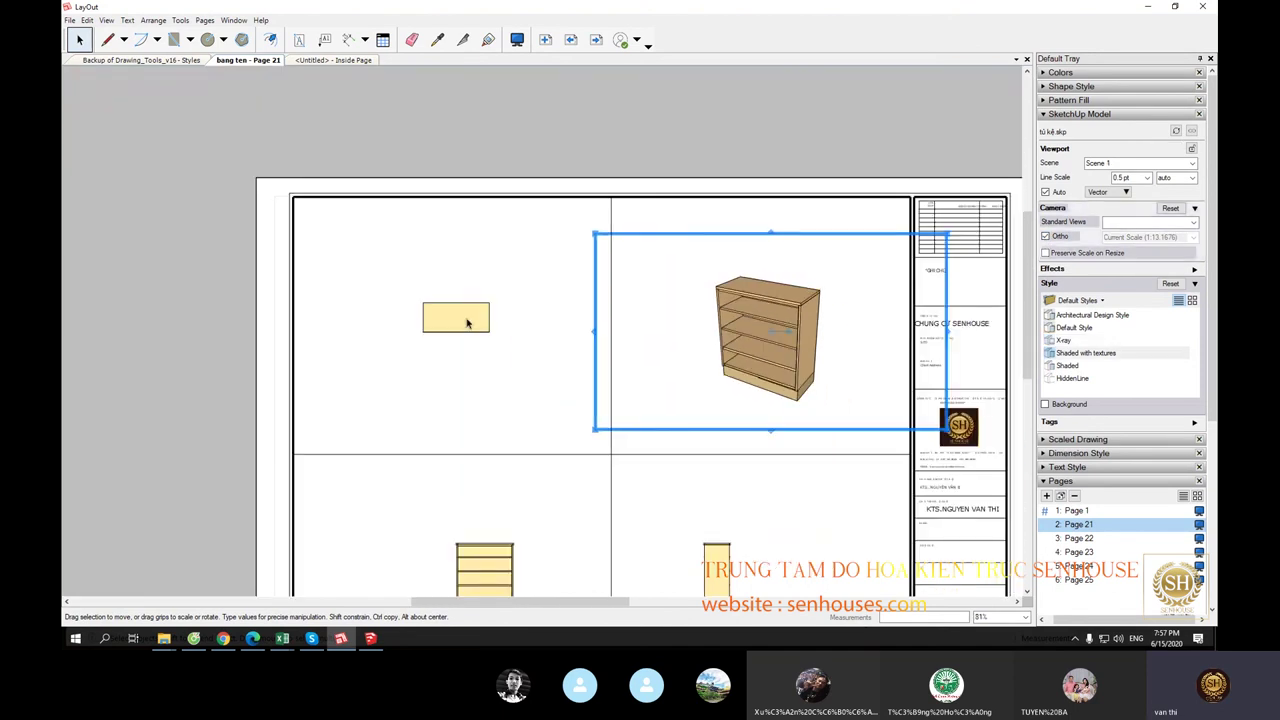
Step: Move the front-view viewport left and down and the side-view viewport right and down
{"action": "left_click", "coordinate": [543, 280]}
{"action": "middle_click_drag", "start_coordinate": [543, 280], "coordinate": [618, 86]}
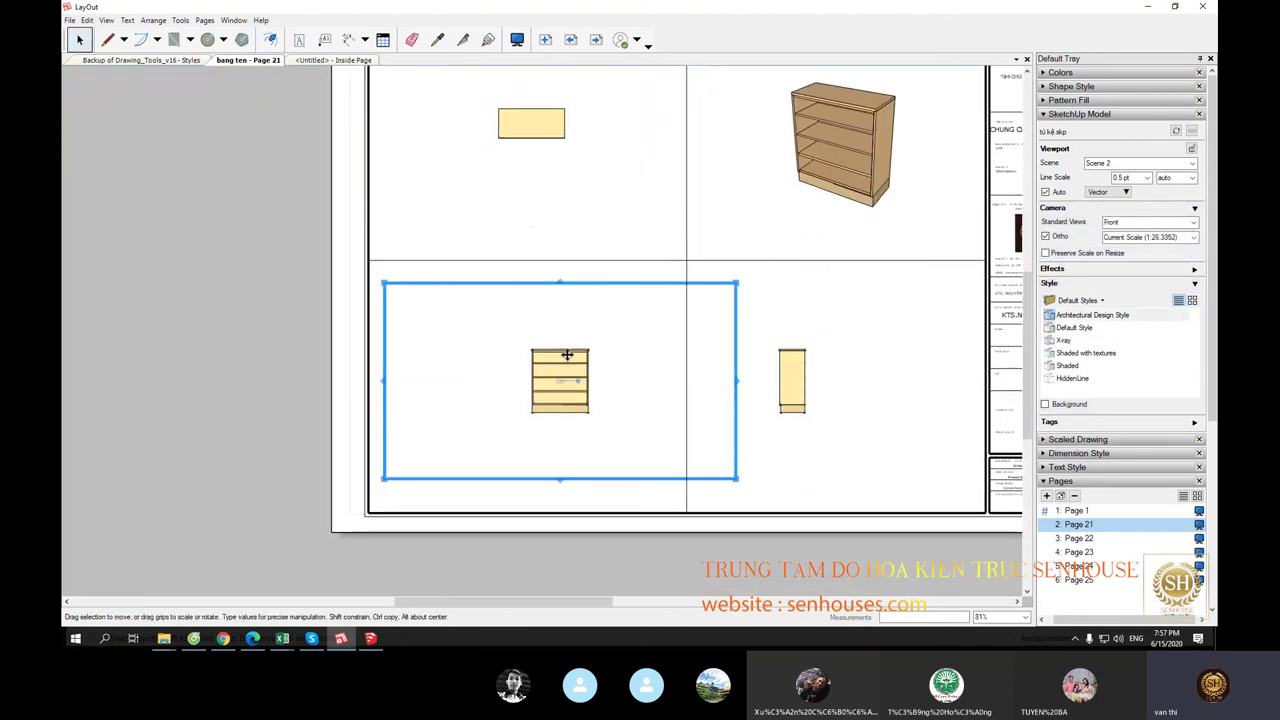
{"action": "left_click_drag", "start_coordinate": [567, 357], "coordinate": [536, 367]}
{"action": "left_click", "coordinate": [830, 382]}
{"action": "left_click_drag", "start_coordinate": [830, 382], "coordinate": [894, 402]}
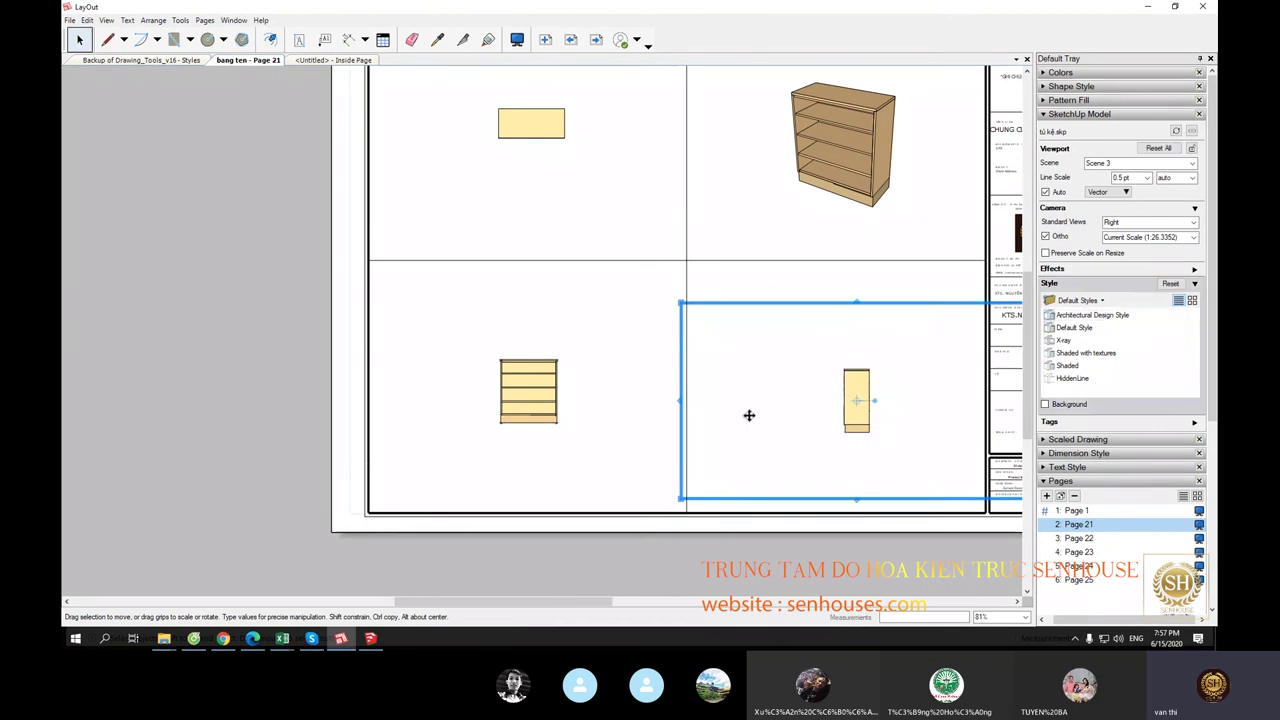
Step: Apply Shaded with textures to the front-view viewport
{"action": "left_click", "coordinate": [553, 392]}
{"action": "left_click", "coordinate": [1100, 354]}
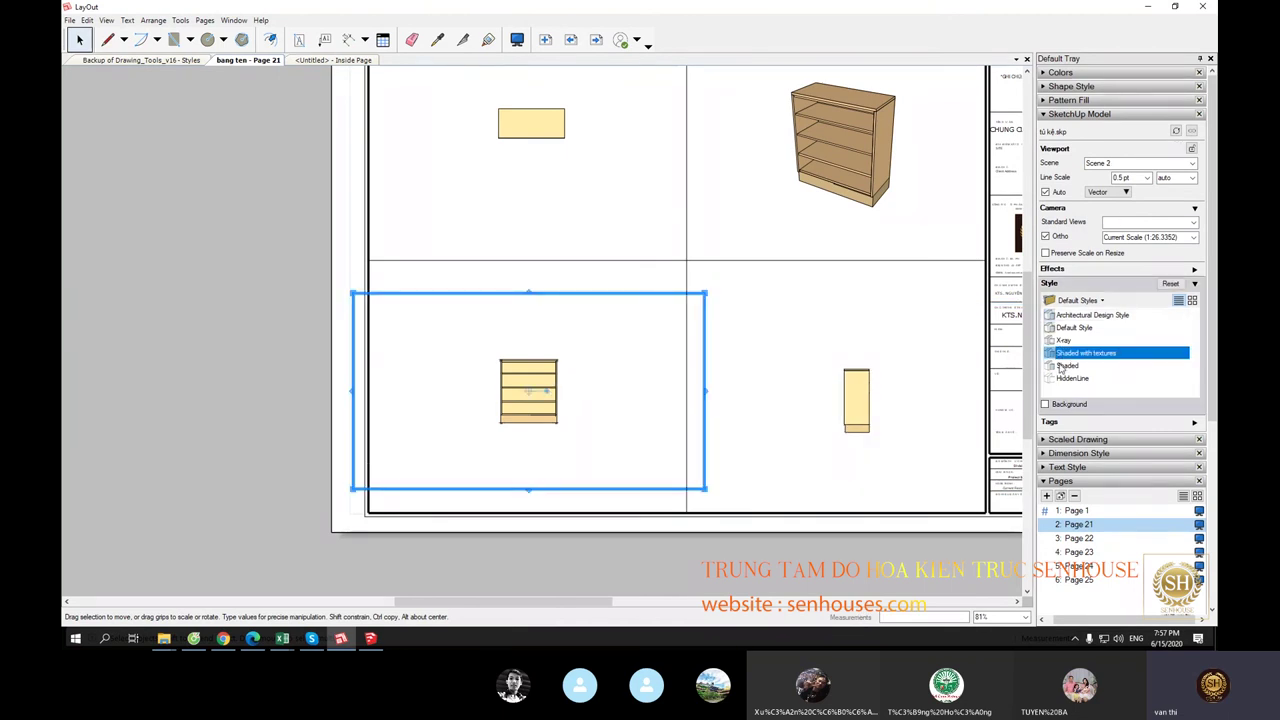
{"action": "scroll", "coordinate": [489, 226], "scroll_direction": "up", "scroll_amount": 3}
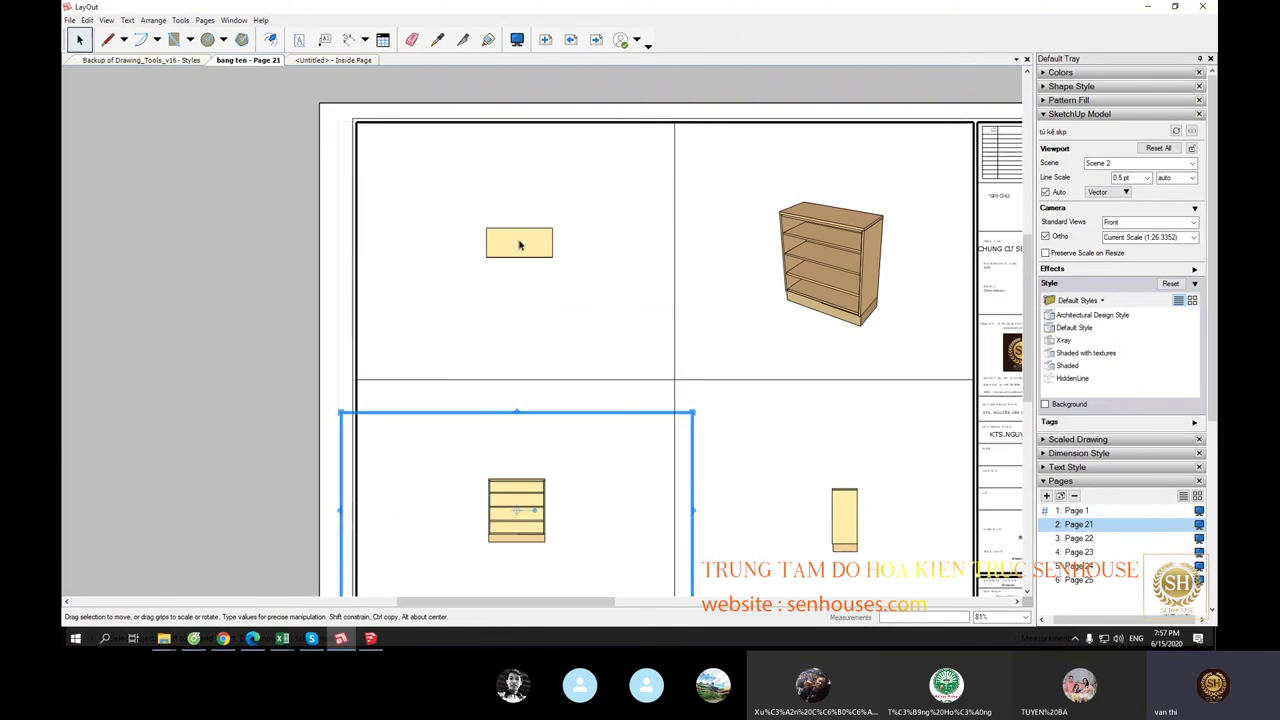
{"action": "left_click", "coordinate": [520, 243]}
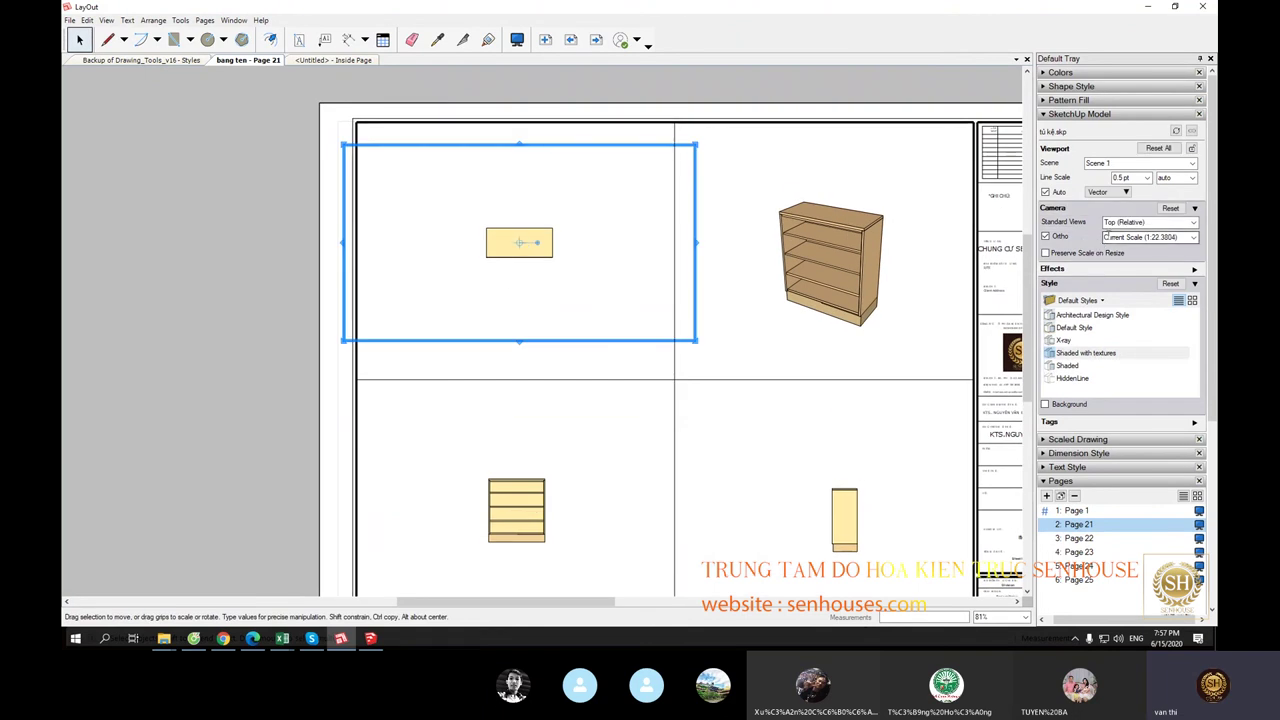
Step: Set the plan and front viewports to 1mm:10mm (1:10) ortho scale
{"action": "left_click", "coordinate": [1160, 238]}
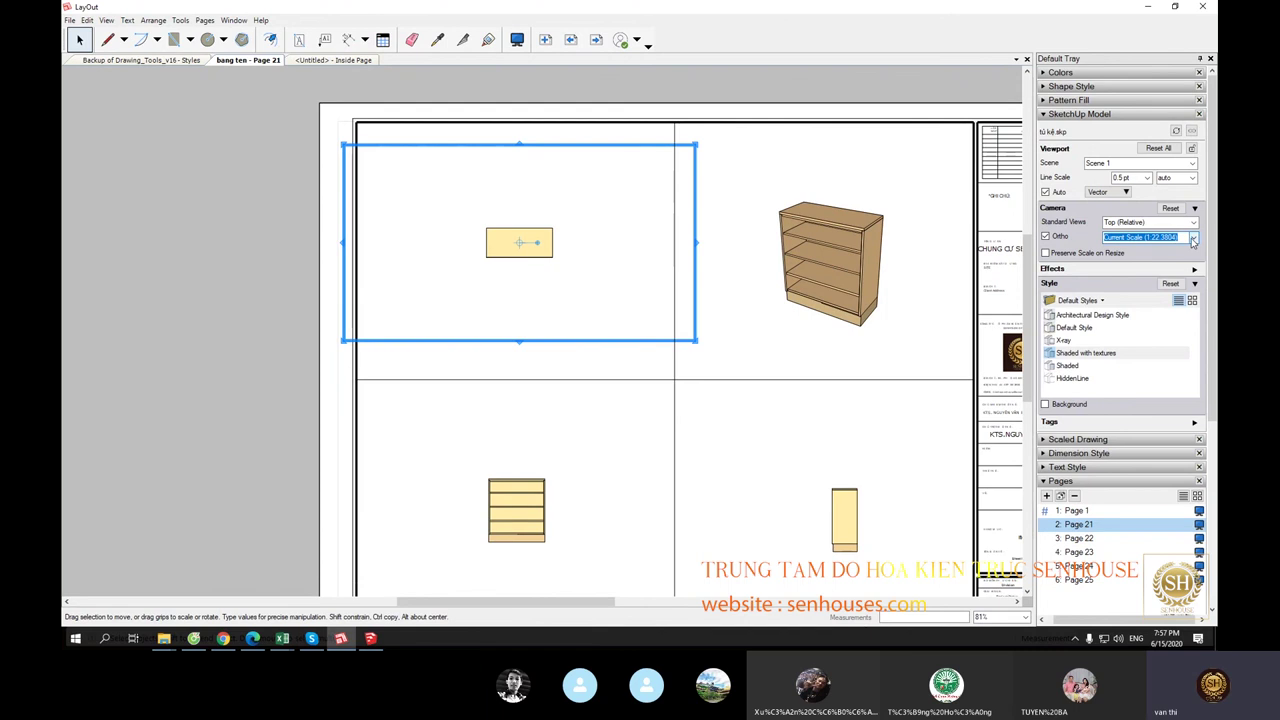
{"action": "left_click", "coordinate": [1192, 241]}
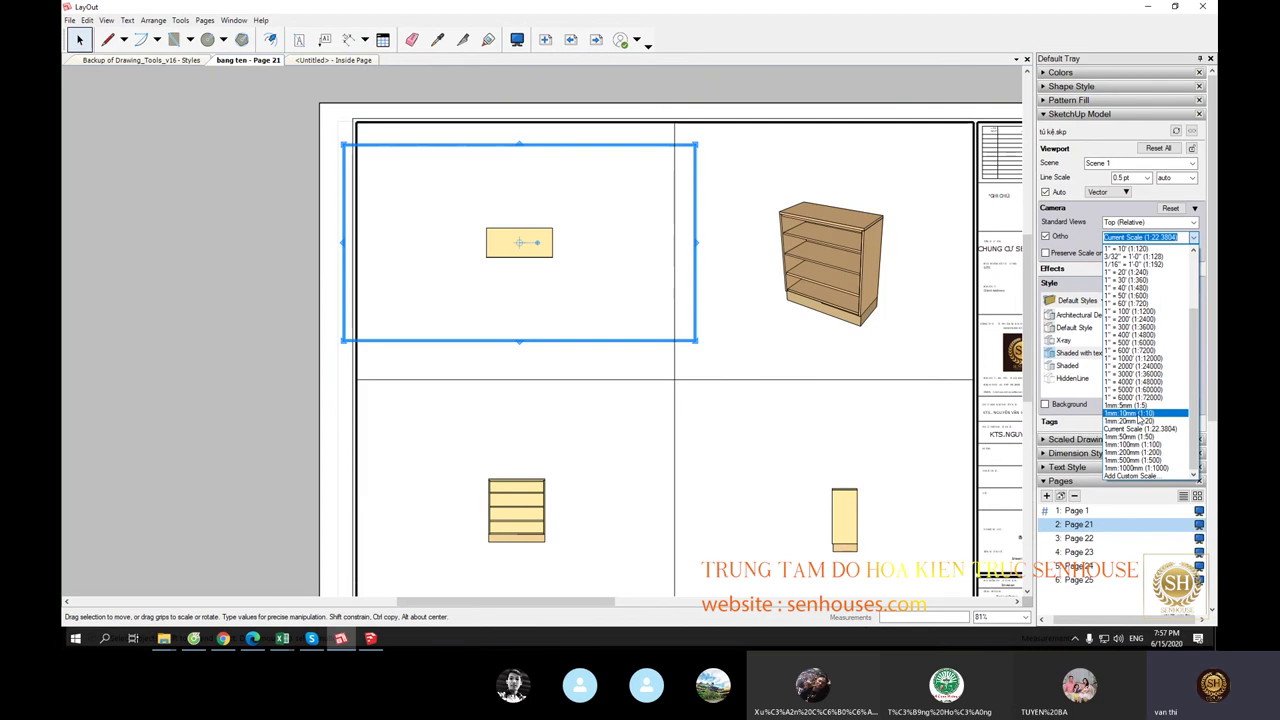
{"action": "left_click", "coordinate": [1138, 413]}
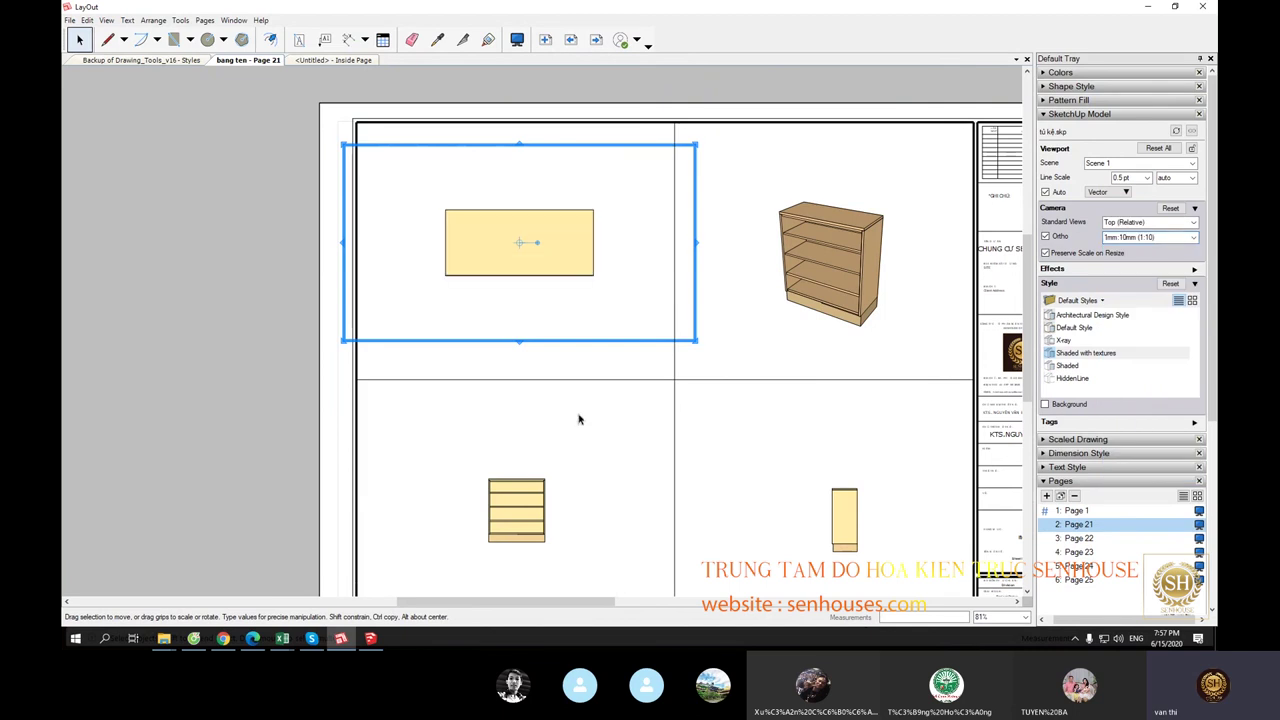
{"action": "middle_click_drag", "start_coordinate": [542, 516], "coordinate": [592, 374]}
{"action": "left_click", "coordinate": [592, 374]}
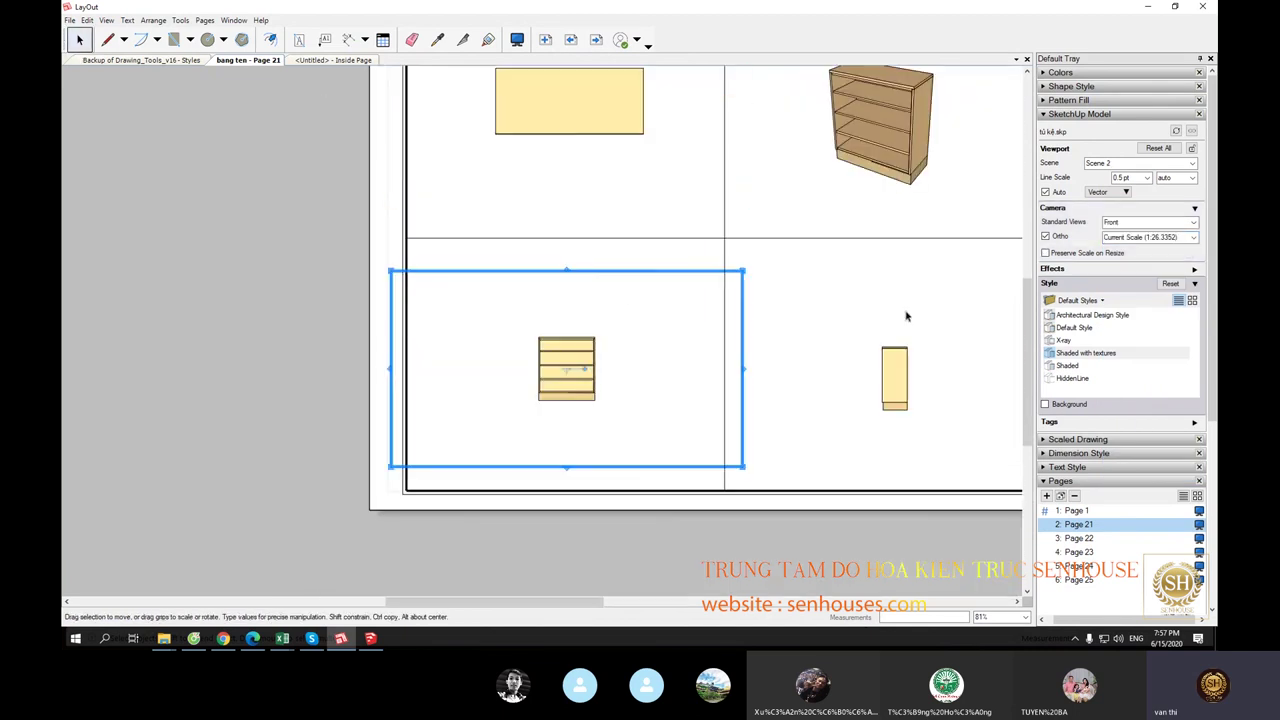
{"action": "left_click", "coordinate": [1195, 240]}
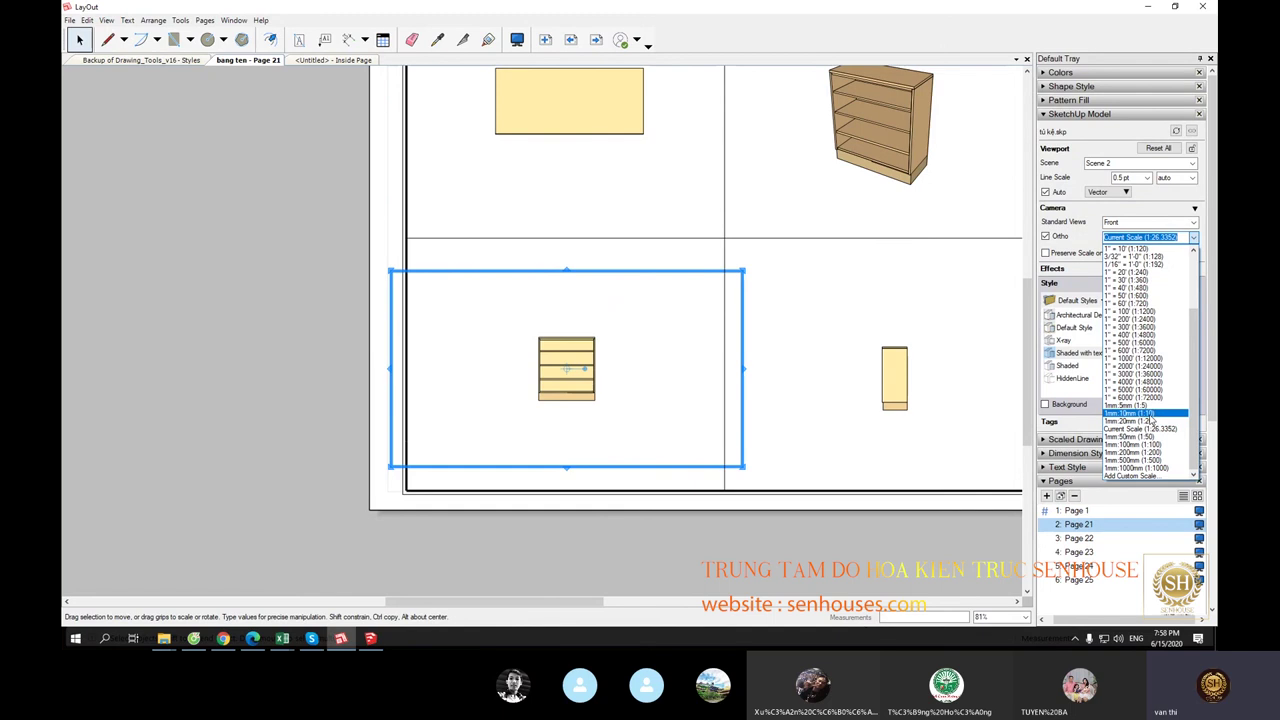
{"action": "left_click", "coordinate": [1148, 414]}
Step: Set the side-view viewport to 1:10 scale after briefly trying 1:20
{"action": "left_click", "coordinate": [908, 360]}
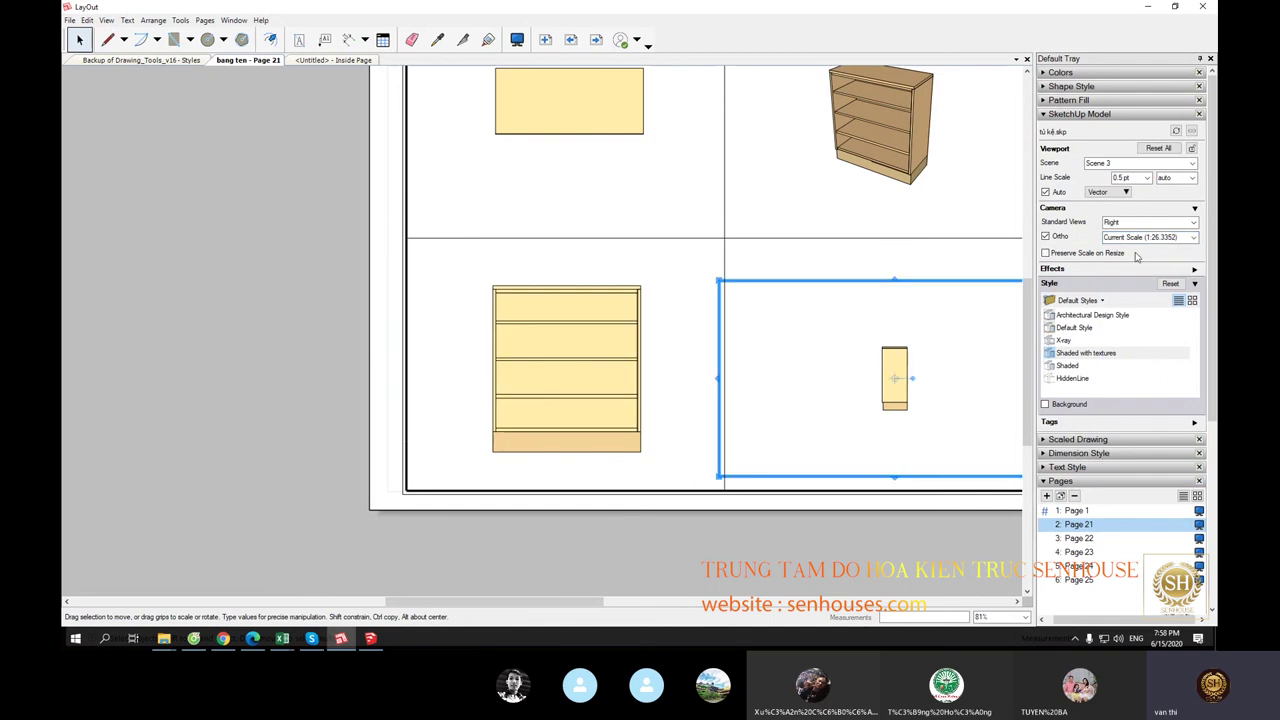
{"action": "left_click", "coordinate": [1194, 238]}
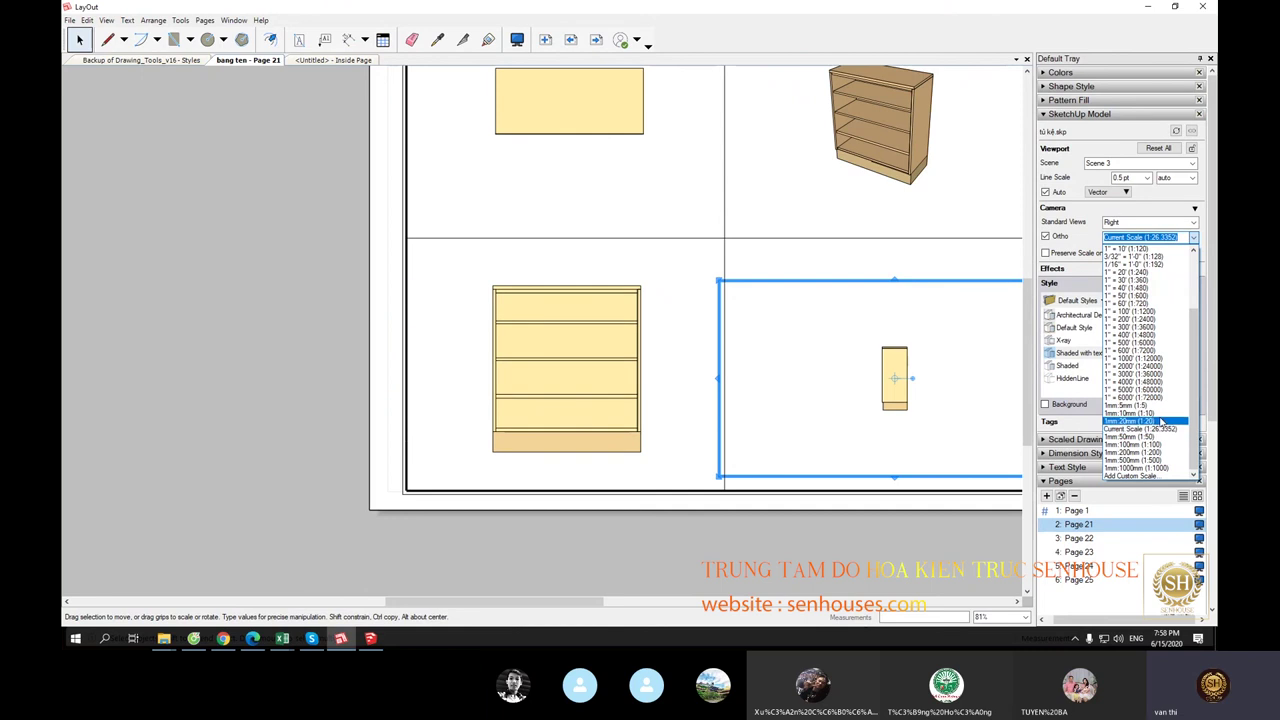
{"action": "left_click", "coordinate": [1148, 421]}
{"action": "scroll", "coordinate": [816, 353], "scroll_direction": "down", "scroll_amount": 2}
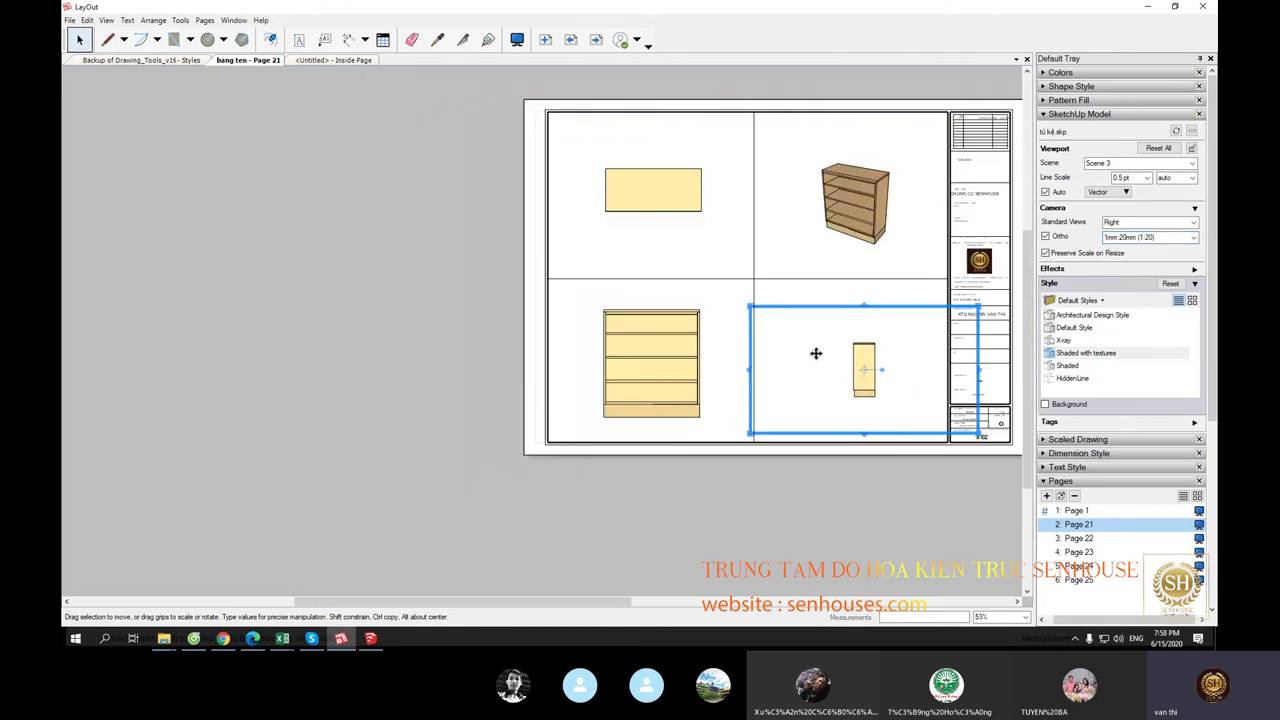
{"action": "left_click", "coordinate": [1194, 238]}
{"action": "left_click", "coordinate": [1146, 420]}
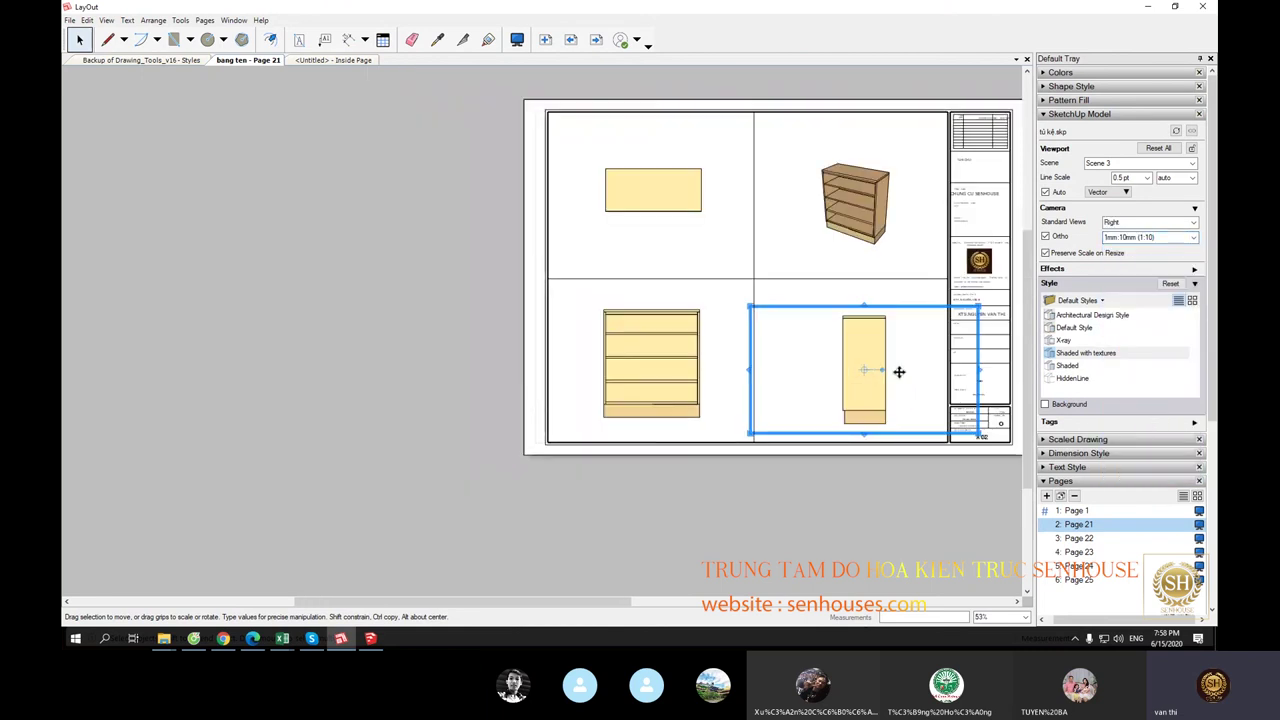
{"action": "left_click", "coordinate": [864, 203]}
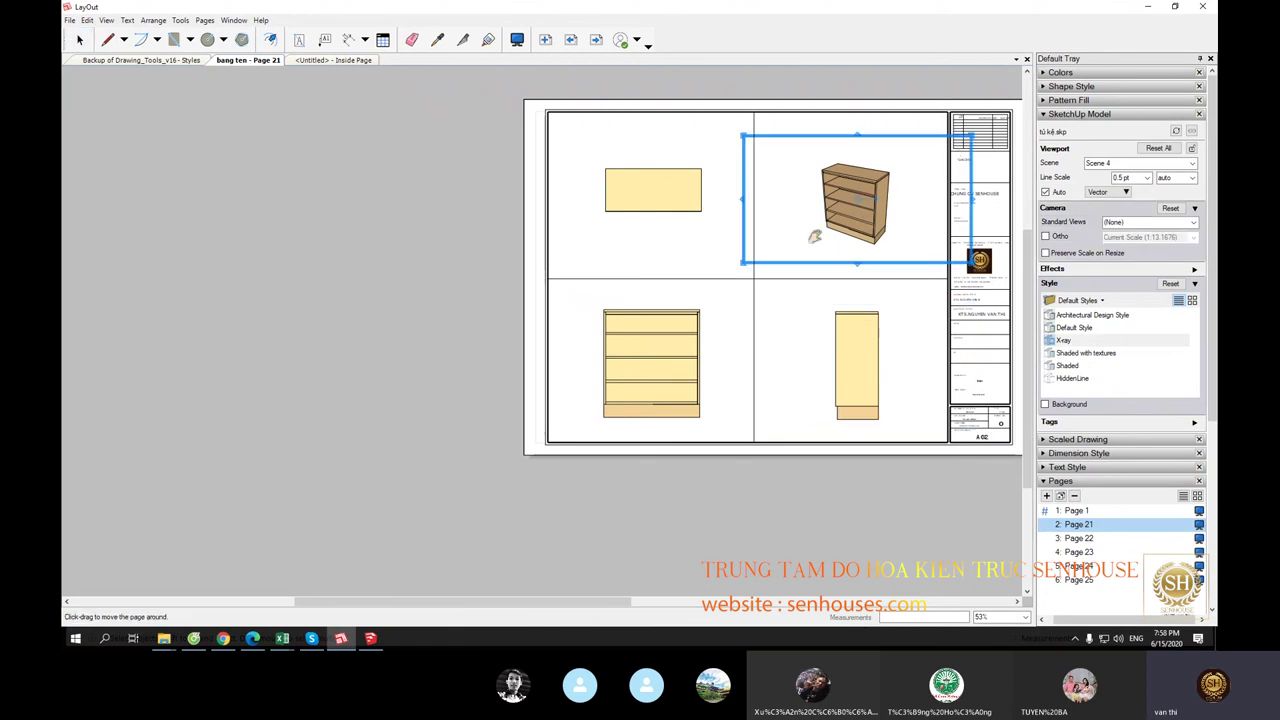
Step: Orbit the 3D cabinet to a new angle in the top-right viewport and move it up slightly
{"action": "middle_click_drag", "start_coordinate": [816, 231], "coordinate": [655, 299]}
{"action": "key", "text": "space"}
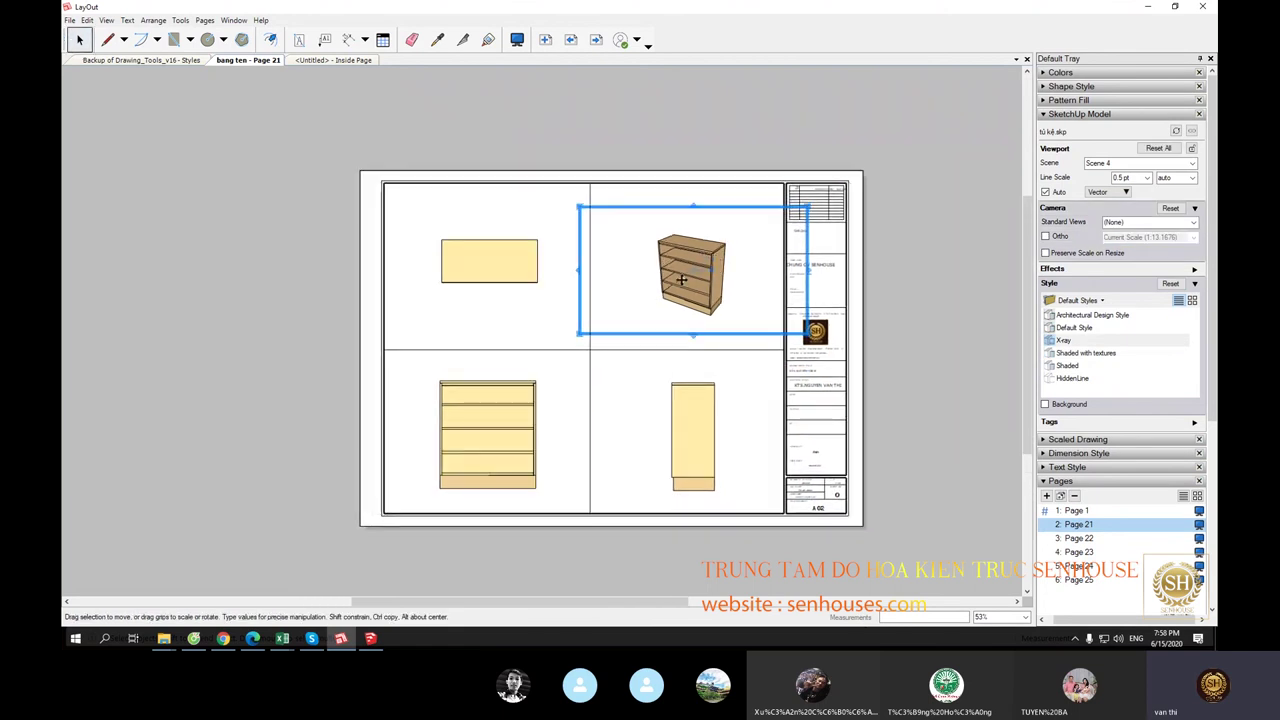
{"action": "scroll", "coordinate": [681, 280], "scroll_direction": "up", "scroll_amount": 3}
{"action": "double_click", "coordinate": [740, 232]}
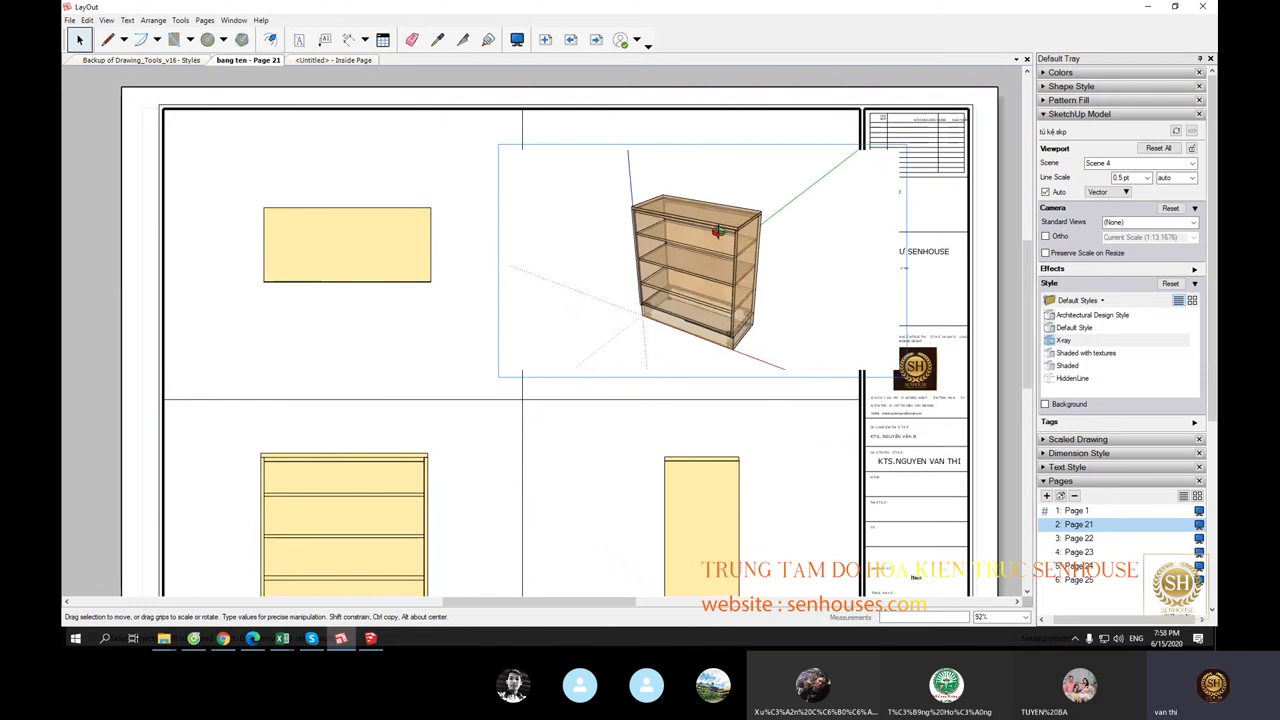
{"action": "left_click_drag", "start_coordinate": [718, 244], "coordinate": [718, 236]}
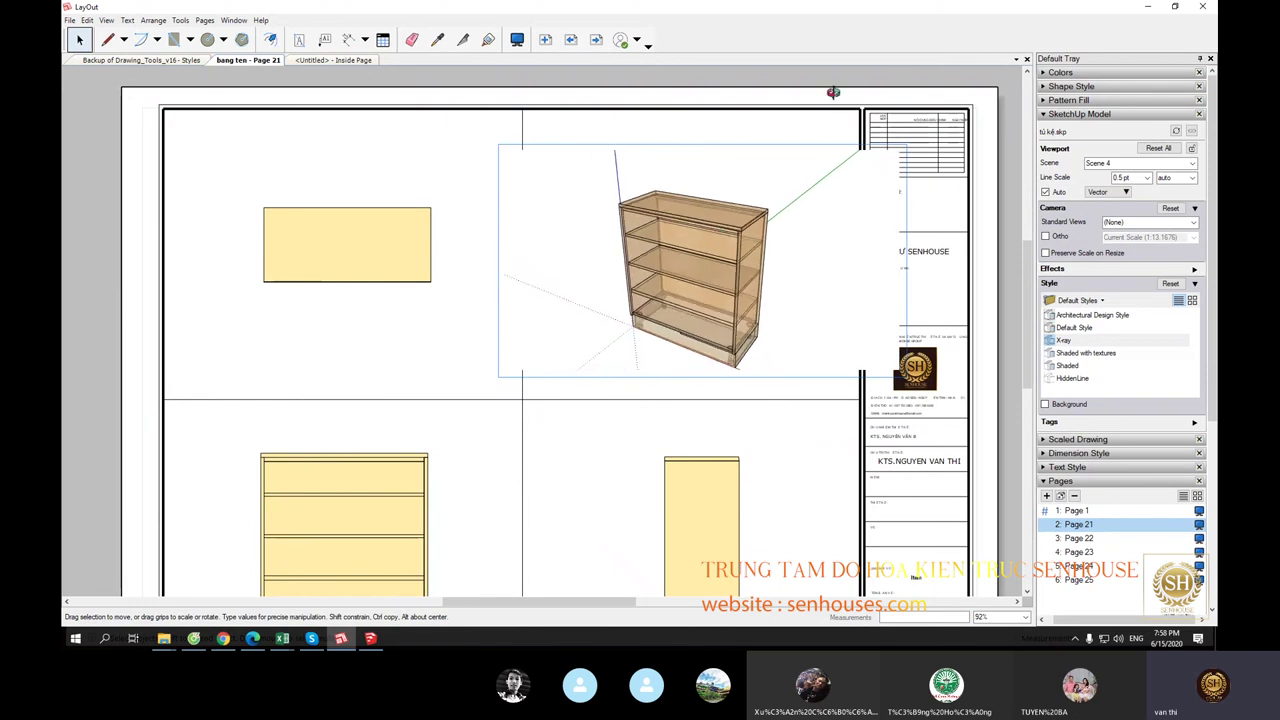
{"action": "key", "text": "Escape"}
{"action": "scroll", "coordinate": [718, 262], "scroll_direction": "down", "scroll_amount": 1}
{"action": "scroll", "coordinate": [723, 257], "scroll_direction": "down", "scroll_amount": 1}
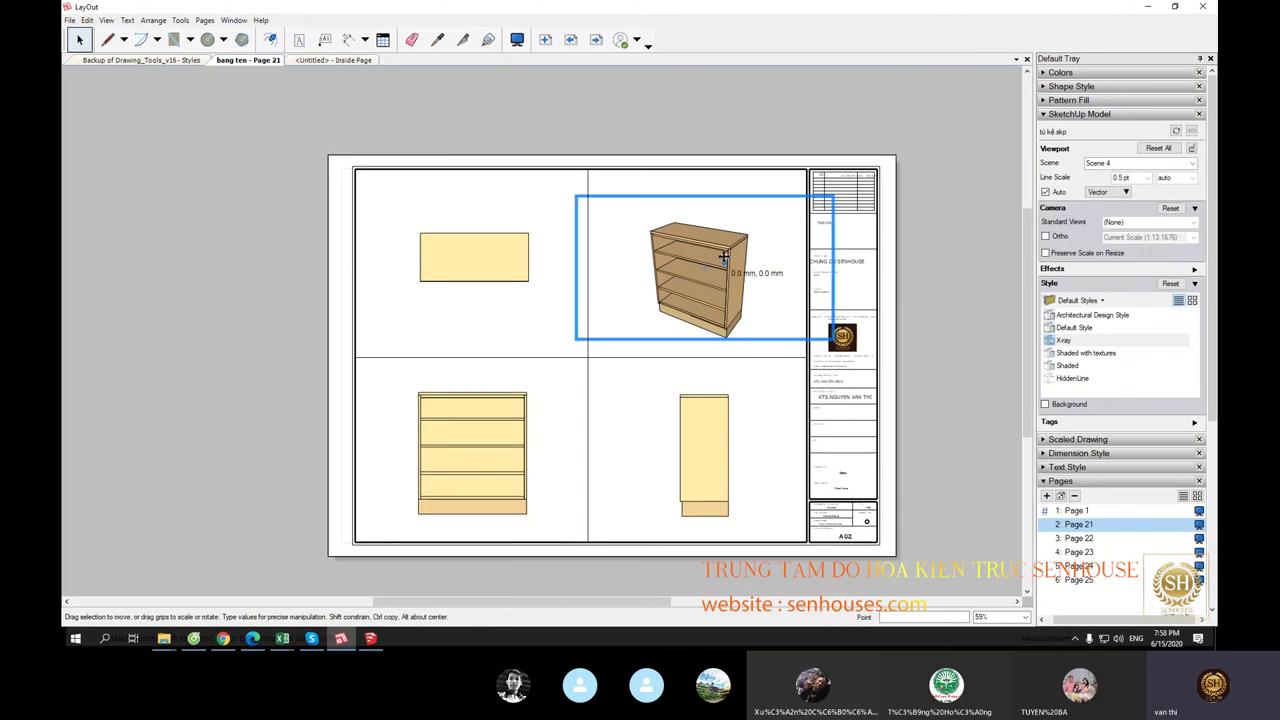
{"action": "left_click_drag", "start_coordinate": [723, 257], "coordinate": [722, 231]}
Step: Orbit the top-left plan viewport's model into an angled 3D box
{"action": "left_click", "coordinate": [462, 258]}
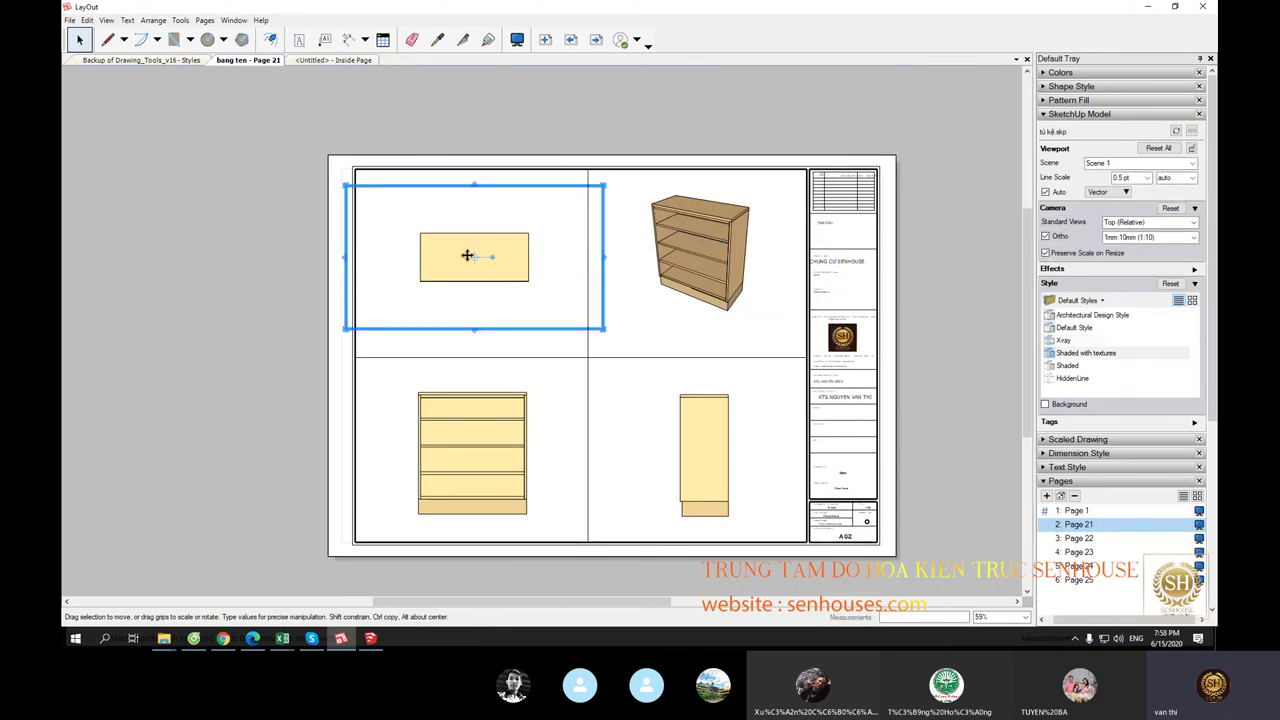
{"action": "scroll", "coordinate": [467, 256], "scroll_direction": "up", "scroll_amount": 2}
{"action": "double_click", "coordinate": [434, 250]}
{"action": "mouse_move", "coordinate": [434, 250]}
{"action": "left_mouse_down"}
{"action": "mouse_move", "coordinate": [474, 210]}
{"action": "mouse_move", "coordinate": [423, 214]}
{"action": "mouse_move", "coordinate": [403, 147]}
{"action": "left_mouse_up"}
Step: Set the top-left viewport to the Top standard view at 1:10 scale
{"action": "left_click", "coordinate": [203, 329]}
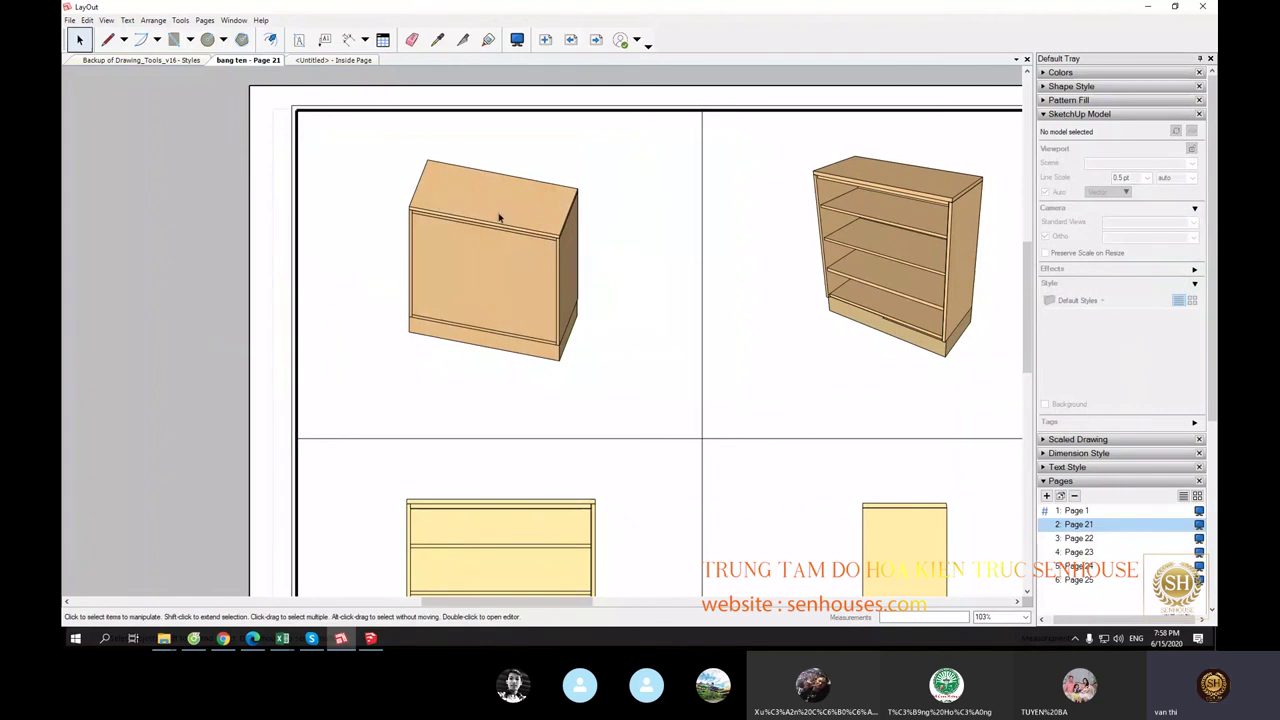
{"action": "scroll", "coordinate": [500, 218], "scroll_direction": "down", "scroll_amount": 2}
{"action": "left_click", "coordinate": [491, 260]}
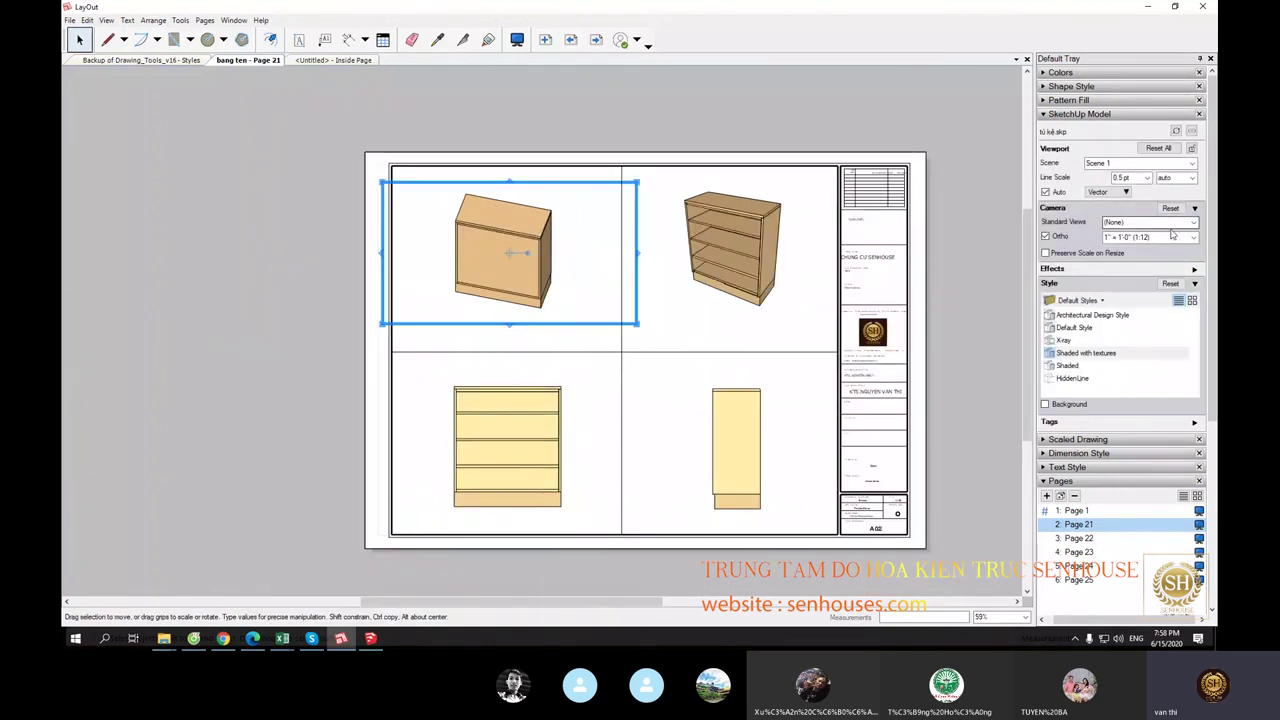
{"action": "left_click", "coordinate": [1193, 222]}
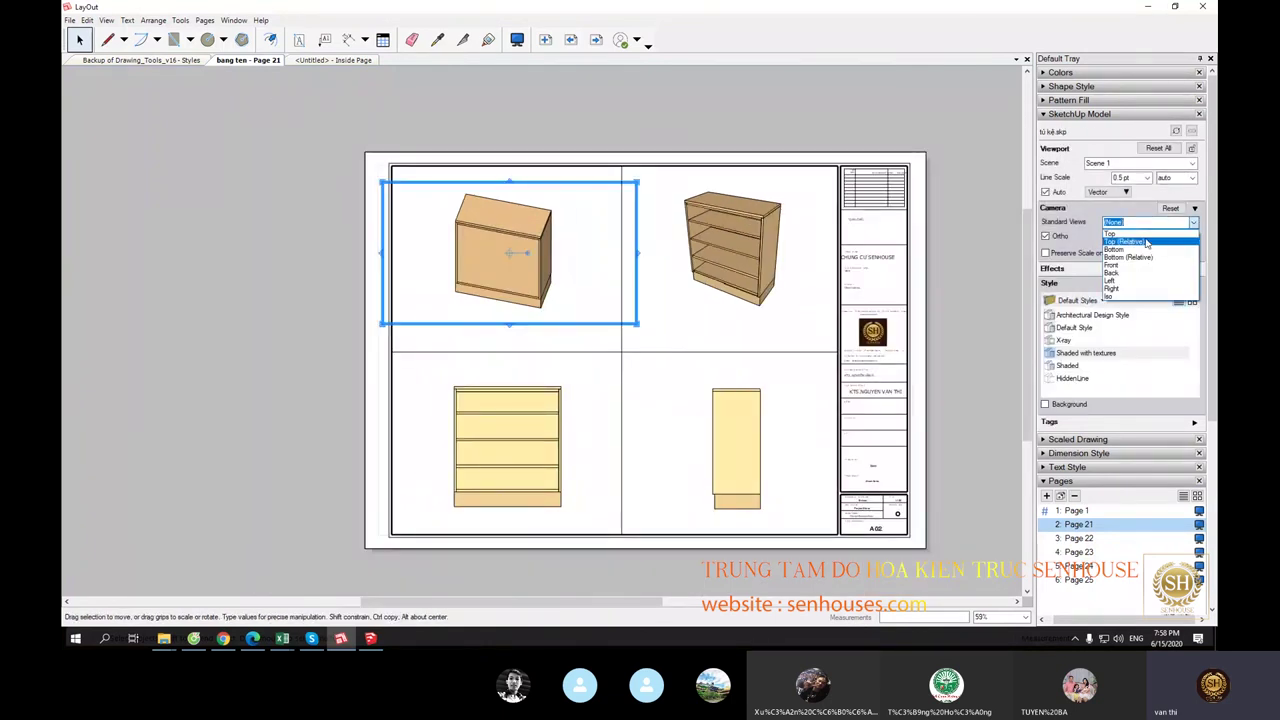
{"action": "left_click", "coordinate": [1190, 238]}
{"action": "left_click", "coordinate": [1193, 237]}
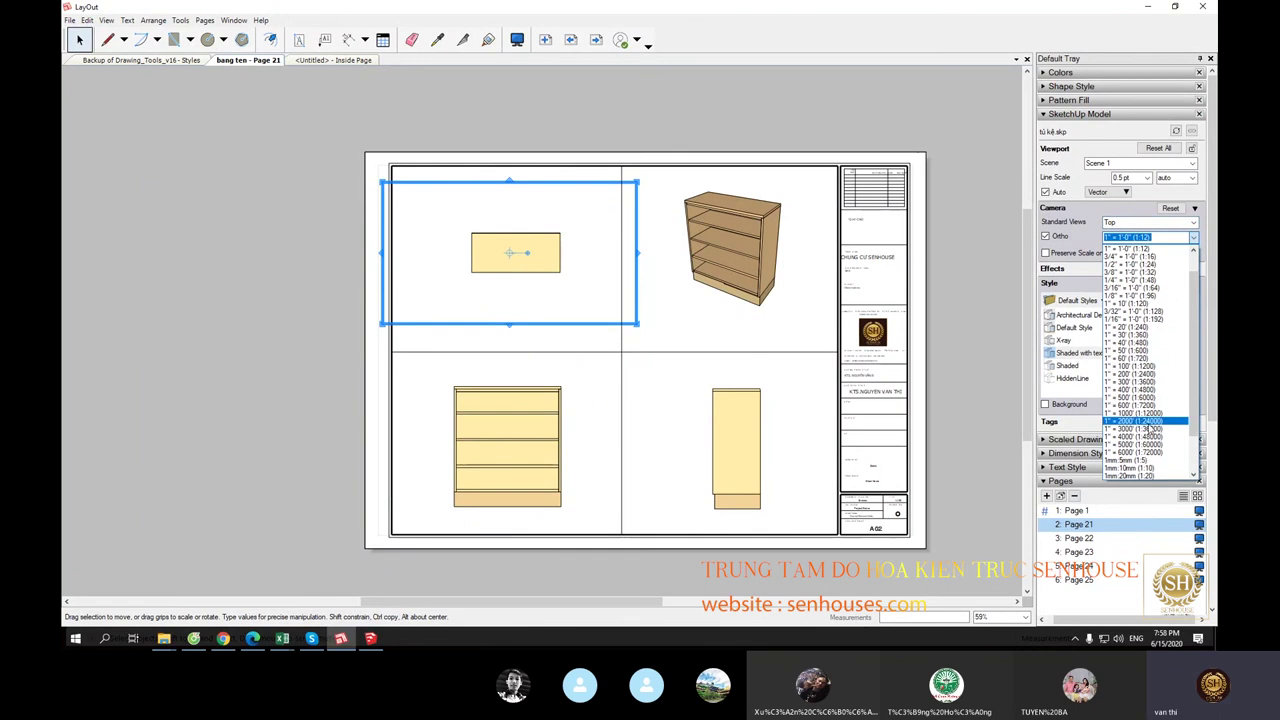
{"action": "left_click", "coordinate": [1152, 470]}
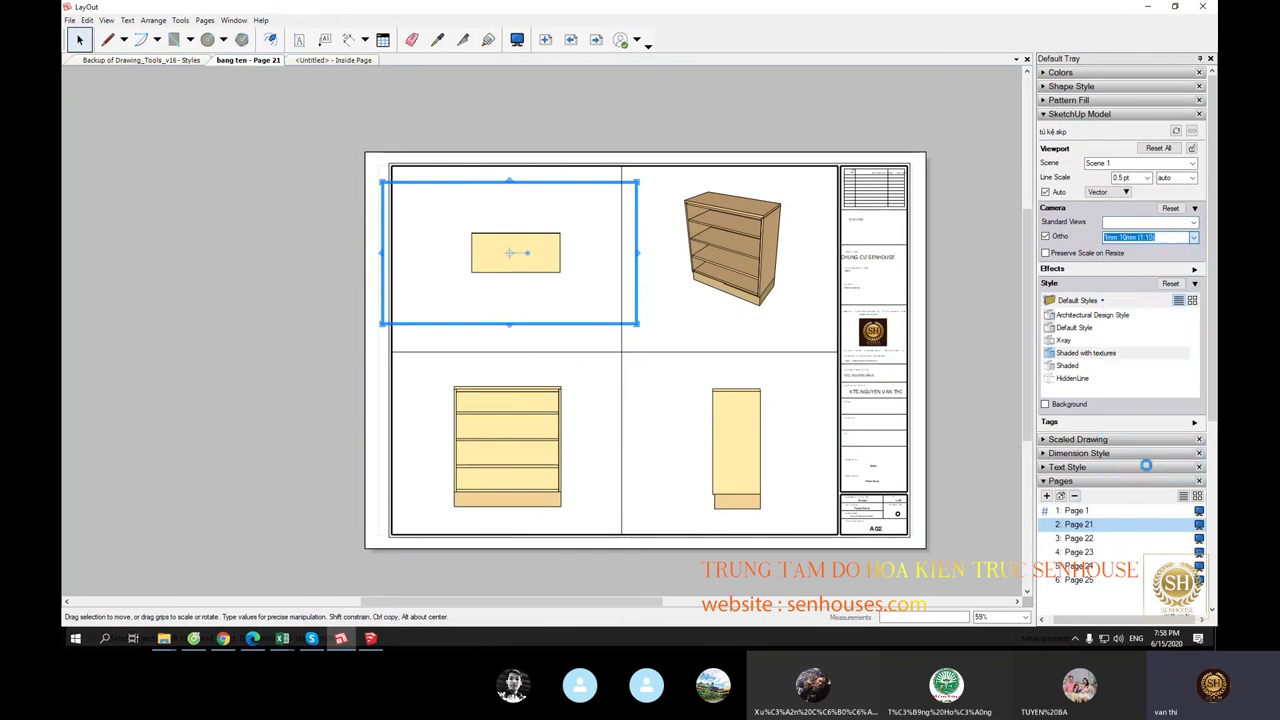
Step: Shift the top-left plan viewport slightly left
{"action": "left_click", "coordinate": [302, 278]}
{"action": "left_click", "coordinate": [517, 430]}
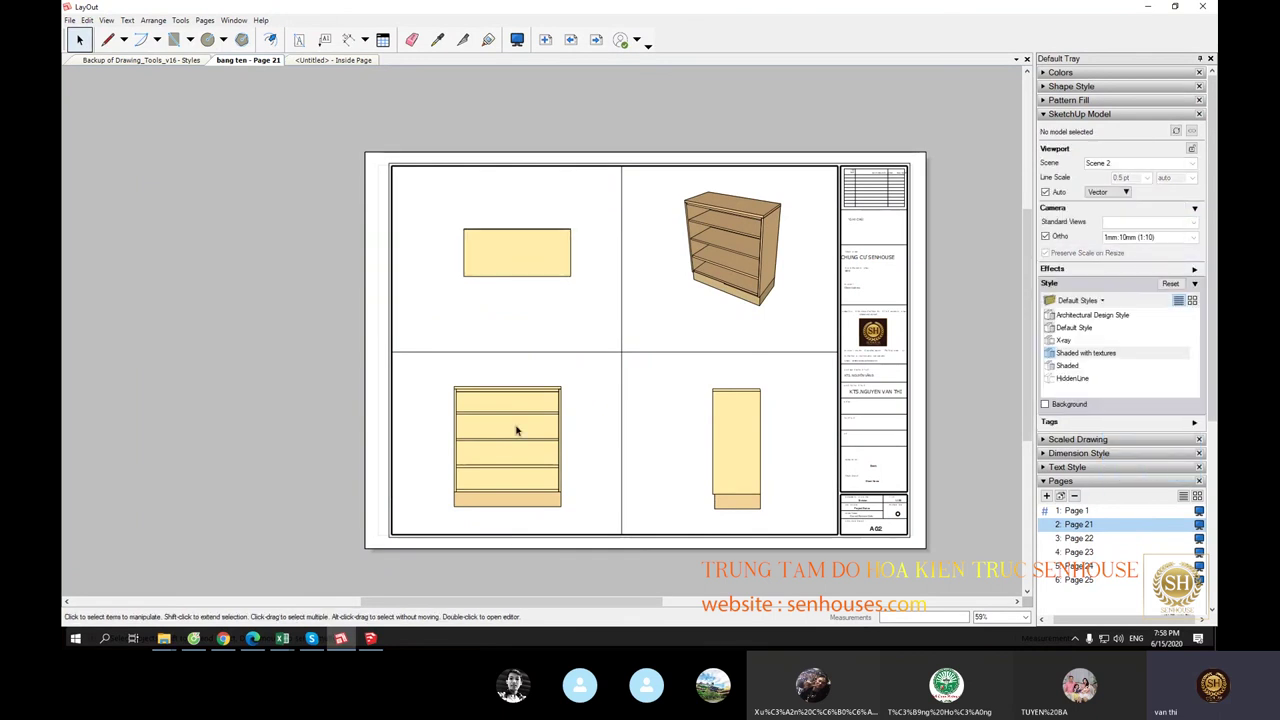
{"action": "left_click_drag", "start_coordinate": [555, 245], "coordinate": [543, 240]}
{"action": "left_click", "coordinate": [1000, 352]}
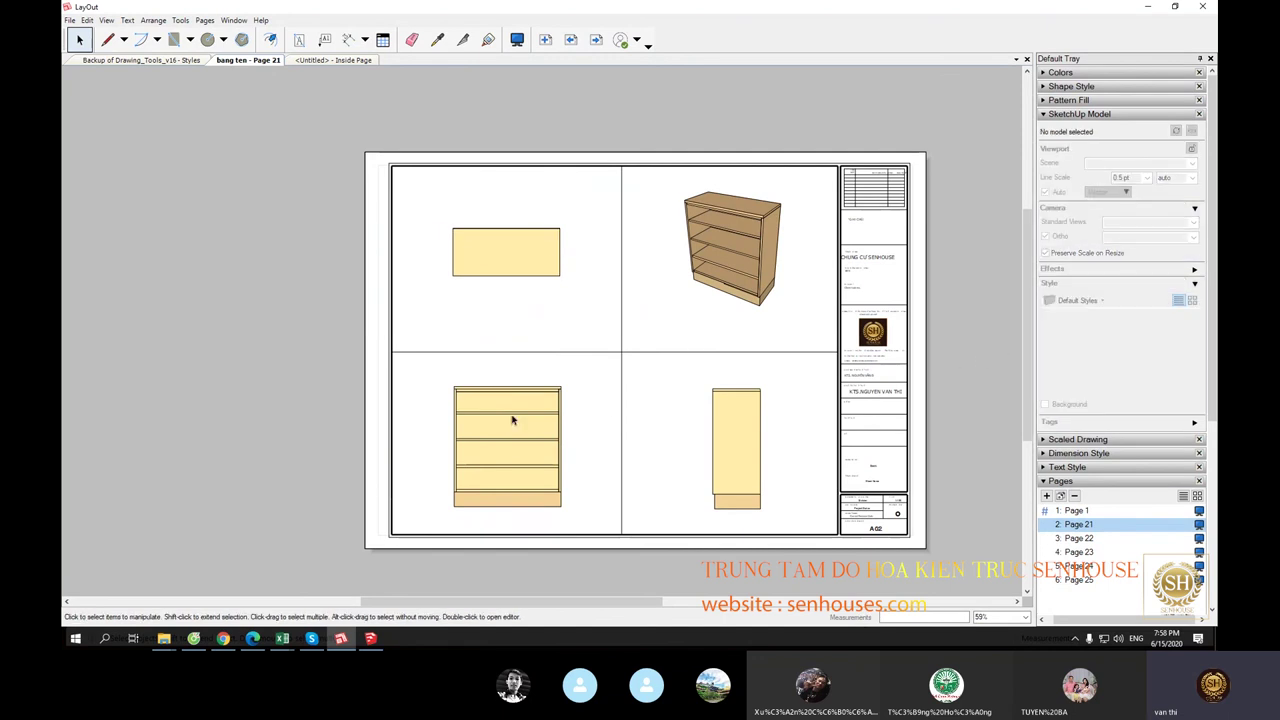
{"action": "middle_click_drag", "start_coordinate": [478, 377], "coordinate": [530, 295]}
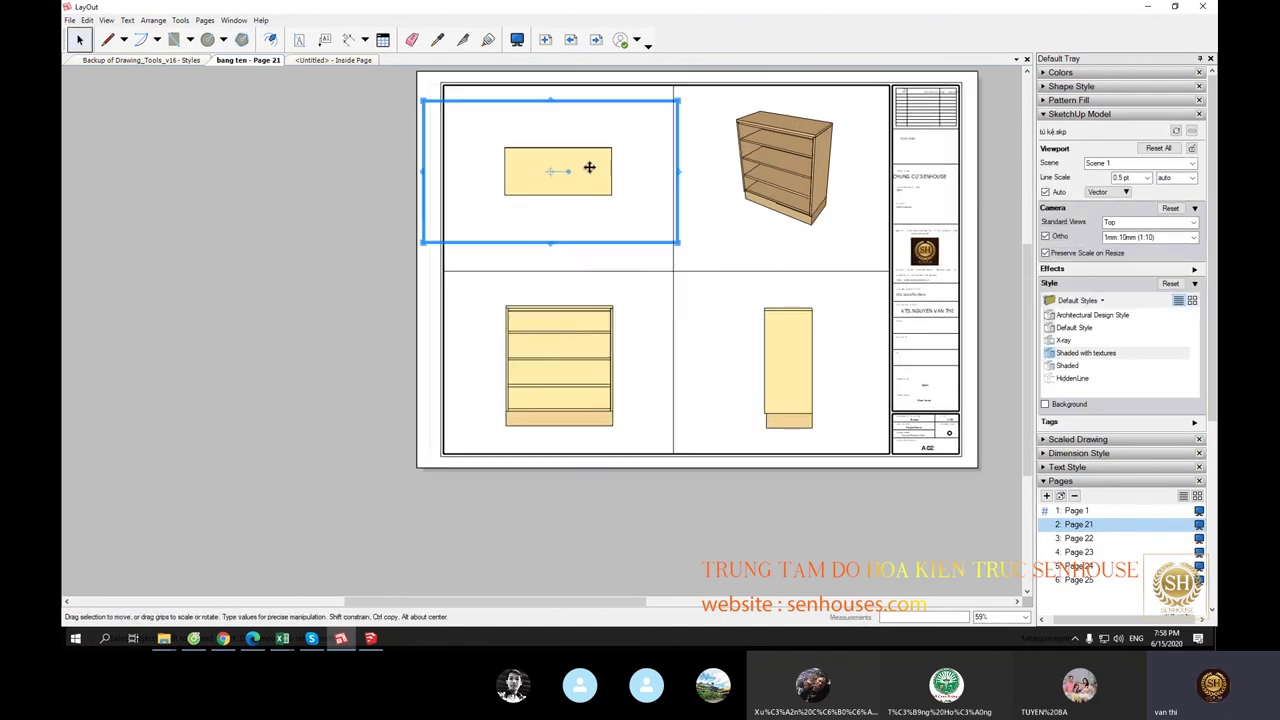
Step: Lock the top-left plan viewport and the 3D cabinet viewport
{"action": "right_click", "coordinate": [589, 168]}
{"action": "left_click", "coordinate": [636, 216]}
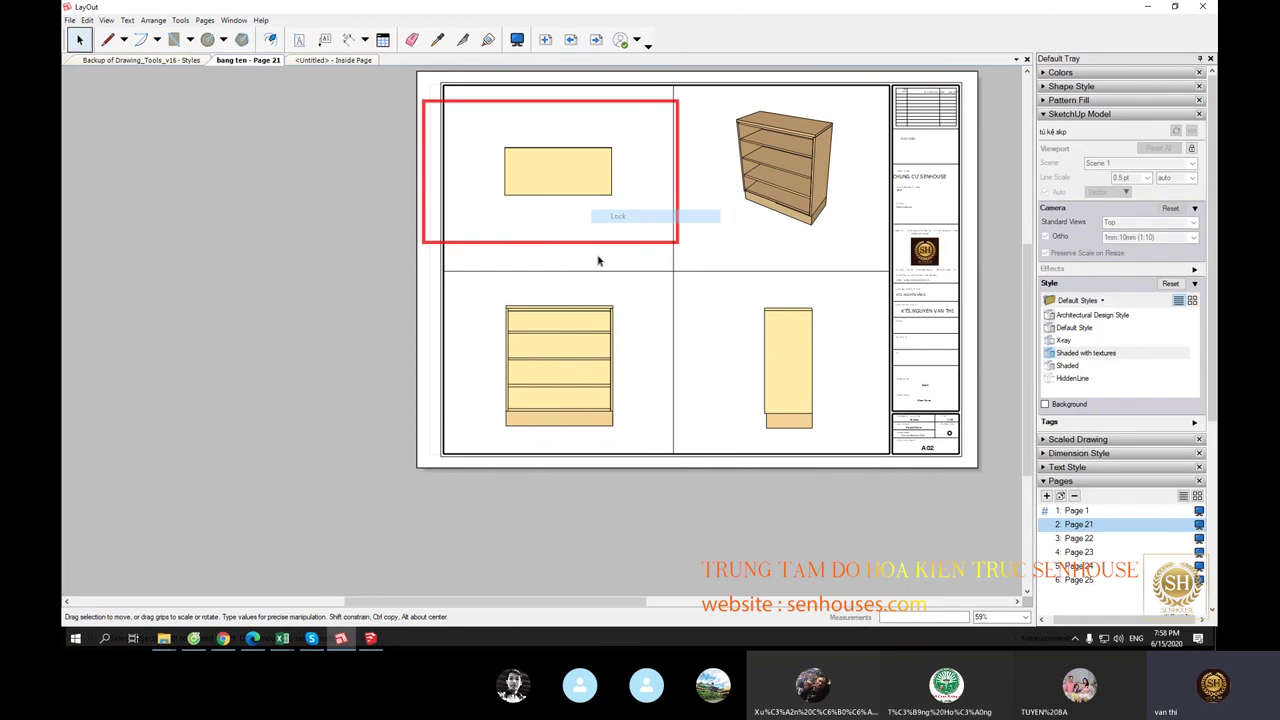
{"action": "scroll", "coordinate": [553, 151], "scroll_direction": "up", "scroll_amount": 2}
{"action": "right_click", "coordinate": [874, 189]}
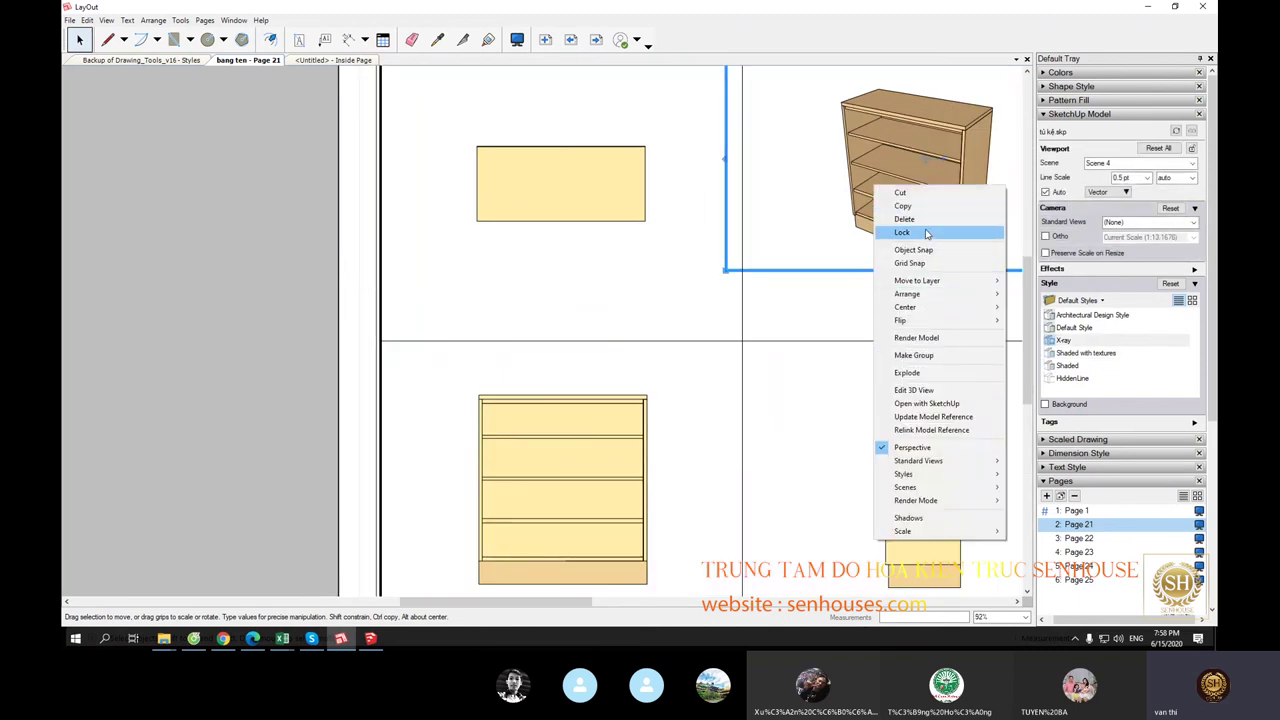
{"action": "left_click", "coordinate": [902, 232]}
Step: Lock the title block group and confirm the plan viewport stays locked
{"action": "left_click", "coordinate": [520, 186]}
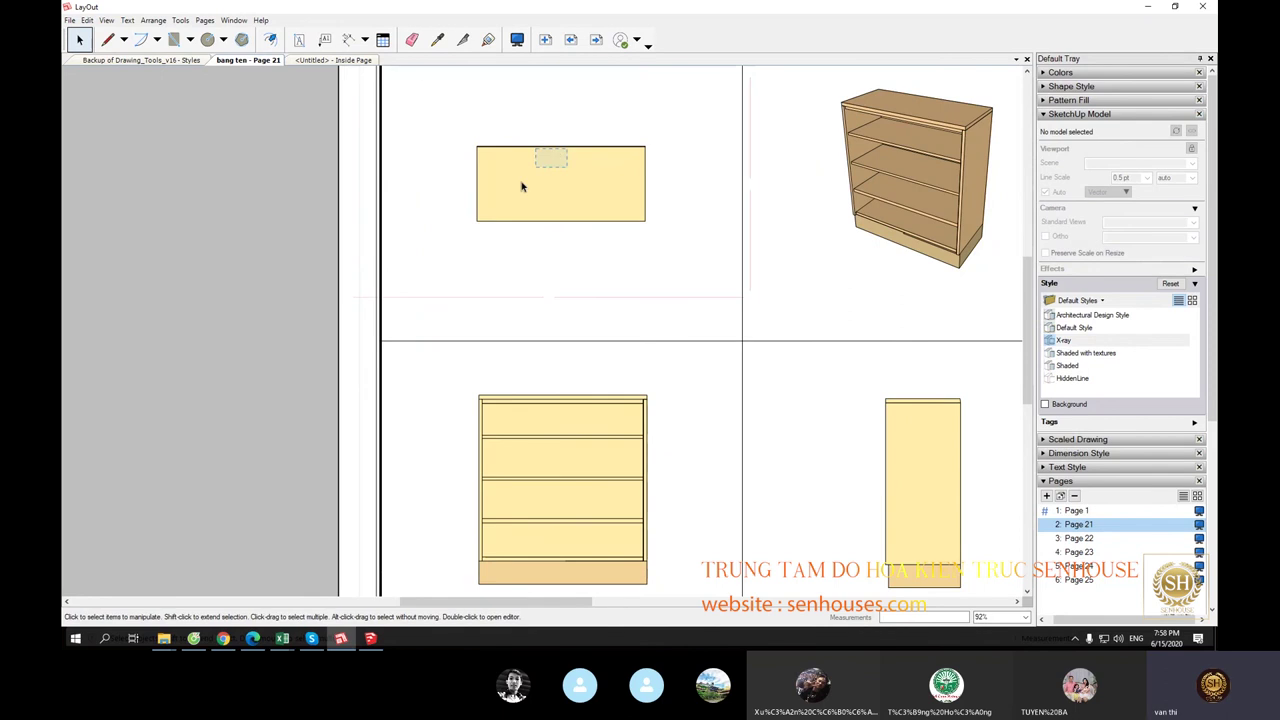
{"action": "left_click_drag", "start_coordinate": [578, 148], "coordinate": [234, 203]}
{"action": "scroll", "coordinate": [613, 335], "scroll_direction": "down", "scroll_amount": 3}
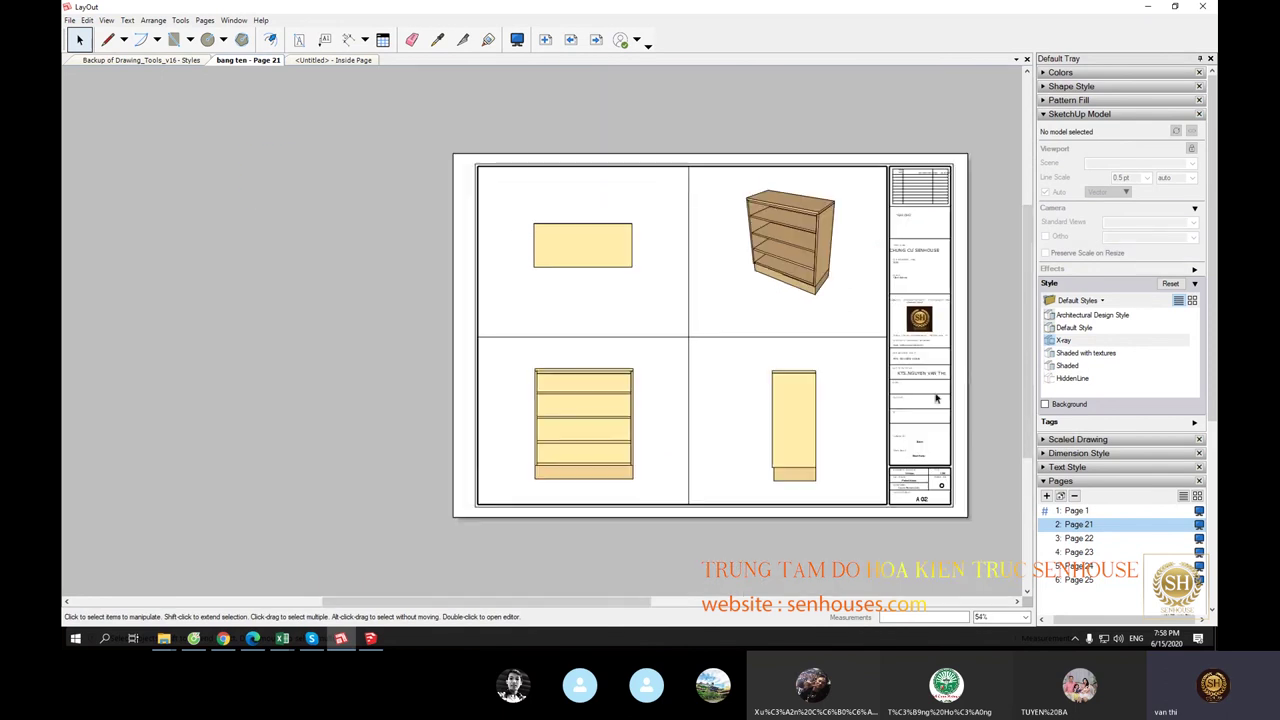
{"action": "right_click", "coordinate": [952, 358]}
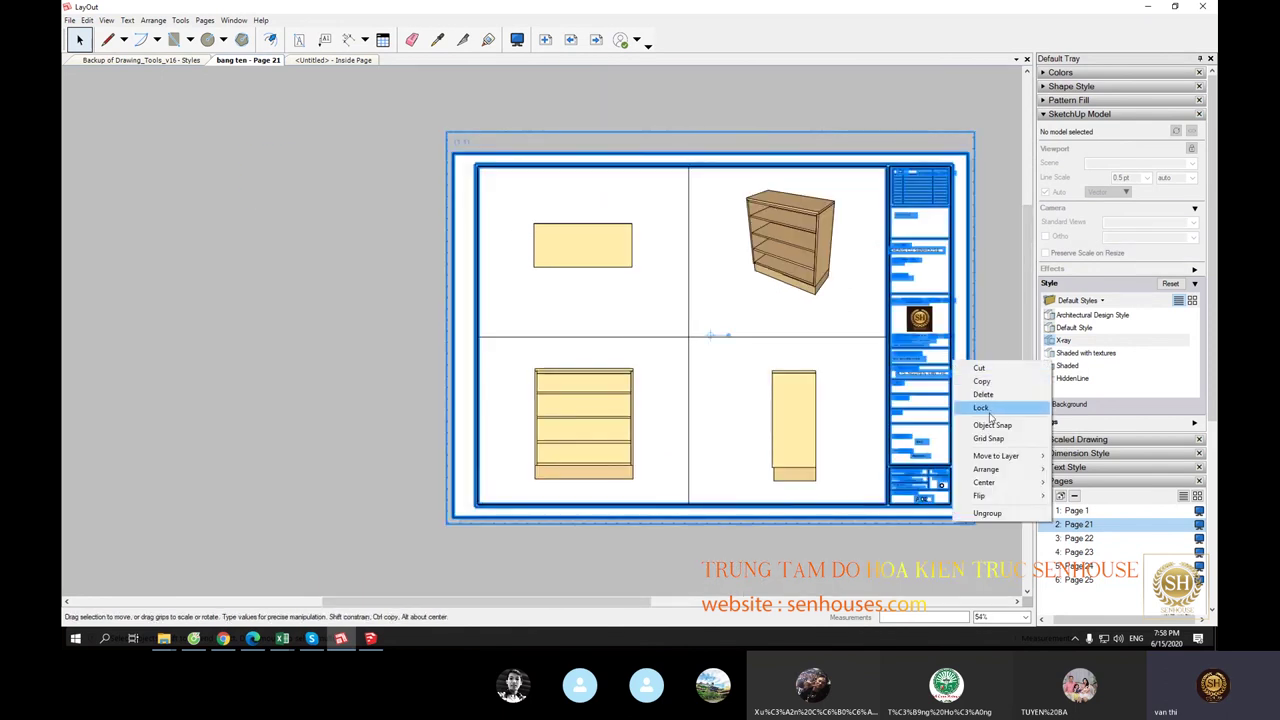
{"action": "left_click", "coordinate": [980, 408]}
{"action": "left_click", "coordinate": [989, 375]}
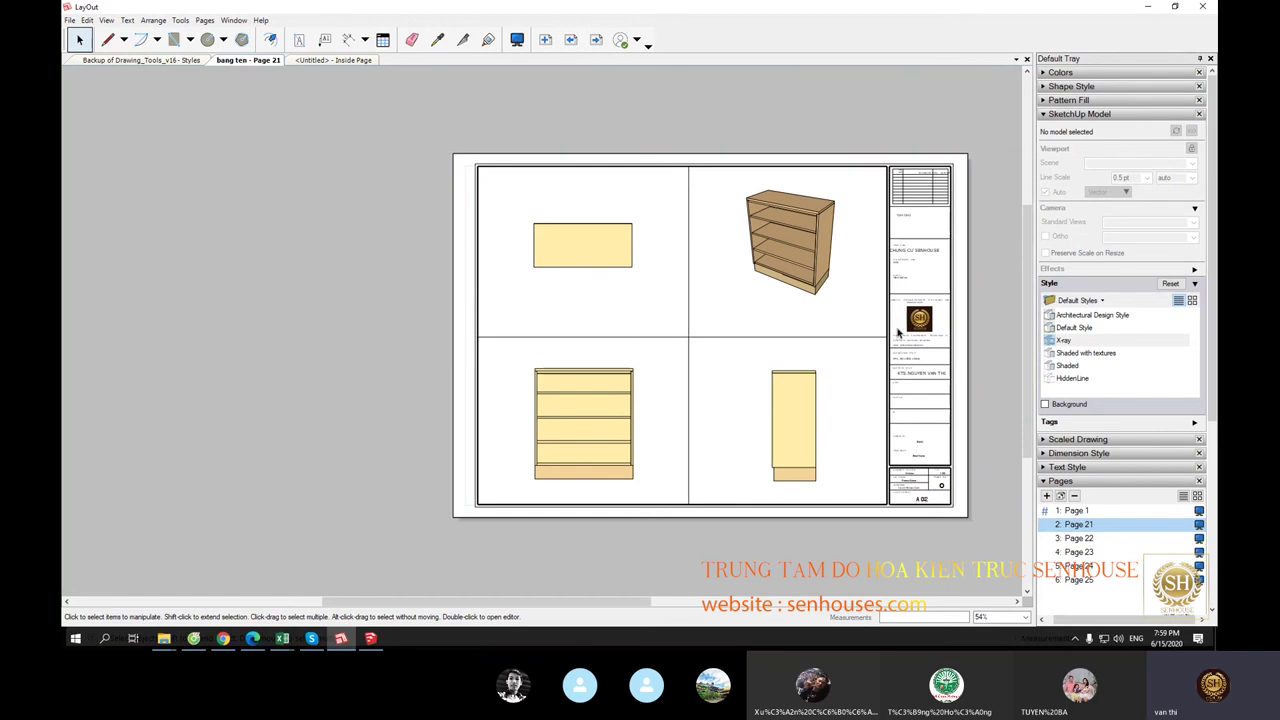
{"action": "left_click", "coordinate": [623, 245]}
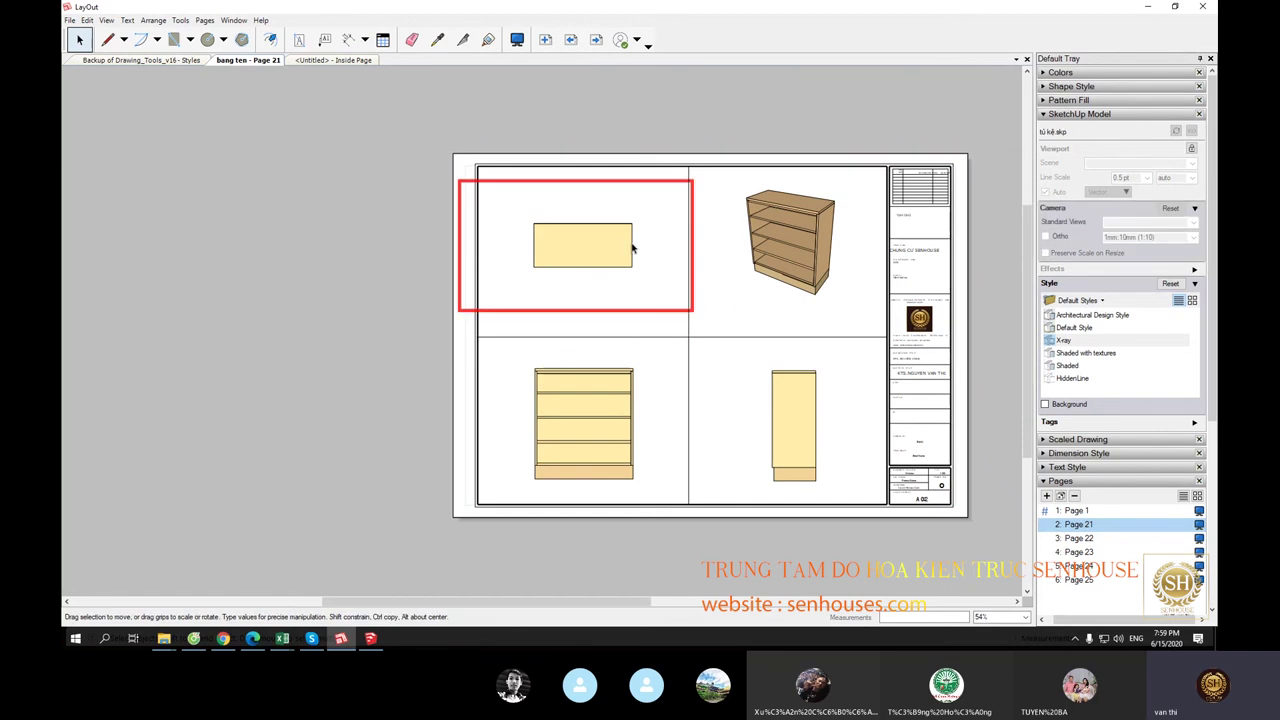
Step: Render the bottom front-view and side-view viewports in HiddenLine style
{"action": "left_click", "coordinate": [608, 425]}
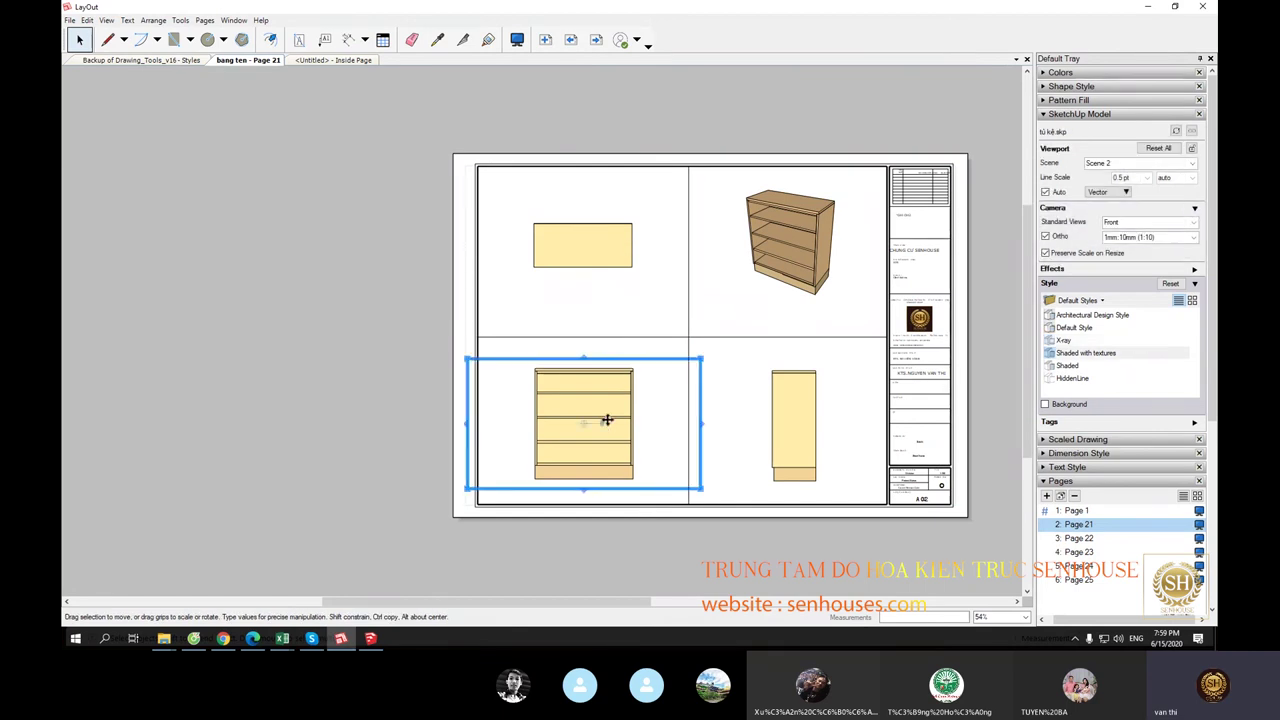
{"action": "scroll", "coordinate": [606, 420], "scroll_direction": "up", "scroll_amount": 2}
{"action": "scroll", "coordinate": [571, 289], "scroll_direction": "up", "scroll_amount": 2}
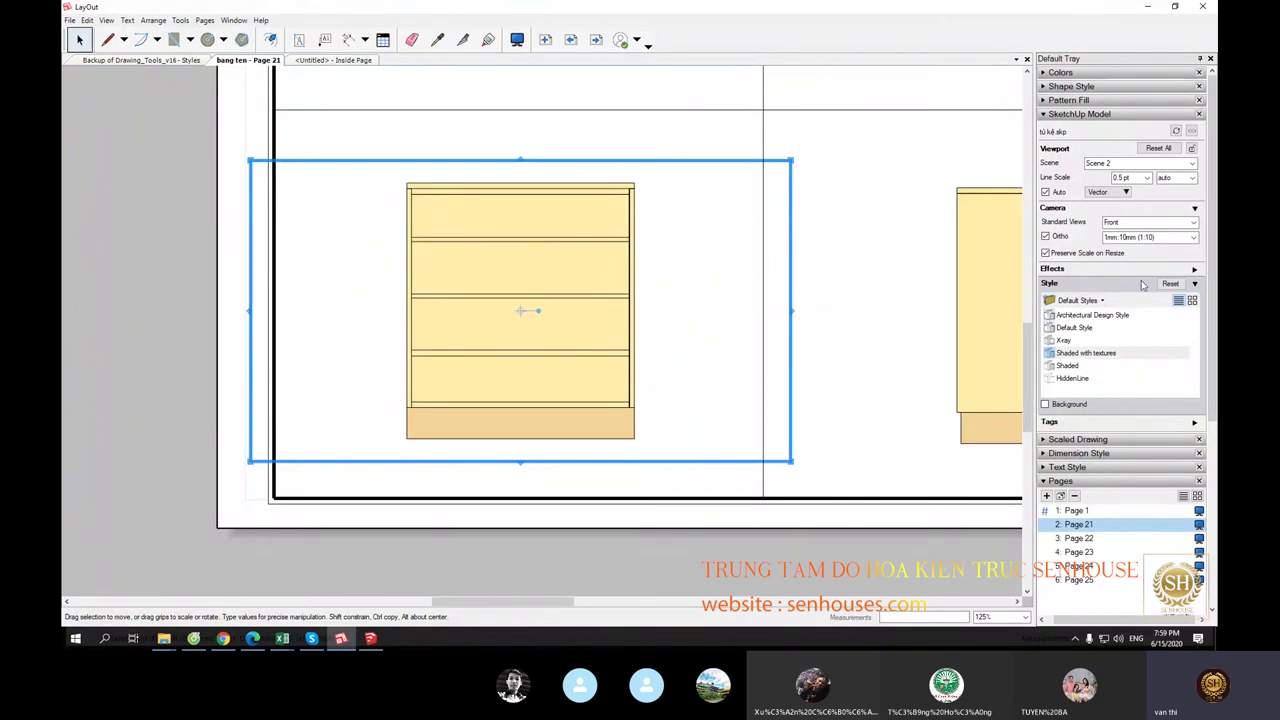
{"action": "left_click", "coordinate": [1072, 378]}
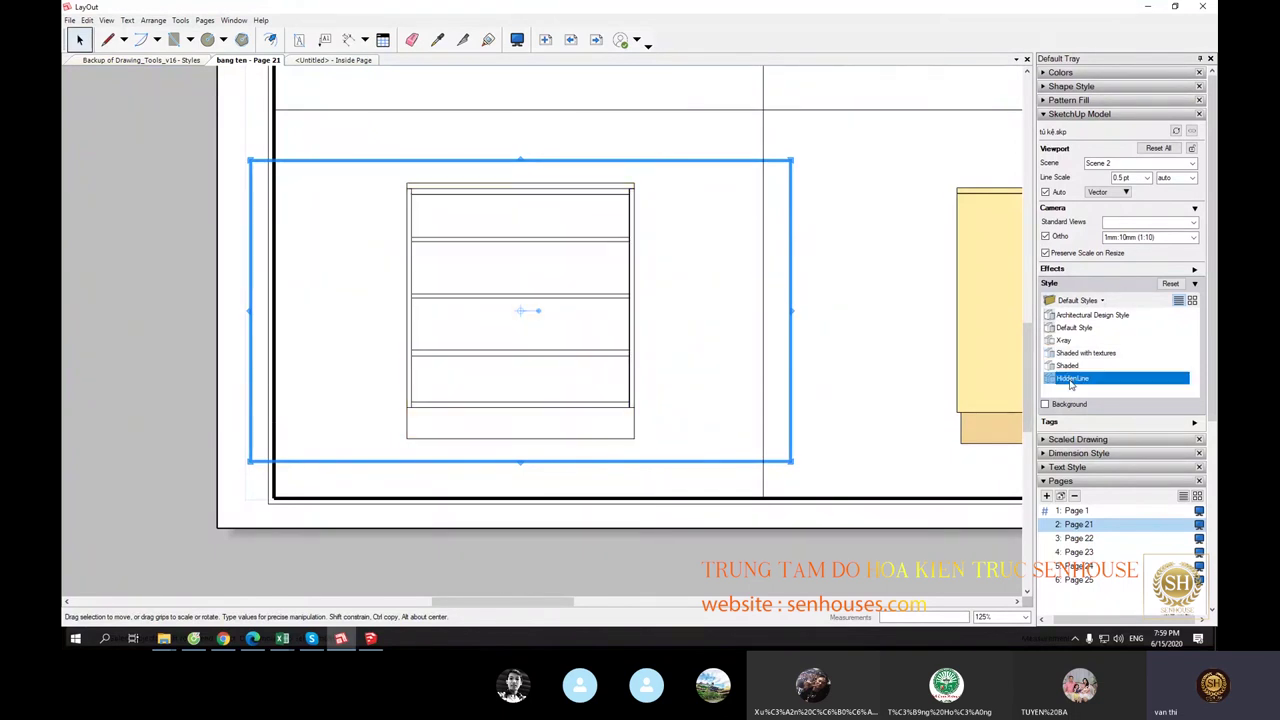
{"action": "scroll", "coordinate": [546, 371], "scroll_direction": "down", "scroll_amount": 3}
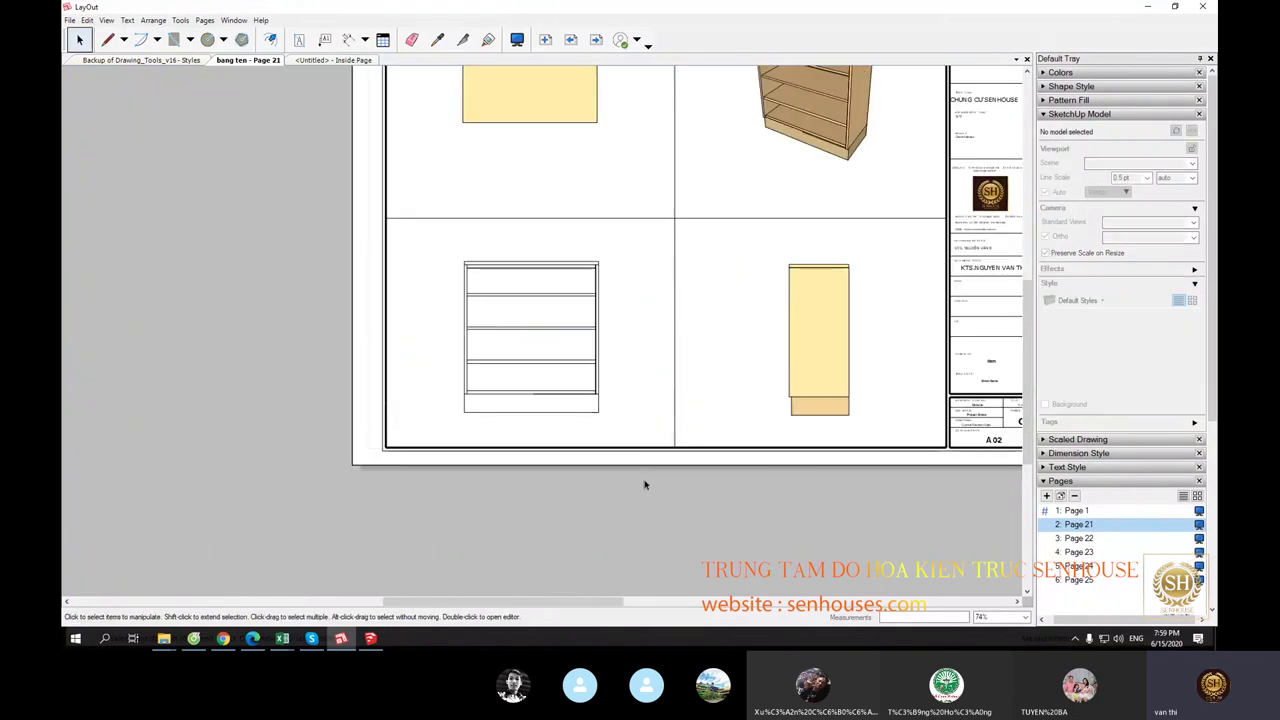
{"action": "left_click", "coordinate": [848, 330]}
{"action": "left_click", "coordinate": [1072, 378]}
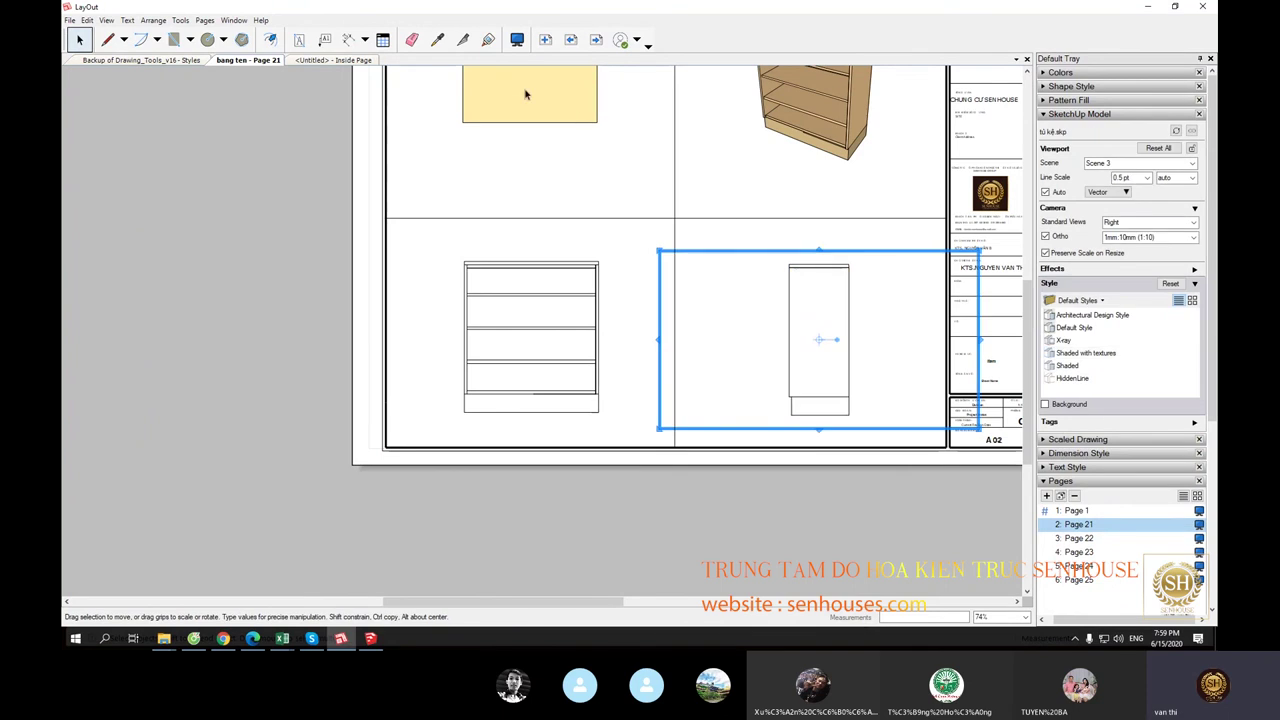
Step: Unlock the top-left plan viewport and render it in HiddenLine style
{"action": "middle_click_drag", "start_coordinate": [518, 106], "coordinate": [527, 242]}
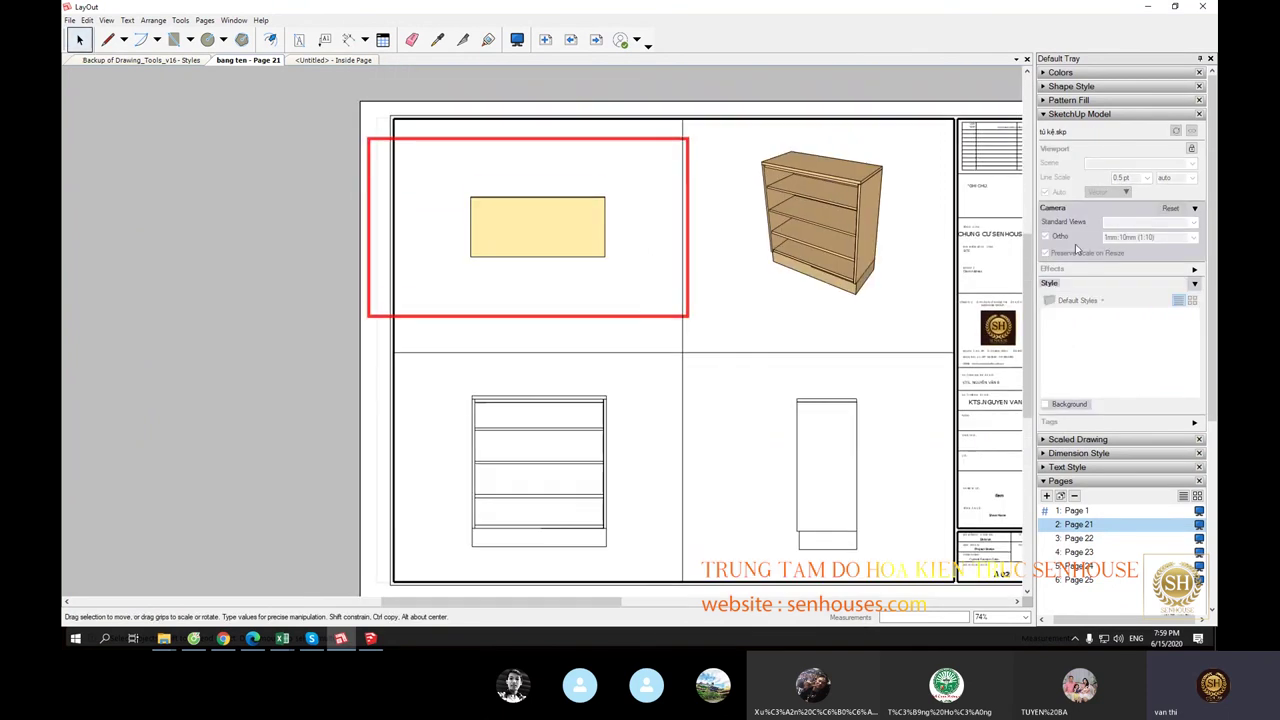
{"action": "right_click", "coordinate": [617, 224]}
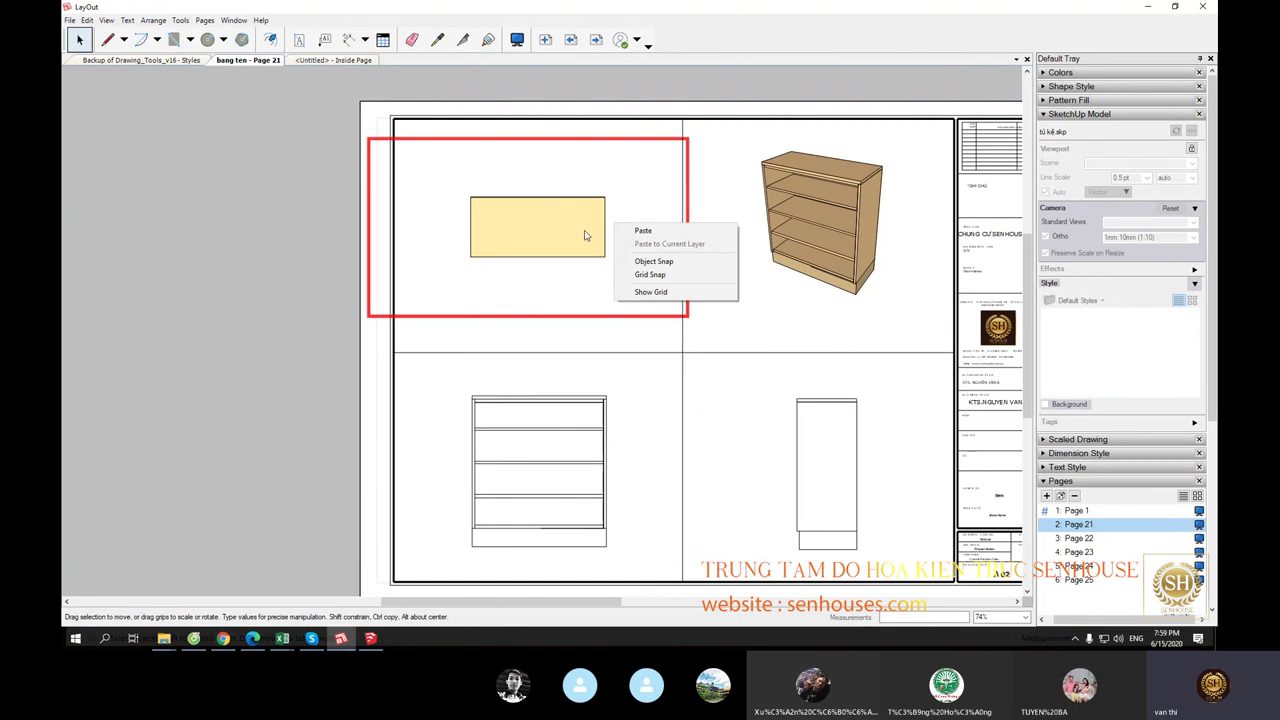
{"action": "right_click", "coordinate": [585, 231]}
{"action": "left_click", "coordinate": [615, 238]}
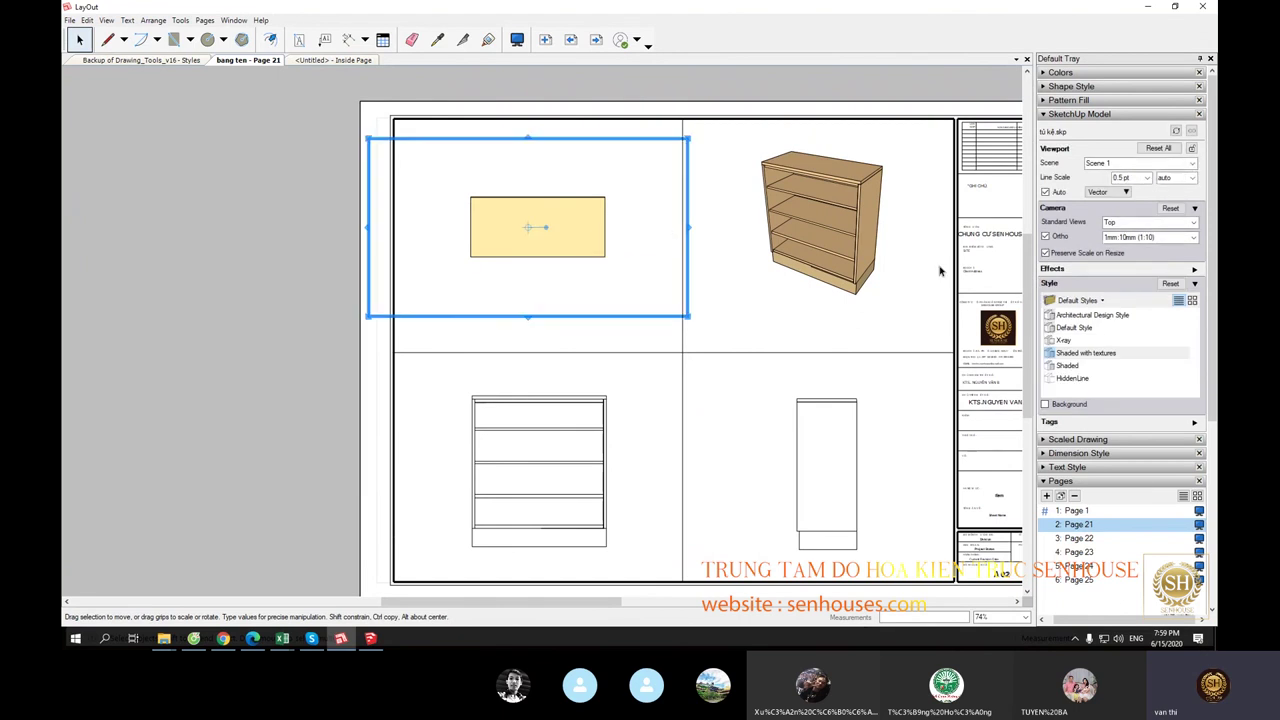
{"action": "left_click", "coordinate": [1072, 378]}
Step: Check the perspective and front viewports, then switch to the cabinet model in SketchUp
{"action": "scroll", "coordinate": [571, 320], "scroll_direction": "down", "scroll_amount": 3}
{"action": "left_click", "coordinate": [703, 503]}
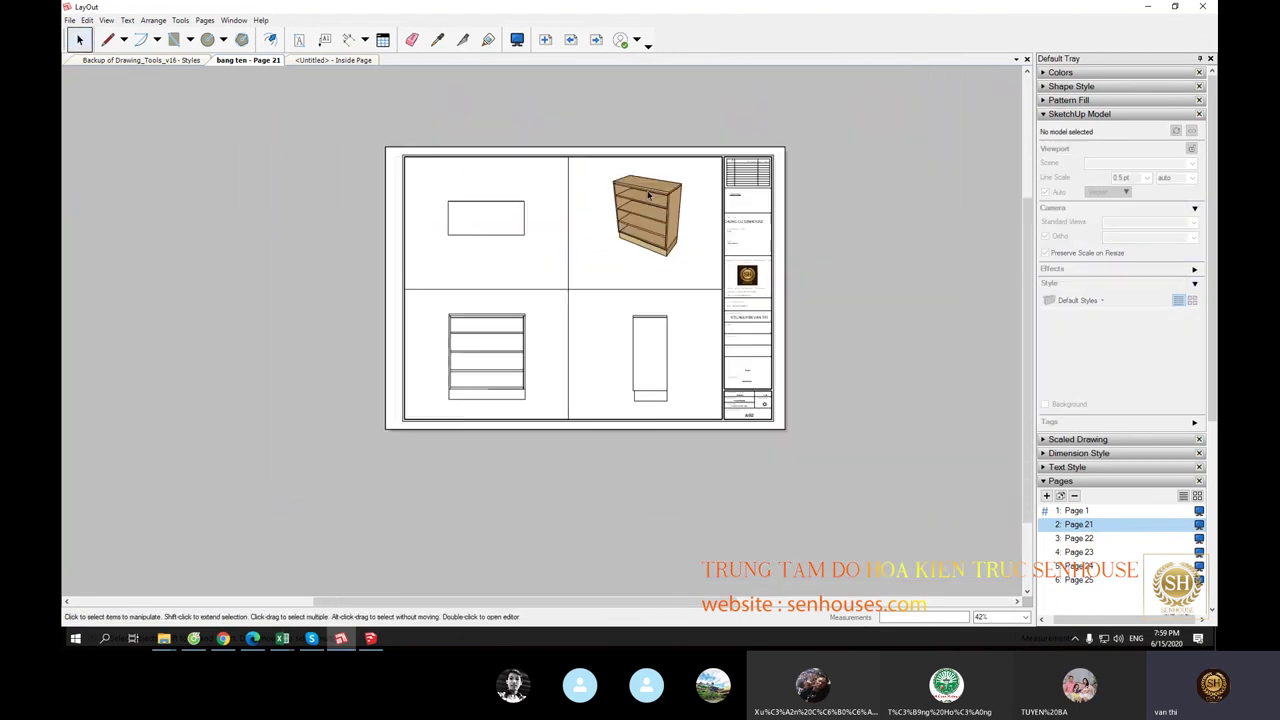
{"action": "left_click", "coordinate": [648, 196]}
{"action": "scroll", "coordinate": [648, 198], "scroll_direction": "up", "scroll_amount": 3}
{"action": "scroll", "coordinate": [650, 202], "scroll_direction": "up", "scroll_amount": 2}
{"action": "scroll", "coordinate": [652, 205], "scroll_direction": "up", "scroll_amount": 2}
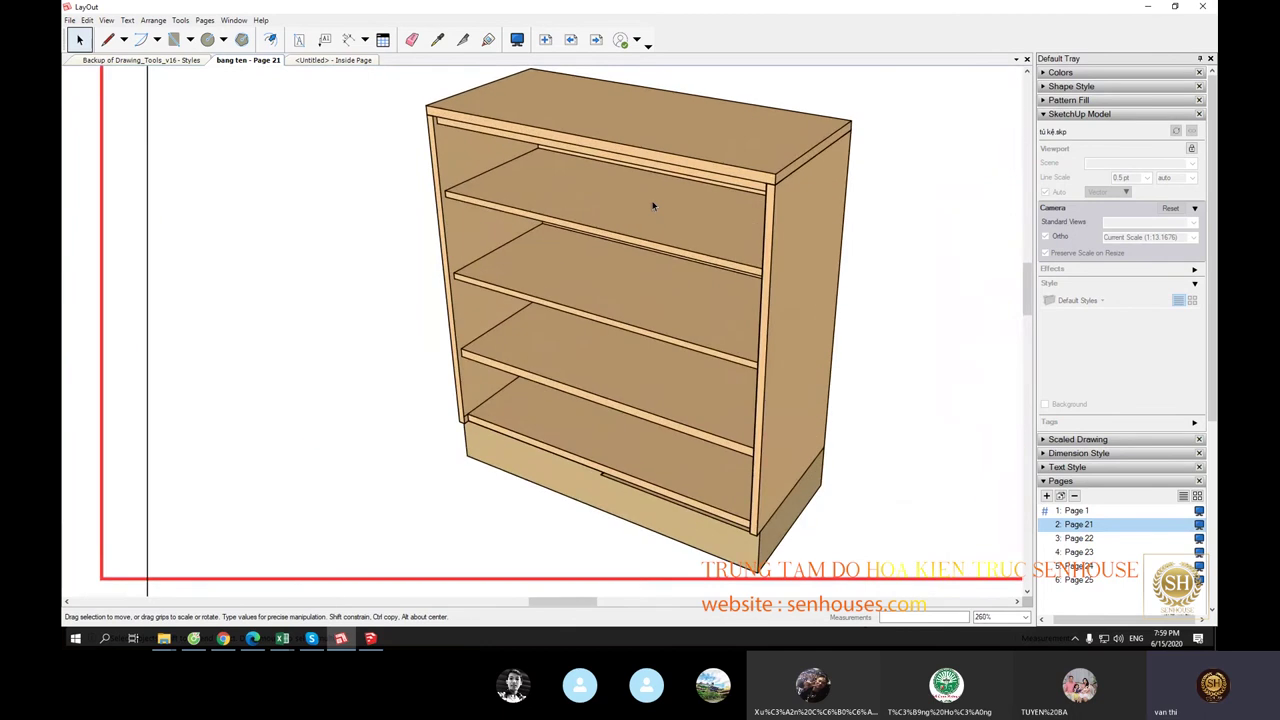
{"action": "scroll", "coordinate": [652, 206], "scroll_direction": "down", "scroll_amount": 4}
{"action": "scroll", "coordinate": [645, 215], "scroll_direction": "down", "scroll_amount": 2}
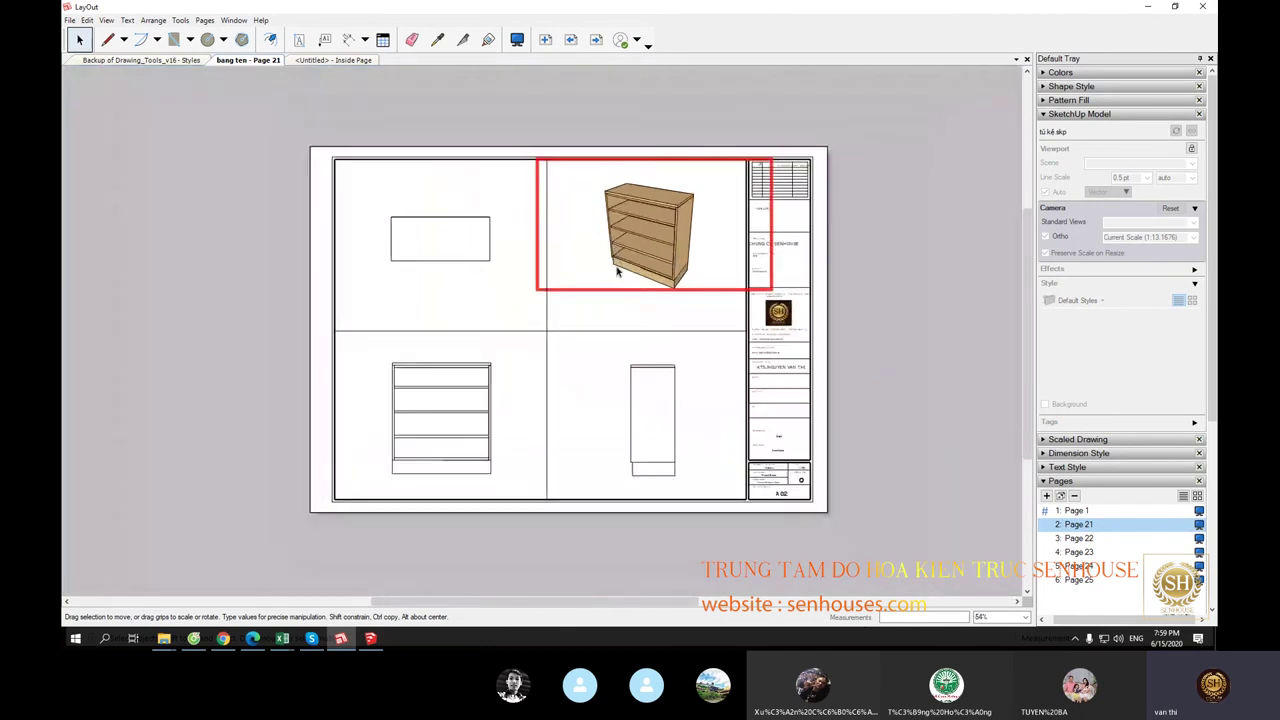
{"action": "left_click", "coordinate": [465, 423]}
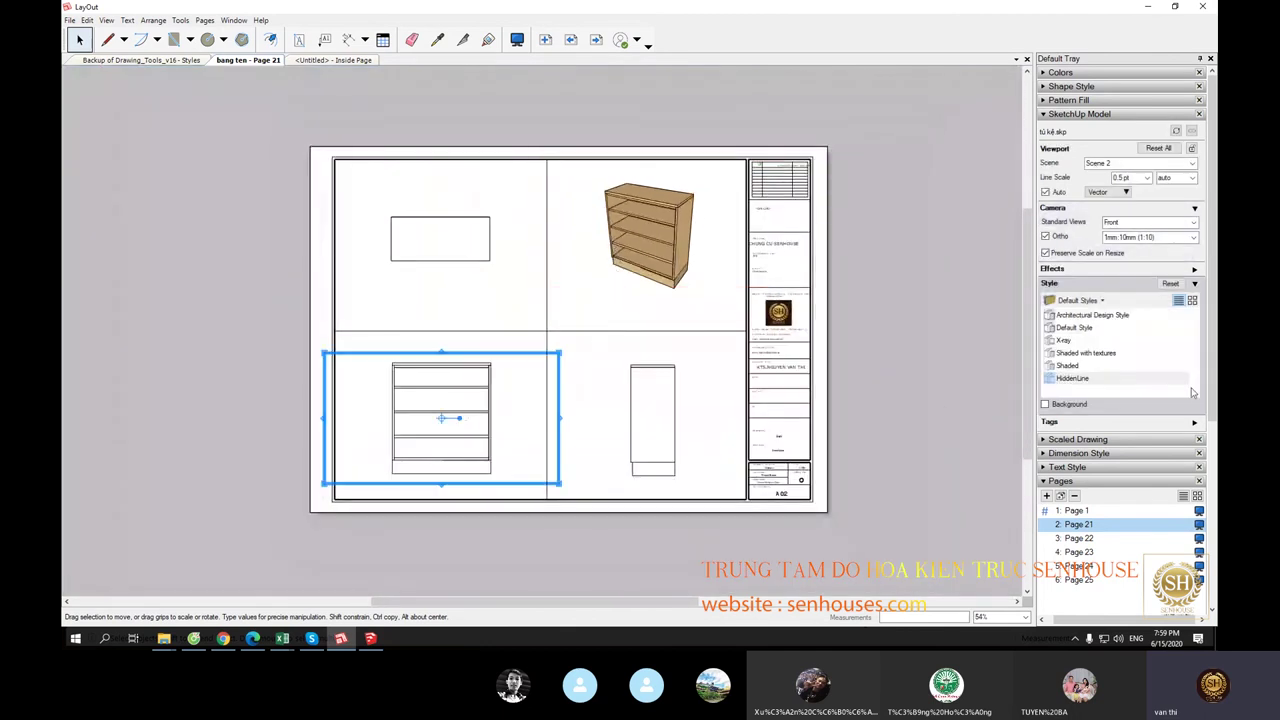
{"action": "left_click", "coordinate": [370, 638]}
Step: Orbit toward the cabinet's front, then enter and exit the cabinet group
{"action": "left_click_drag", "start_coordinate": [663, 456], "coordinate": [689, 293]}
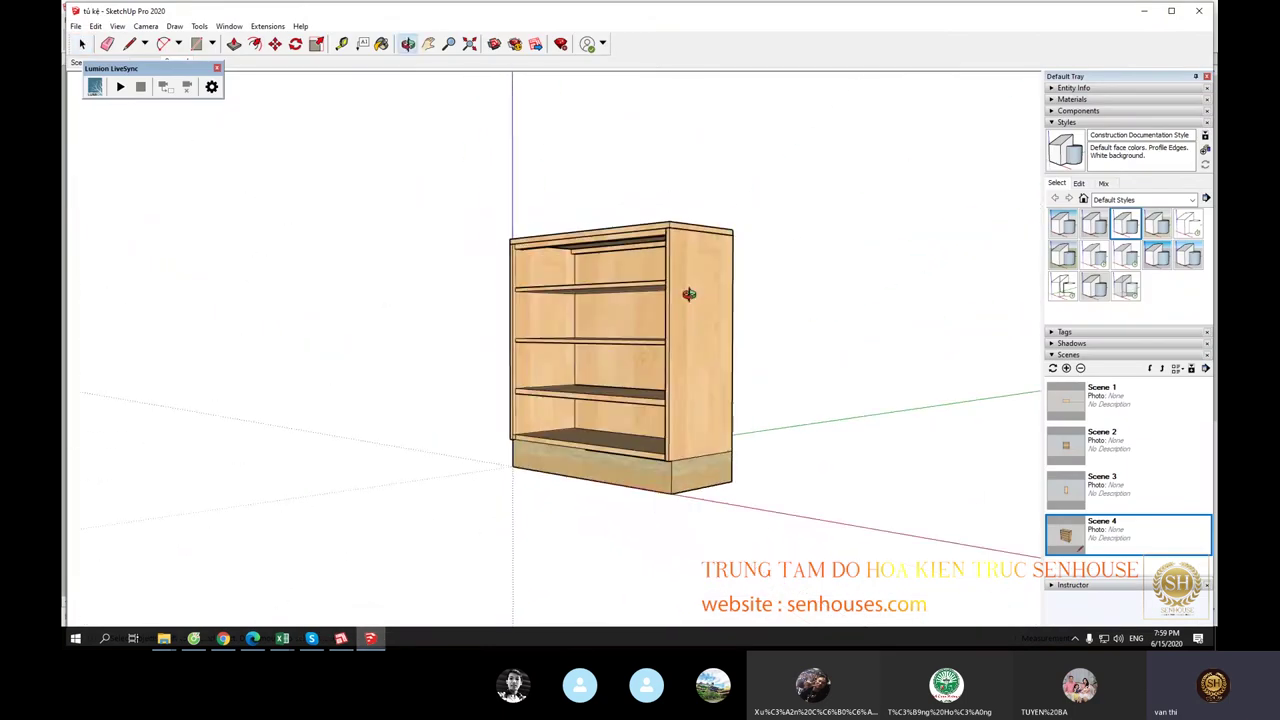
{"action": "key", "text": "space"}
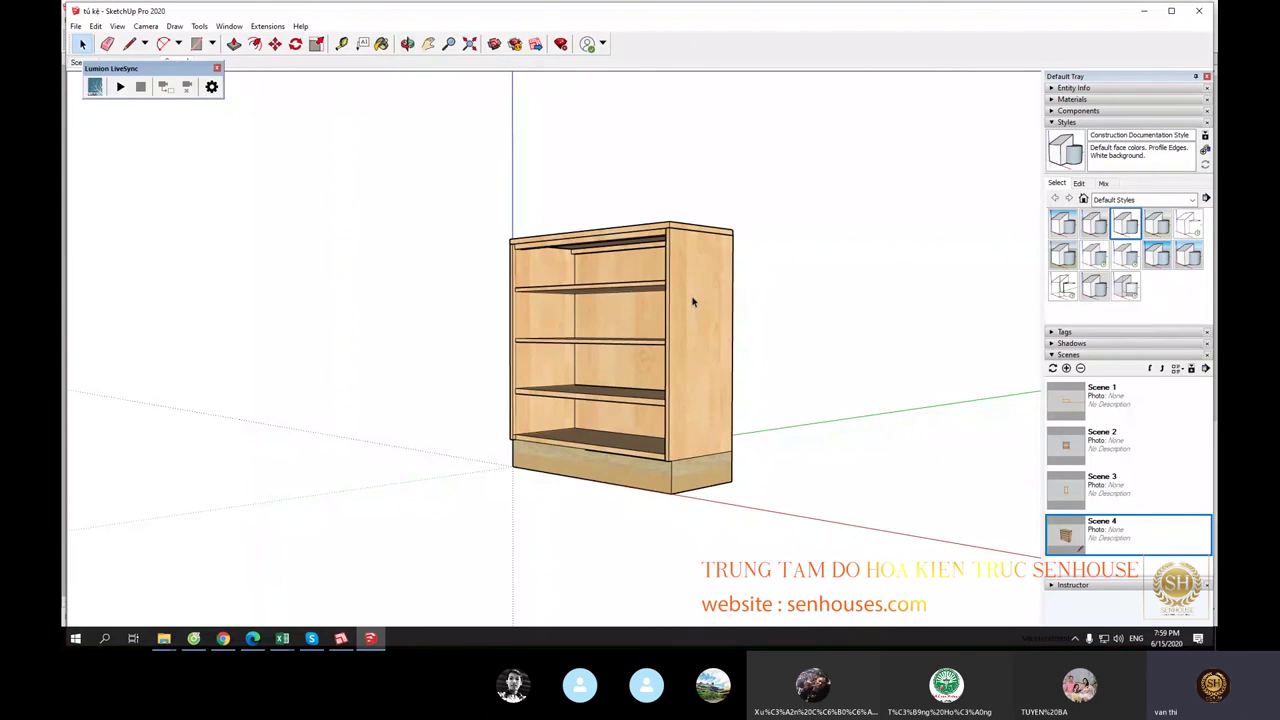
{"action": "scroll", "coordinate": [670, 302], "scroll_direction": "up", "scroll_amount": 2}
{"action": "scroll", "coordinate": [670, 295], "scroll_direction": "up", "scroll_amount": 2}
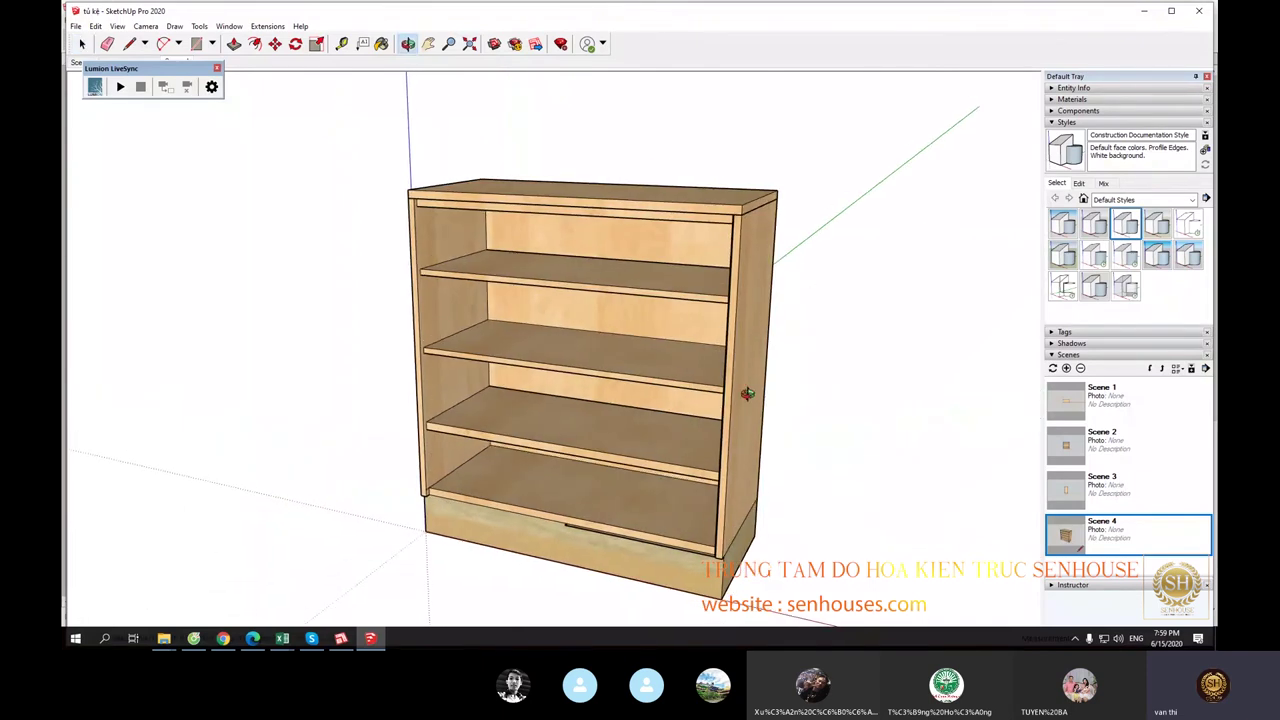
{"action": "left_click", "coordinate": [670, 289]}
{"action": "double_click", "coordinate": [670, 289]}
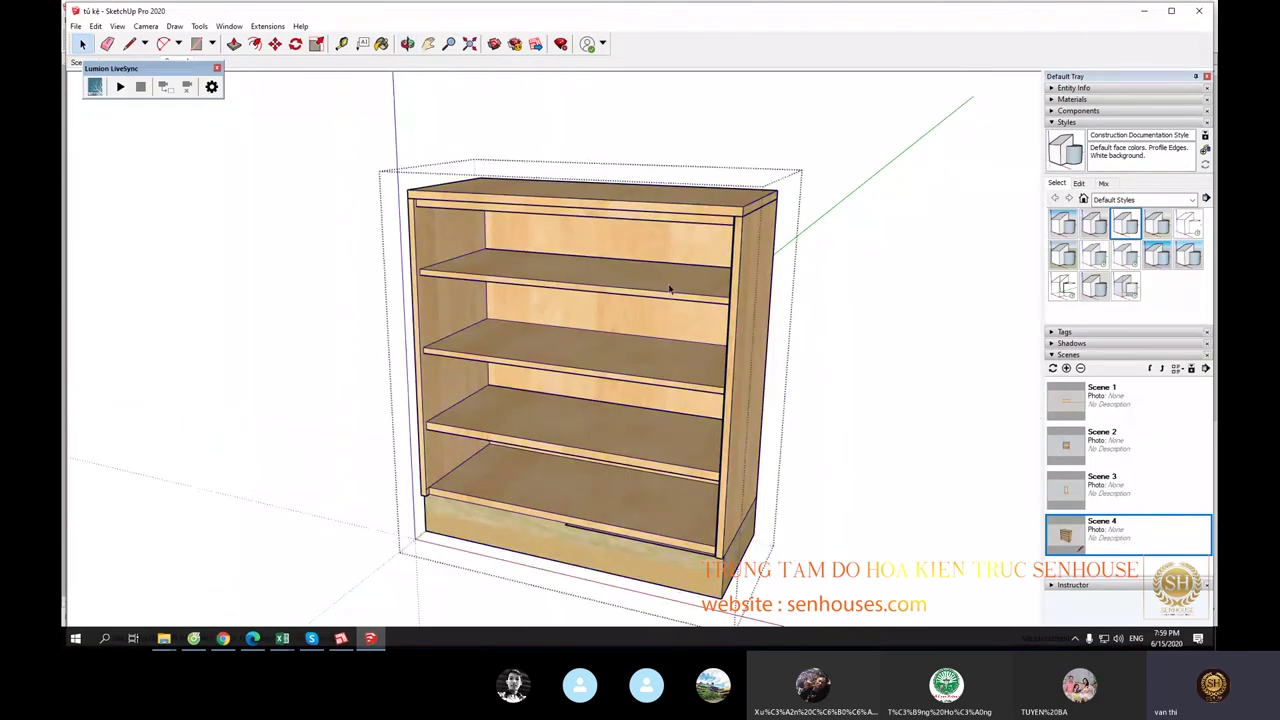
{"action": "scroll", "coordinate": [660, 305], "scroll_direction": "down", "scroll_amount": 3}
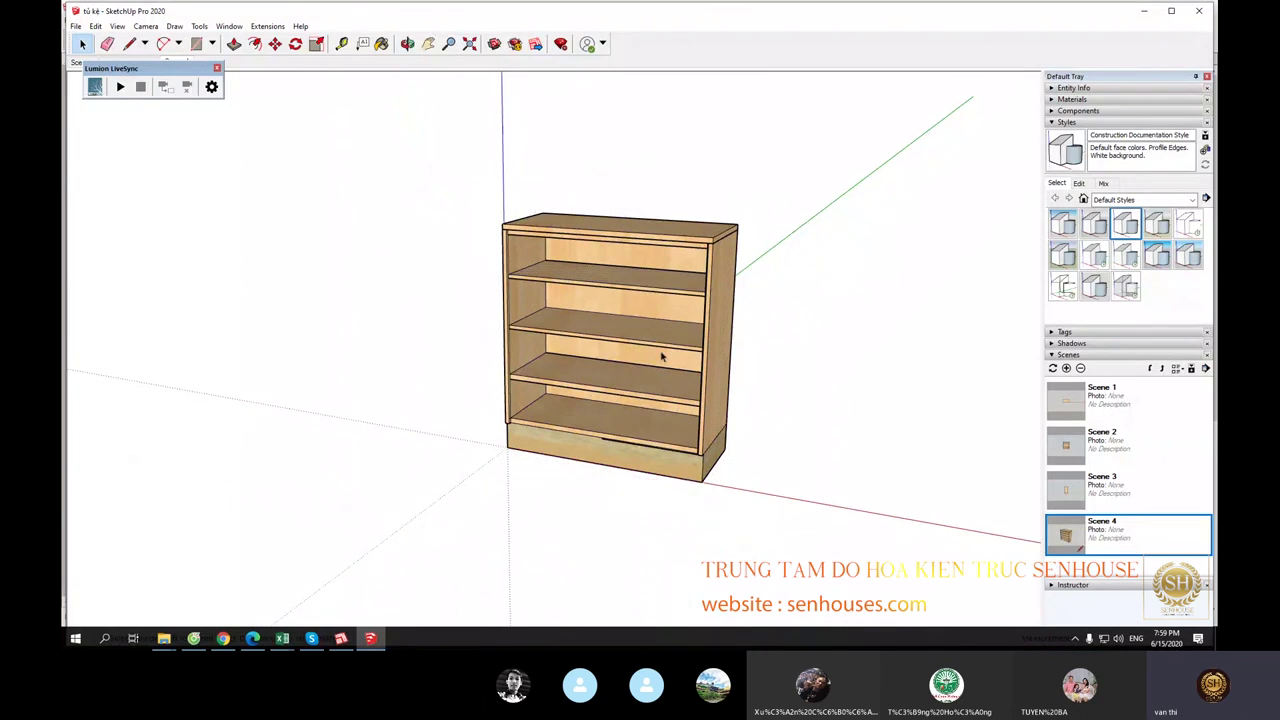
{"action": "key", "text": "Escape"}
Step: Orbit the cabinet to face the front and maximize the SketchUp window
{"action": "mouse_move", "coordinate": [646, 354]}
{"action": "middle_mouse_down"}
{"action": "mouse_move", "coordinate": [286, 446]}
{"action": "mouse_move", "coordinate": [688, 343]}
{"action": "mouse_move", "coordinate": [694, 266]}
{"action": "middle_mouse_up"}
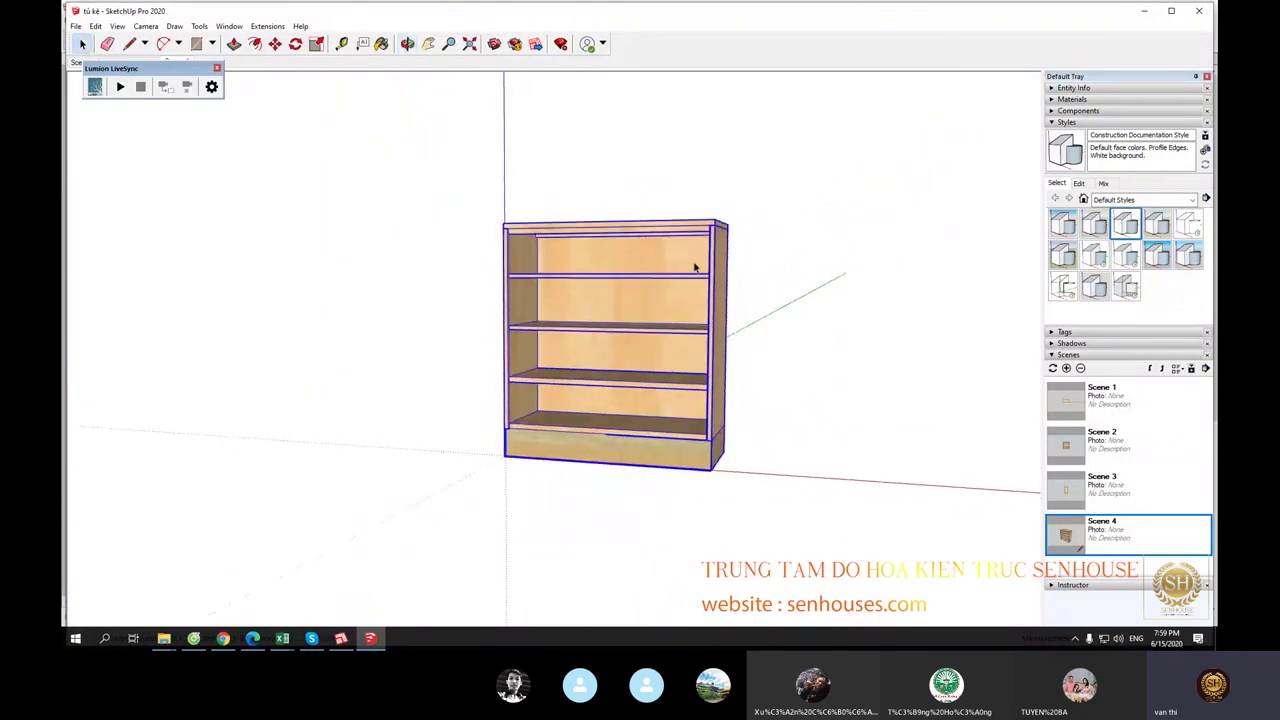
{"action": "middle_click_drag", "start_coordinate": [744, 402], "coordinate": [776, 447]}
{"action": "key", "text": "l"}
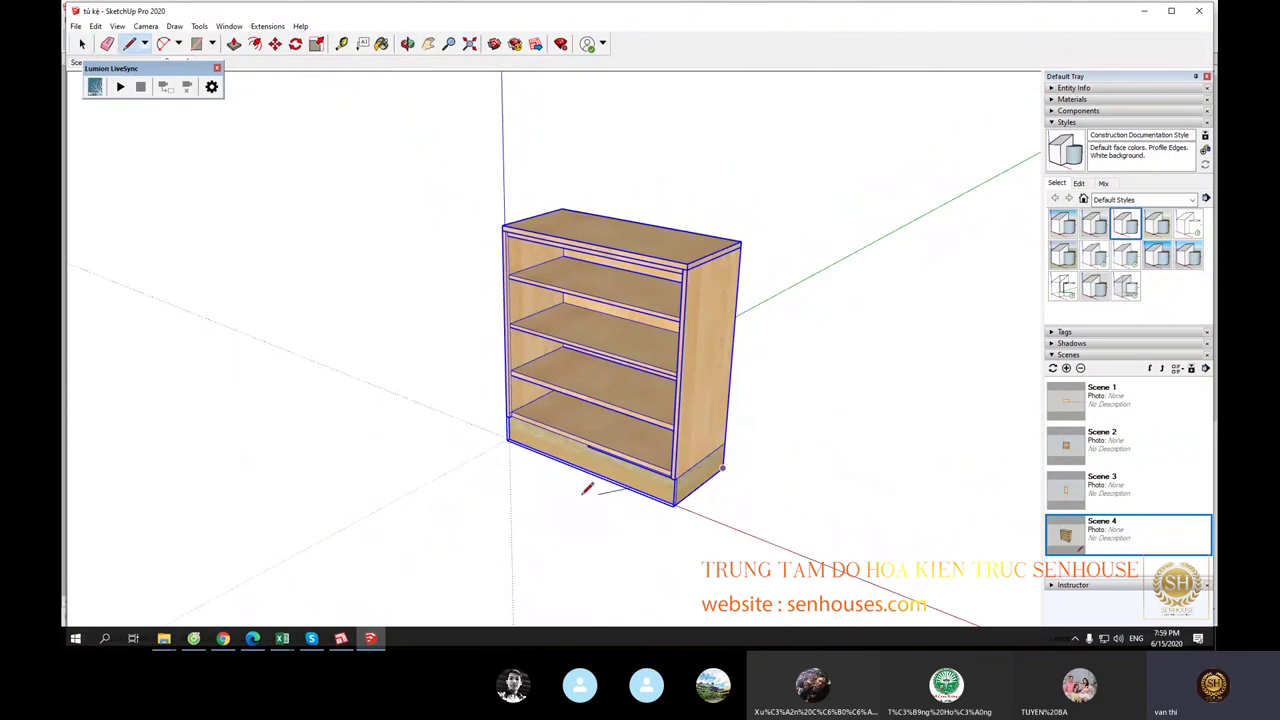
{"action": "key", "text": "space"}
{"action": "middle_click_drag", "start_coordinate": [676, 480], "coordinate": [843, 520]}
{"action": "key", "text": "l"}
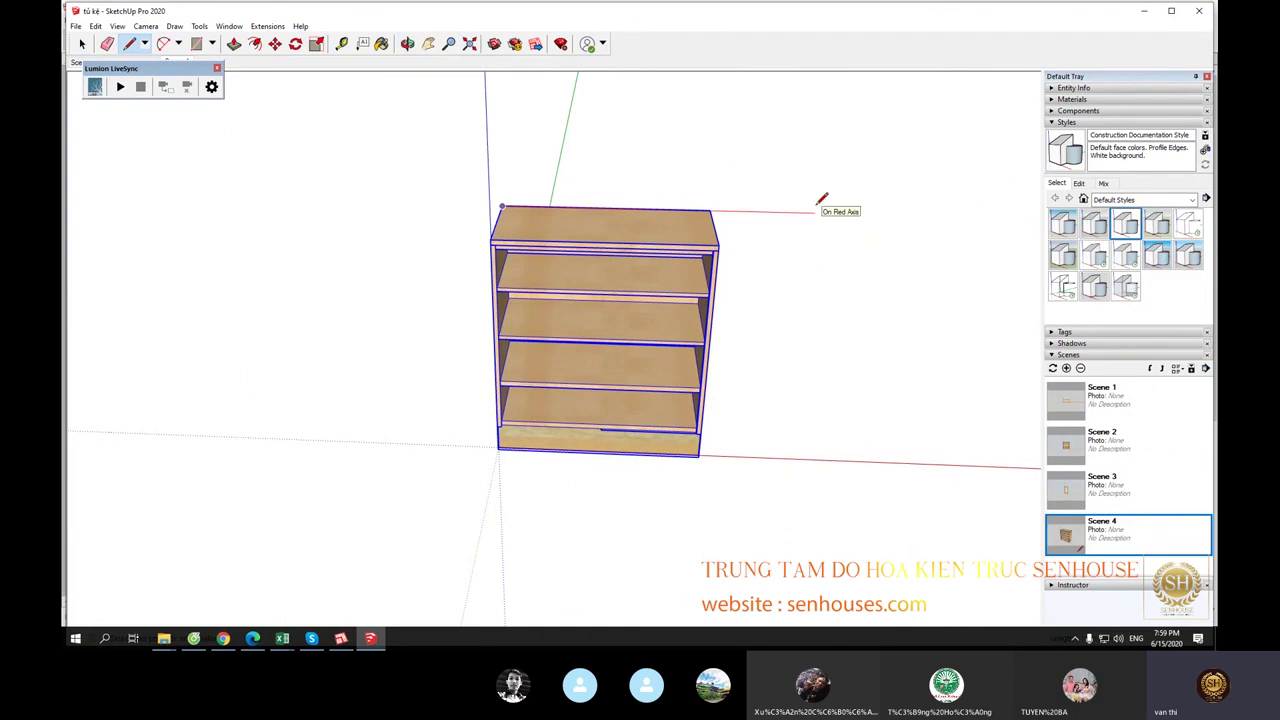
{"action": "key", "text": "space"}
{"action": "double_click", "coordinate": [641, 10]}
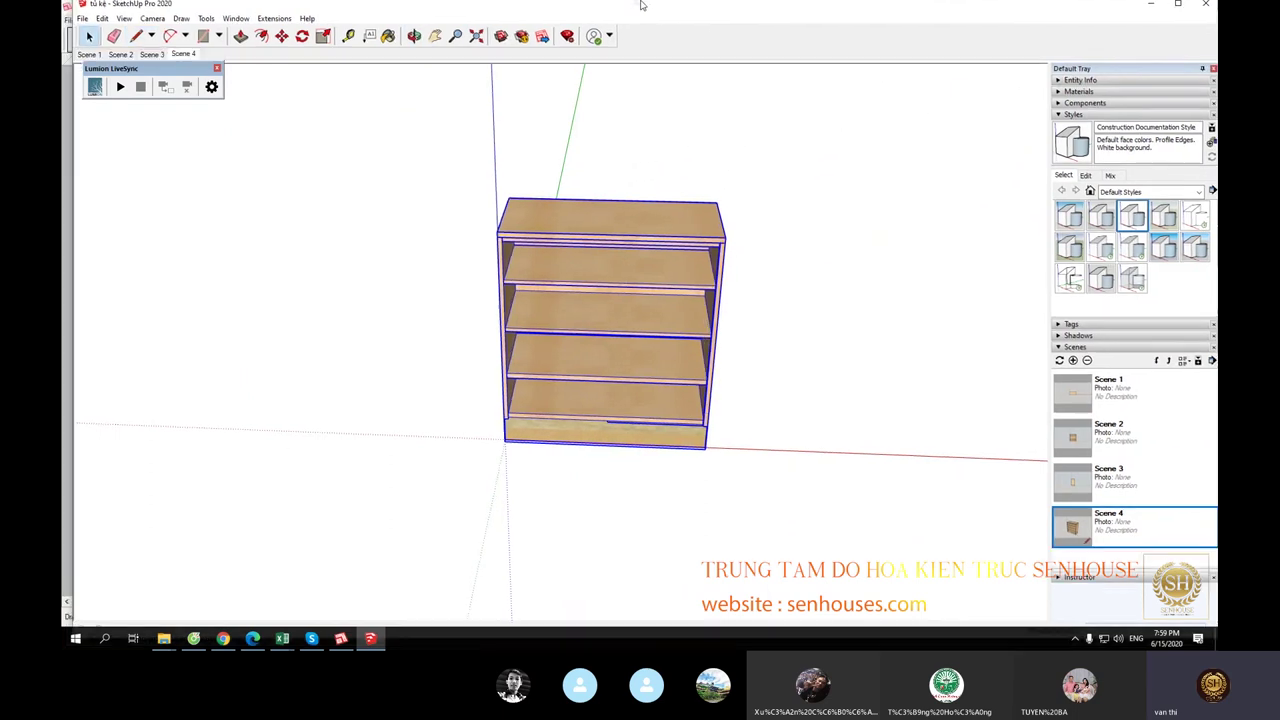
Step: Draw a reference line along the red axis from the cabinet's top-left corner
{"action": "key", "text": "l"}
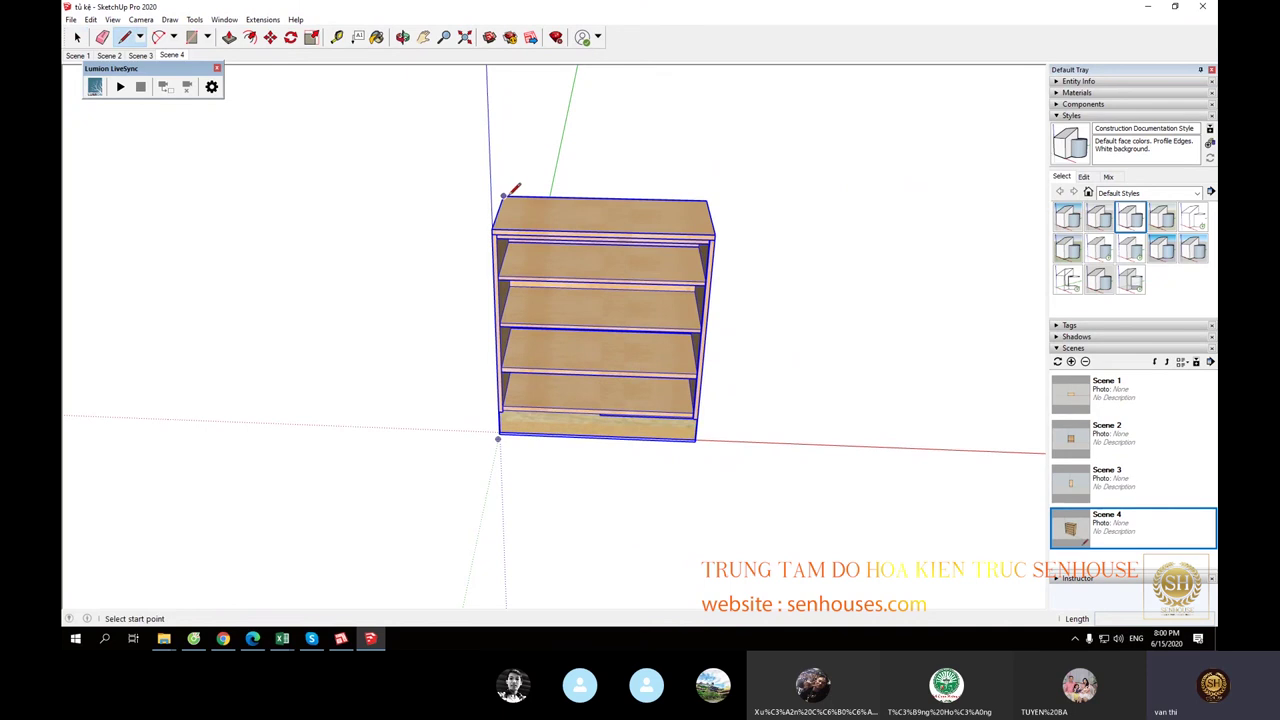
{"action": "left_click", "coordinate": [503, 196]}
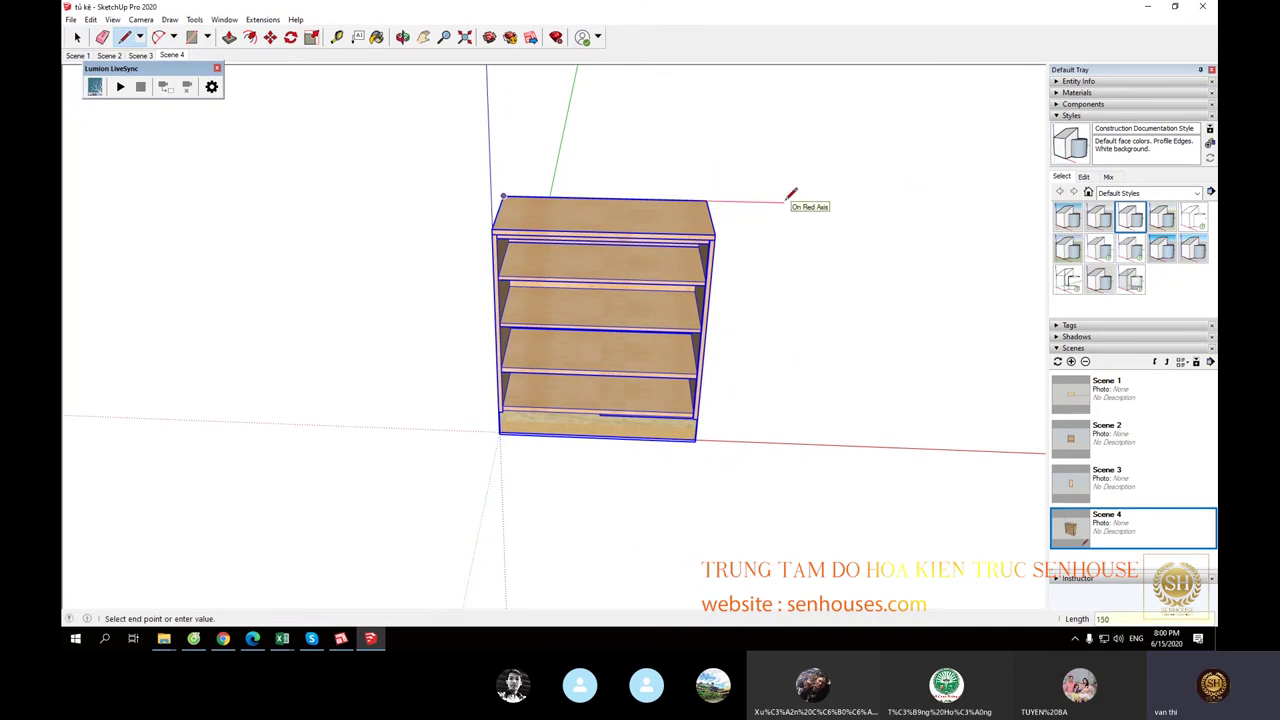
{"action": "key", "text": "space"}
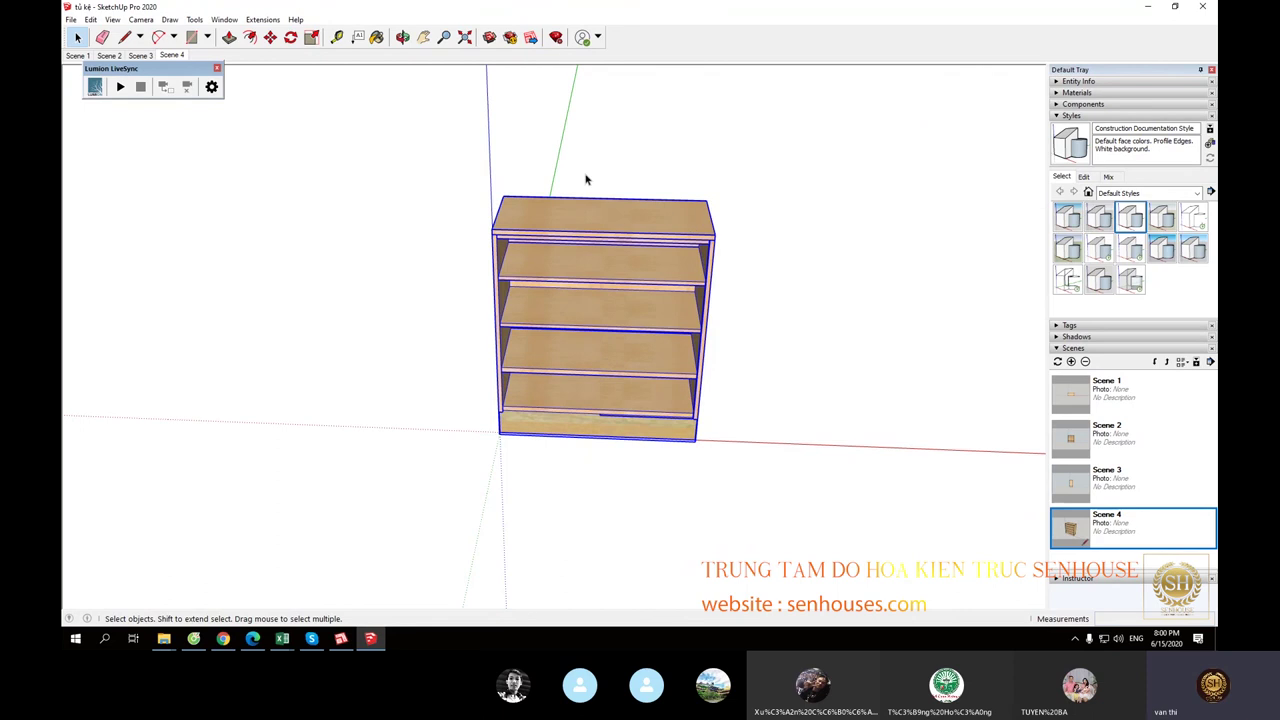
{"action": "key", "text": "l"}
{"action": "left_click", "coordinate": [503, 196]}
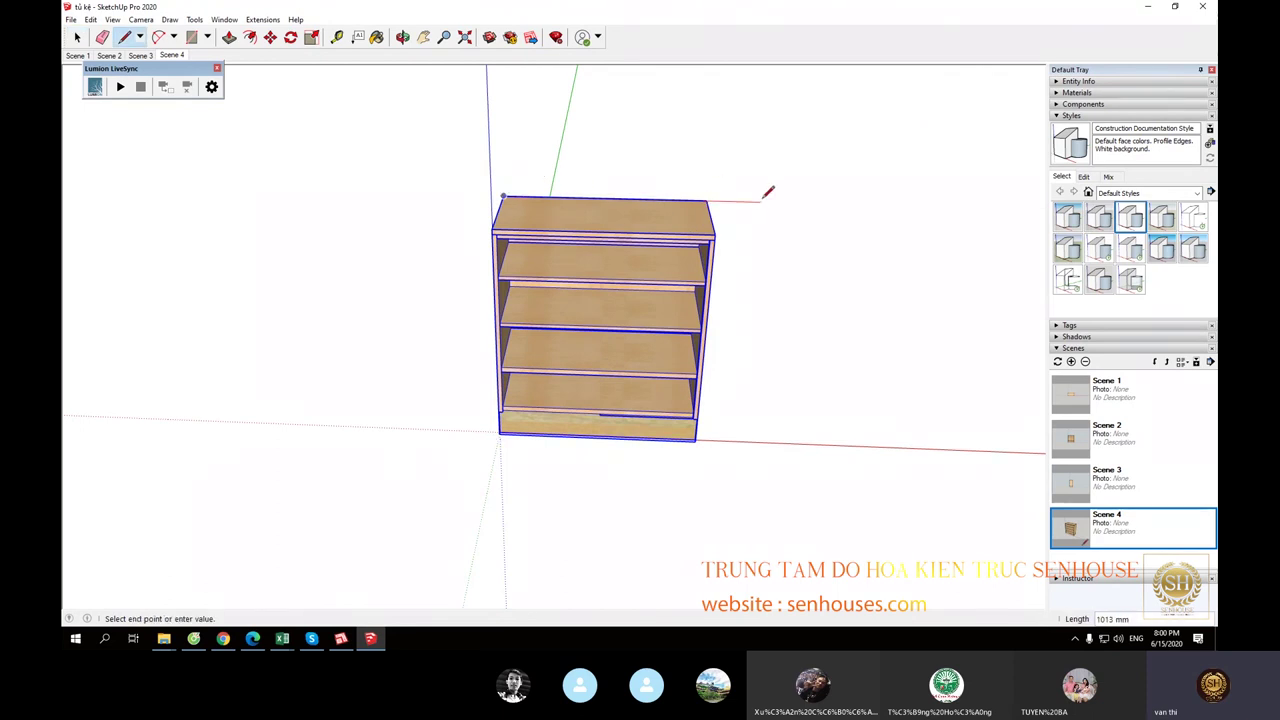
{"action": "key", "text": "Return"}
Step: Scale the cabinet wider so its side reaches the reference line's end
{"action": "key", "text": "space"}
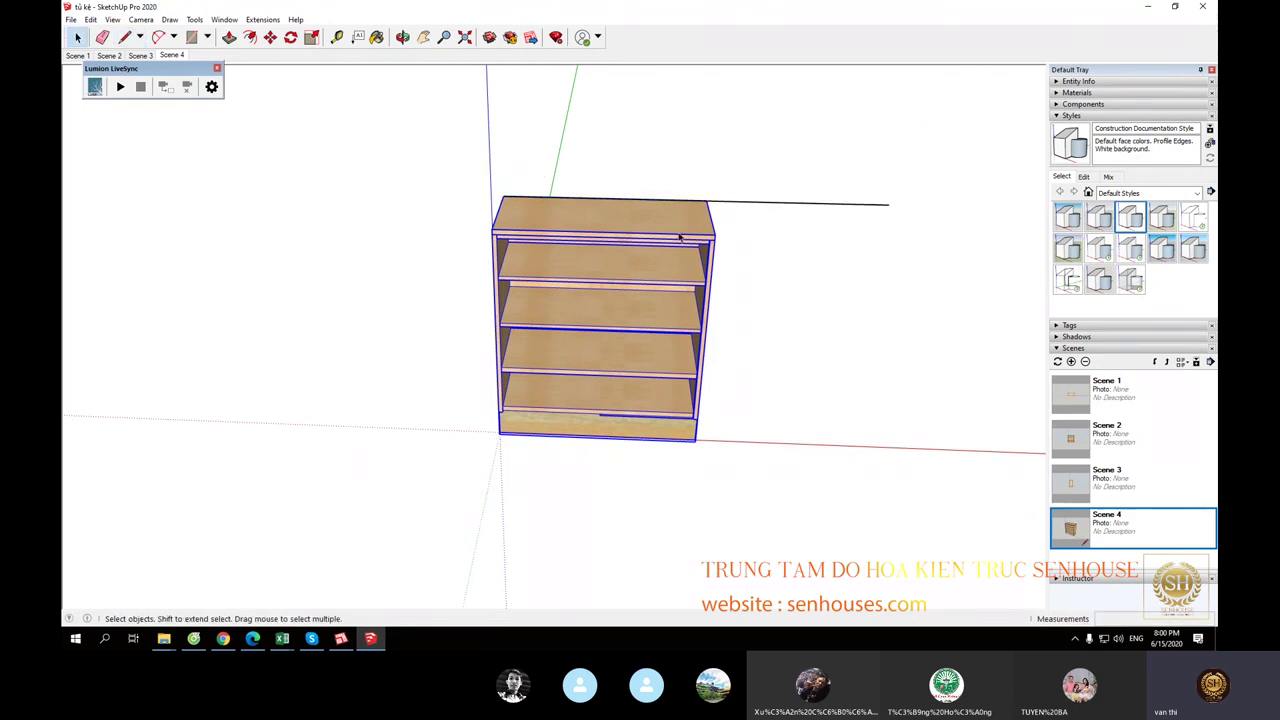
{"action": "middle_click_drag", "start_coordinate": [712, 250], "coordinate": [540, 257]}
{"action": "key", "text": "s"}
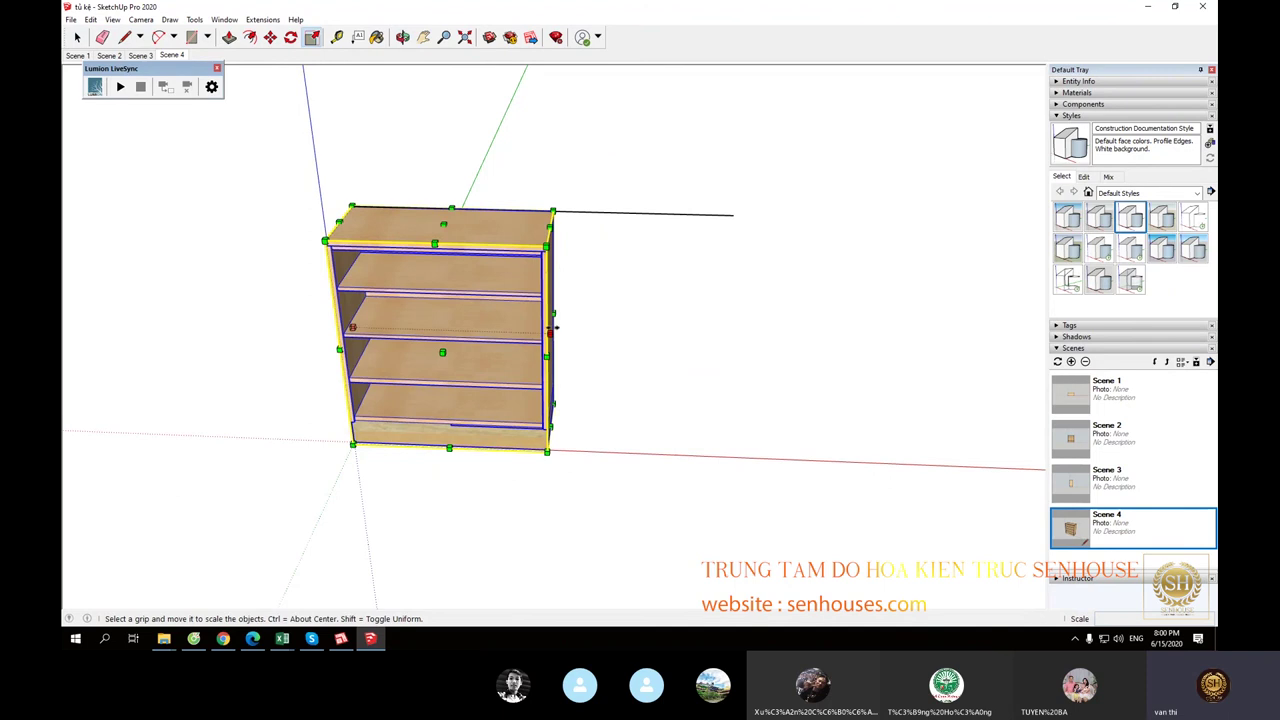
{"action": "left_click_drag", "start_coordinate": [551, 327], "coordinate": [734, 215]}
{"action": "key", "text": "space"}
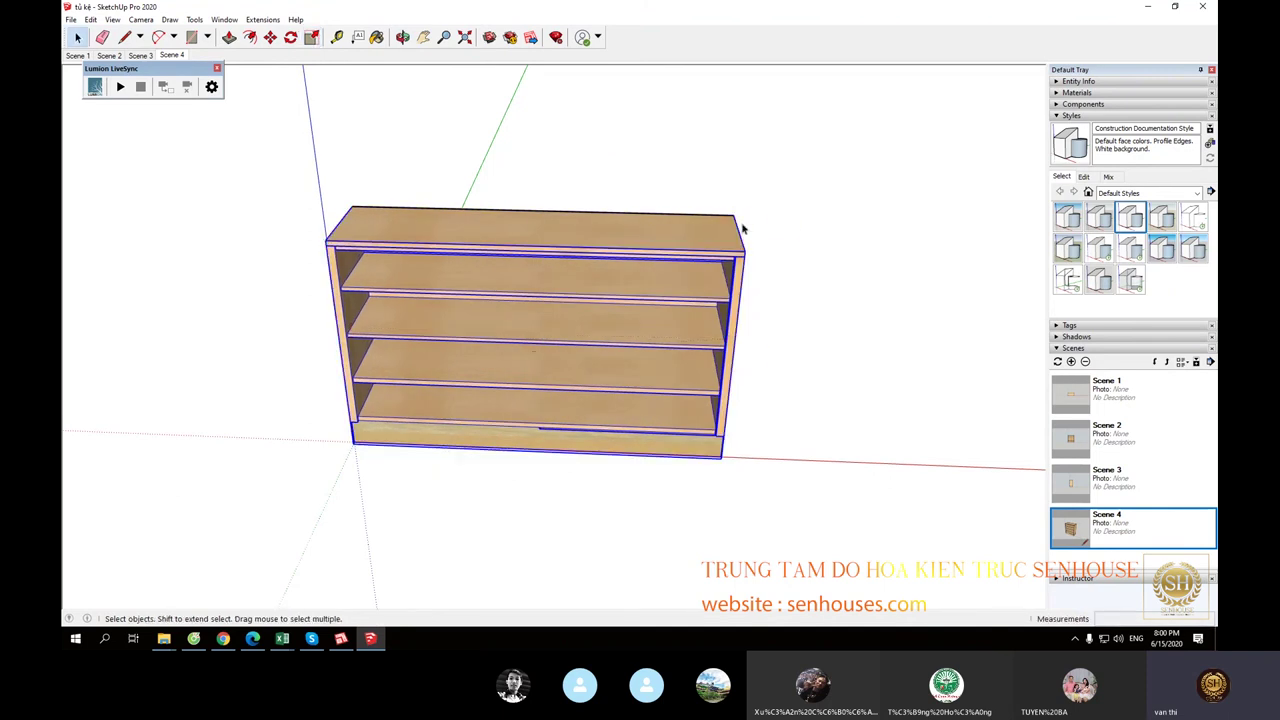
{"action": "left_click", "coordinate": [763, 391]}
{"action": "mouse_move", "coordinate": [763, 391]}
{"action": "middle_mouse_down"}
{"action": "mouse_move", "coordinate": [636, 455]}
{"action": "mouse_move", "coordinate": [736, 316]}
{"action": "middle_mouse_up"}
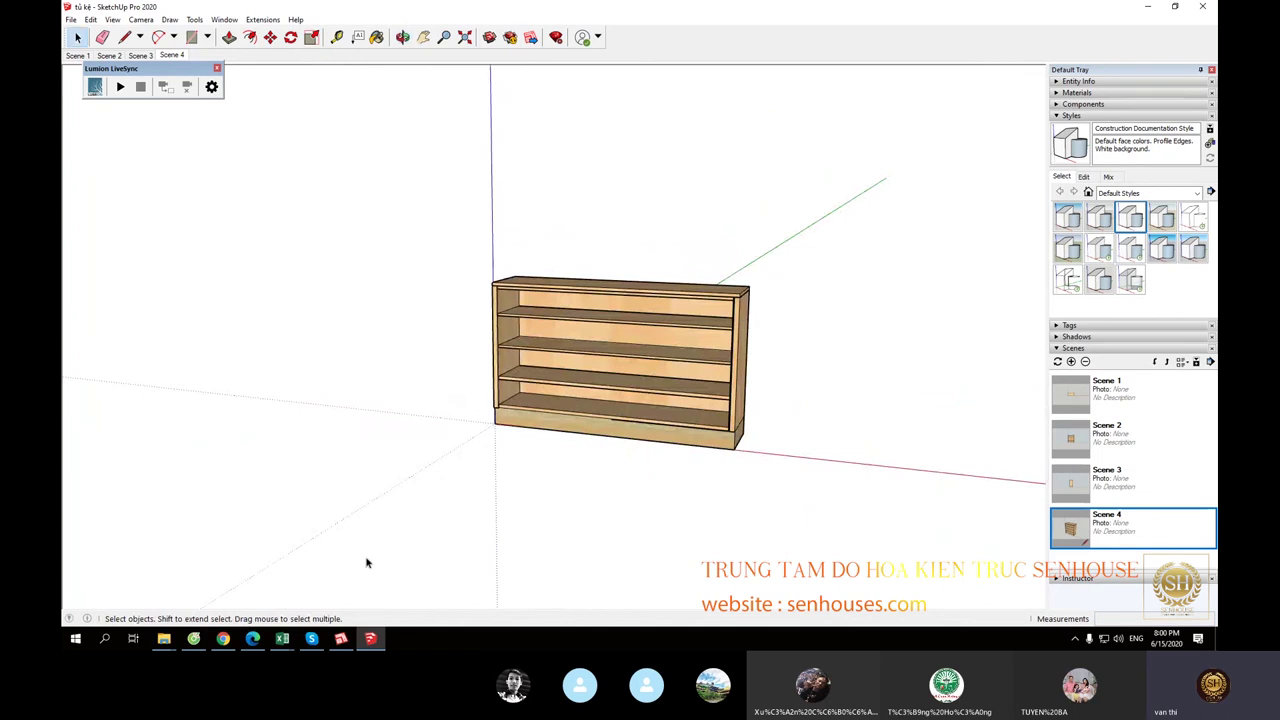
Step: Dimension the top view's bottom edge at 0.80 m and right edge at 0.35 m
{"action": "mouse_move", "coordinate": [341, 638]}
{"action": "left_click", "coordinate": [346, 592]}
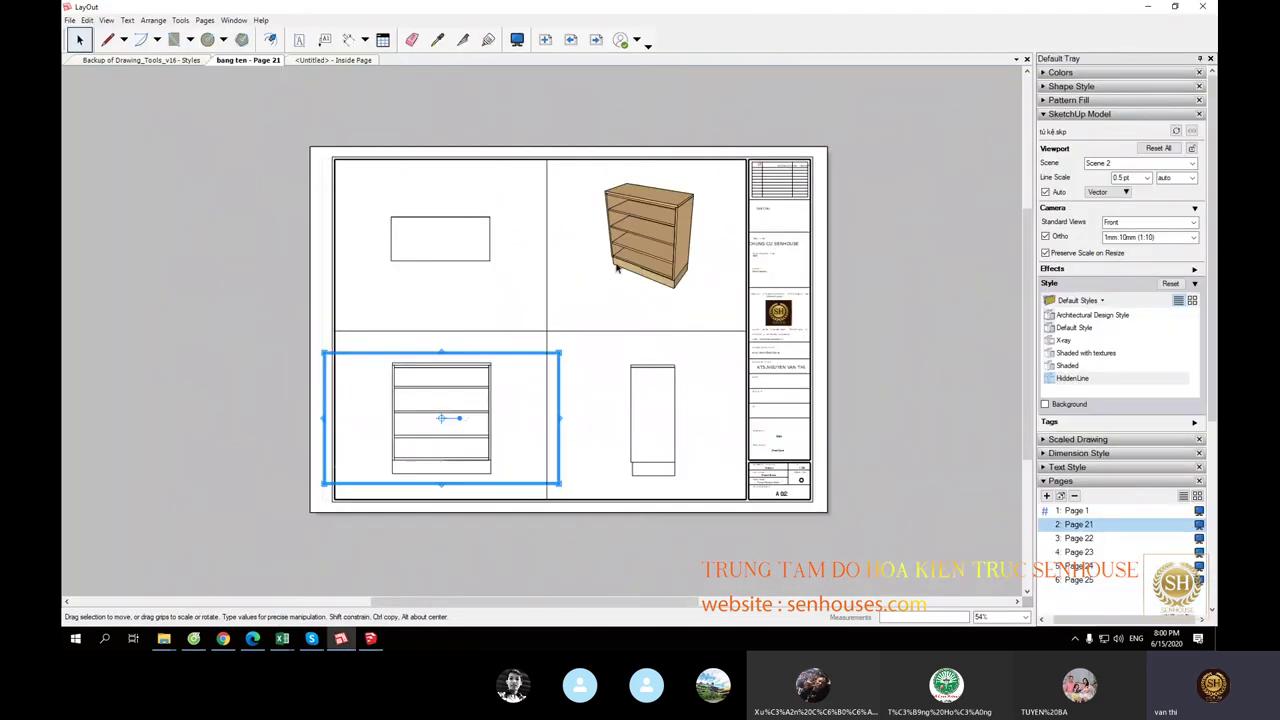
{"action": "left_click", "coordinate": [348, 39]}
{"action": "left_click", "coordinate": [228, 241]}
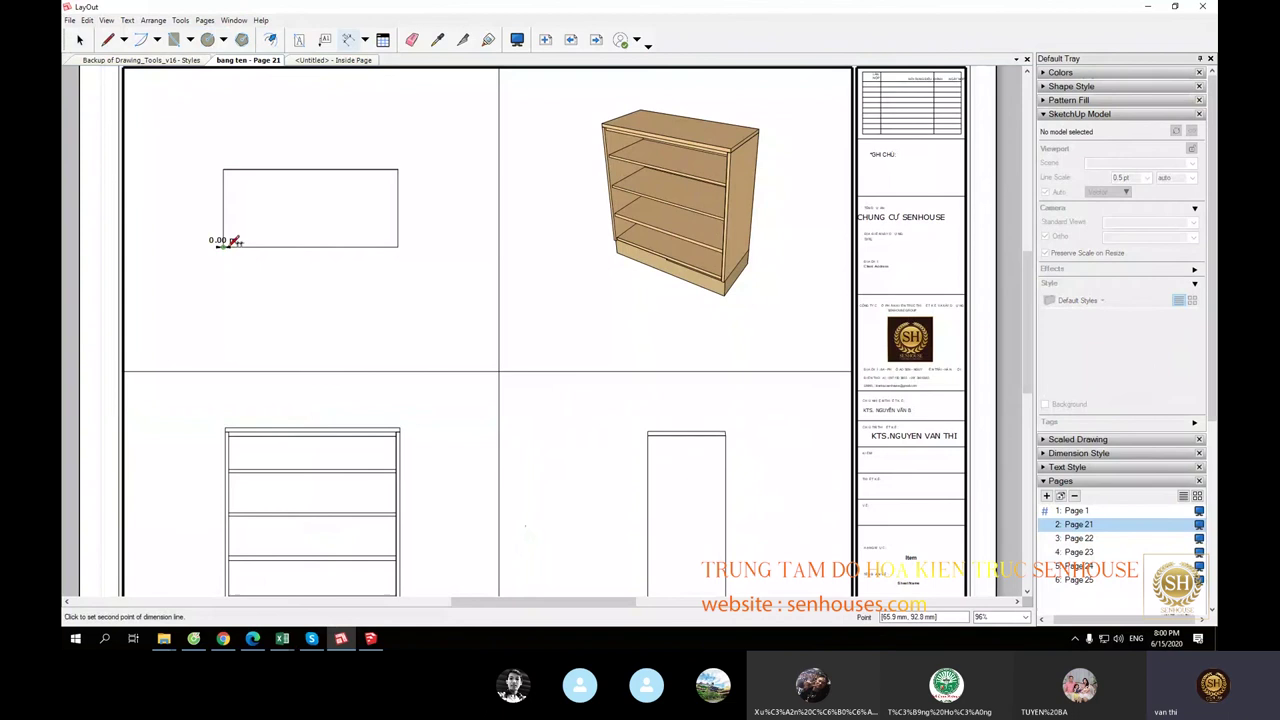
{"action": "left_click", "coordinate": [397, 247]}
{"action": "left_click", "coordinate": [395, 290]}
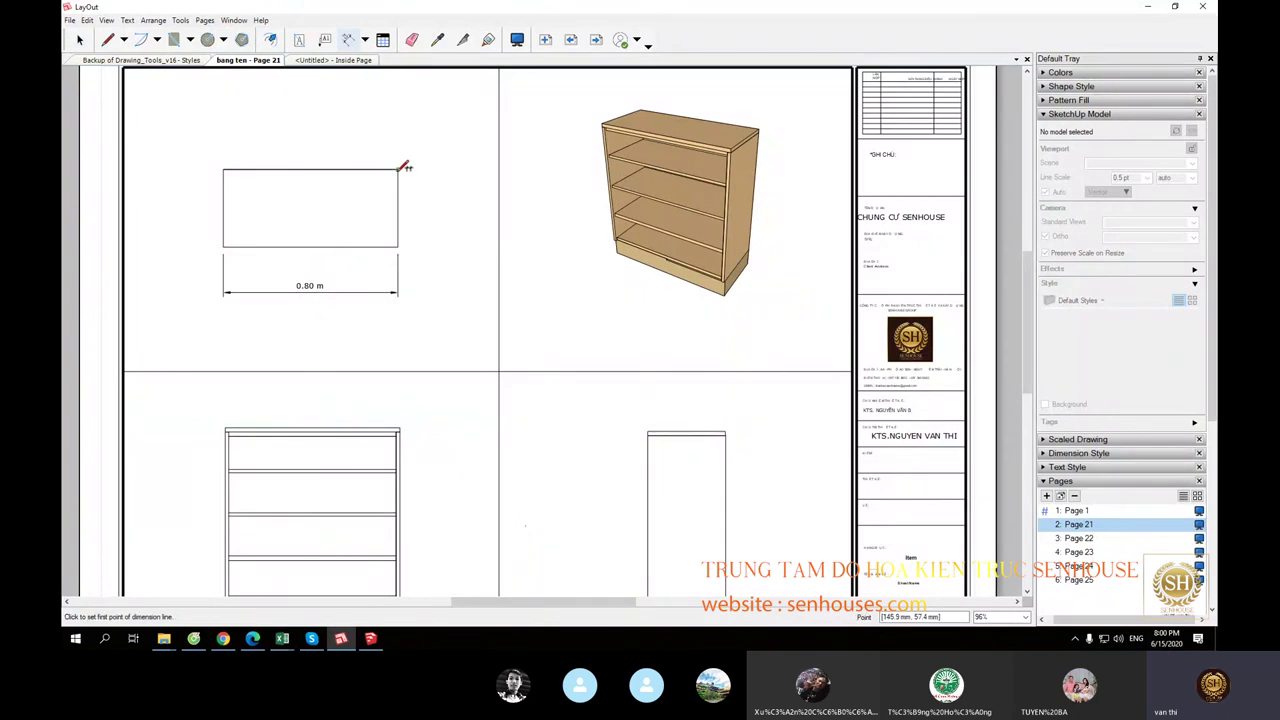
{"action": "left_click", "coordinate": [398, 169]}
{"action": "left_click", "coordinate": [404, 244]}
{"action": "left_click", "coordinate": [446, 240]}
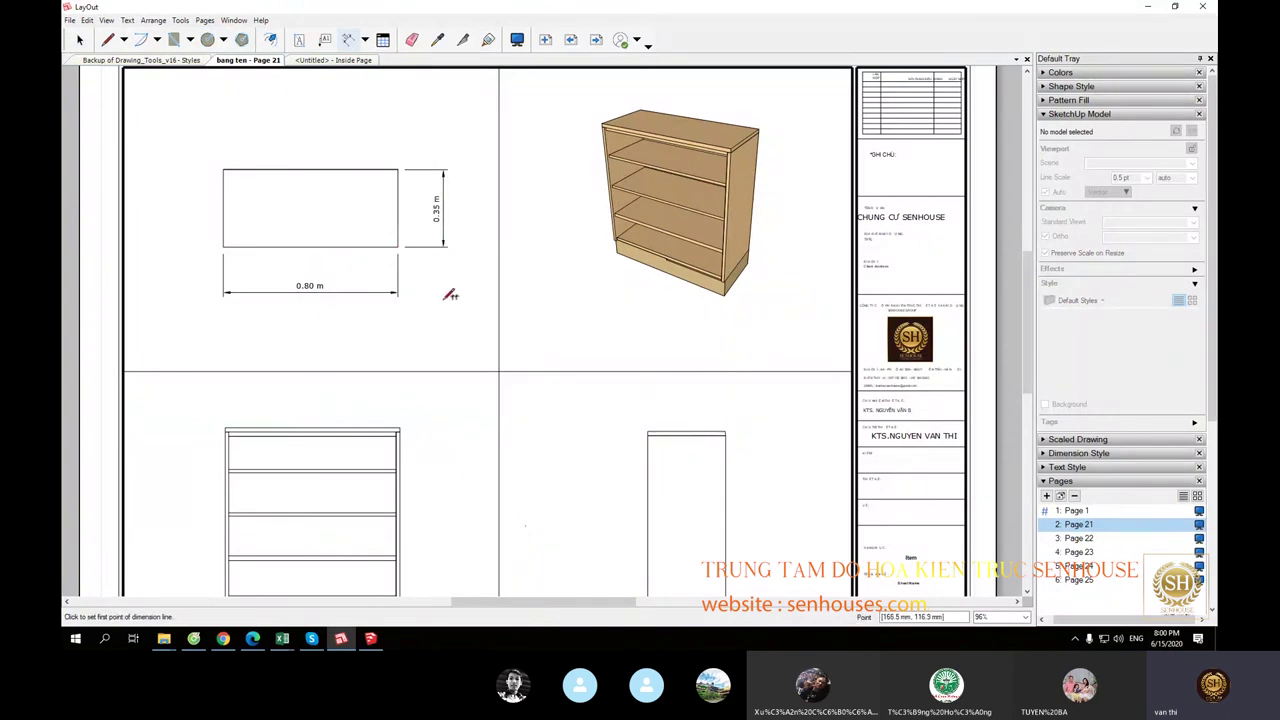
{"action": "scroll", "coordinate": [433, 293], "scroll_direction": "down", "scroll_amount": 3}
{"action": "key", "text": "space"}
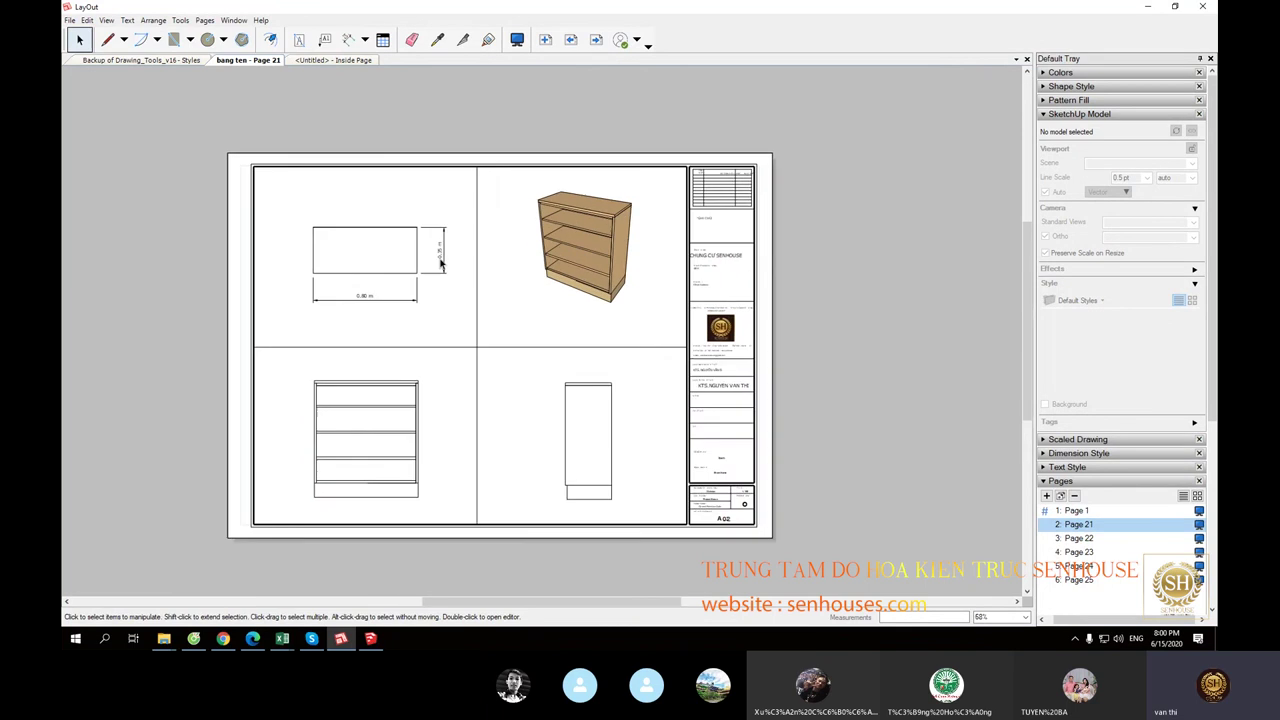
{"action": "scroll", "coordinate": [437, 282], "scroll_direction": "up", "scroll_amount": 2}
Step: Return to the LayOut sheet and bring up the top-view viewport's context menu
{"action": "left_click", "coordinate": [370, 638]}
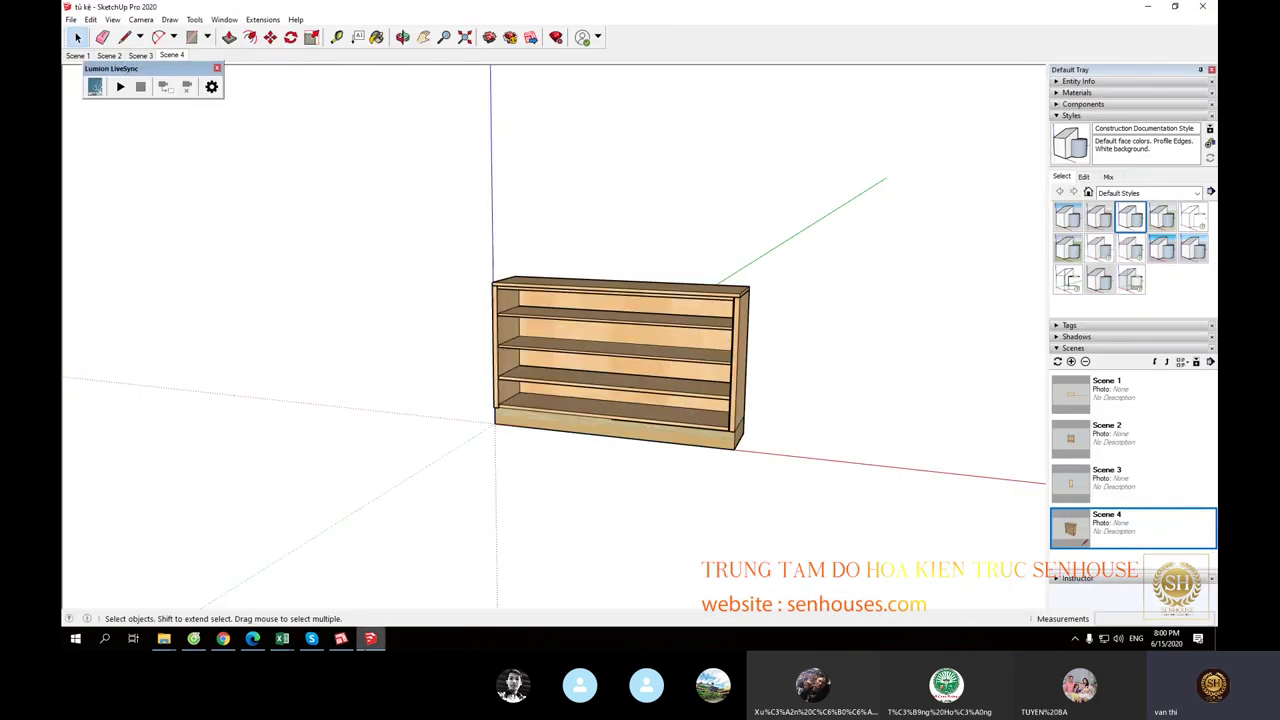
{"action": "left_click", "coordinate": [341, 640]}
{"action": "right_click", "coordinate": [370, 262]}
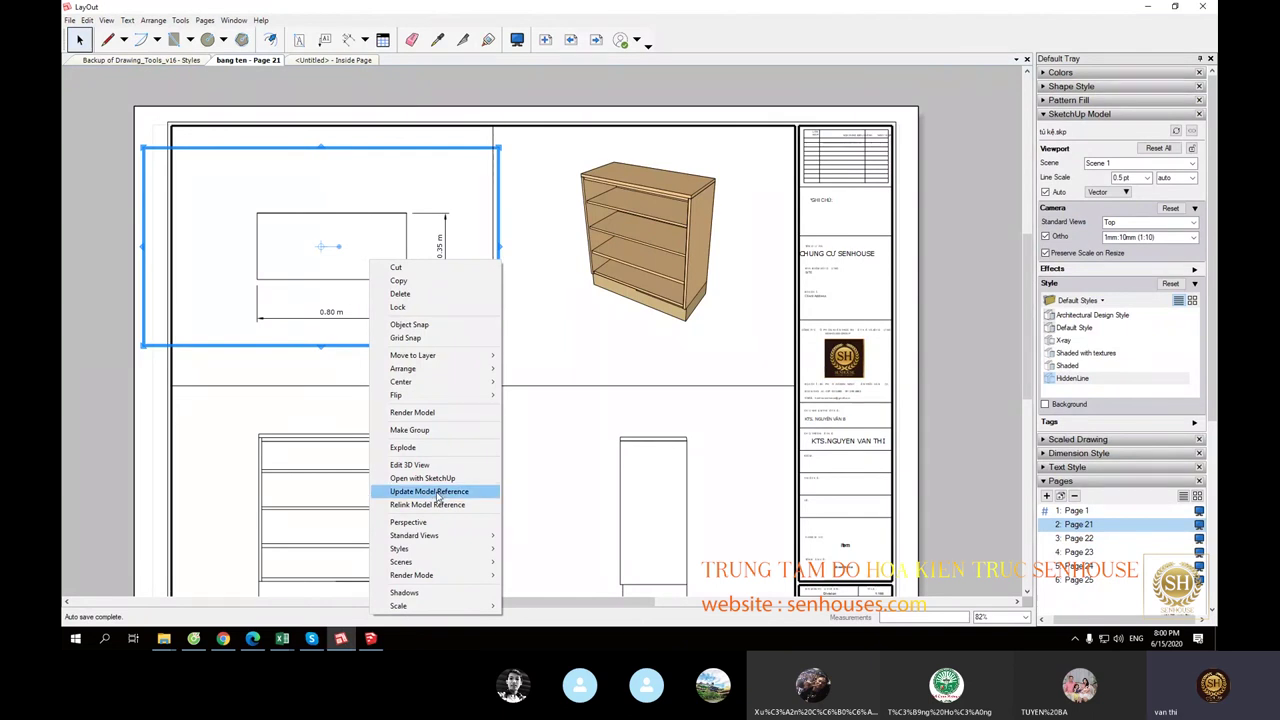
Step: Refresh the viewports from the updated model and shift the top and front views left
{"action": "left_click", "coordinate": [428, 491]}
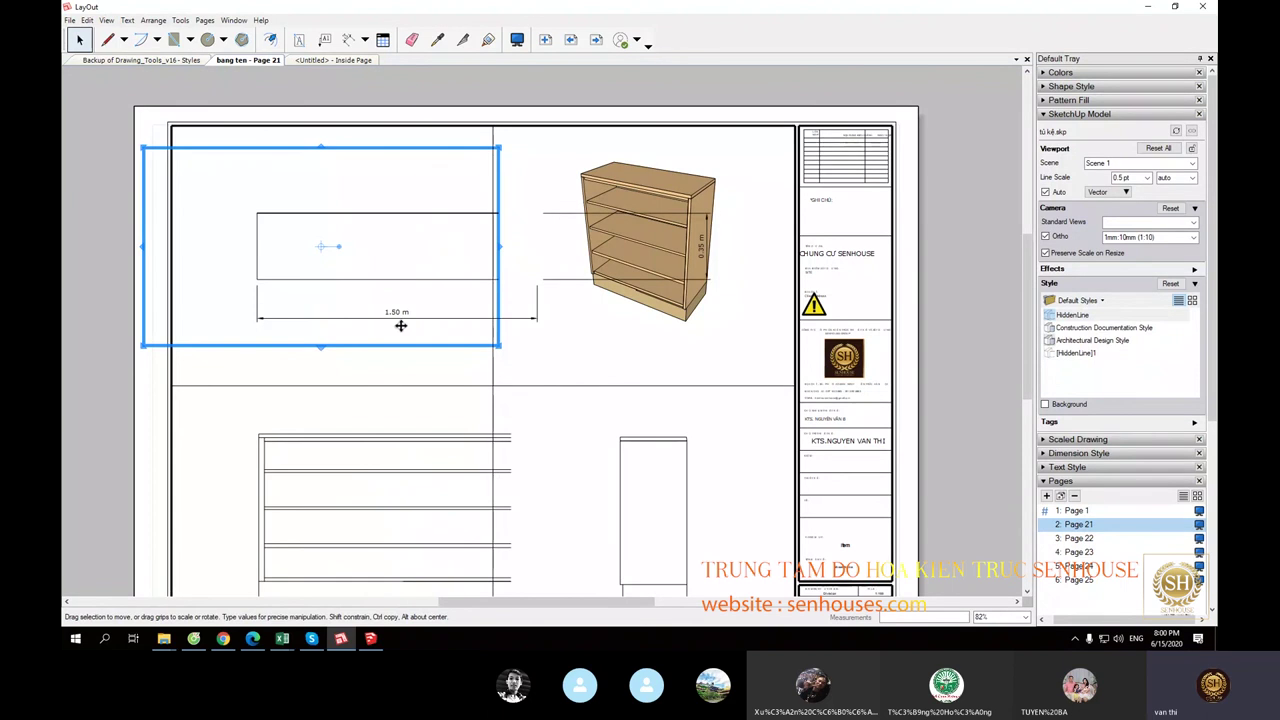
{"action": "mouse_move", "coordinate": [447, 352]}
{"action": "middle_mouse_down"}
{"action": "mouse_move", "coordinate": [543, 342]}
{"action": "mouse_move", "coordinate": [547, 378]}
{"action": "middle_mouse_up"}
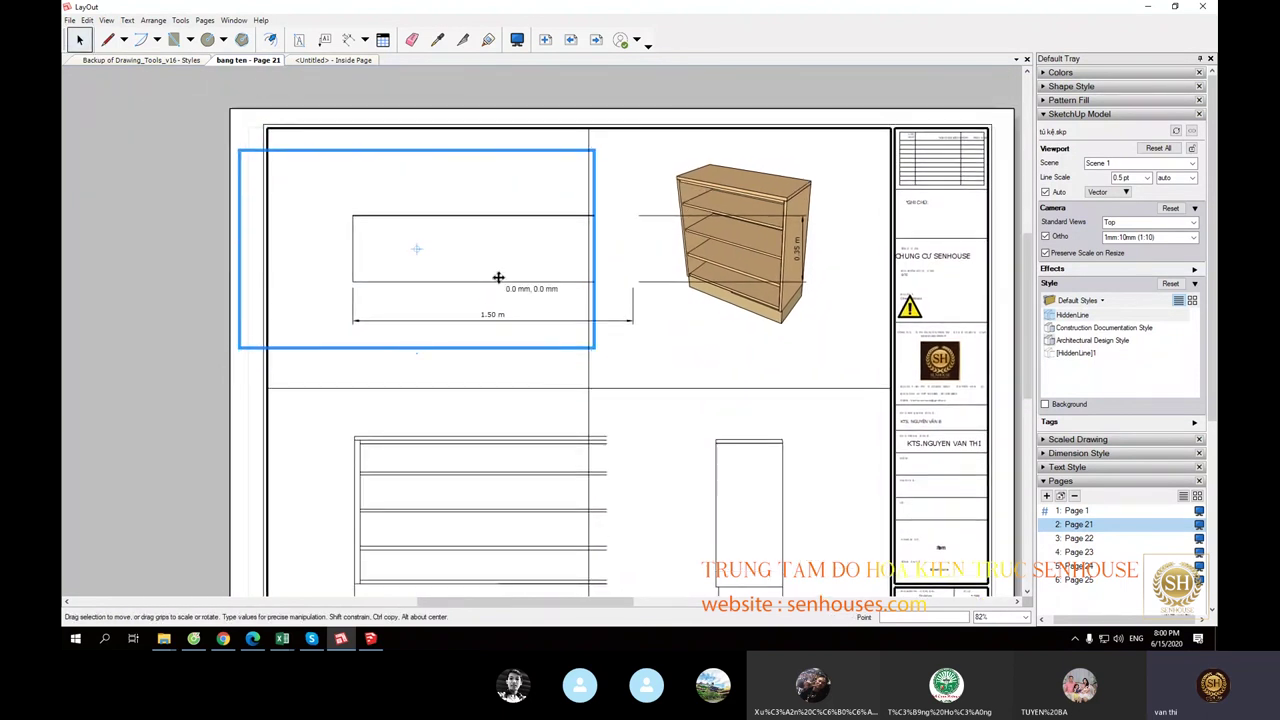
{"action": "left_click_drag", "start_coordinate": [498, 277], "coordinate": [439, 277]}
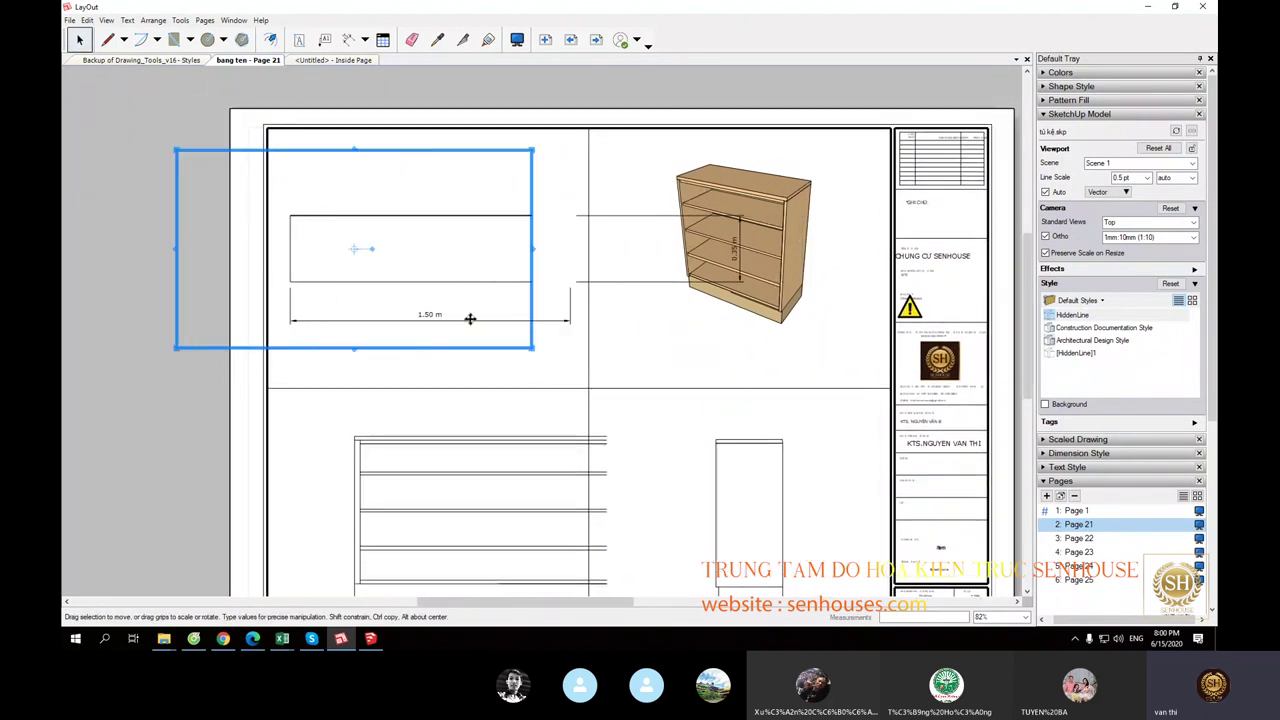
{"action": "middle_click_drag", "start_coordinate": [428, 322], "coordinate": [471, 159]}
{"action": "left_click", "coordinate": [583, 349]}
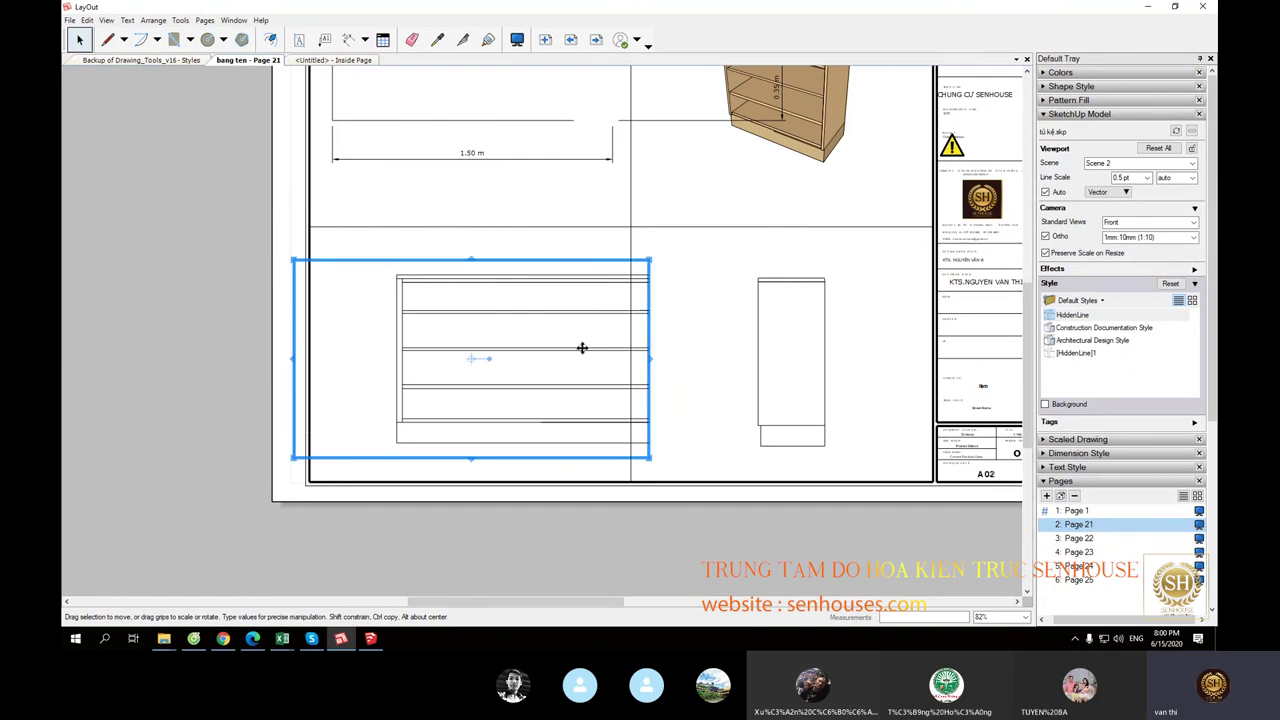
{"action": "left_click_drag", "start_coordinate": [583, 349], "coordinate": [517, 351]}
Step: Widen the top-view viewport to the right to fit the 1.50 m plan
{"action": "scroll", "coordinate": [563, 320], "scroll_direction": "down", "scroll_amount": 1}
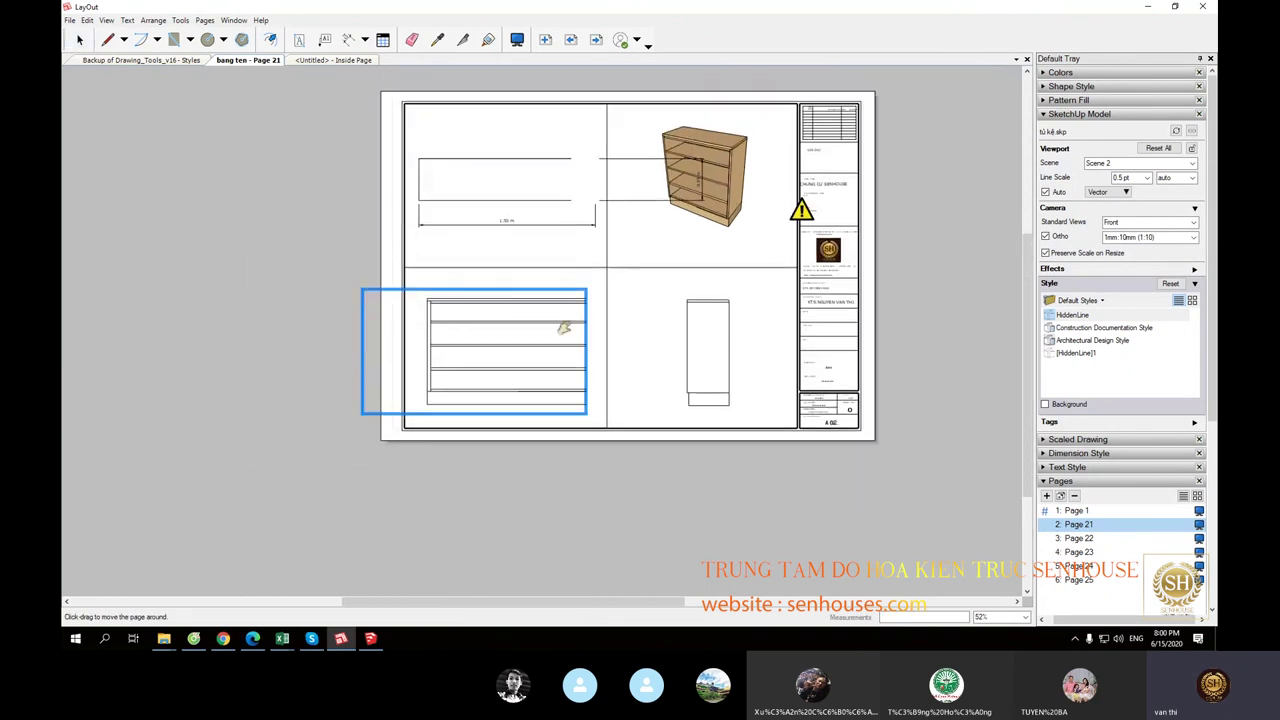
{"action": "scroll", "coordinate": [559, 314], "scroll_direction": "down", "scroll_amount": 1}
{"action": "left_click", "coordinate": [559, 314]}
{"action": "left_click", "coordinate": [551, 249]}
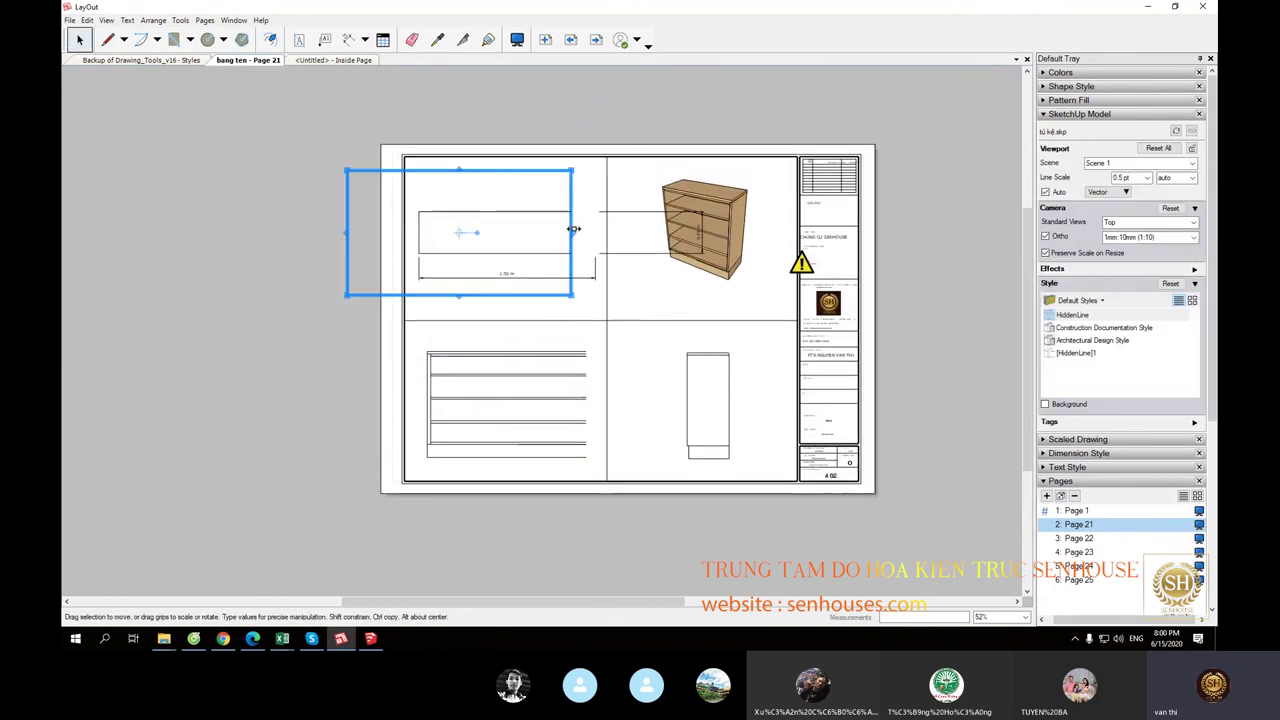
{"action": "left_click_drag", "start_coordinate": [572, 233], "coordinate": [692, 232]}
{"action": "scroll", "coordinate": [556, 242], "scroll_direction": "up", "scroll_amount": 1}
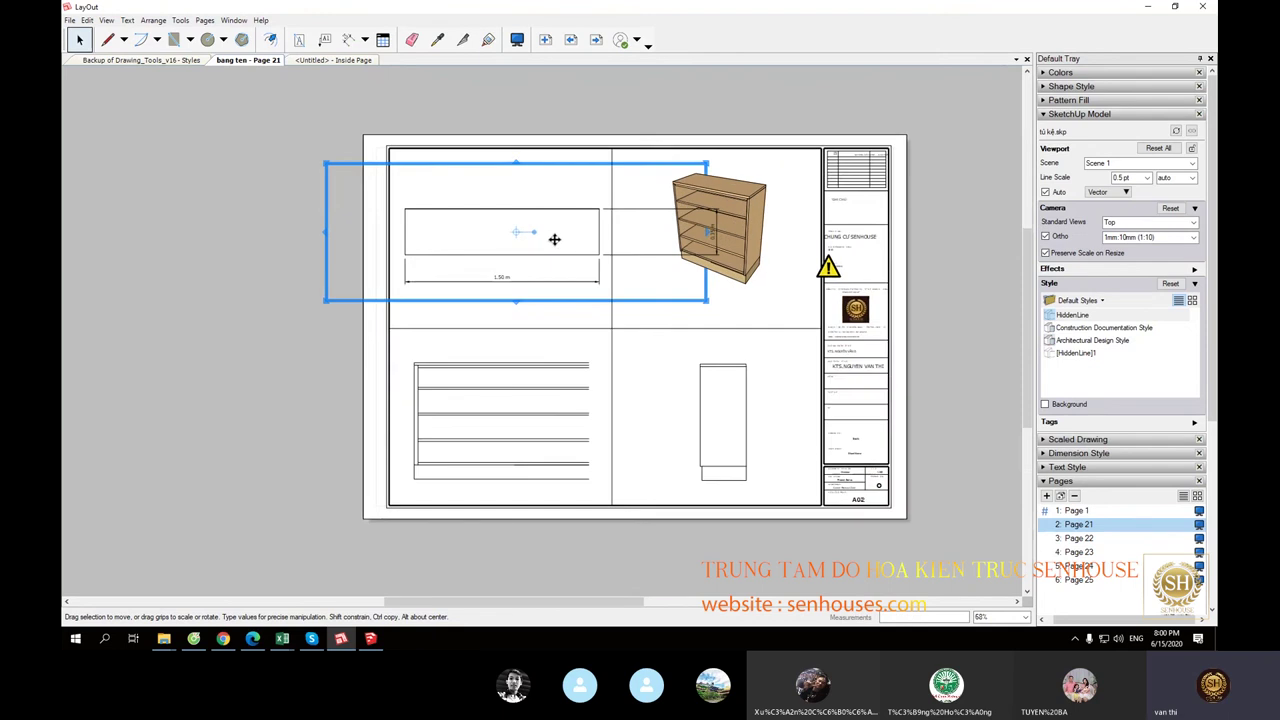
{"action": "scroll", "coordinate": [548, 240], "scroll_direction": "up", "scroll_amount": 2}
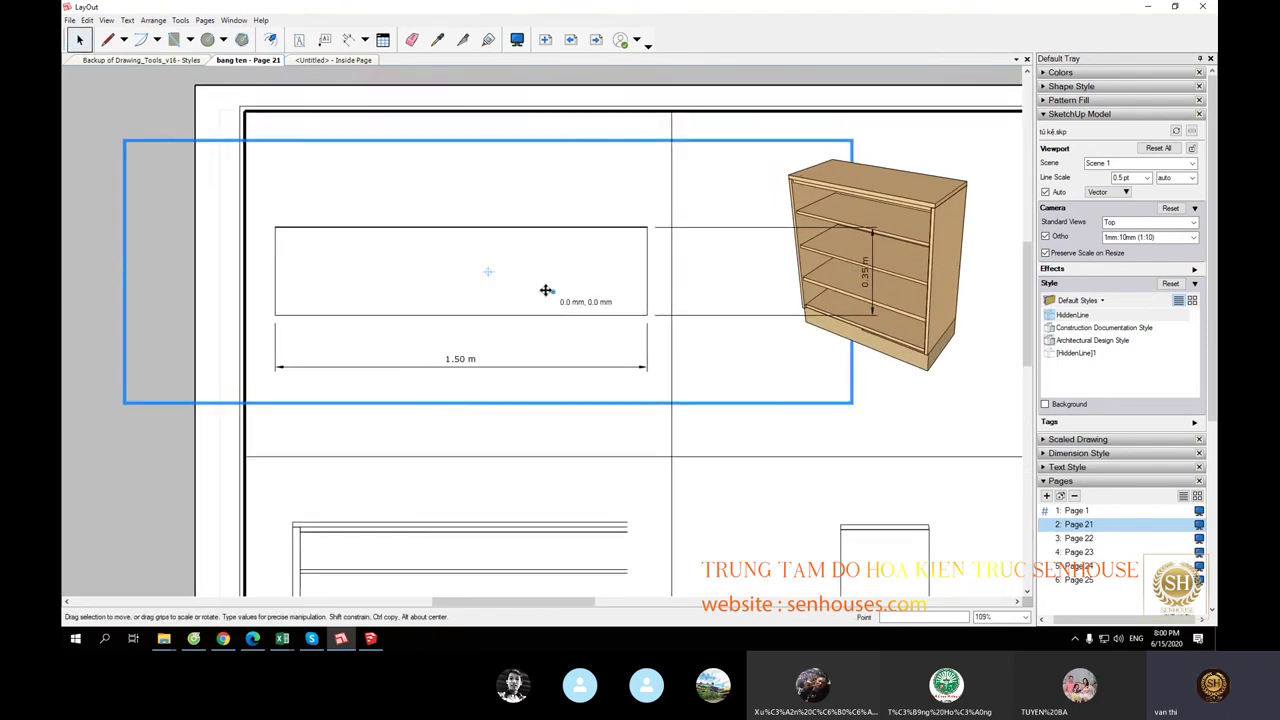
{"action": "left_click", "coordinate": [546, 290]}
Step: Stretch the front elevation viewport wider and nudge it slightly left
{"action": "left_click", "coordinate": [477, 432]}
{"action": "scroll", "coordinate": [477, 436], "scroll_direction": "down", "scroll_amount": 2}
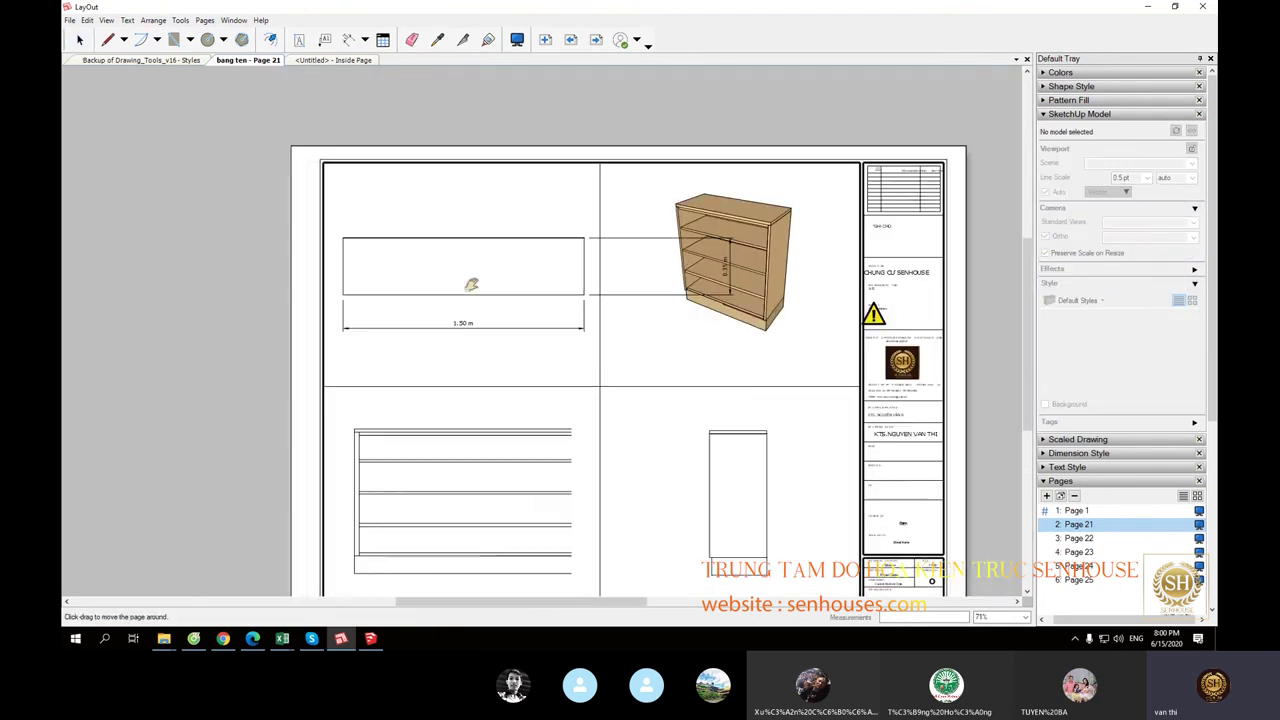
{"action": "left_click", "coordinate": [481, 342]}
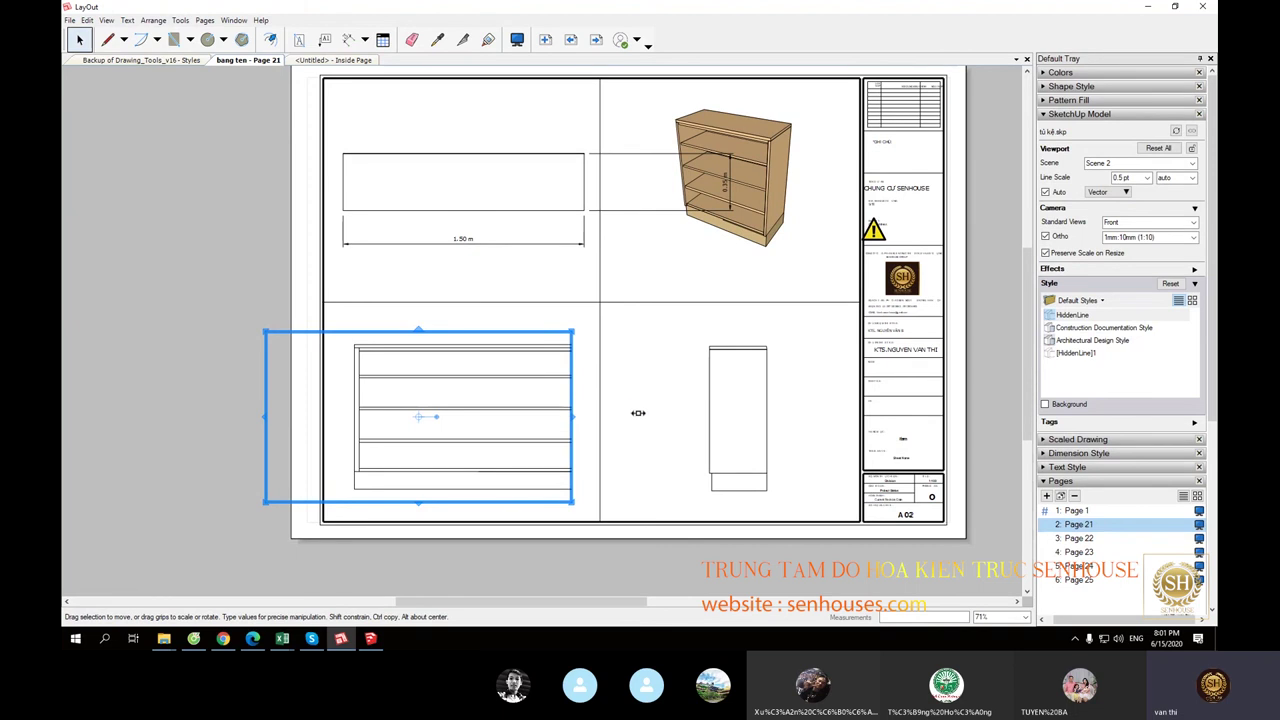
{"action": "left_click_drag", "start_coordinate": [572, 416], "coordinate": [638, 413]}
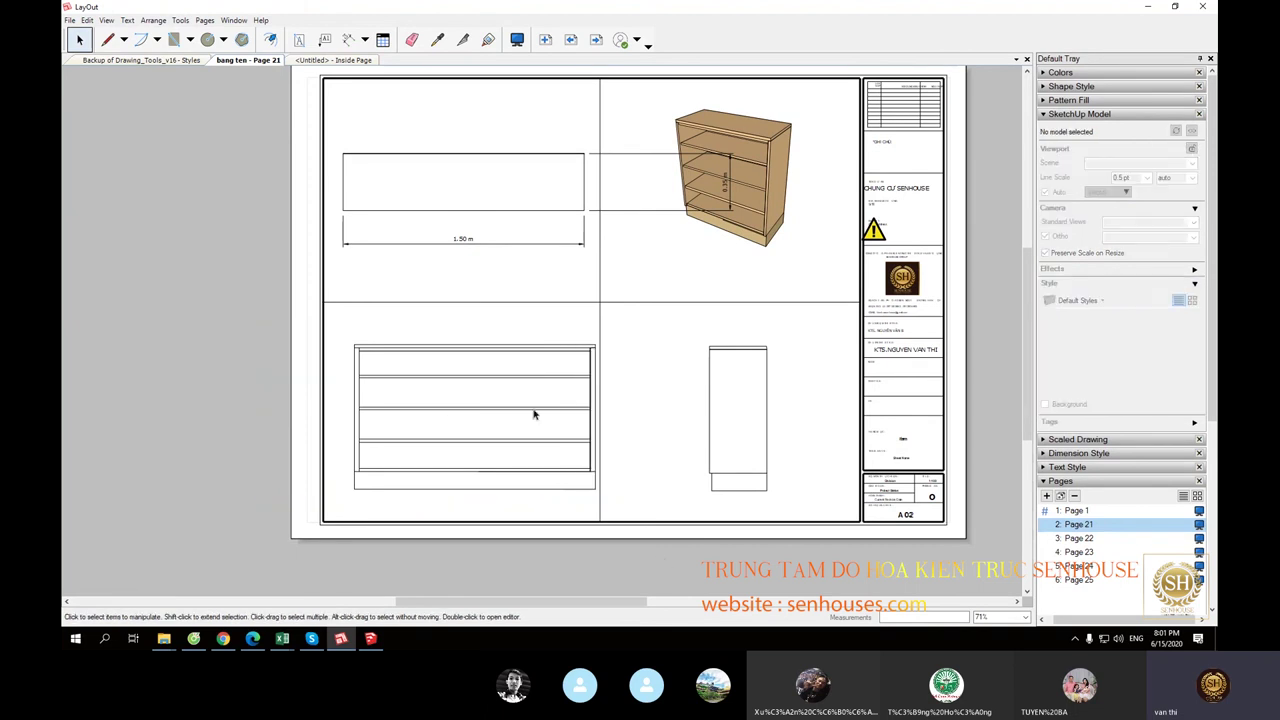
{"action": "left_click_drag", "start_coordinate": [534, 411], "coordinate": [521, 408]}
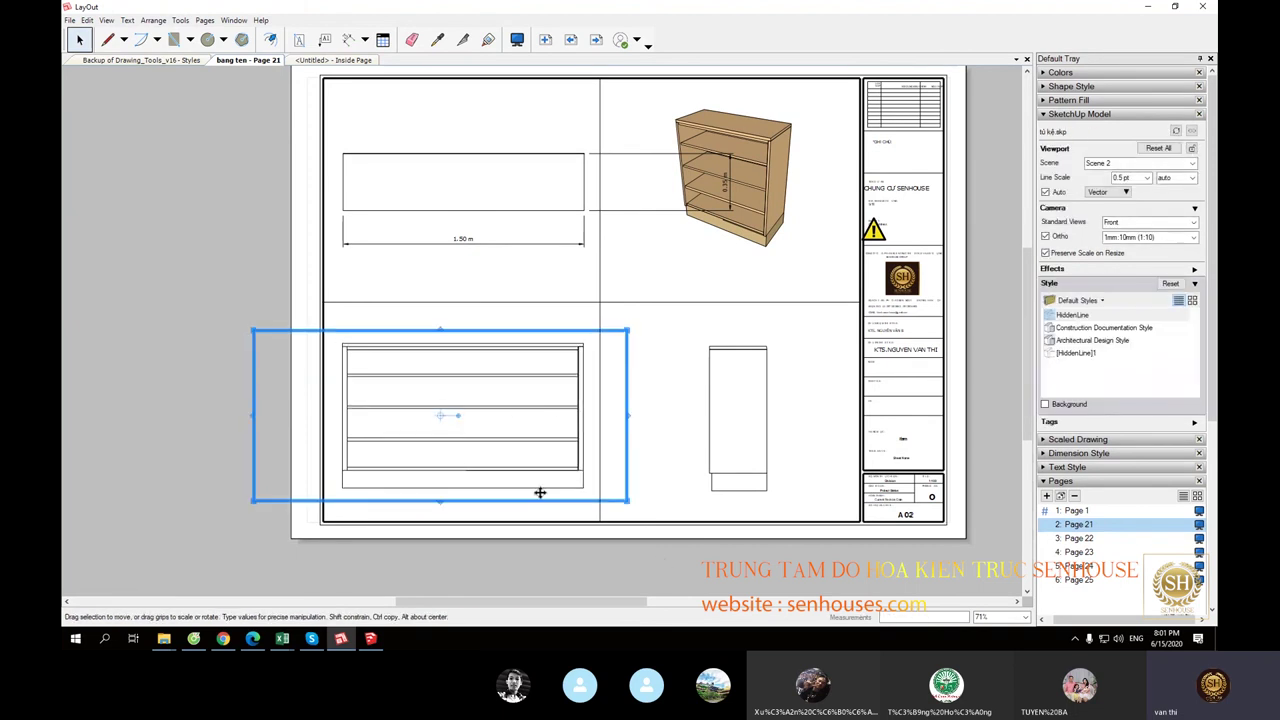
{"action": "left_click", "coordinate": [756, 200]}
Step: Unlock the 3D cabinet viewport and reposition it on the sheet
{"action": "right_click", "coordinate": [758, 210]}
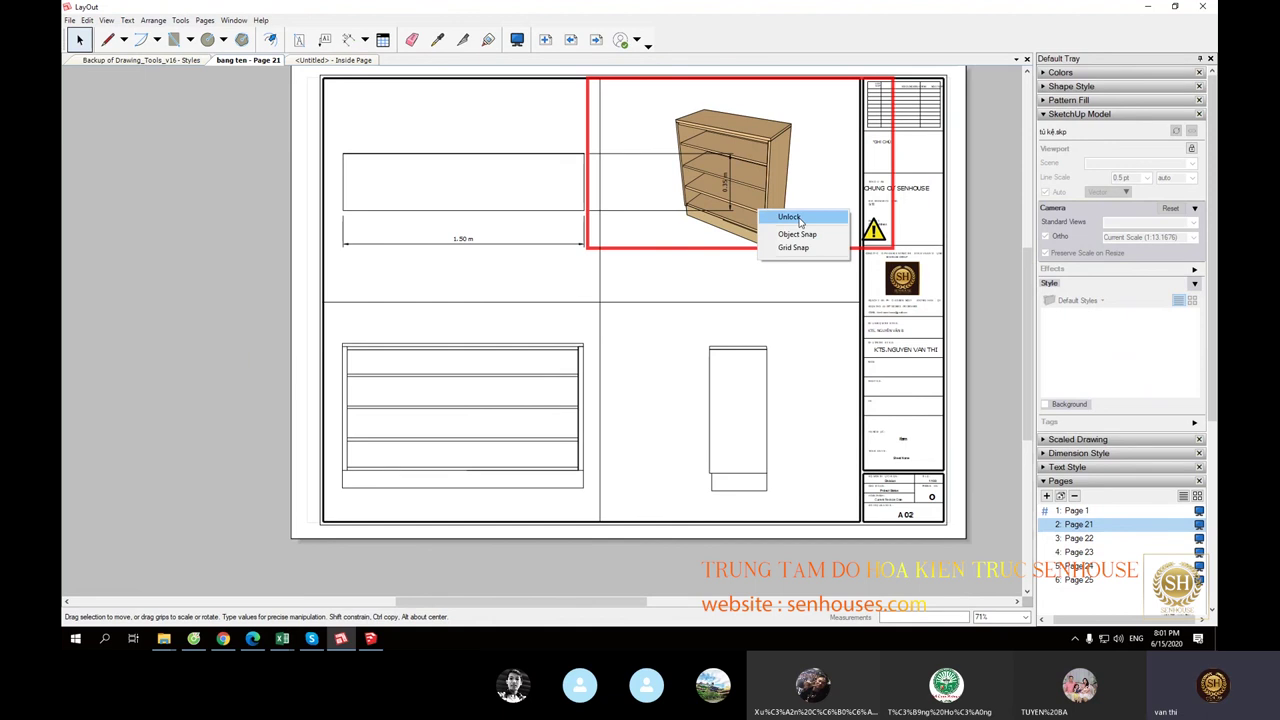
{"action": "left_click", "coordinate": [799, 218]}
{"action": "left_click_drag", "start_coordinate": [838, 172], "coordinate": [772, 199]}
{"action": "left_click_drag", "start_coordinate": [821, 254], "coordinate": [770, 231]}
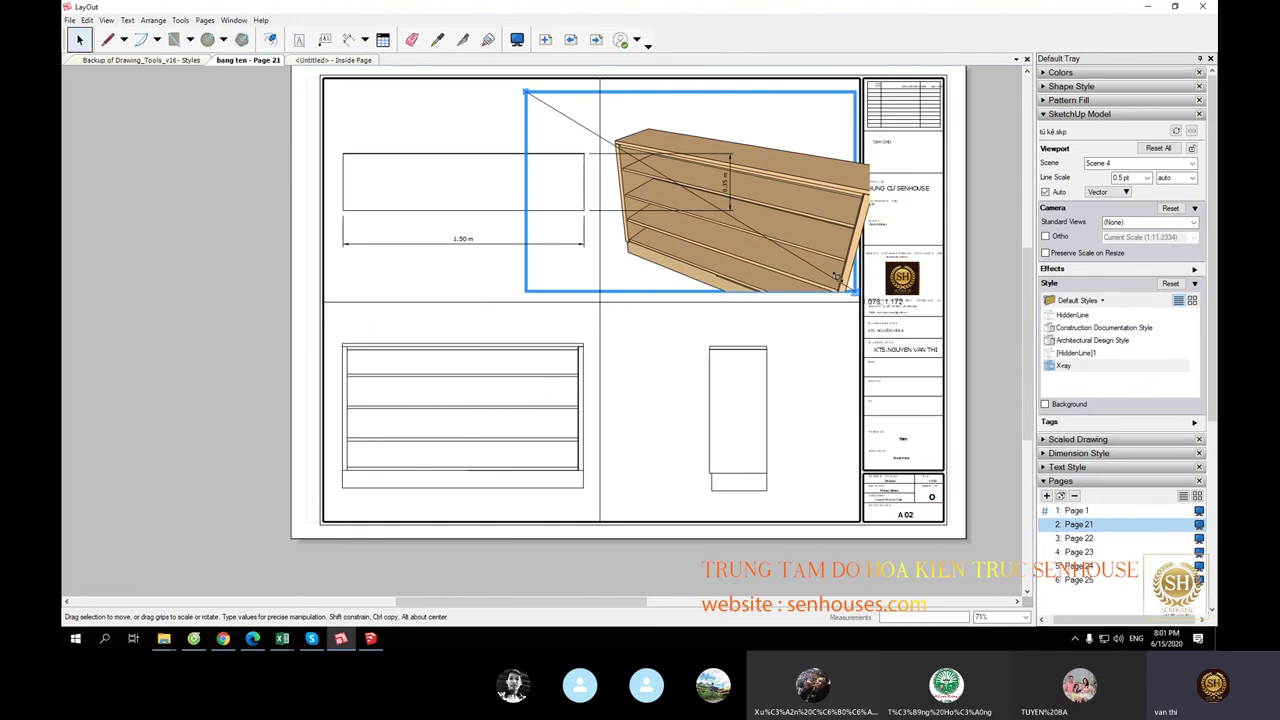
Step: Zoom out and re-orbit the 3D view to fit the widened cabinet, then move it up-left
{"action": "double_click", "coordinate": [770, 231]}
{"action": "scroll", "coordinate": [770, 231], "scroll_direction": "down", "scroll_amount": 2}
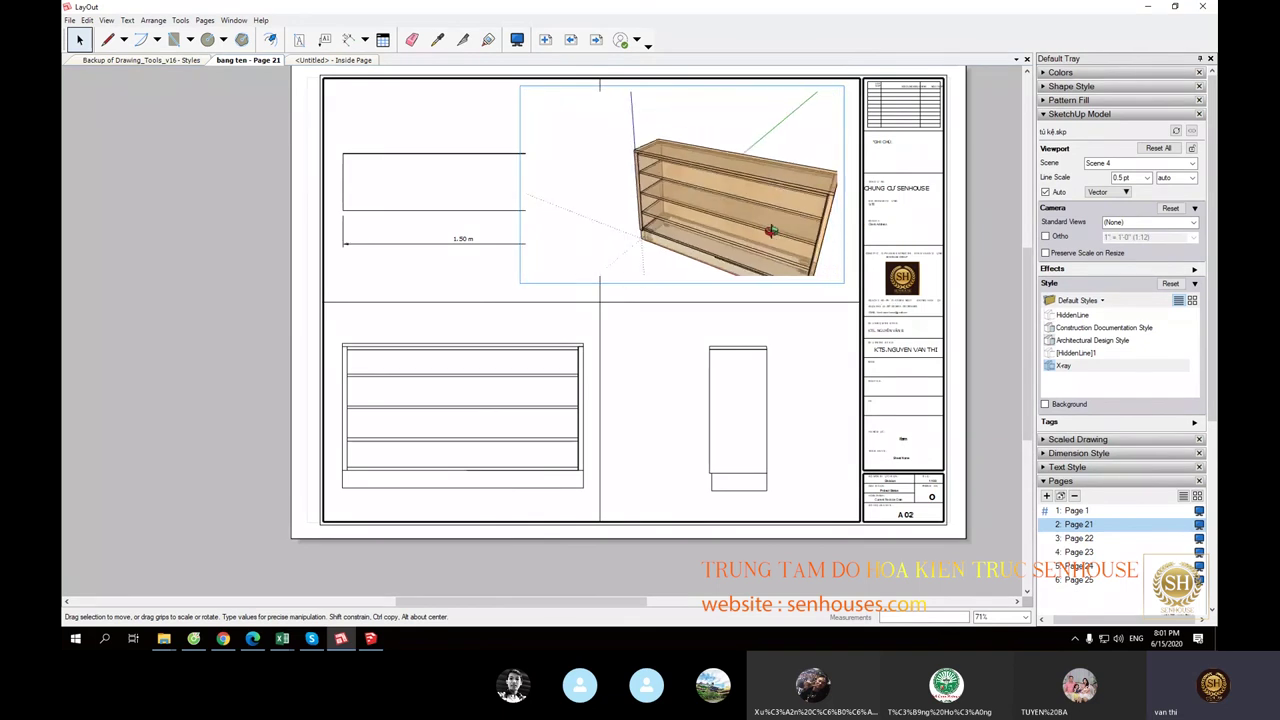
{"action": "scroll", "coordinate": [770, 231], "scroll_direction": "down", "scroll_amount": 2}
{"action": "middle_click_drag", "start_coordinate": [771, 231], "coordinate": [707, 209]}
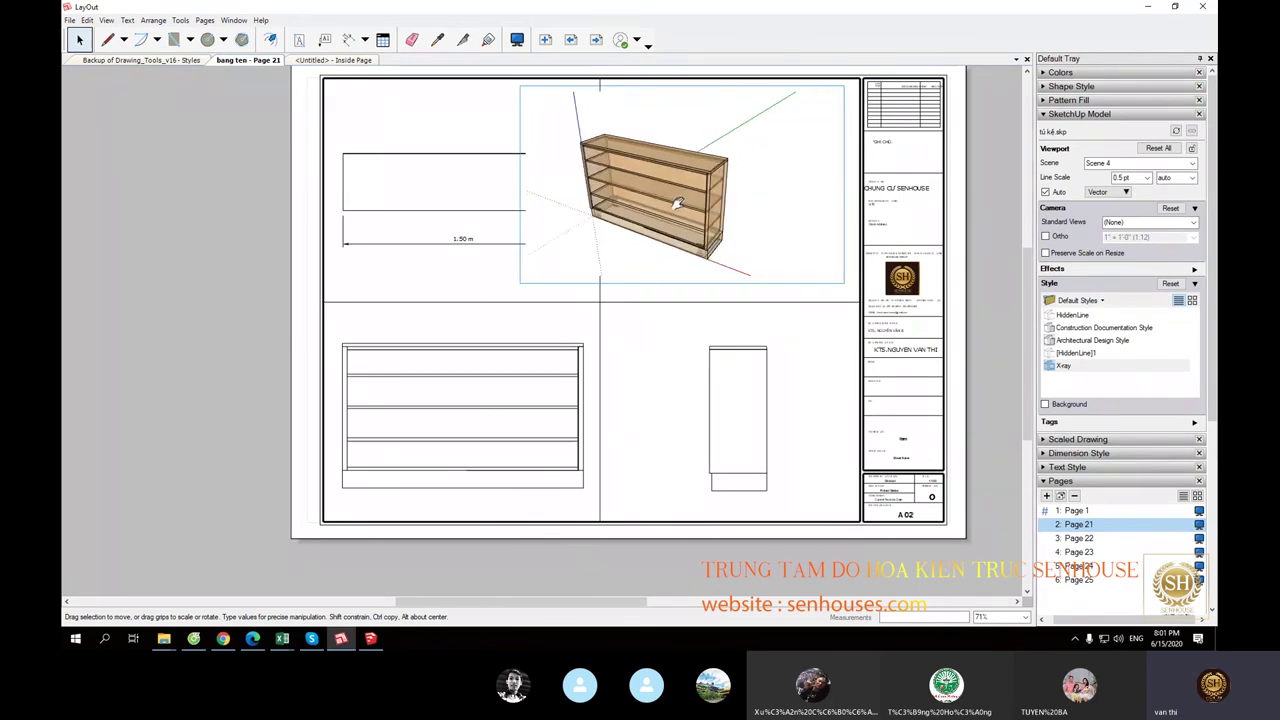
{"action": "left_click", "coordinate": [235, 226]}
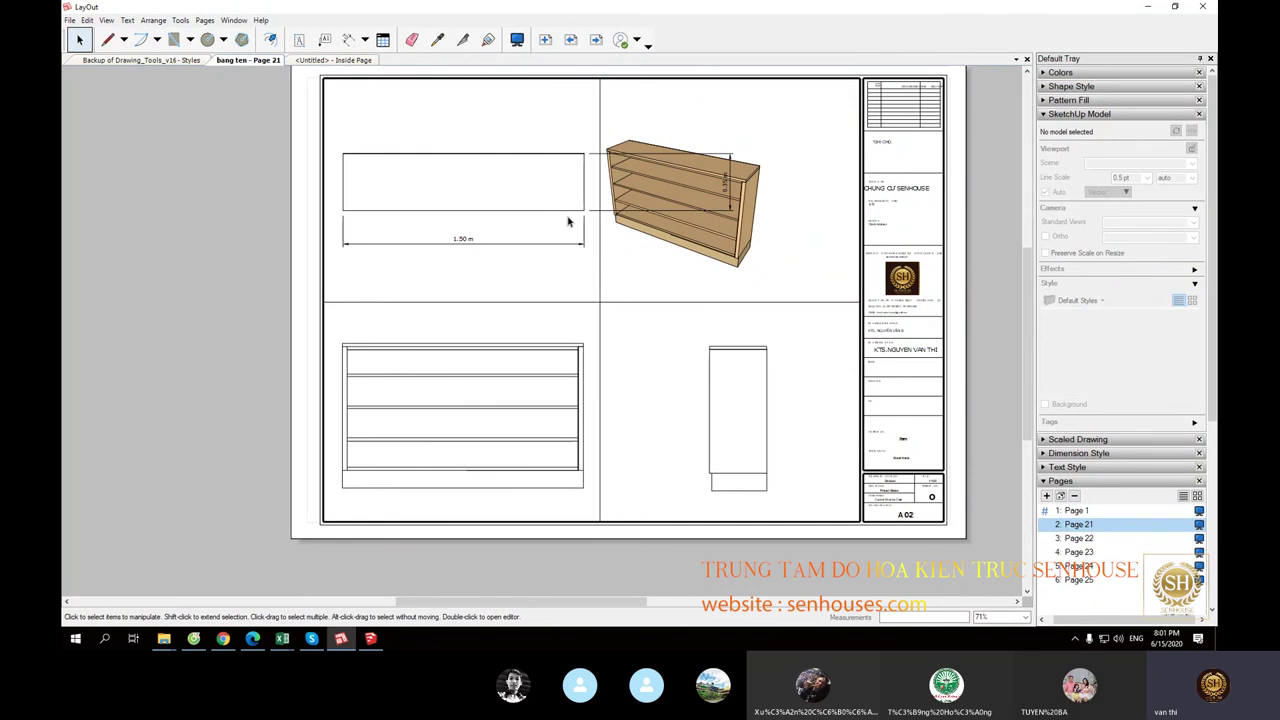
{"action": "left_click", "coordinate": [720, 231]}
{"action": "mouse_move", "coordinate": [642, 211]}
{"action": "left_mouse_down"}
{"action": "mouse_move", "coordinate": [630, 185]}
{"action": "mouse_move", "coordinate": [727, 205]}
{"action": "mouse_move", "coordinate": [596, 183]}
{"action": "left_mouse_up"}
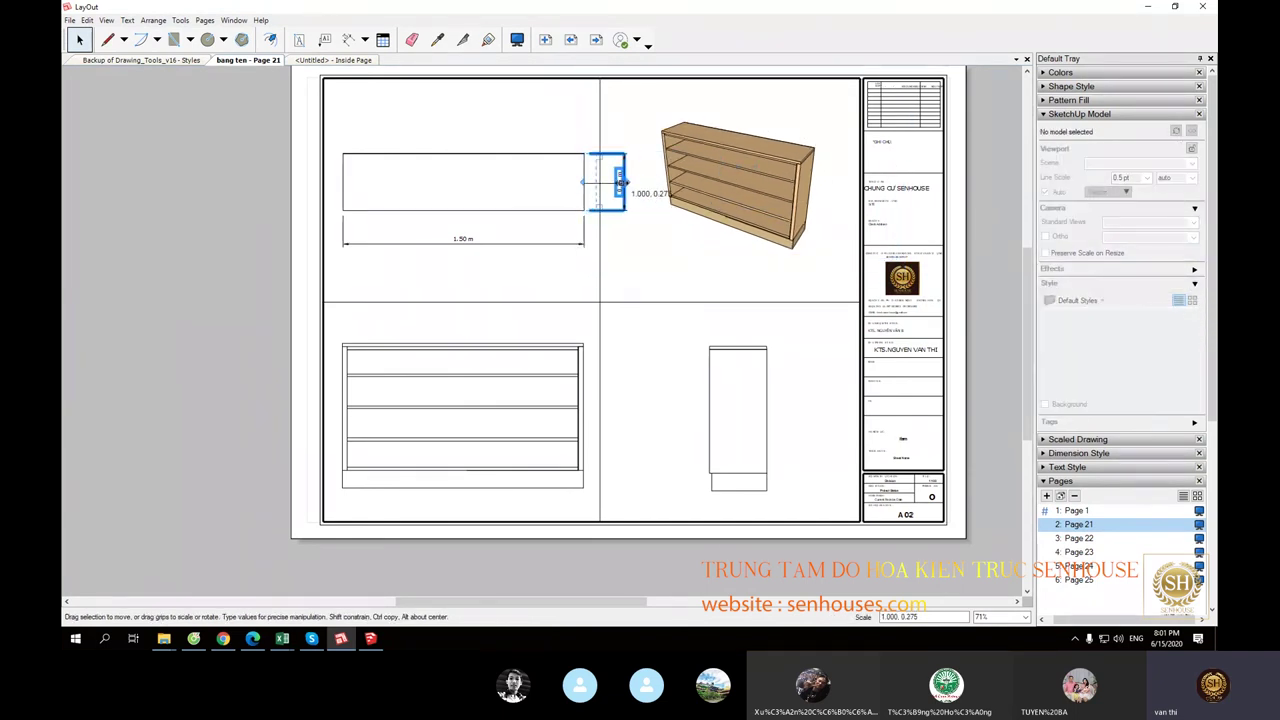
Step: Place the 0.35 m dimension, shift the divider right, and nudge the front, top and side viewports right
{"action": "left_click", "coordinate": [520, 287]}
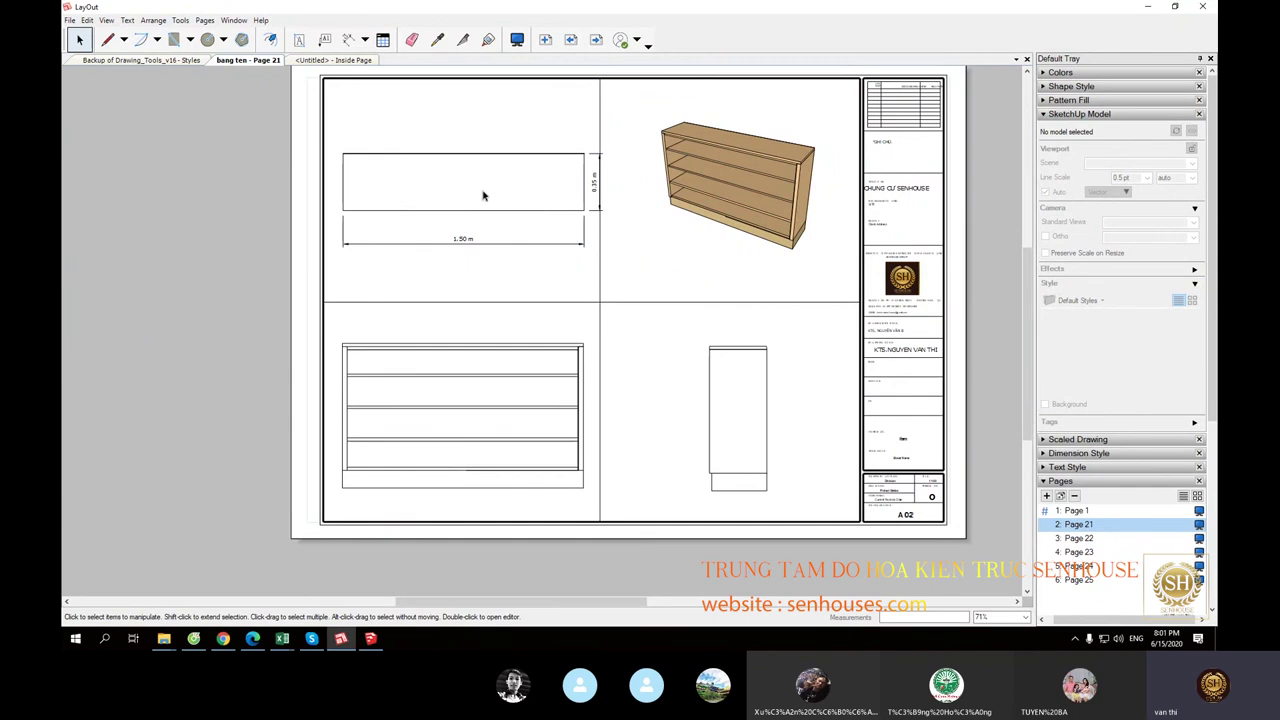
{"action": "left_click_drag", "start_coordinate": [596, 277], "coordinate": [636, 277]}
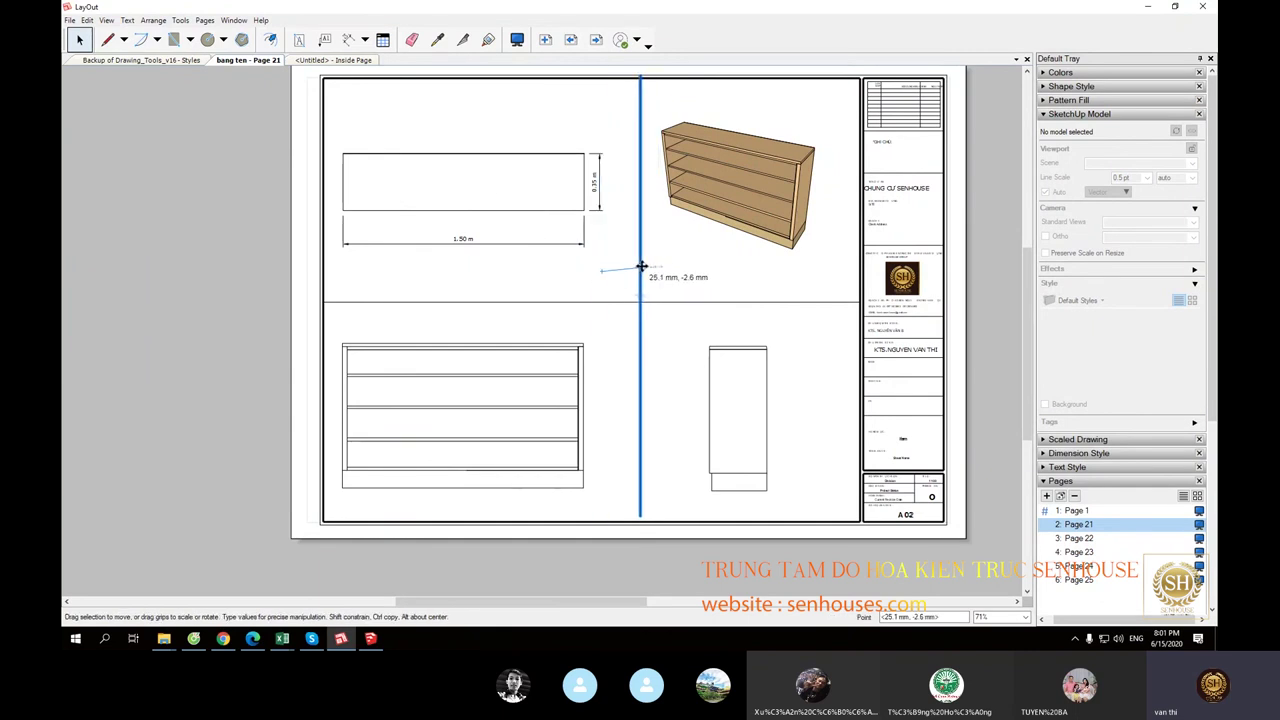
{"action": "left_click_drag", "start_coordinate": [589, 366], "coordinate": [611, 366]}
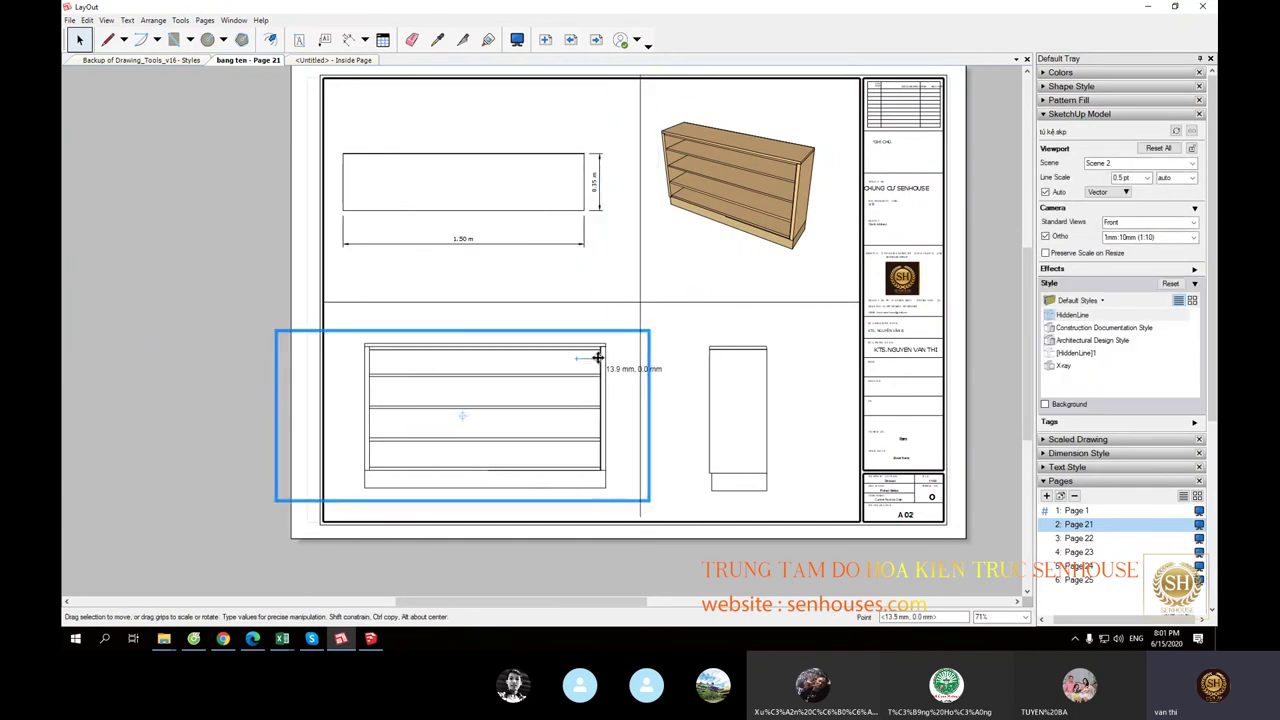
{"action": "left_click", "coordinate": [583, 207]}
{"action": "left_click_drag", "start_coordinate": [534, 186], "coordinate": [558, 187]}
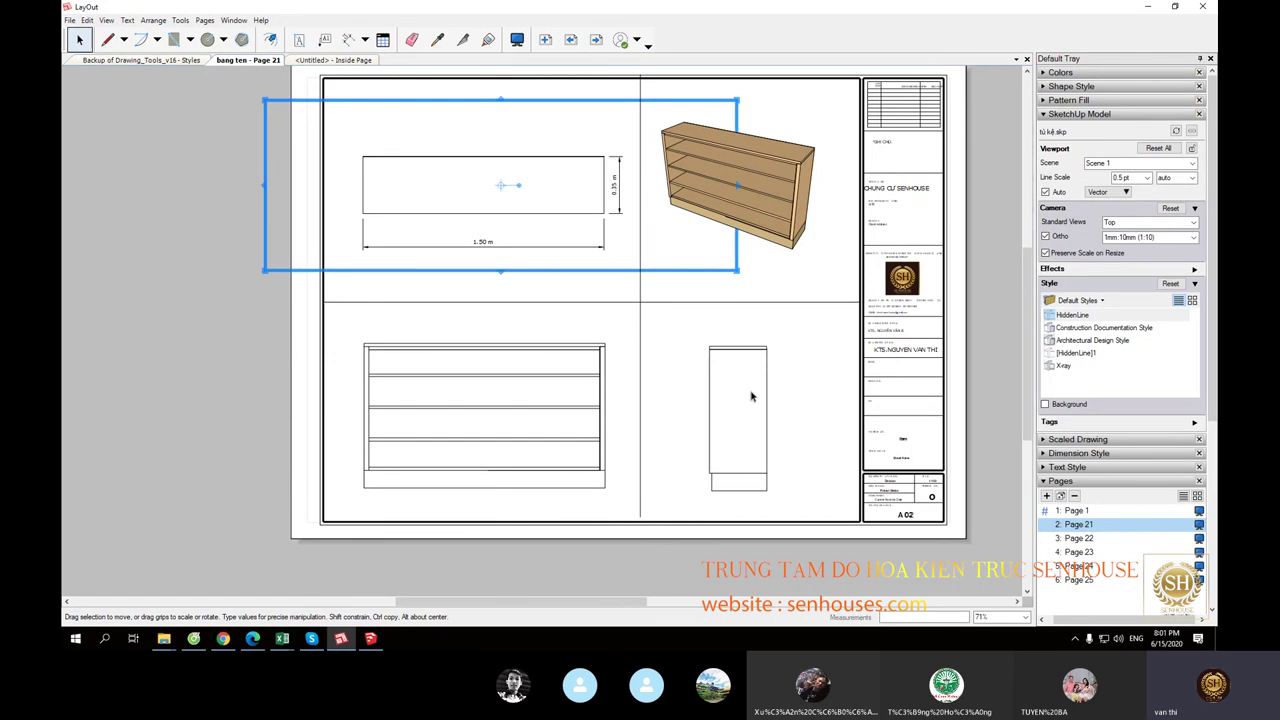
{"action": "left_click_drag", "start_coordinate": [753, 397], "coordinate": [769, 397]}
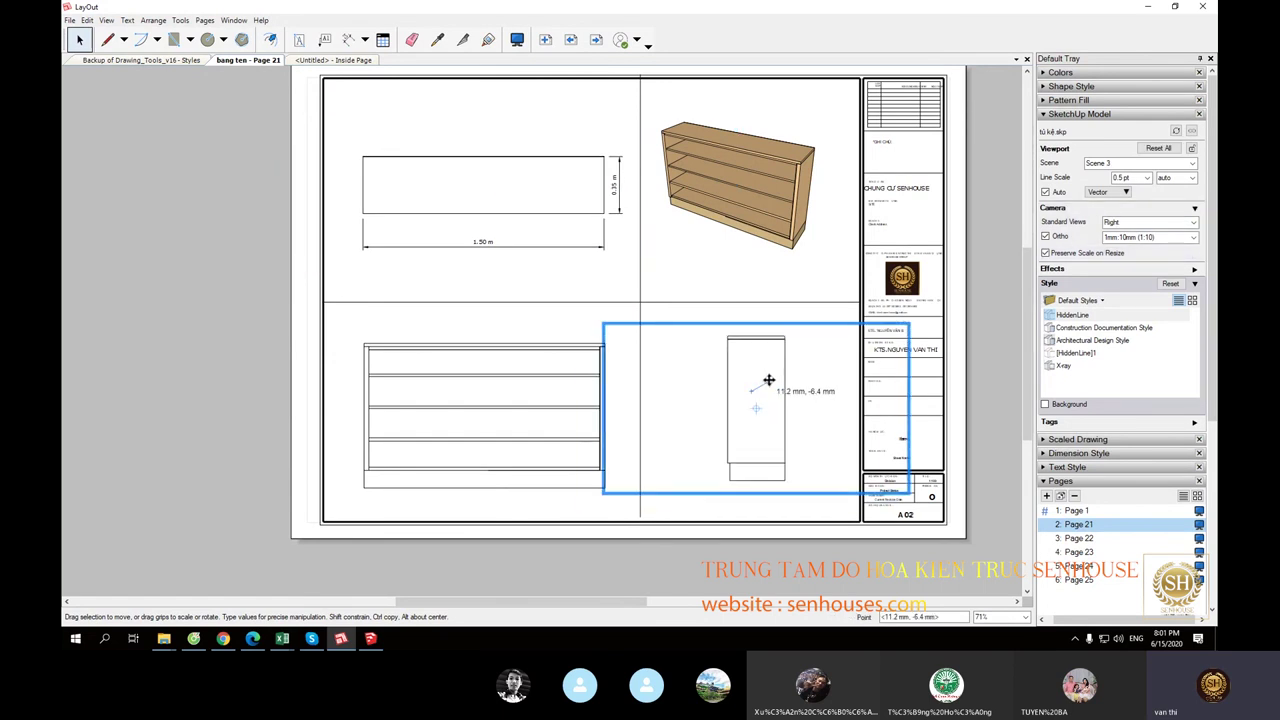
{"action": "left_click", "coordinate": [320, 330]}
Step: Send 'MNG NAM DUOC VAN DE CHUA' in the Skype class call chat
{"action": "left_click", "coordinate": [311, 638]}
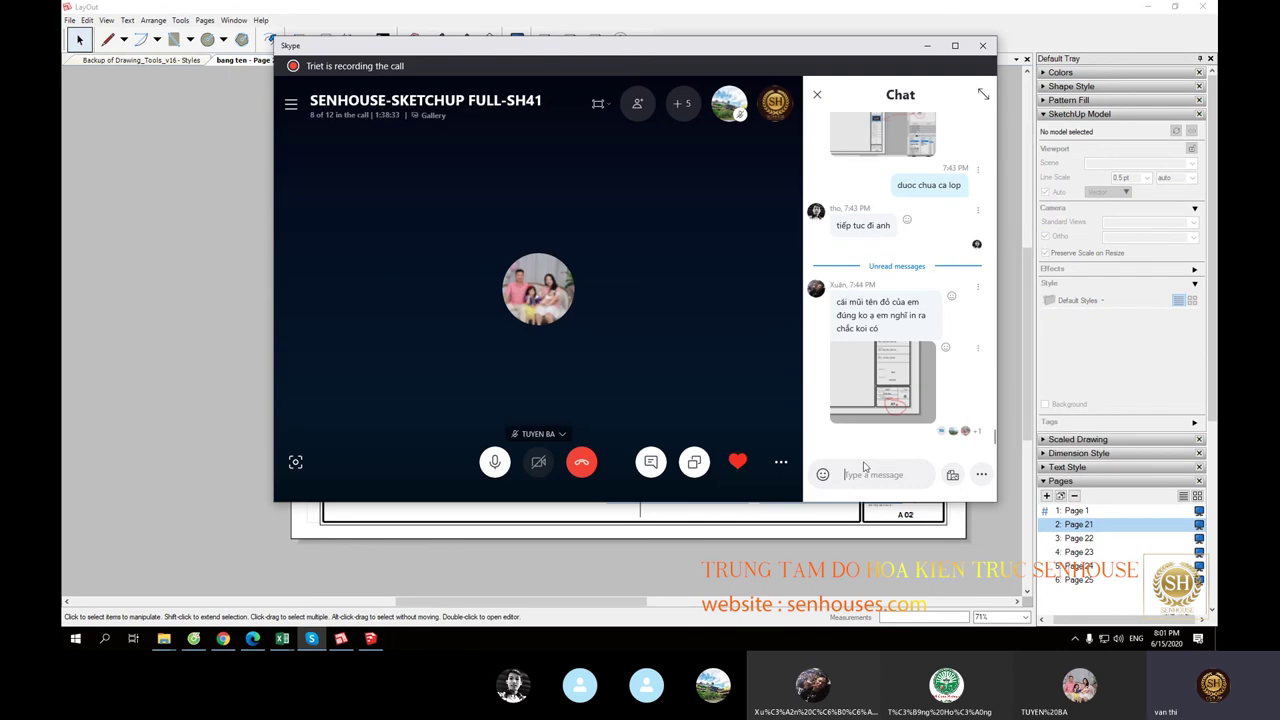
{"action": "type", "text": "MNG NA"}
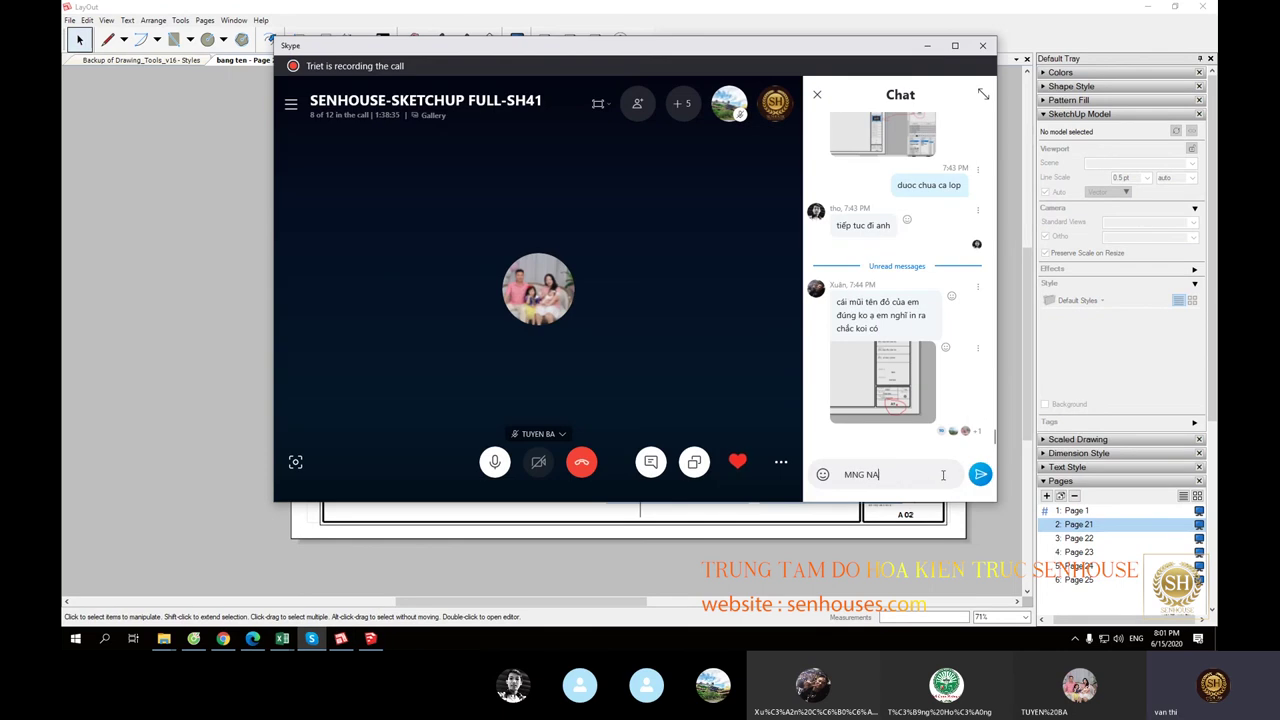
{"action": "type", "text": "N DE C"}
{"action": "type", "text": "HUA"}
{"action": "key", "text": "Return"}
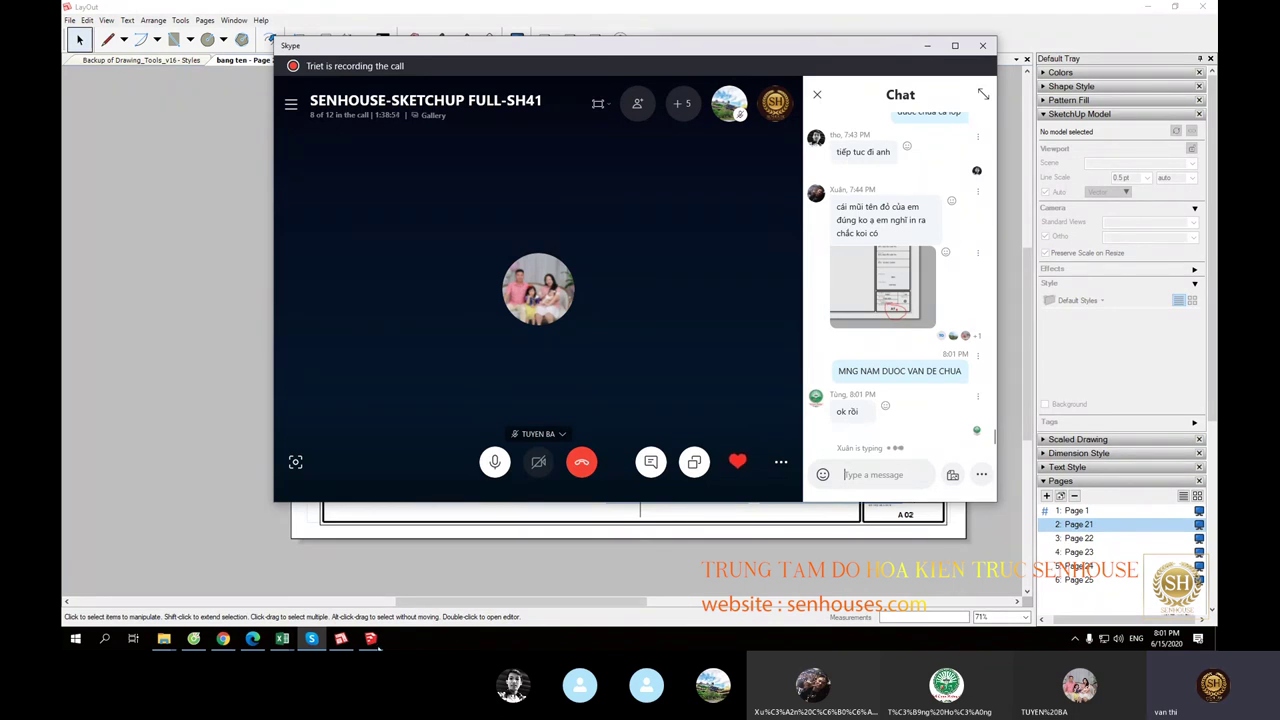
Step: Send the tủ kệ.skp model from the Desktop into the Skype class chat
{"action": "left_click", "coordinate": [164, 639]}
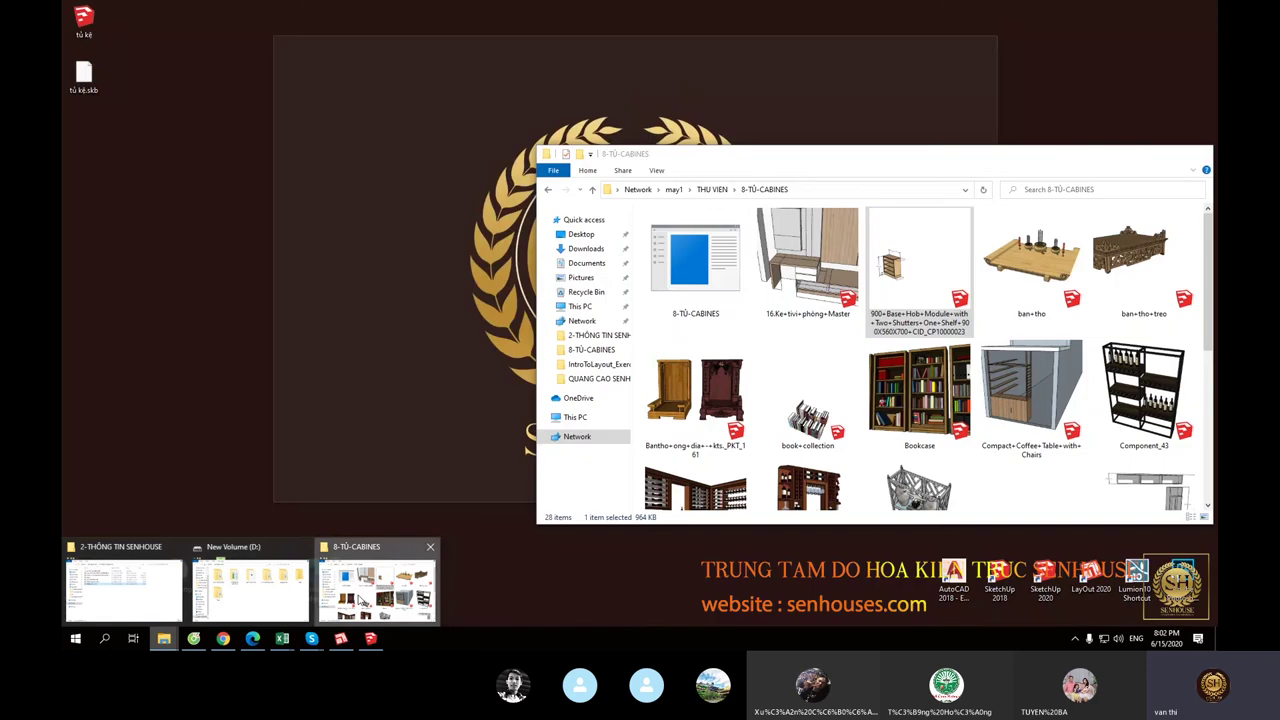
{"action": "left_click", "coordinate": [376, 588]}
{"action": "left_click", "coordinate": [581, 234]}
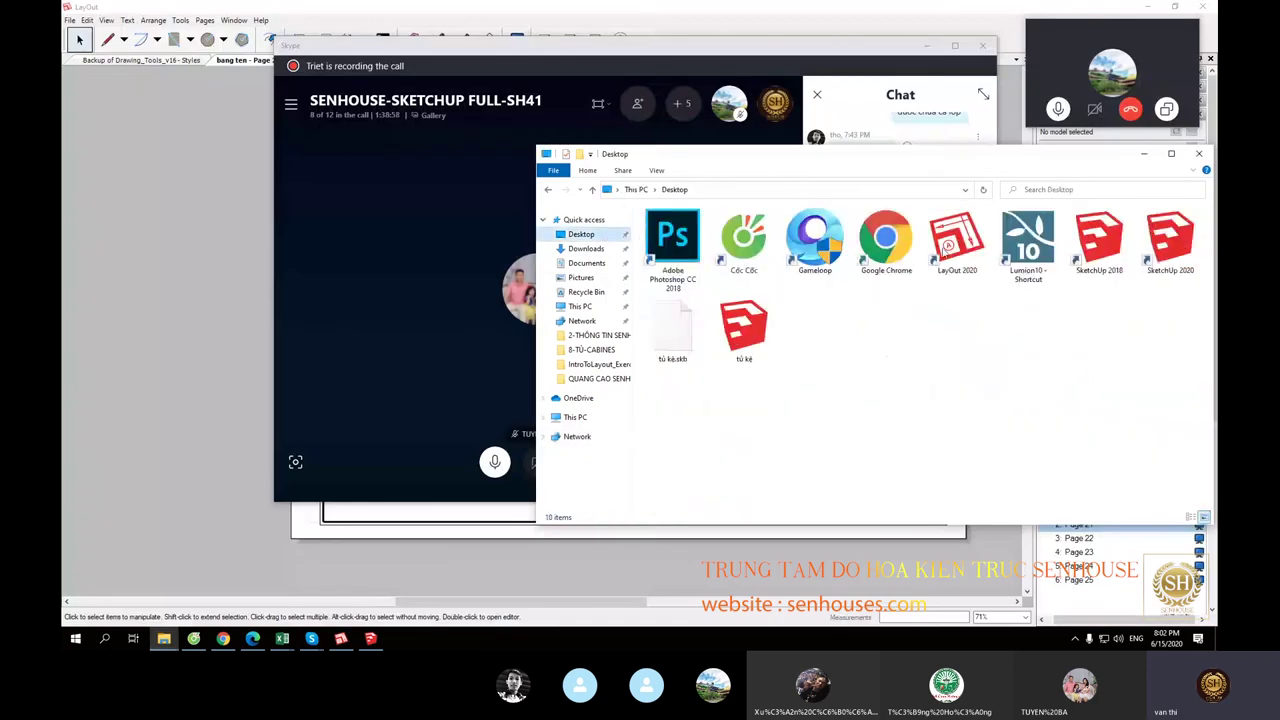
{"action": "left_click_drag", "start_coordinate": [914, 166], "coordinate": [359, 173]}
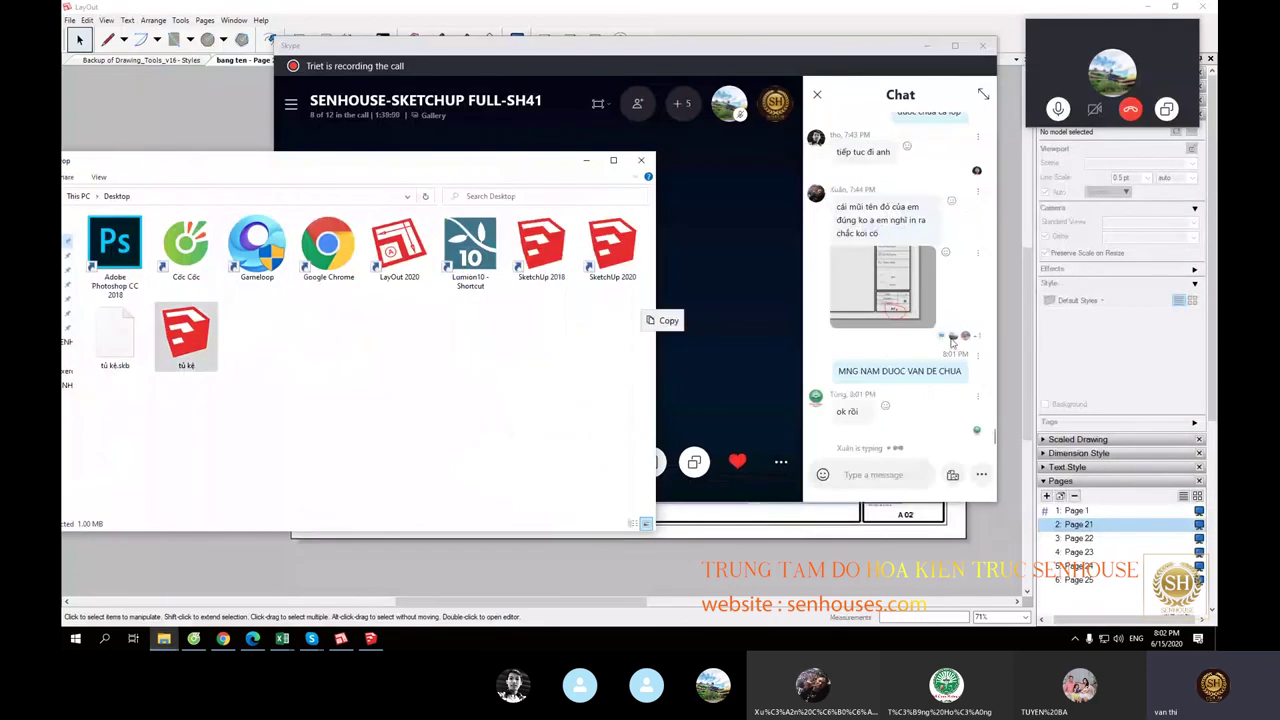
{"action": "left_click_drag", "start_coordinate": [186, 335], "coordinate": [900, 300]}
{"action": "left_click", "coordinate": [980, 475]}
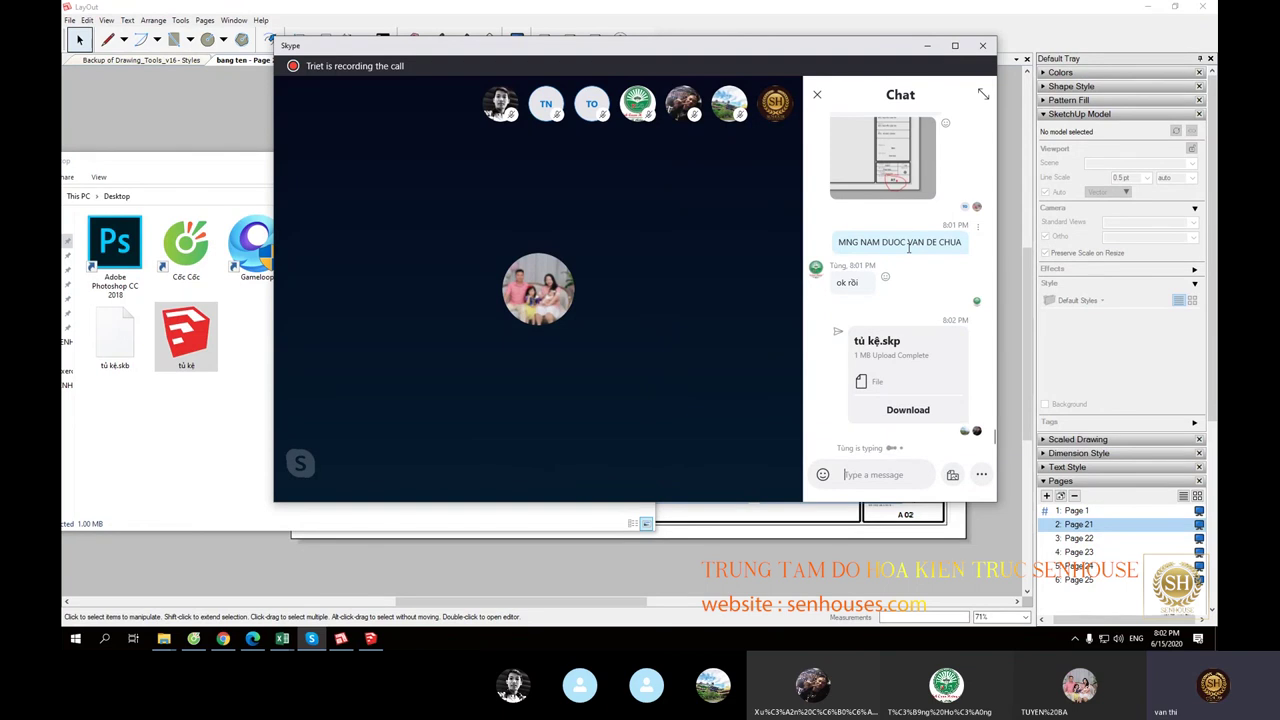
Step: Back in LayOut, select the top-view viewport and then the front elevation viewport
{"action": "left_click", "coordinate": [782, 6]}
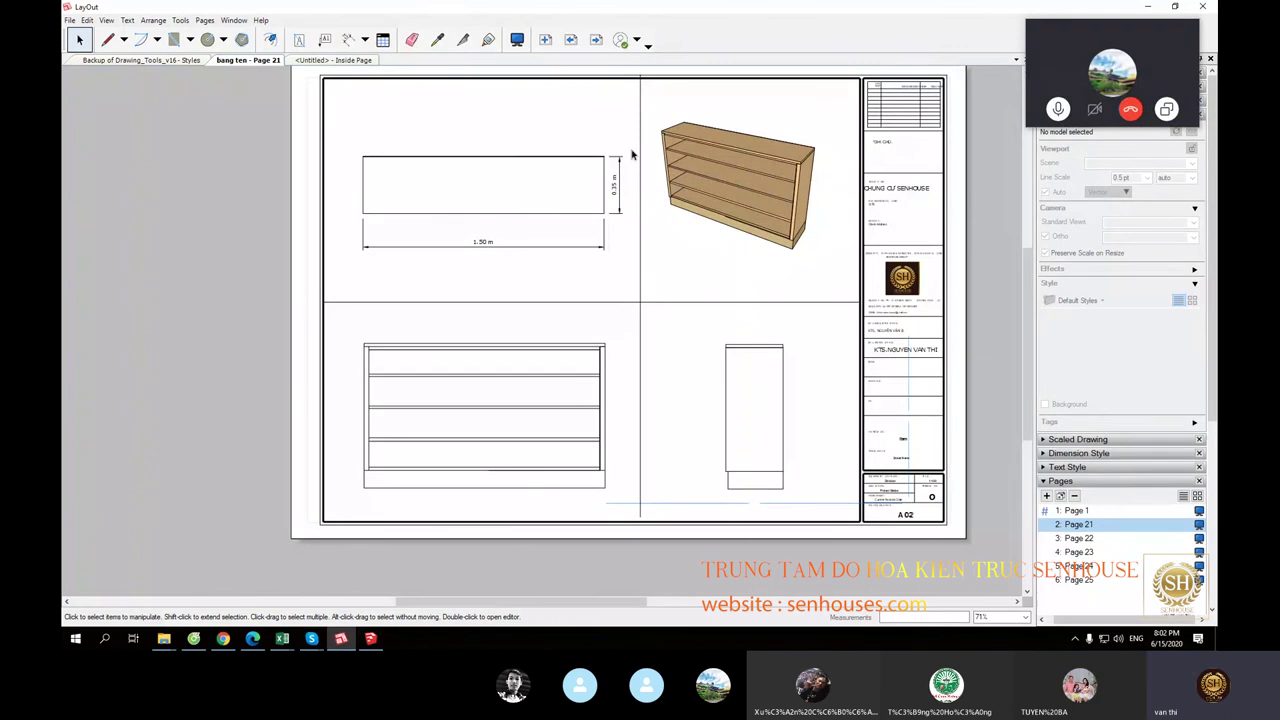
{"action": "left_click", "coordinate": [543, 163]}
{"action": "left_click", "coordinate": [526, 417]}
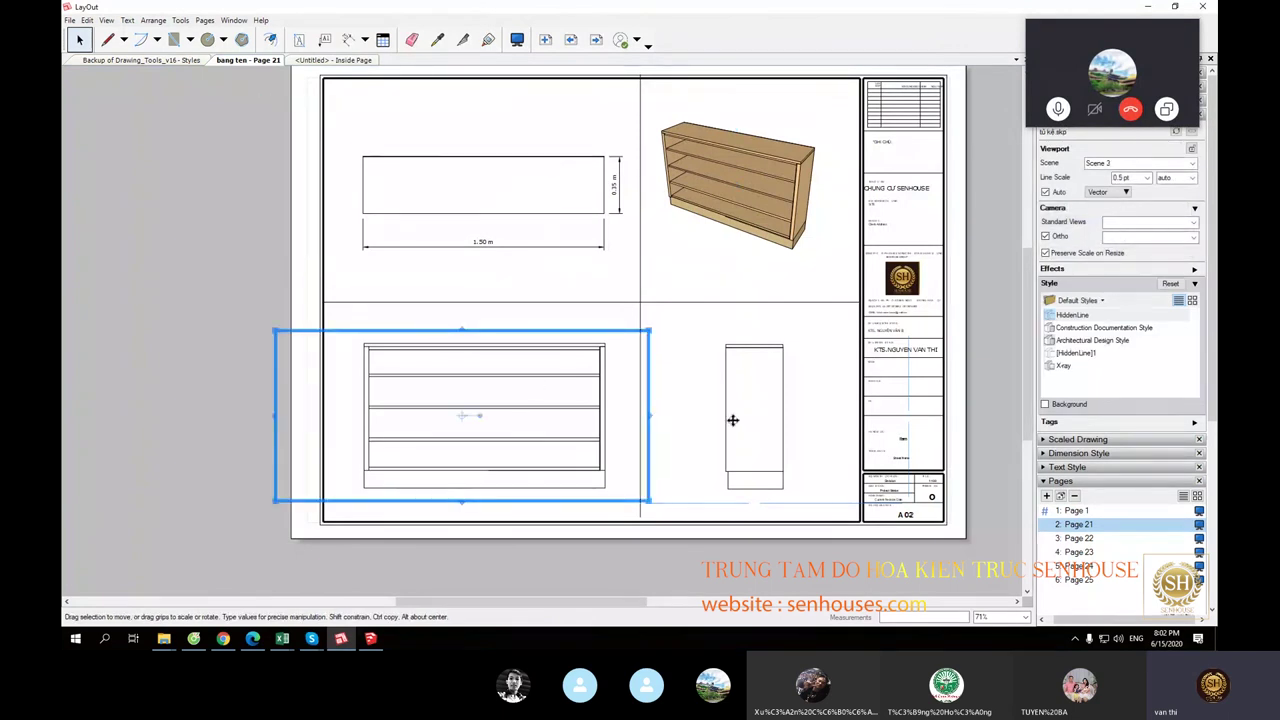